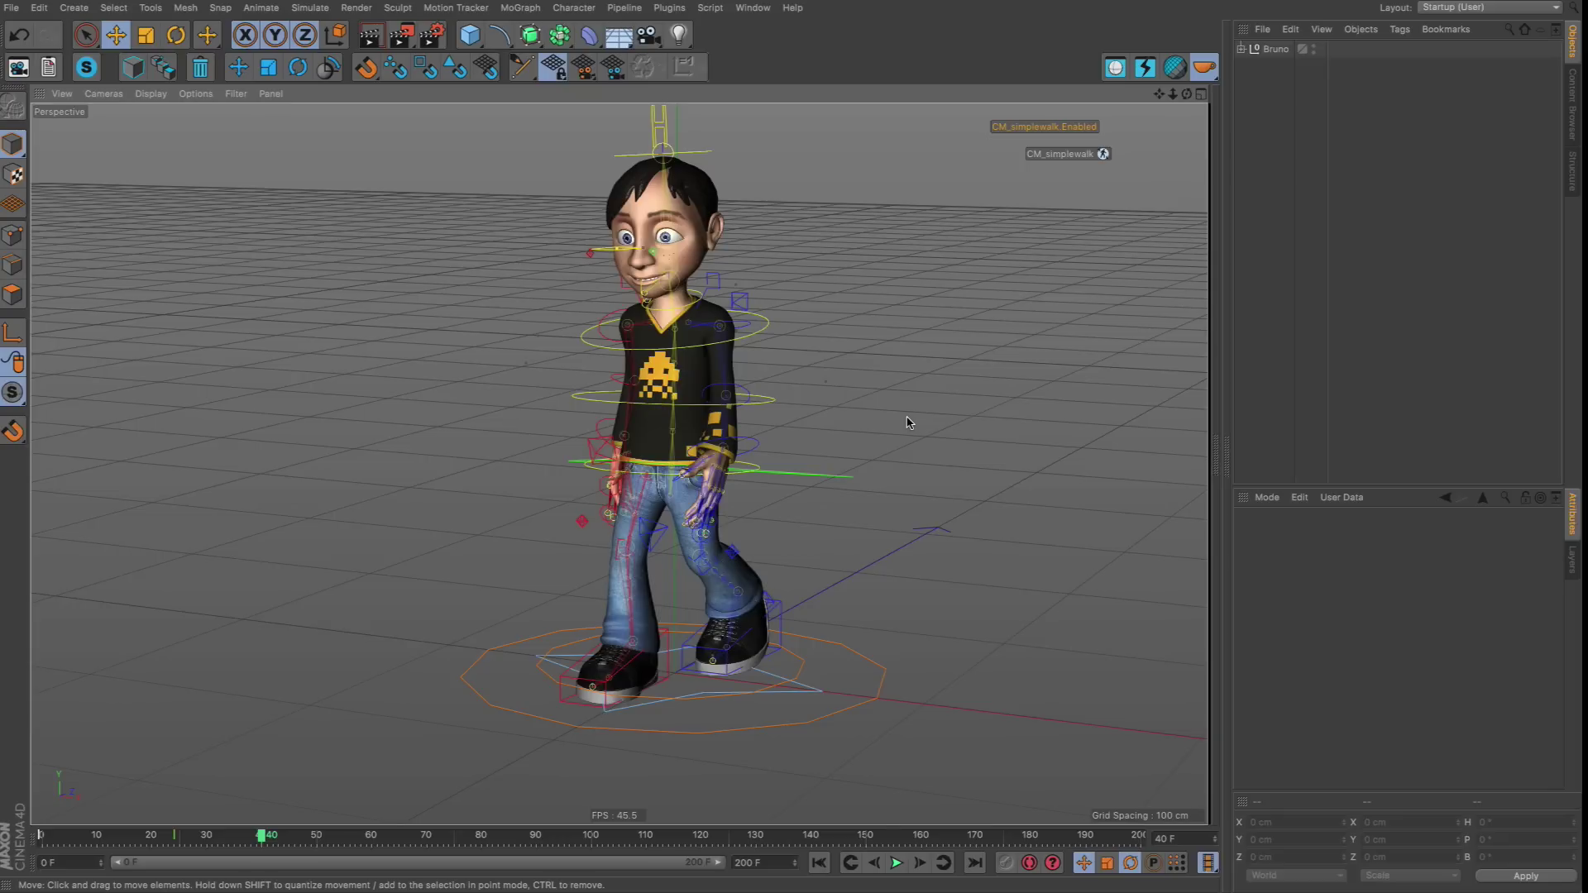
Inspect the Bruno character's object hierarchy, including its Constrained Items group, and the scene's layer list.
left_click_drag(445, 461, 692, 419, "alt")
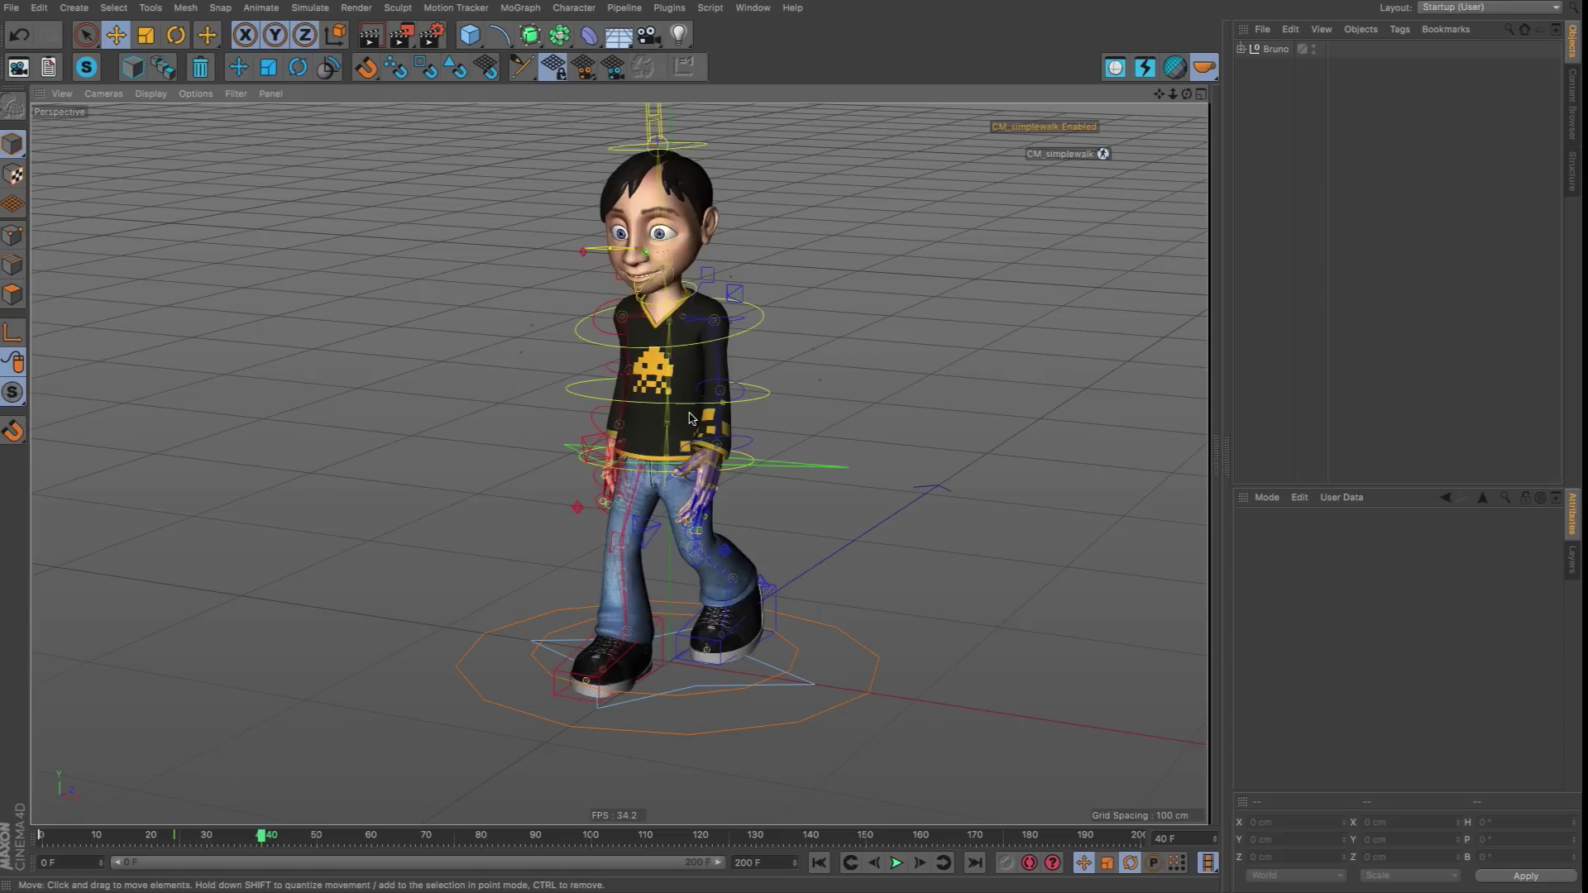
left_click(1241, 49)
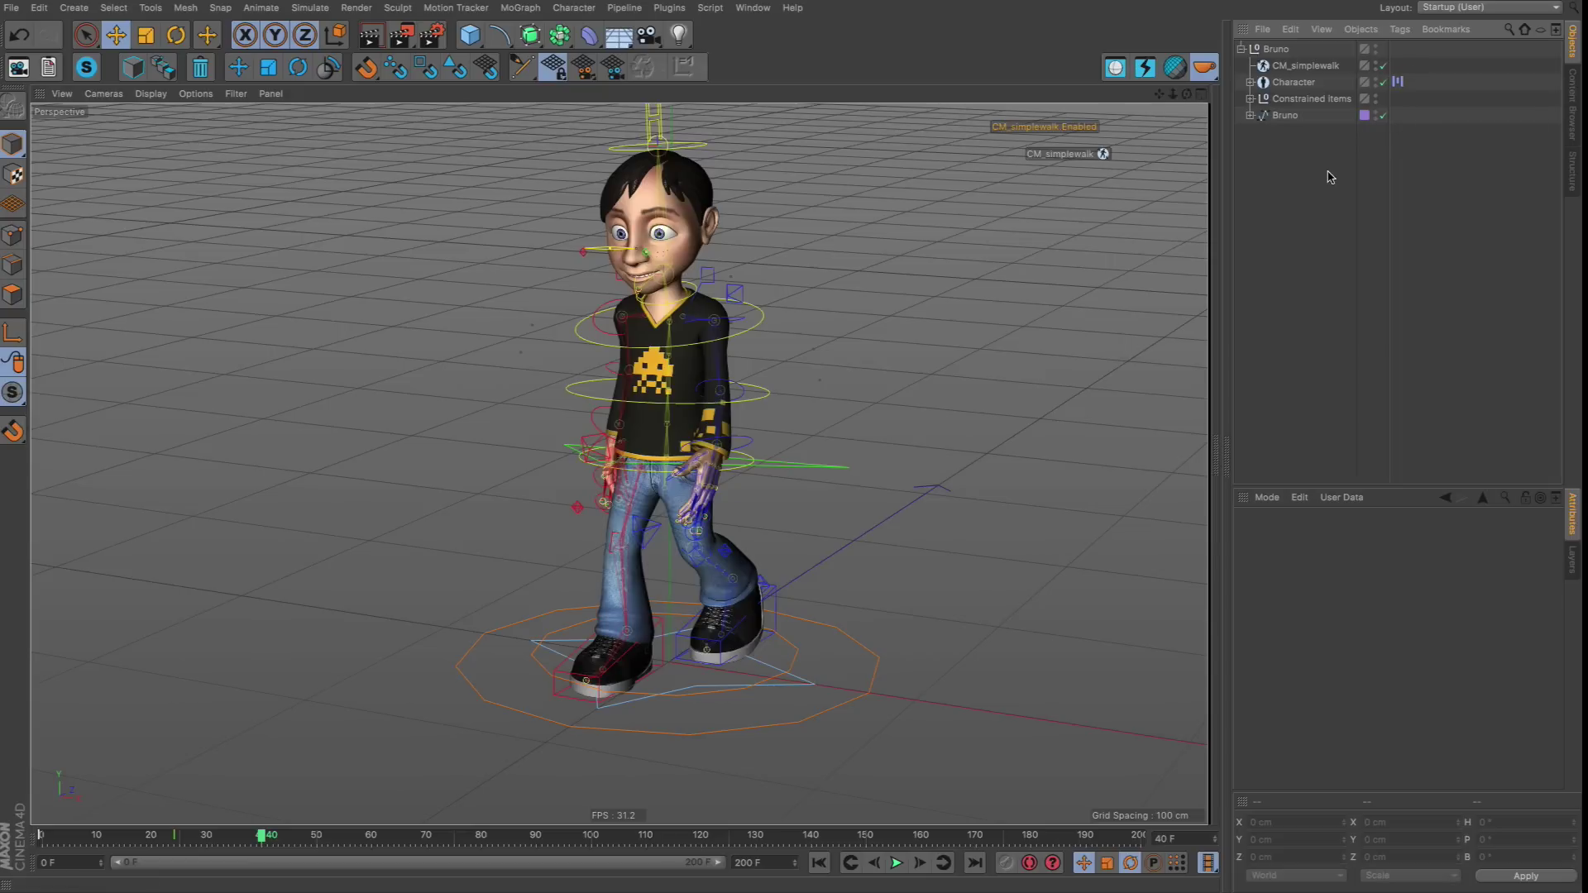
left_click(1251, 99)
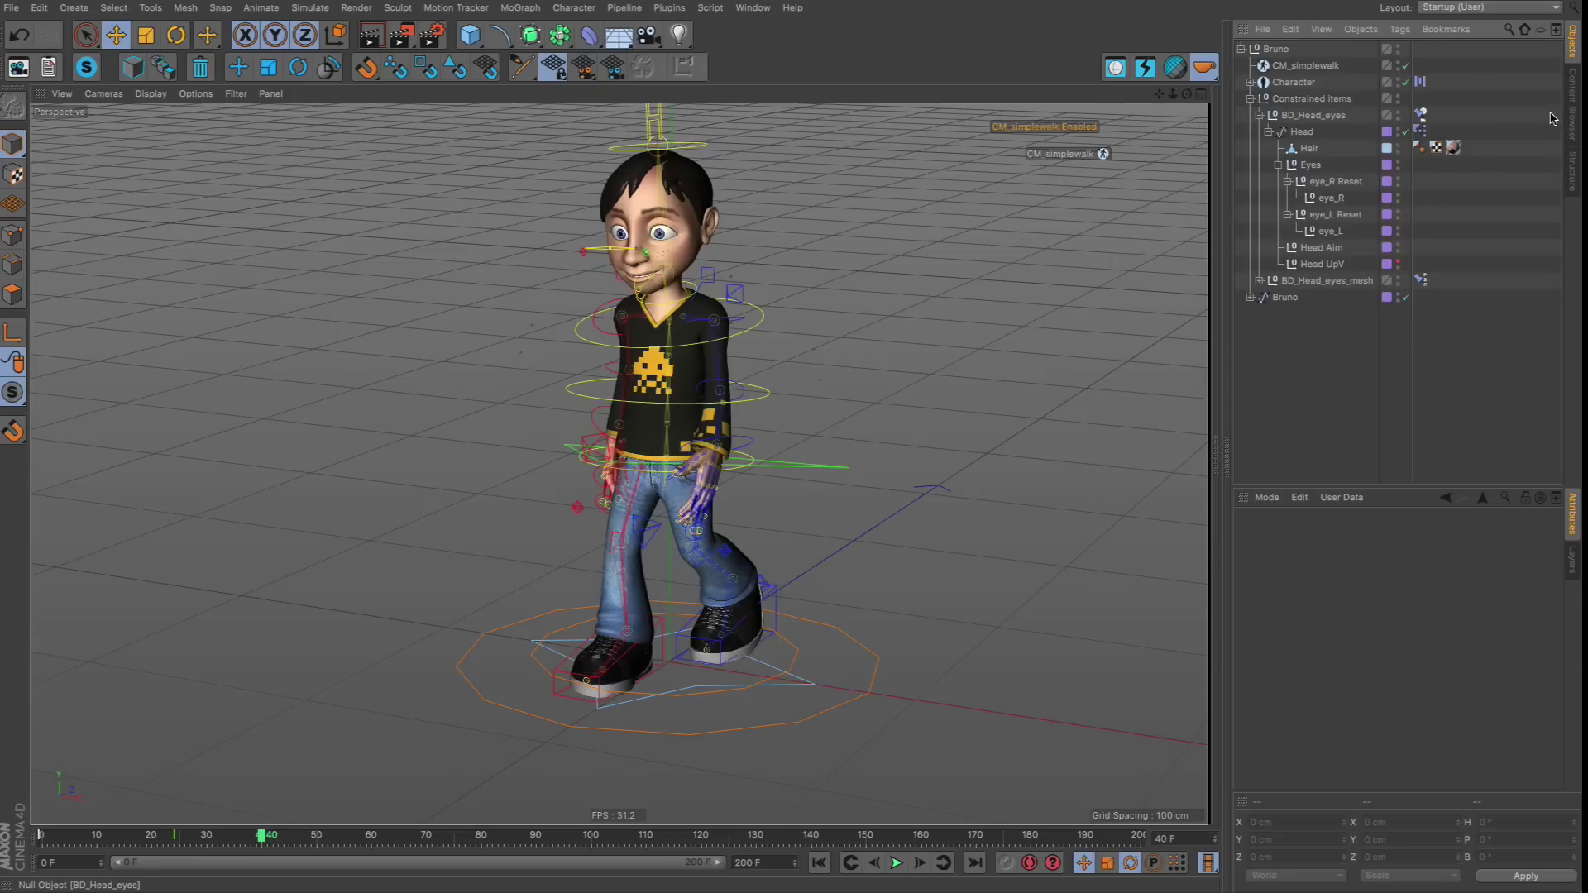
left_click(1259, 116)
left_click(1250, 98)
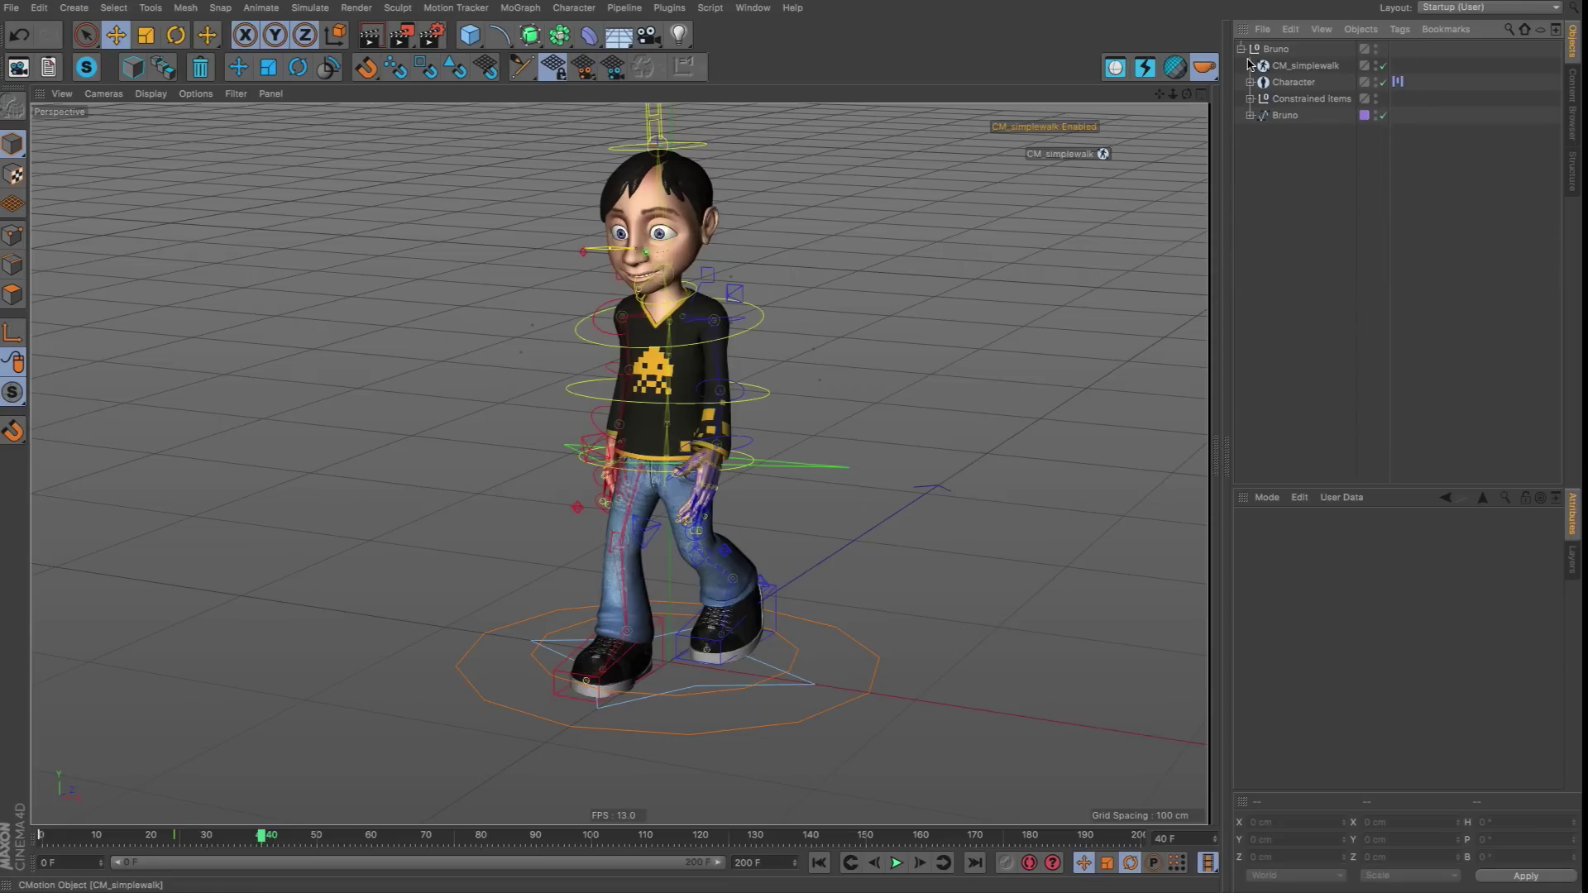
left_click_drag(1388, 173, 1428, 182)
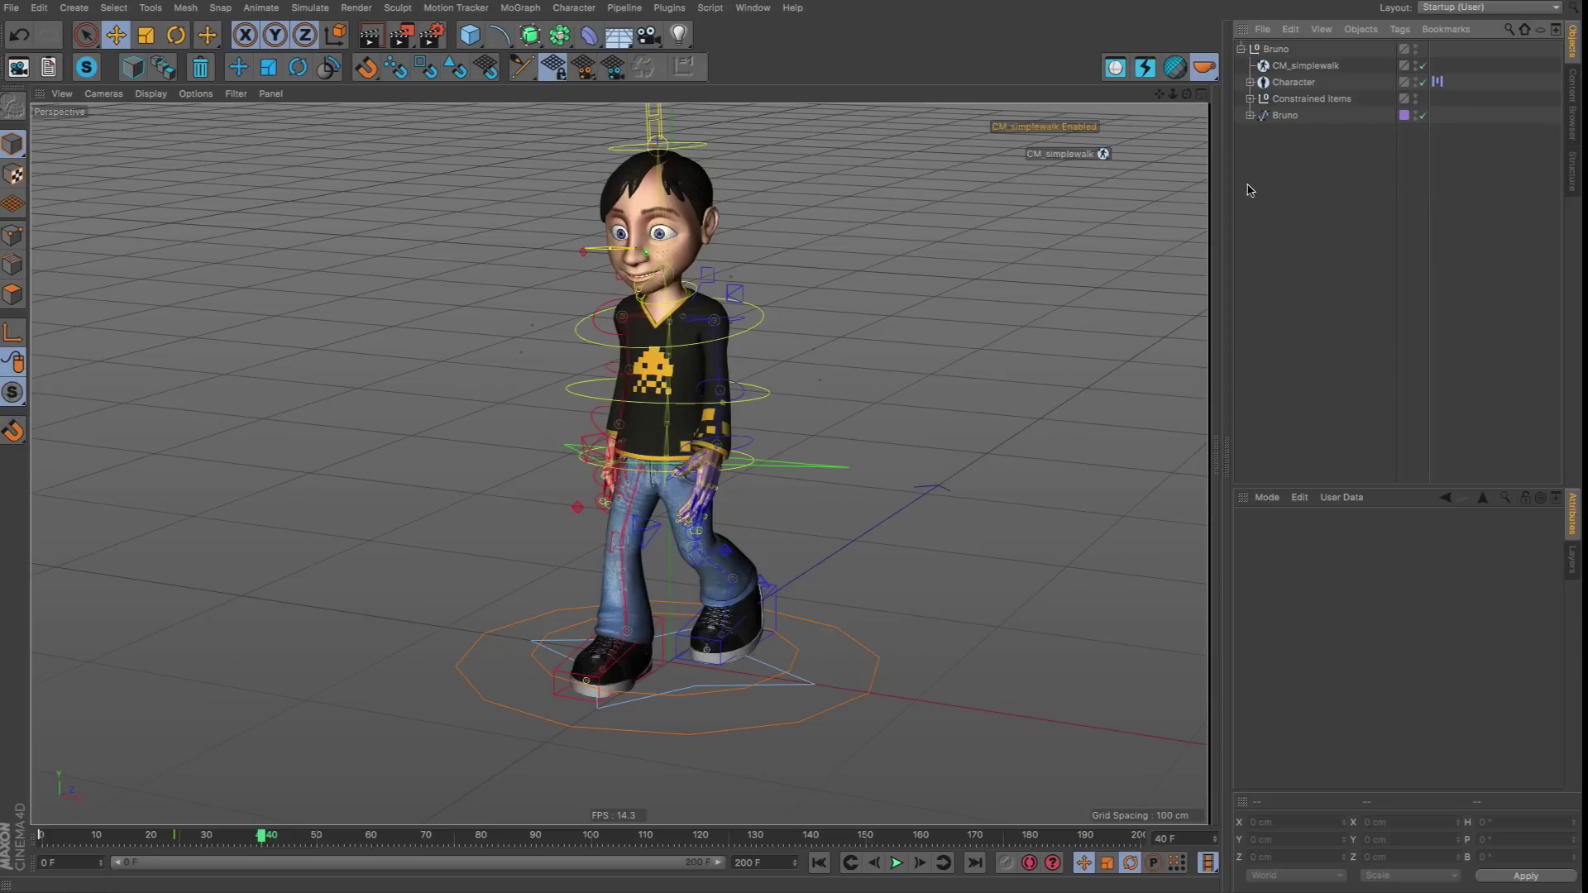
left_click(1249, 116)
left_click(1250, 116)
left_click(1574, 571)
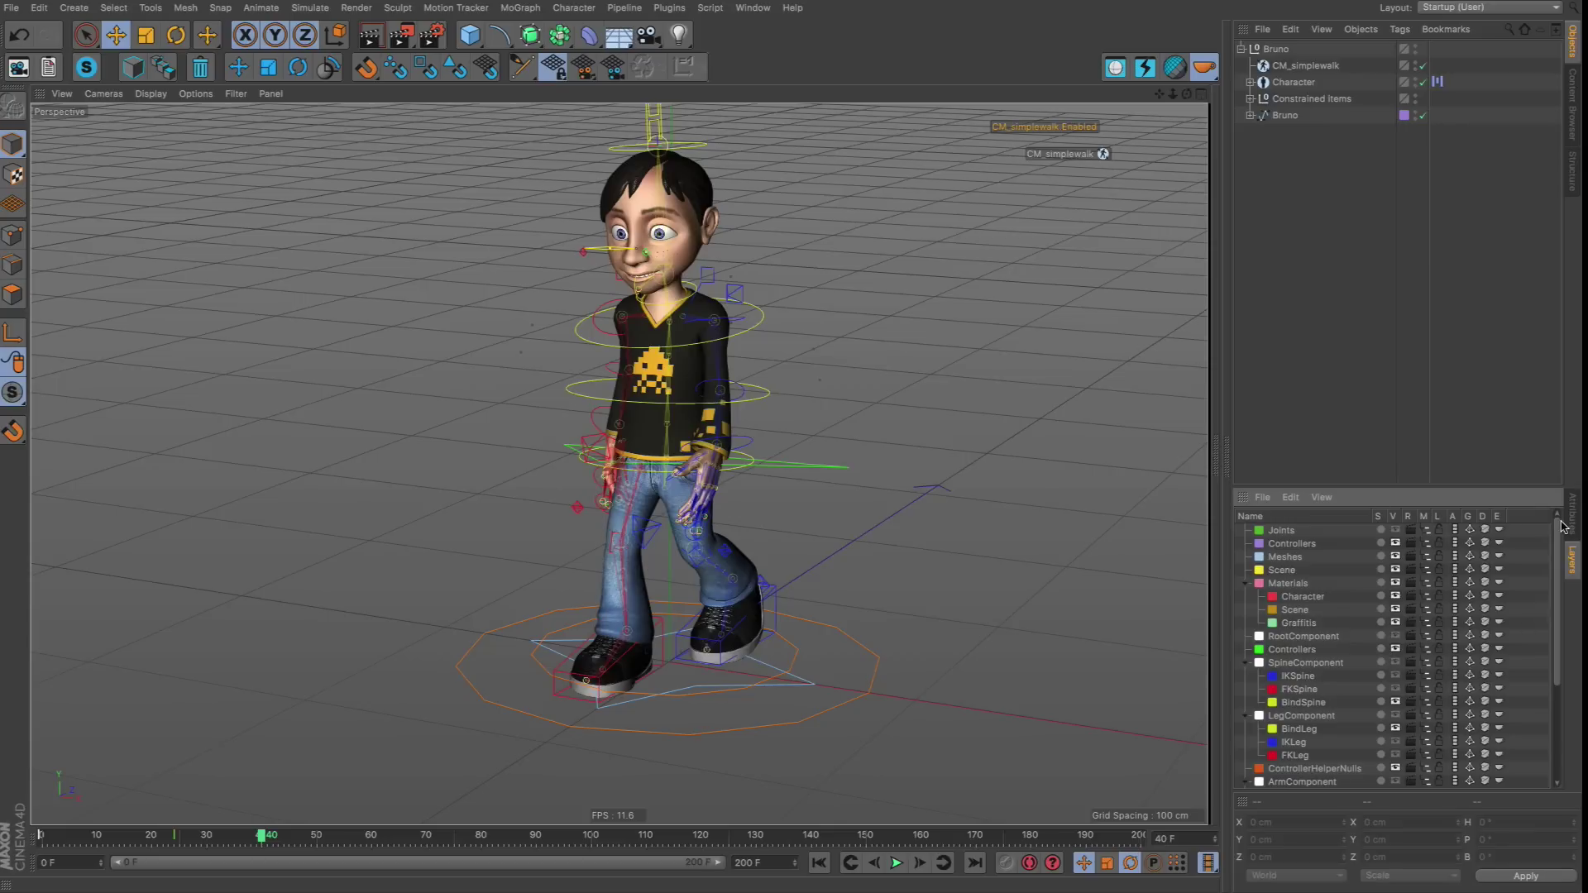
left_click(1572, 523)
mouse_move(1406, 486)
left_mouse_down()
mouse_move(1406, 405)
mouse_move(1405, 483)
left_mouse_up()
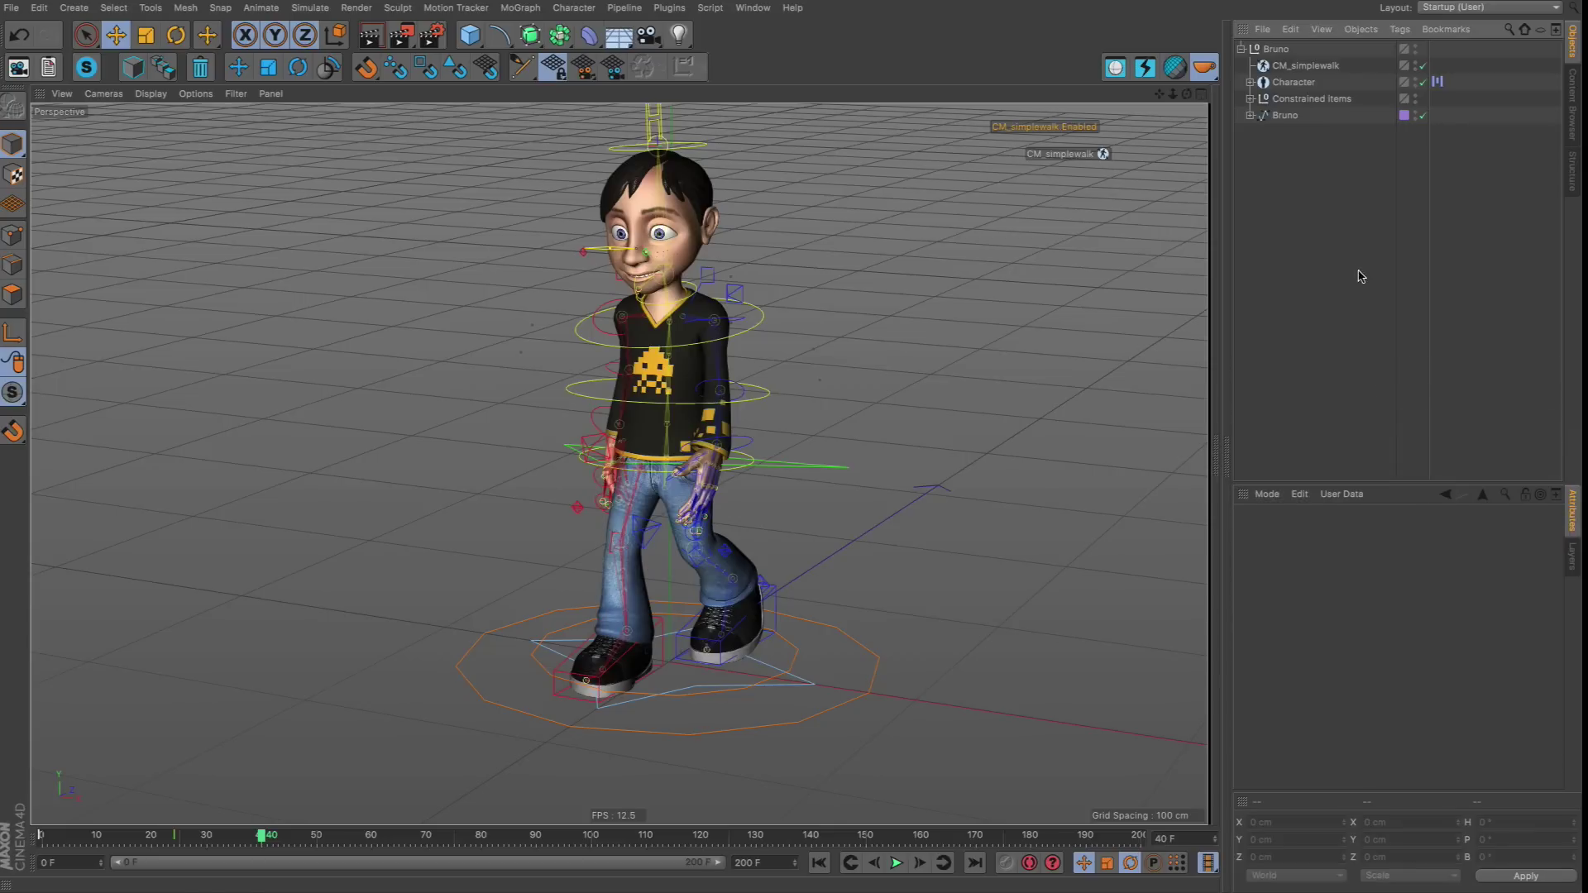
Examine the walking character from several angles and view the properties of its Character and CM_simplewalk objects.
left_click_drag(634, 436, 807, 303, "alt")
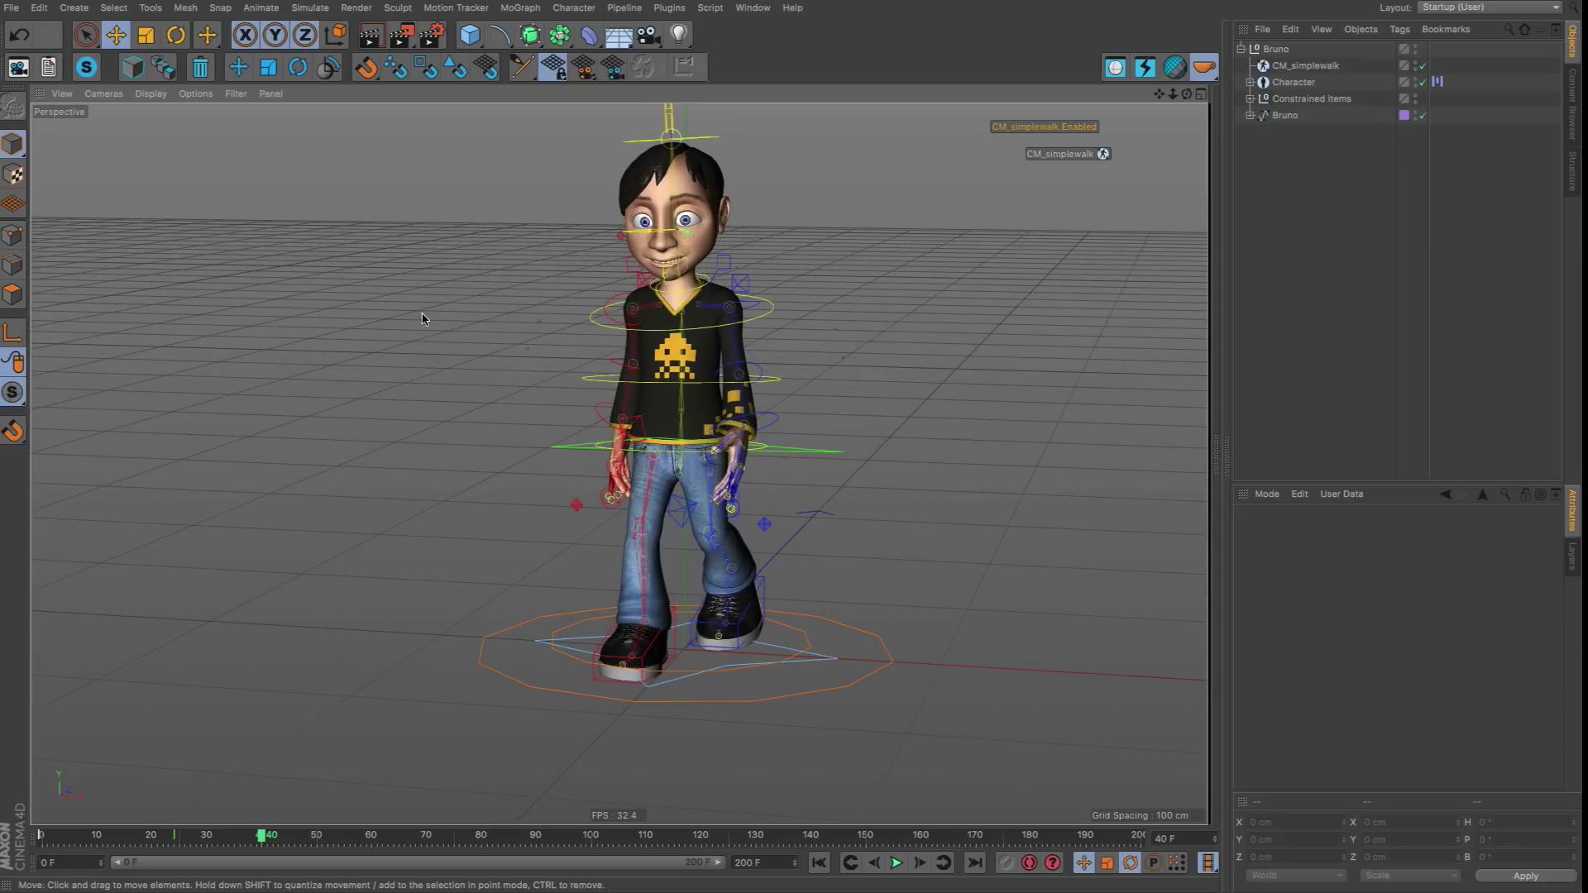
left_click_drag(698, 354, 745, 385, "alt")
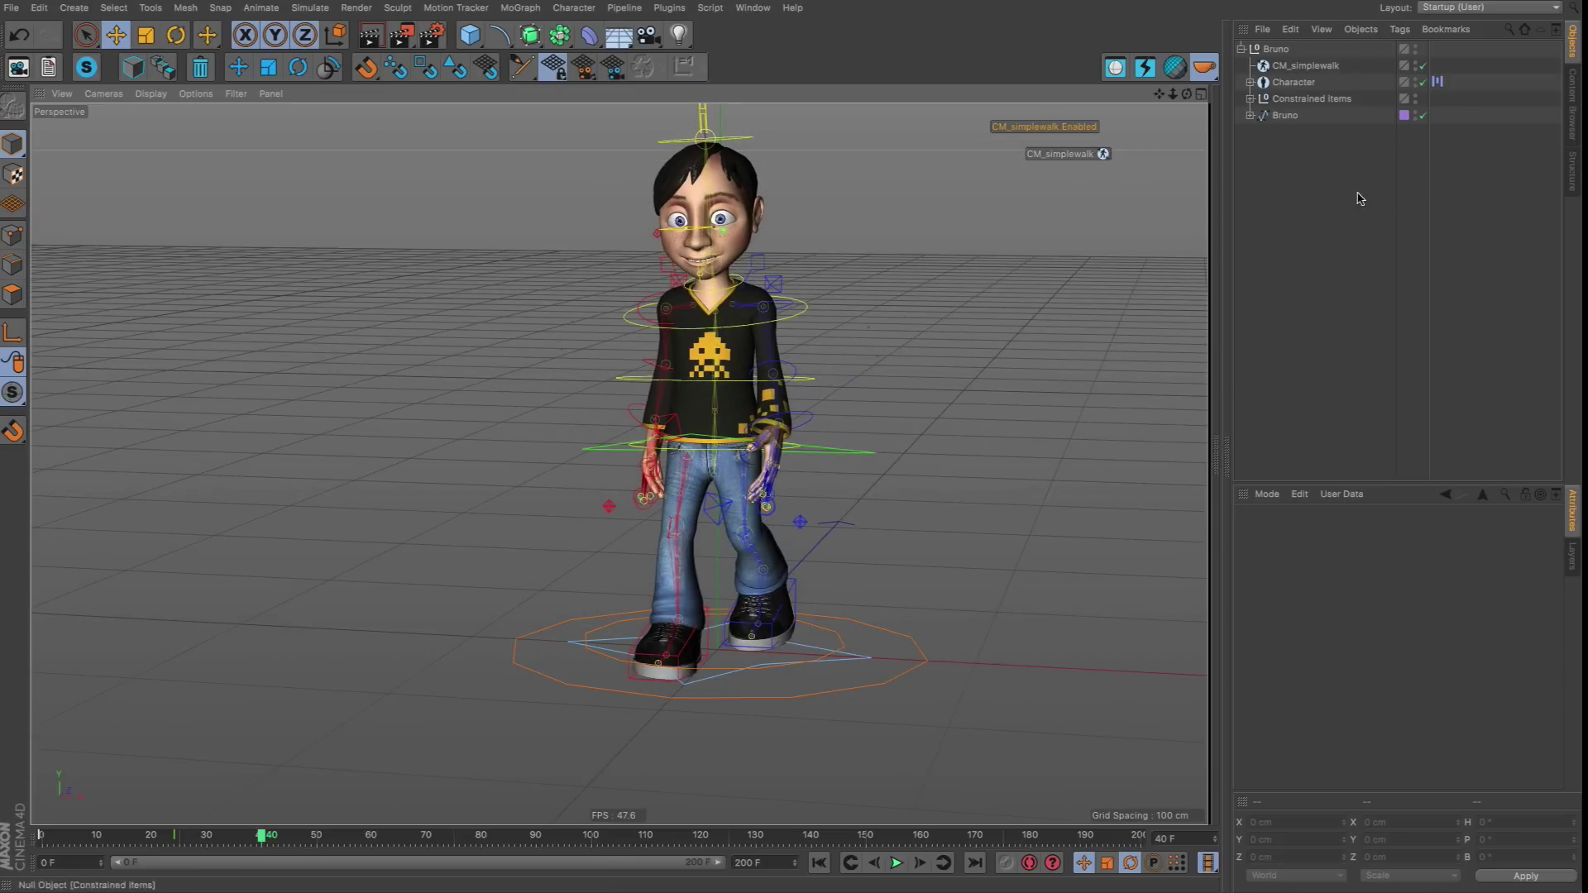
left_click_drag(670, 431, 670, 403, "alt")
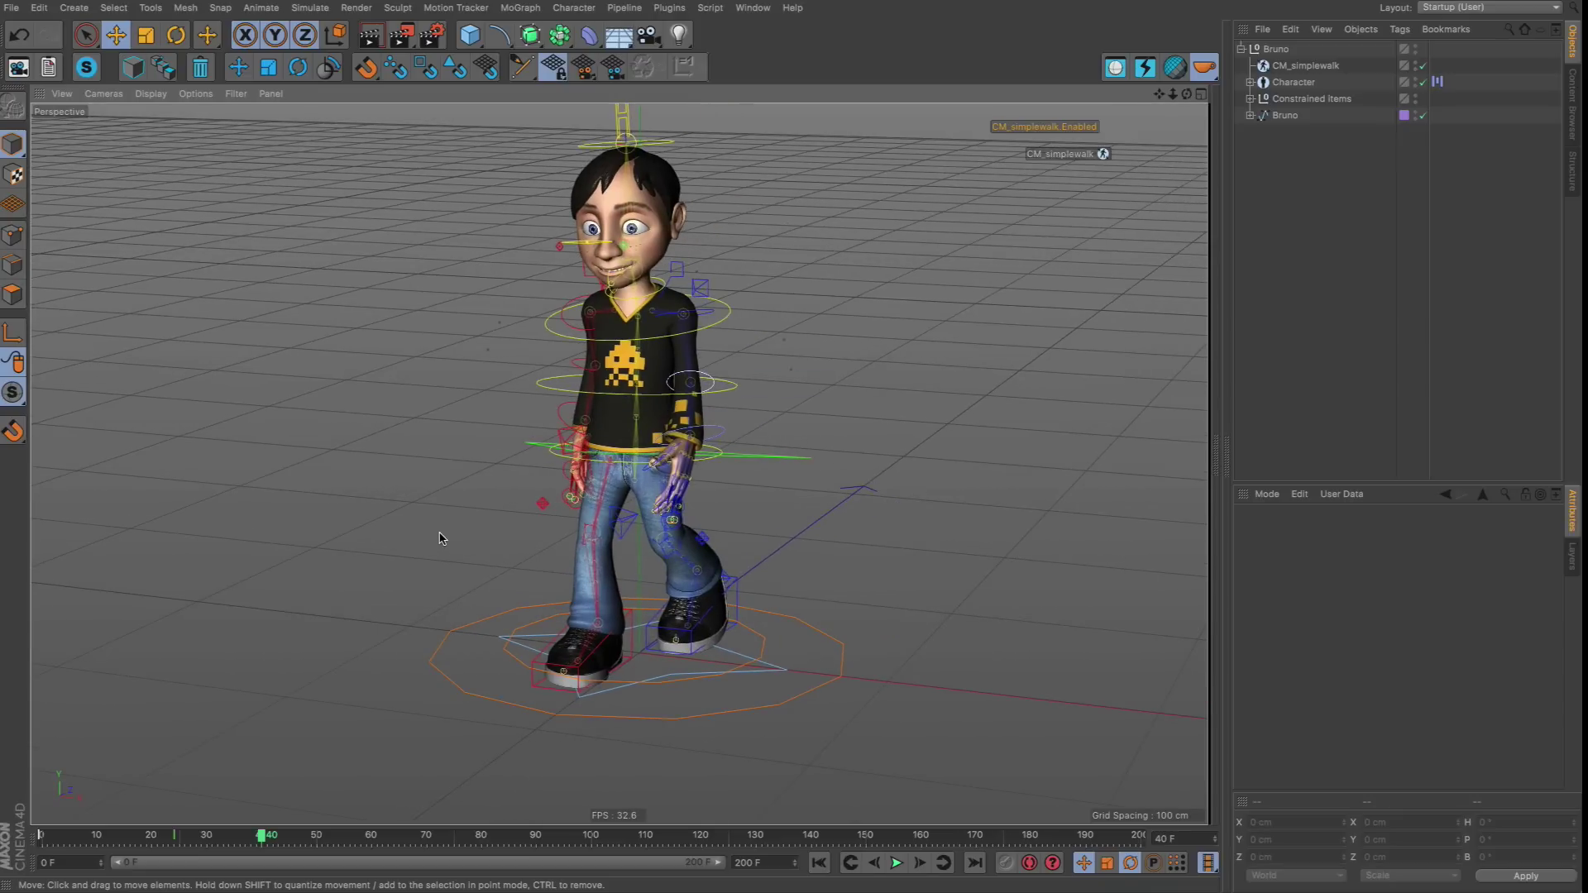
left_click_drag(709, 318, 790, 339, "alt")
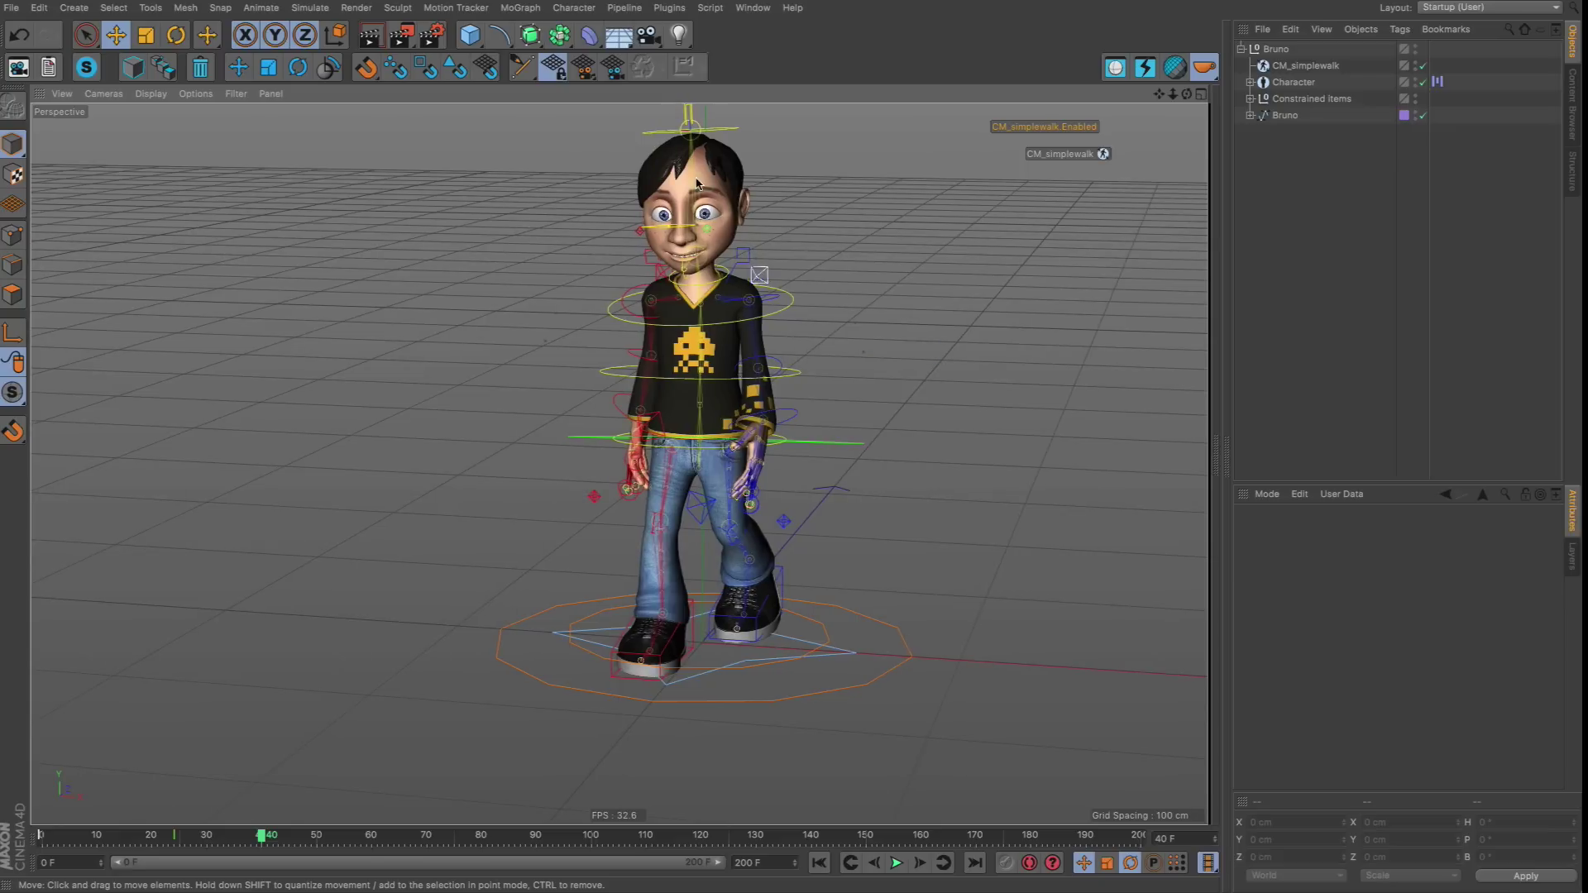
middle_click_drag(746, 455, 693, 488, "alt")
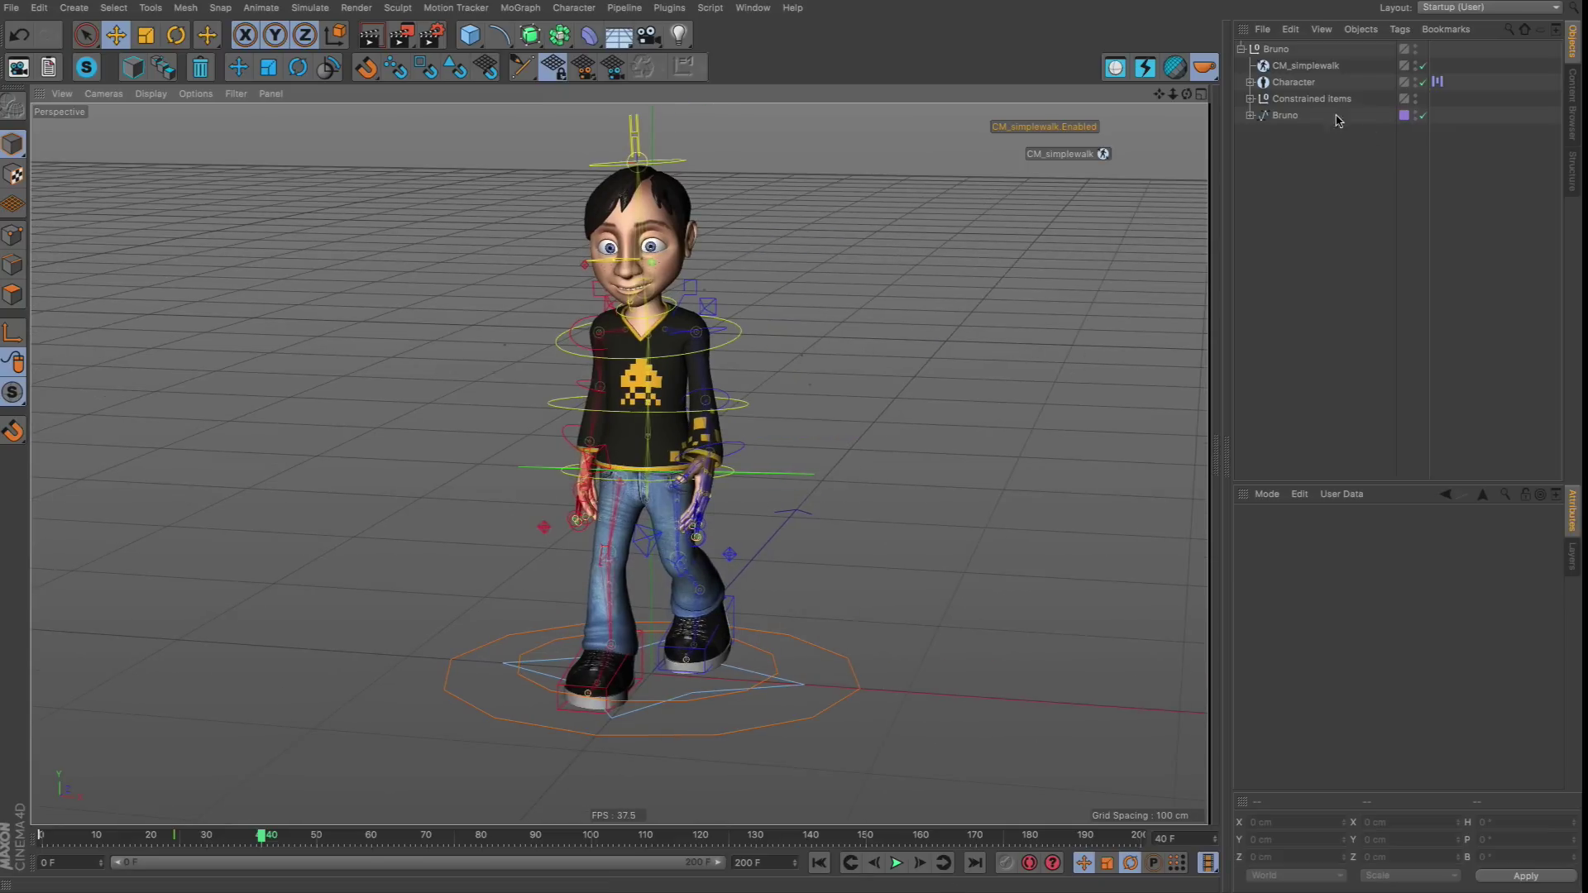
left_click(1291, 82)
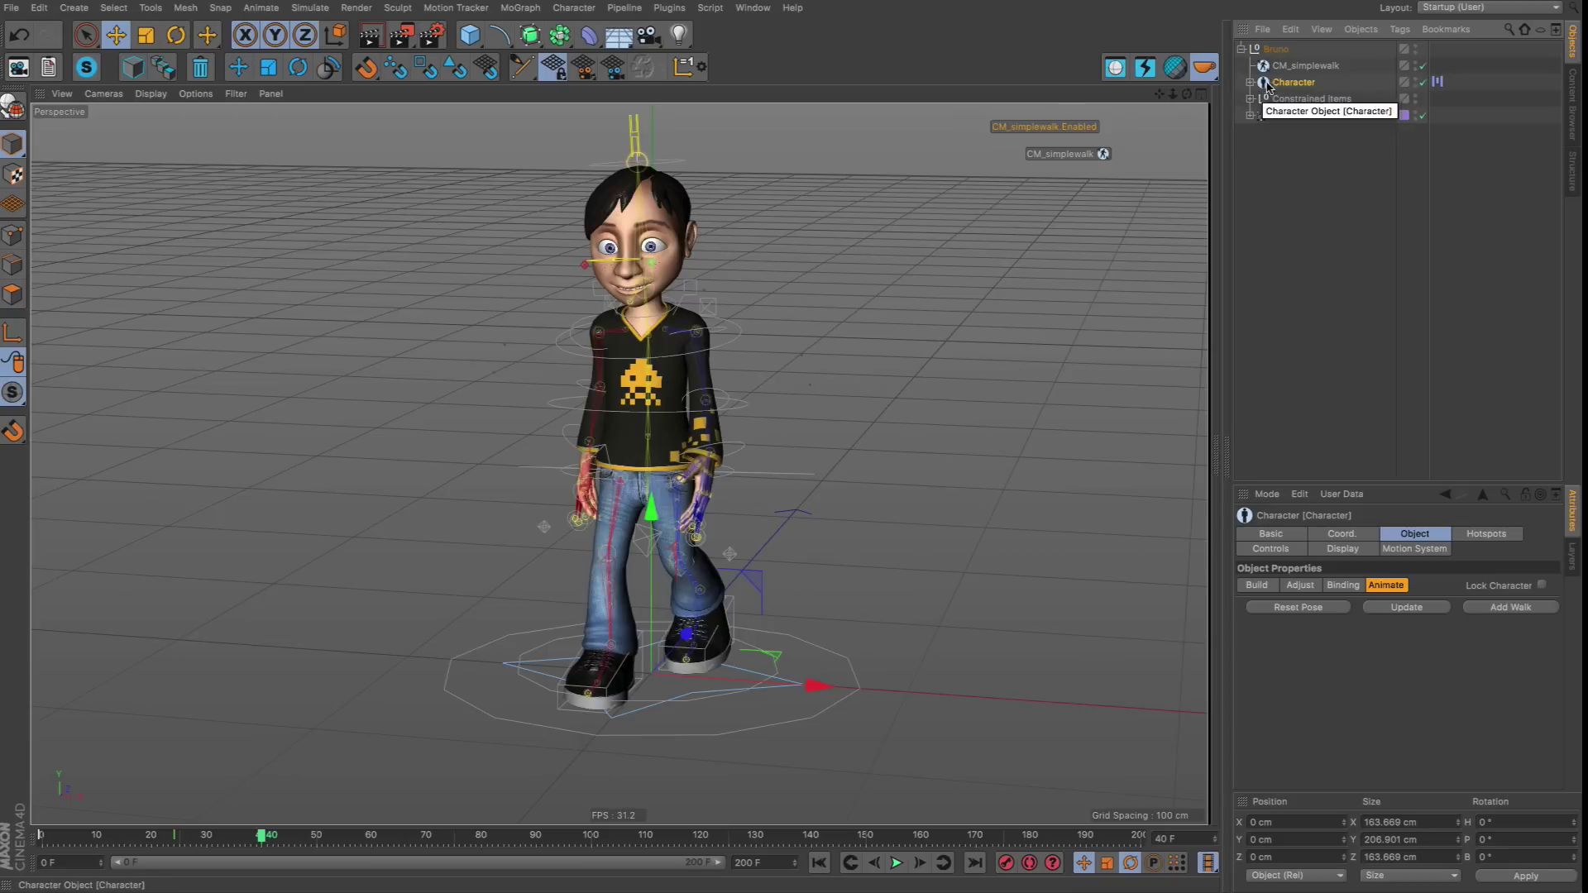
left_click(1281, 66)
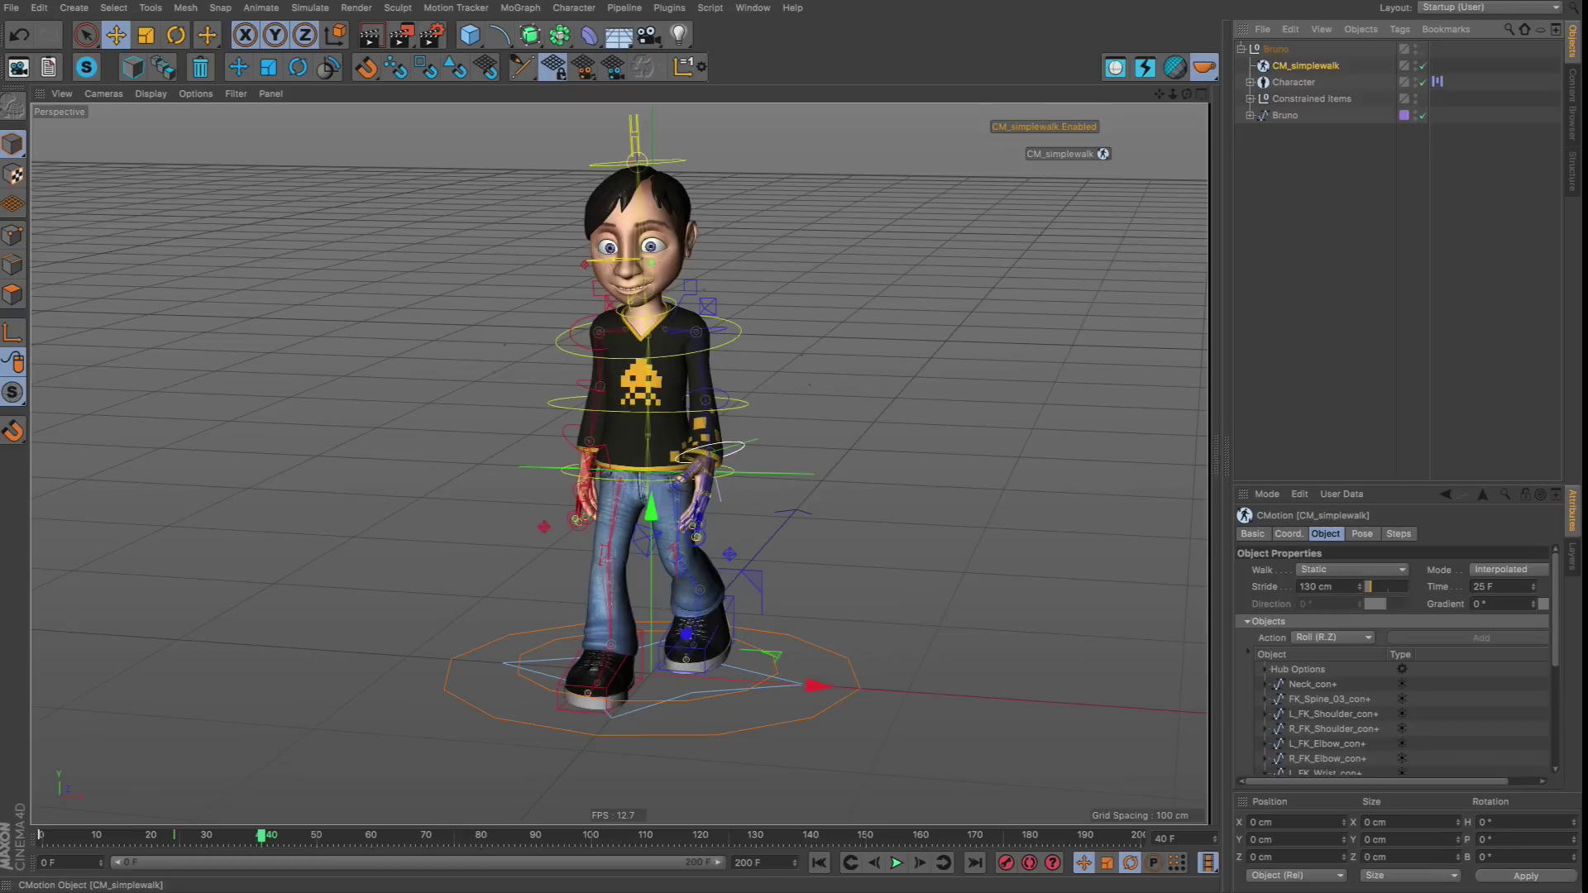
left_click(1276, 84)
left_click(1290, 167)
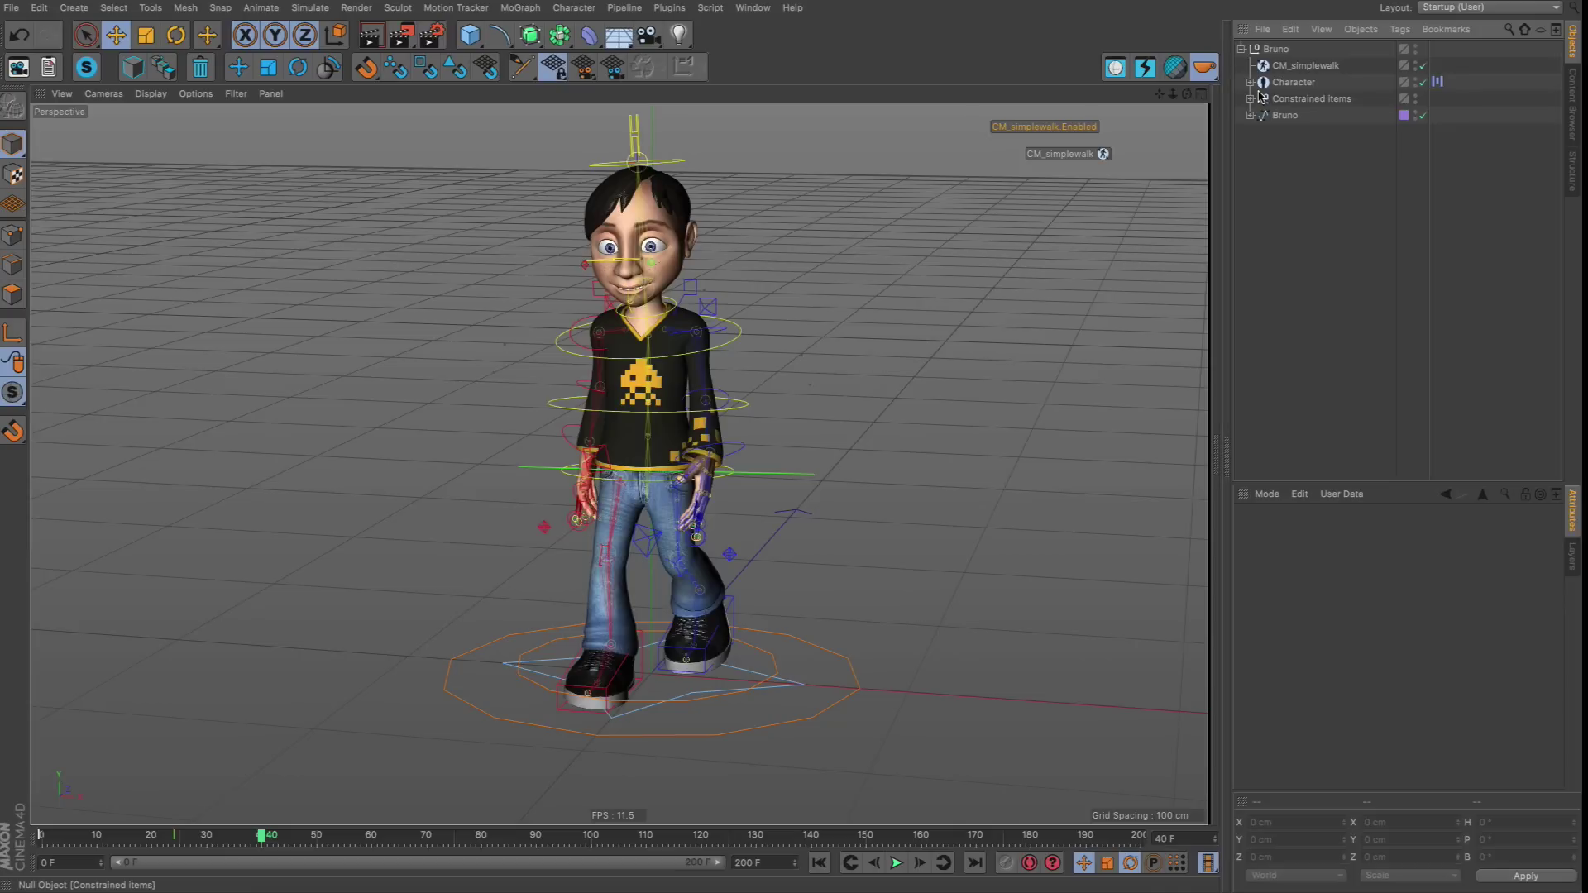
left_click(1360, 82)
left_click(1357, 305)
left_click_drag(729, 603, 695, 619, "alt")
right_click_drag(695, 619, 680, 620, "alt")
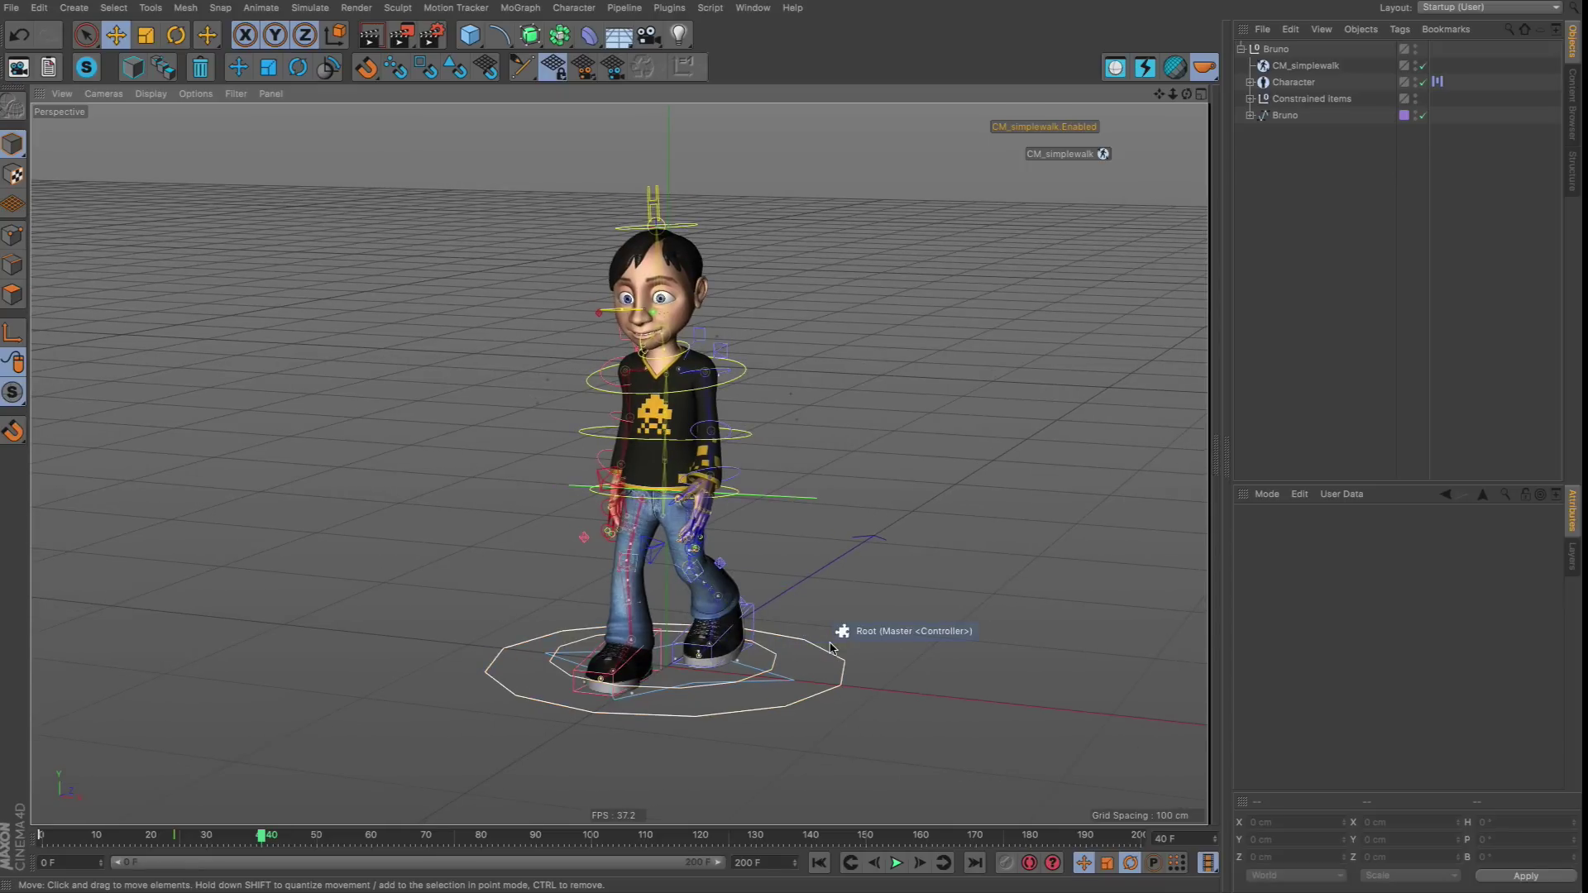
Collapse the Bruno hierarchy, duplicate Bruno twice, and move the Bruno.2 copy about 141 cm along X.
left_click(1241, 51)
left_click_drag(622, 588, 683, 634, "alt")
middle_click_drag(737, 447, 592, 411, "alt")
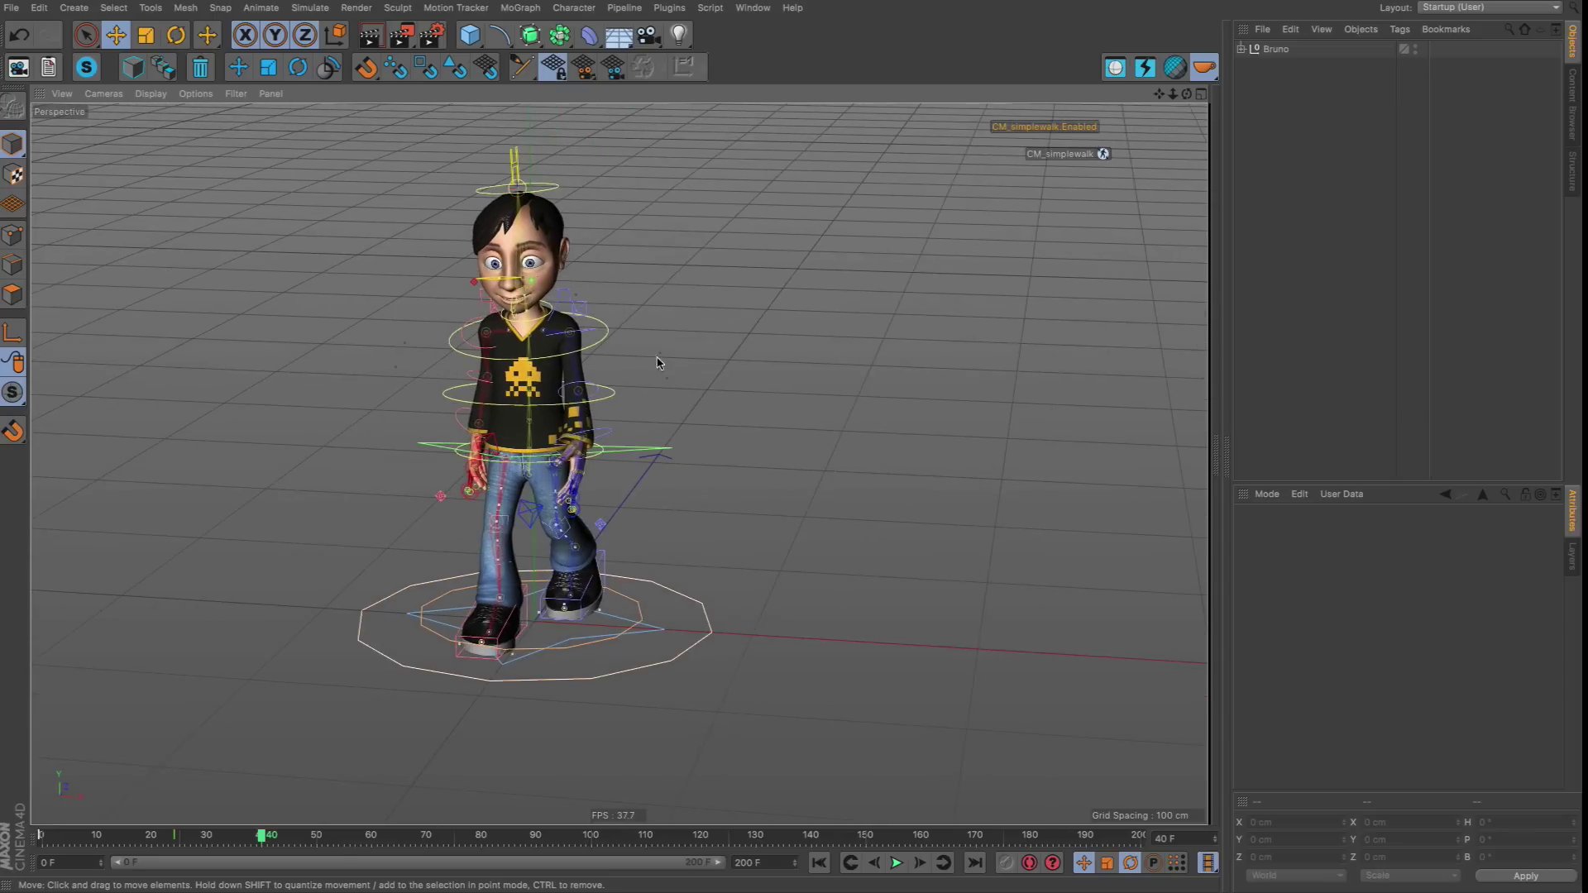
left_click(1273, 49)
left_click_drag(1279, 60, 1284, 66, "ctrl")
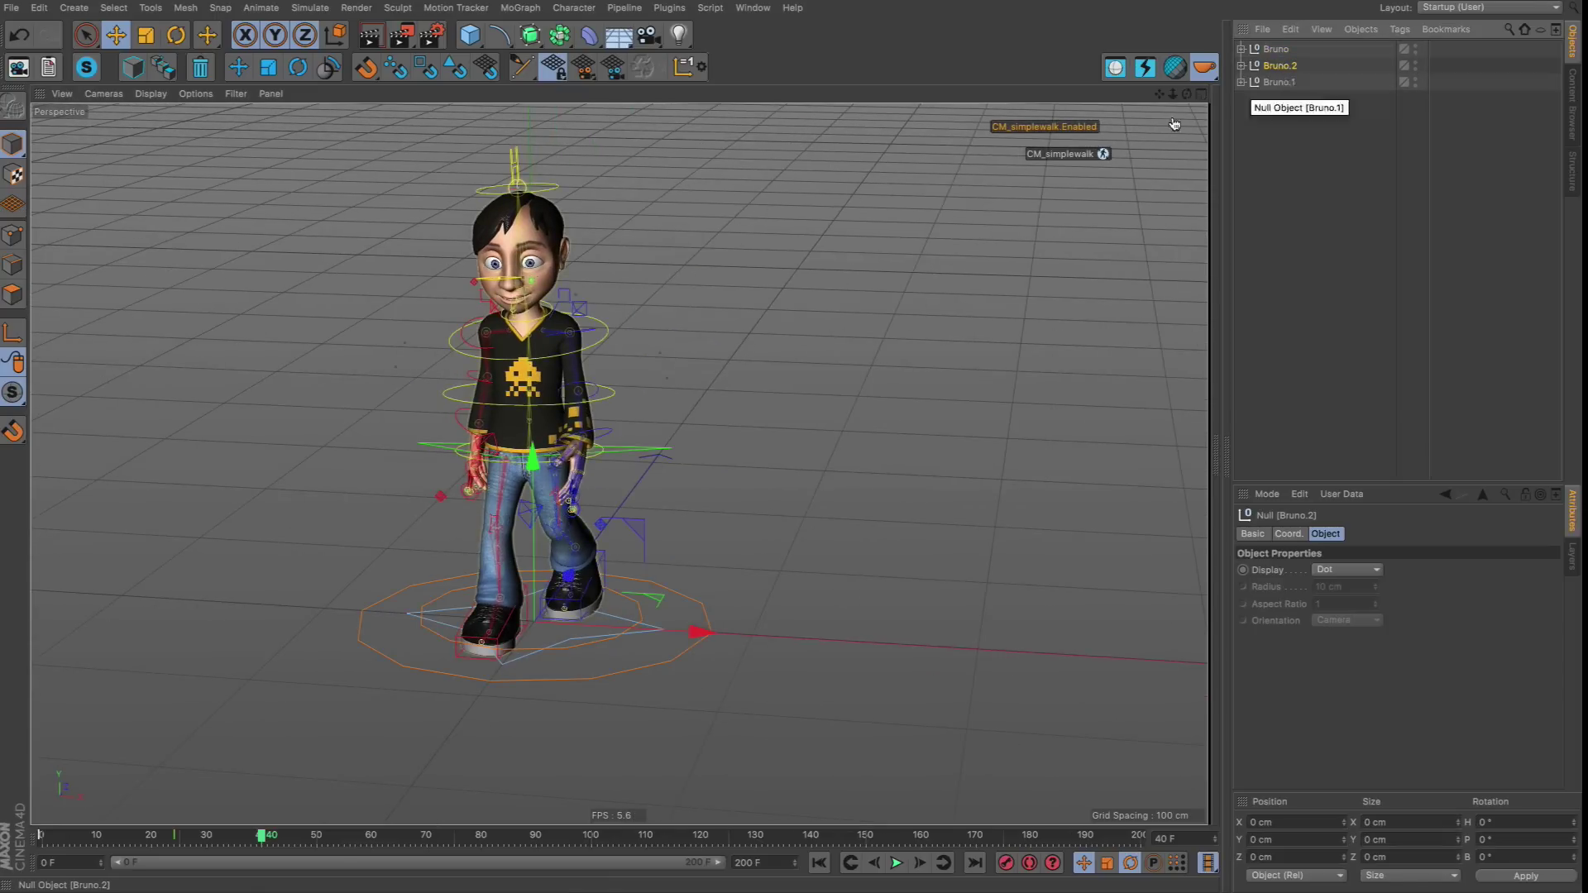
left_click_drag(700, 633, 1019, 638)
Move the Bruno.1 copy along X so it stands on the far side of Bruno.2.
left_click(1280, 82)
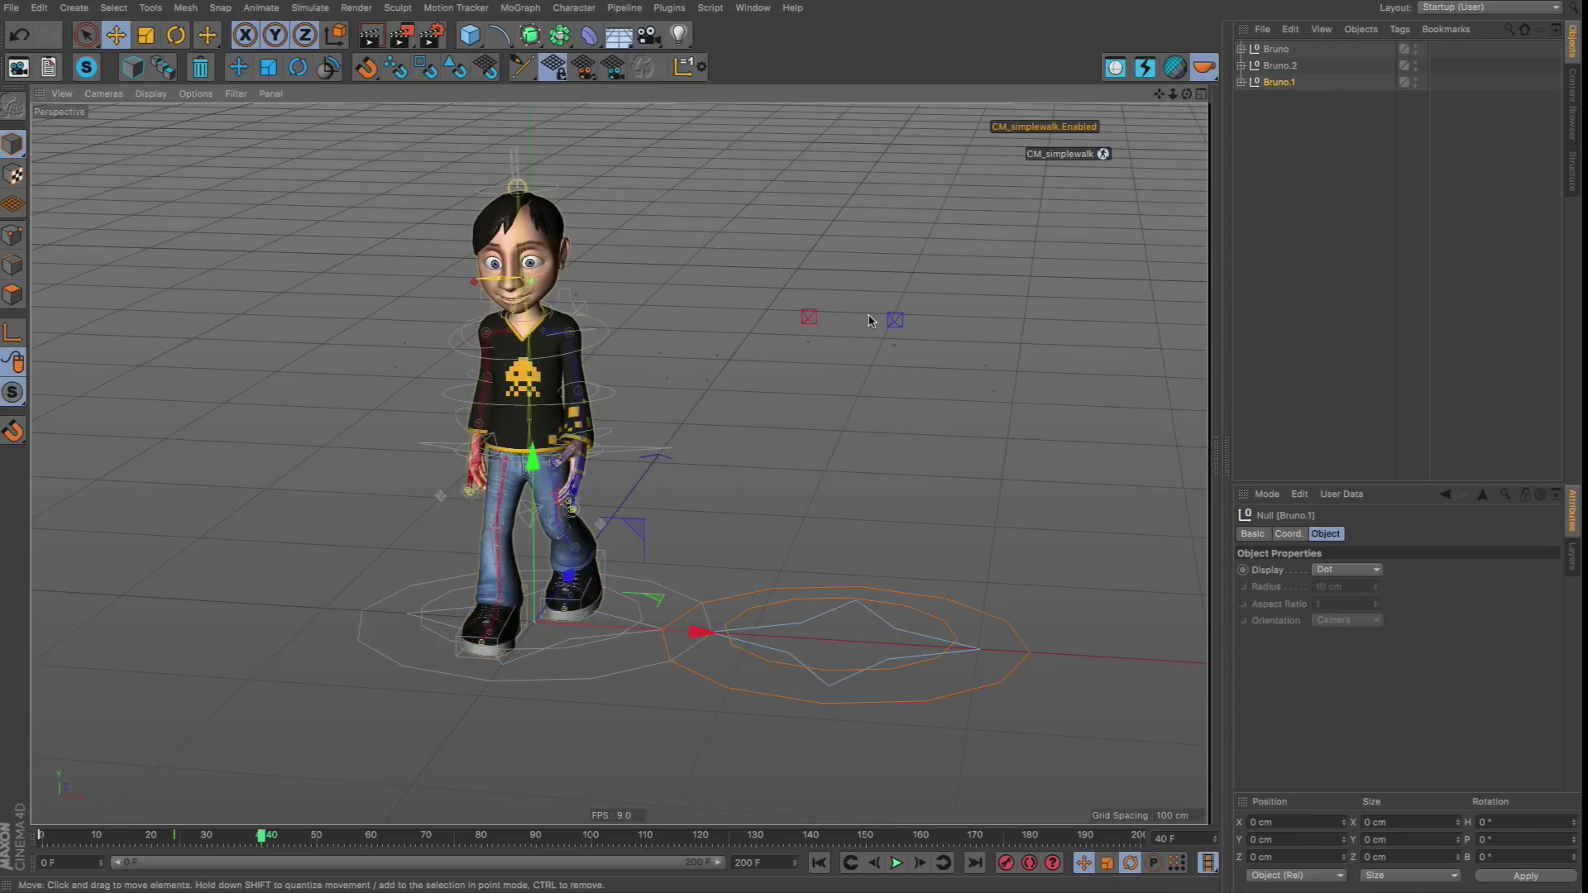
middle_click_drag(771, 513, 494, 422, "alt")
left_click_drag(422, 532, 1075, 599)
Duplicate Bruno.2 and move the new copy along X to about 445 cm, at the end of the row.
left_click_drag(1280, 66, 1286, 82)
left_click_drag(1250, 186, 1251, 186, "ctrl")
right_click_drag(869, 291, 703, 355, "alt")
middle_click_drag(704, 355, 506, 434, "alt")
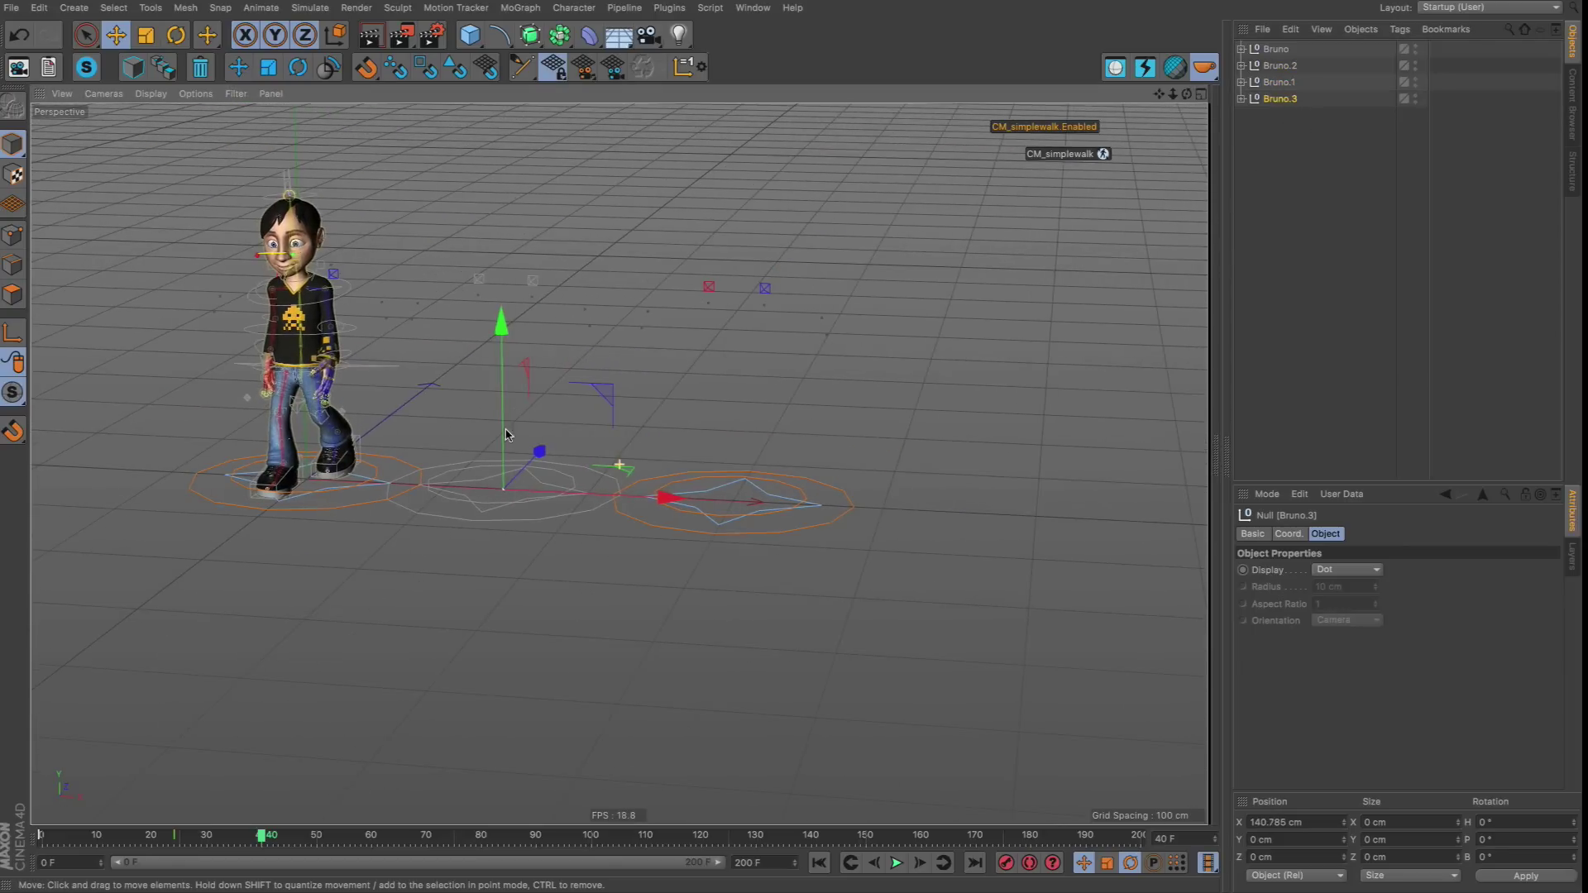
left_click_drag(496, 499, 1150, 517)
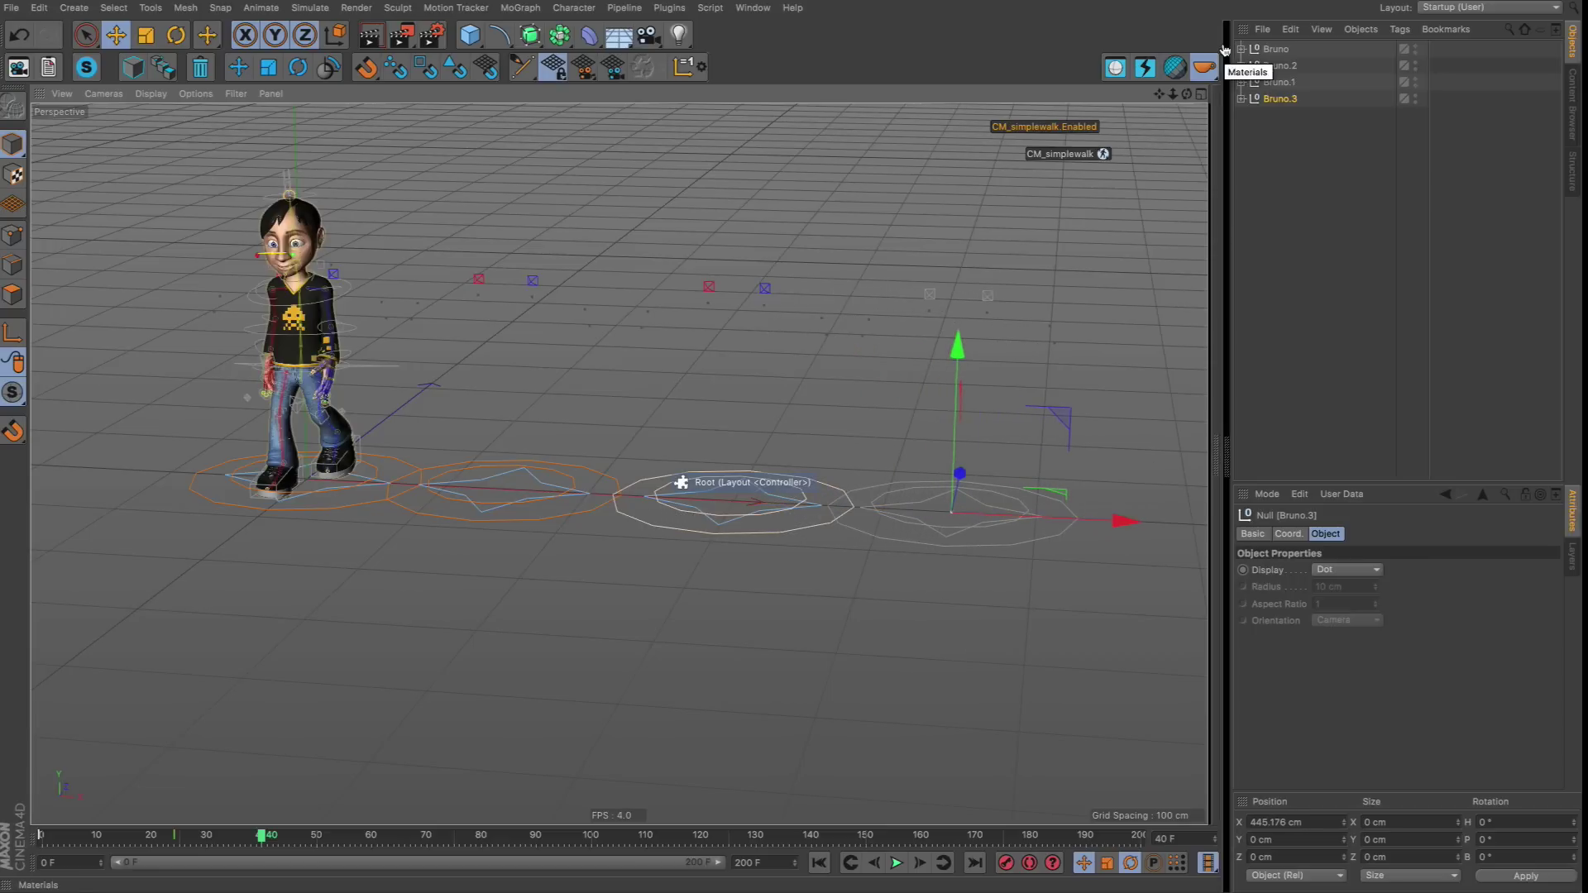
Expand the three Bruno copies and toggle their CM_simplewalk objects off and on to refresh the characters.
left_click(1242, 65)
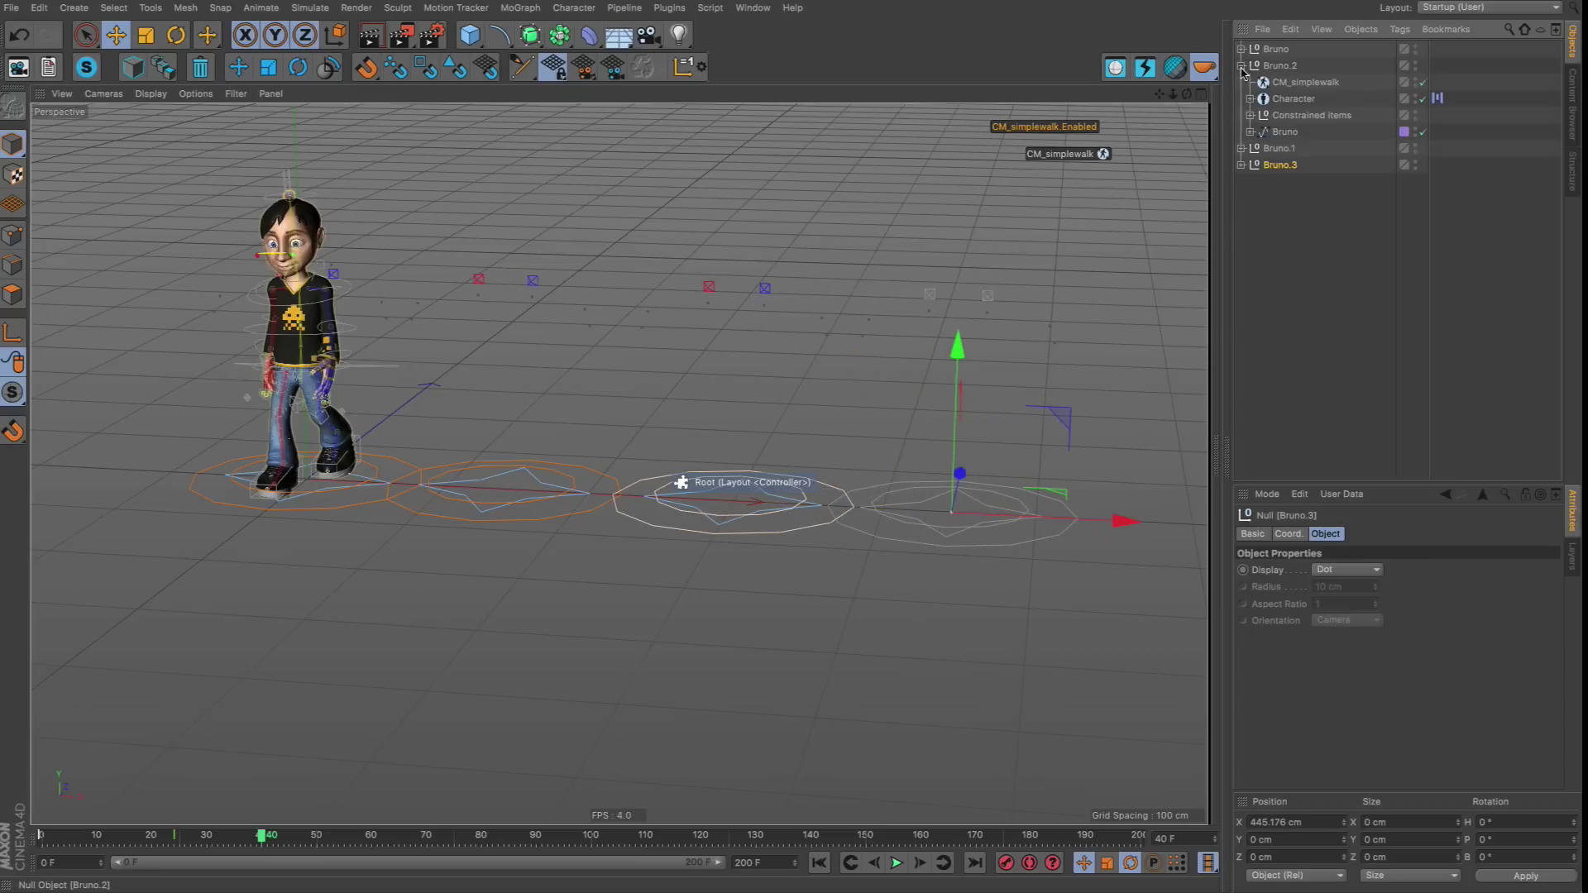
left_click(1242, 148)
left_click(1242, 231)
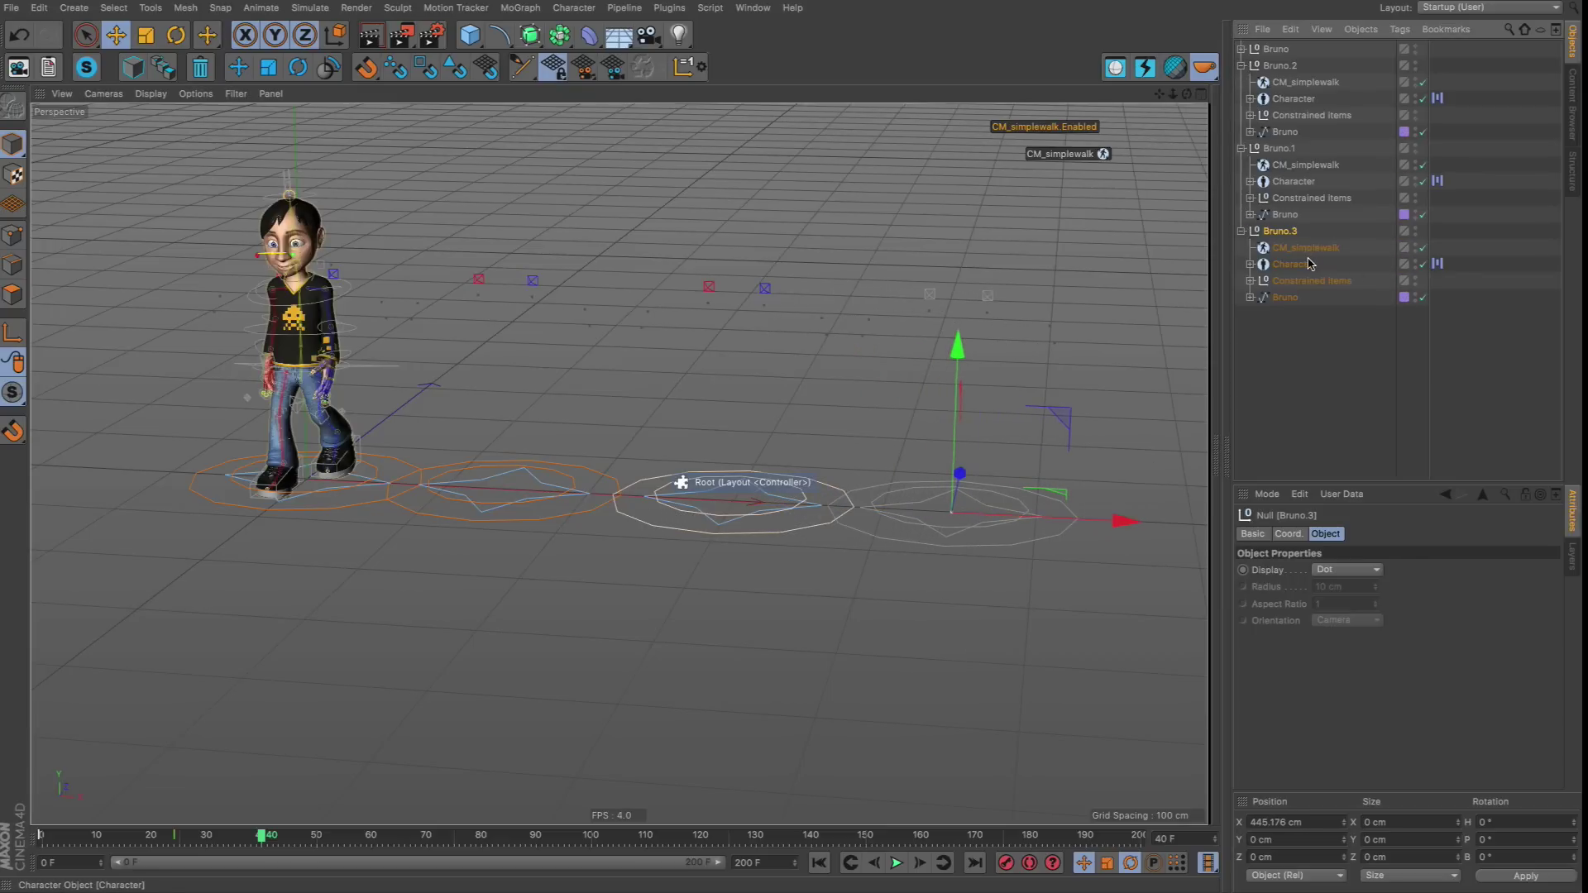
left_click(1306, 248)
left_click(1423, 247)
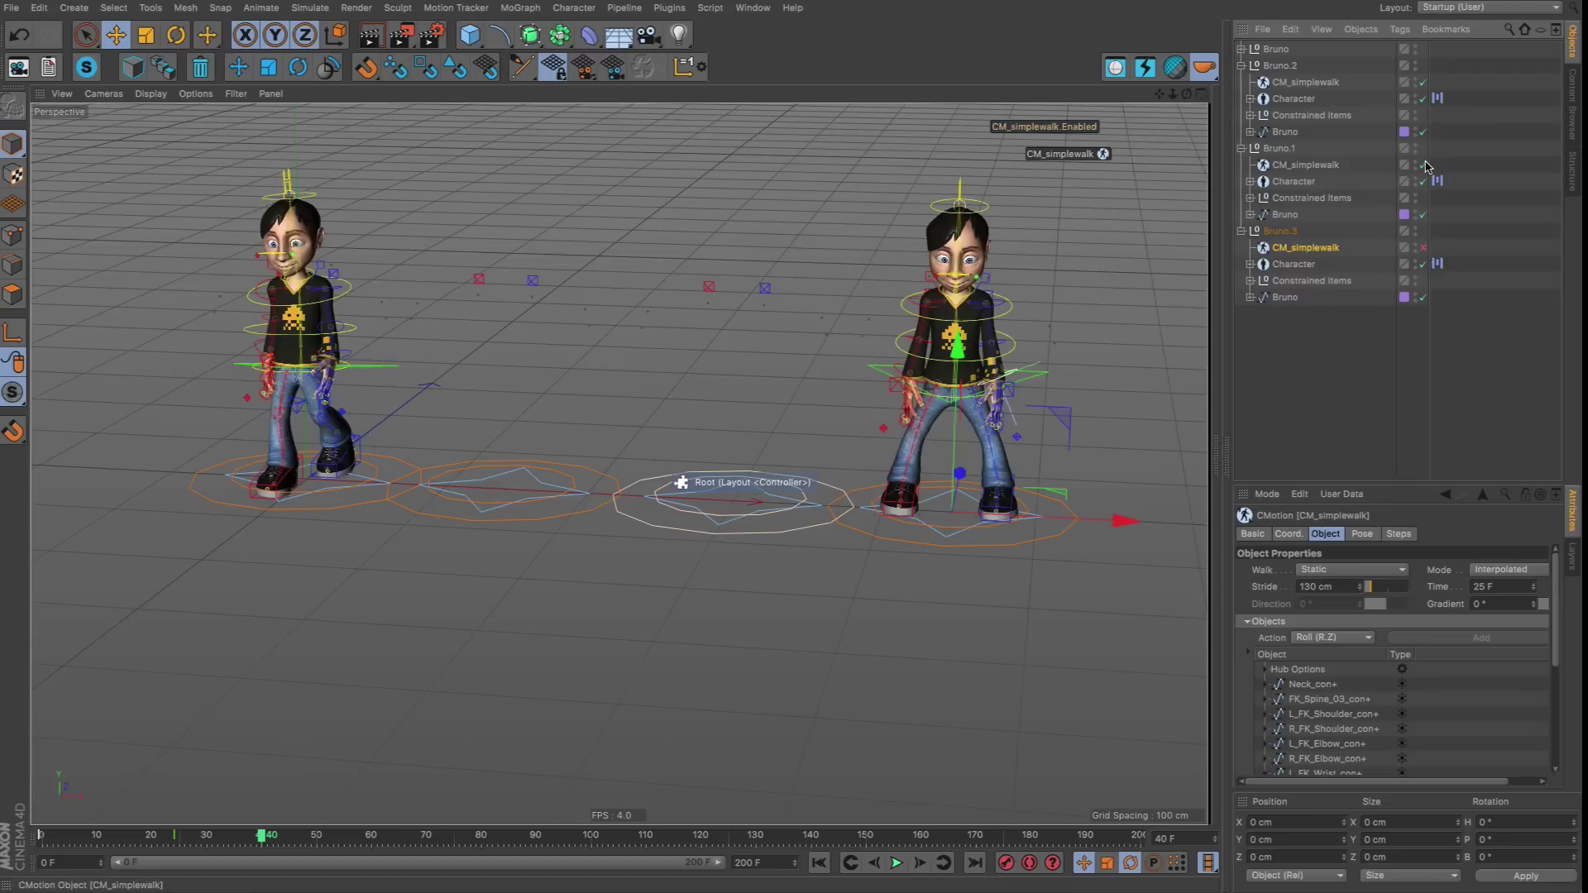
left_click(1423, 164)
left_click(1423, 82)
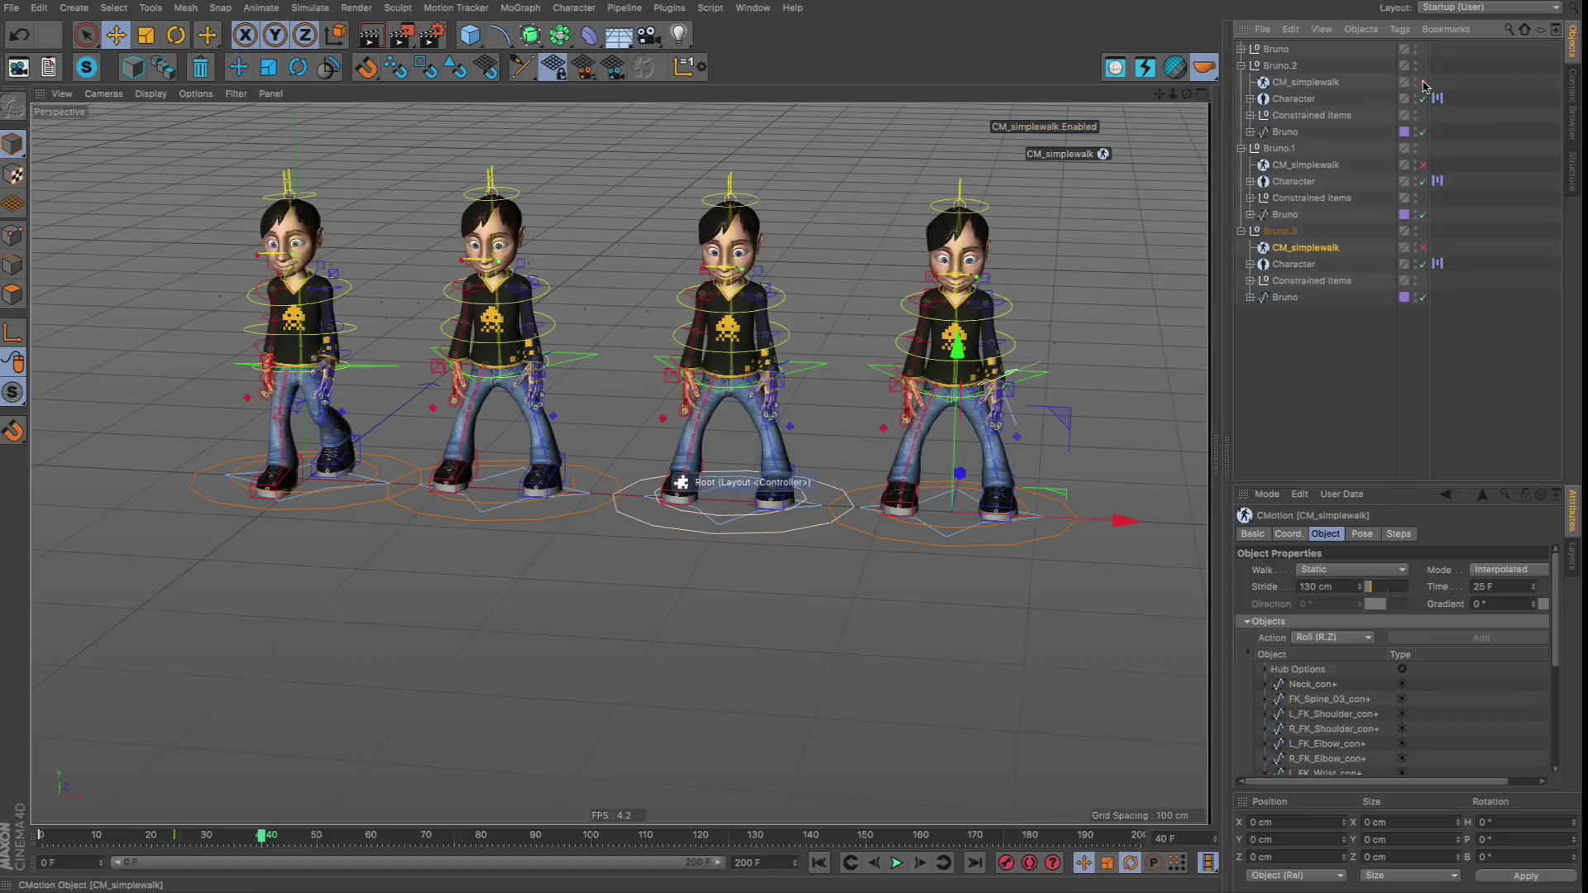
left_click(1424, 164)
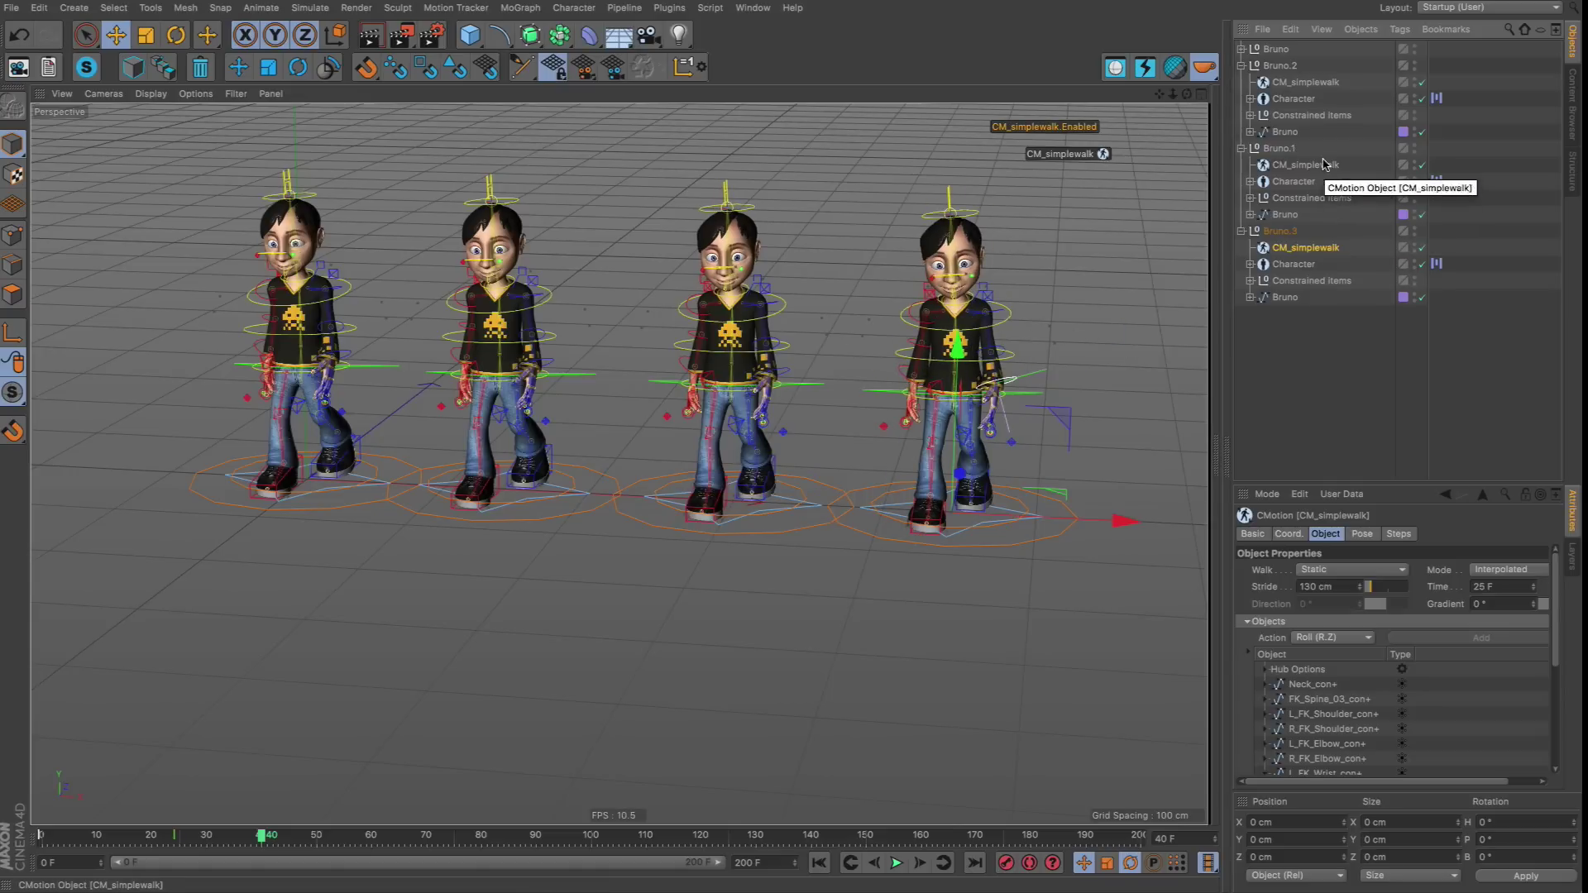
Return the animation to frame 0 and clear the object selection.
middle_click_drag(1047, 259, 1015, 267, "alt")
left_click_drag(1016, 267, 970, 374, "alt")
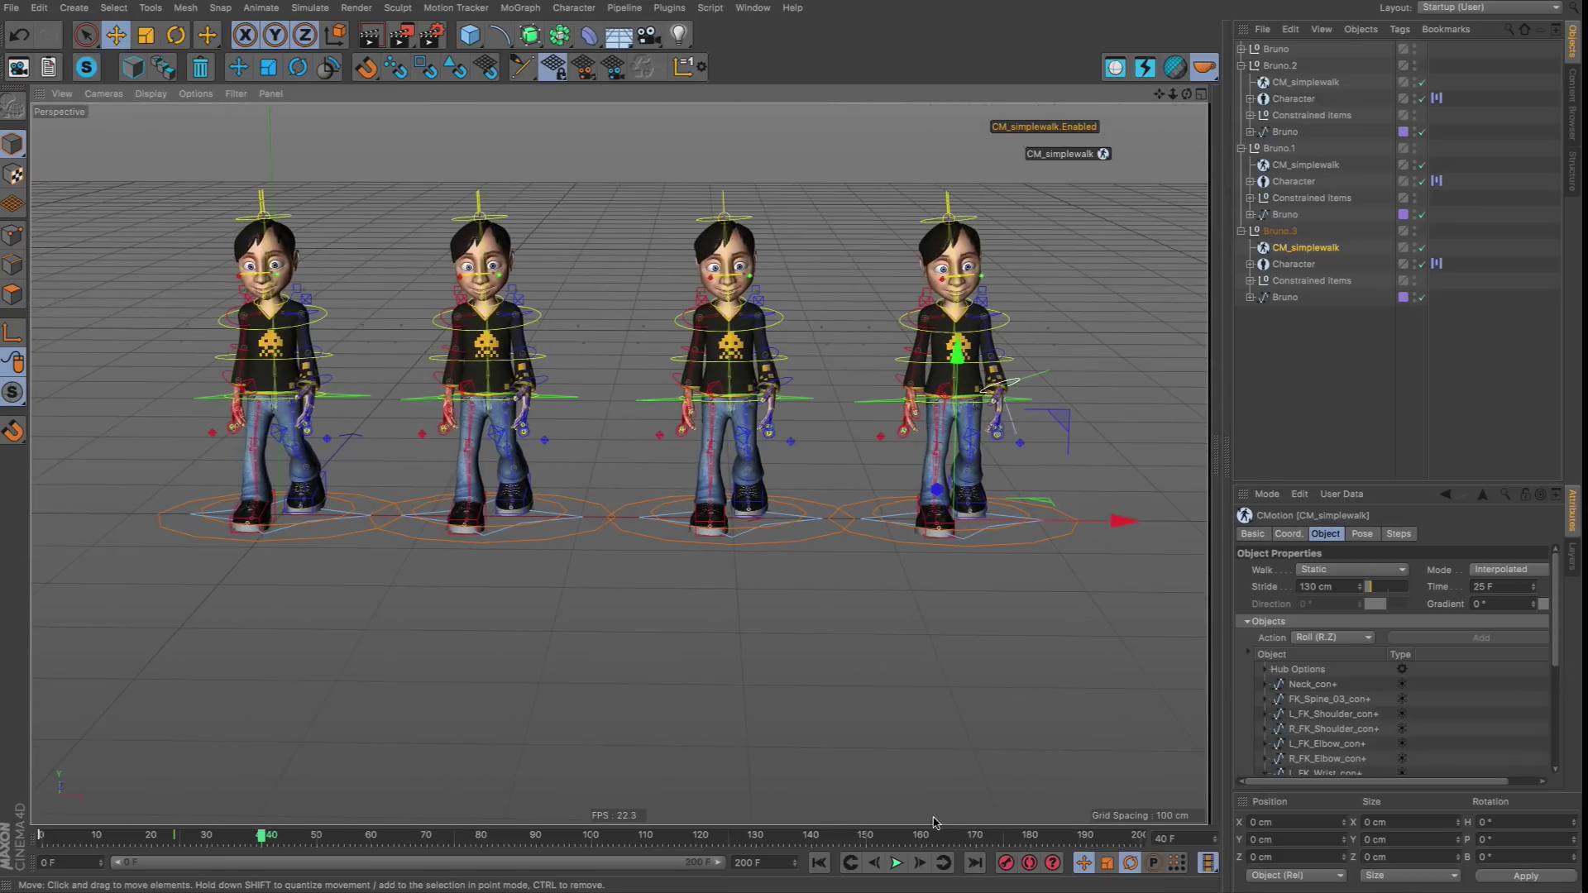
left_click(819, 863)
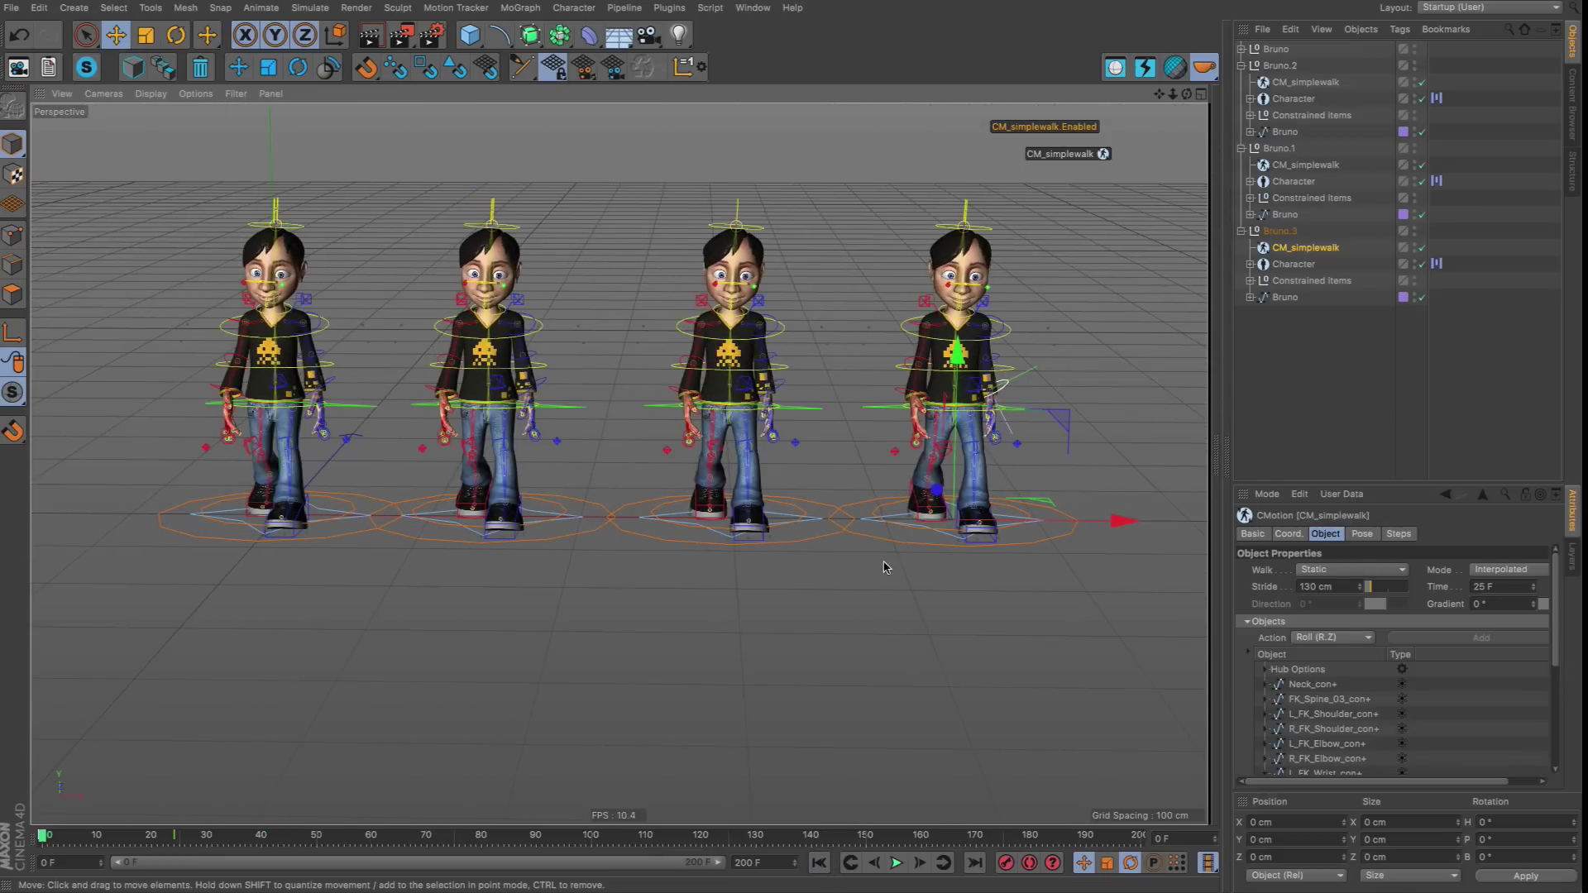
left_click(389, 337)
Examine the row of four Bruno characters in the viewport from different angles and distances.
left_click_drag(727, 403, 976, 397, "alt")
left_click_drag(972, 523, 958, 333, "alt")
middle_click_drag(984, 348, 901, 407, "alt")
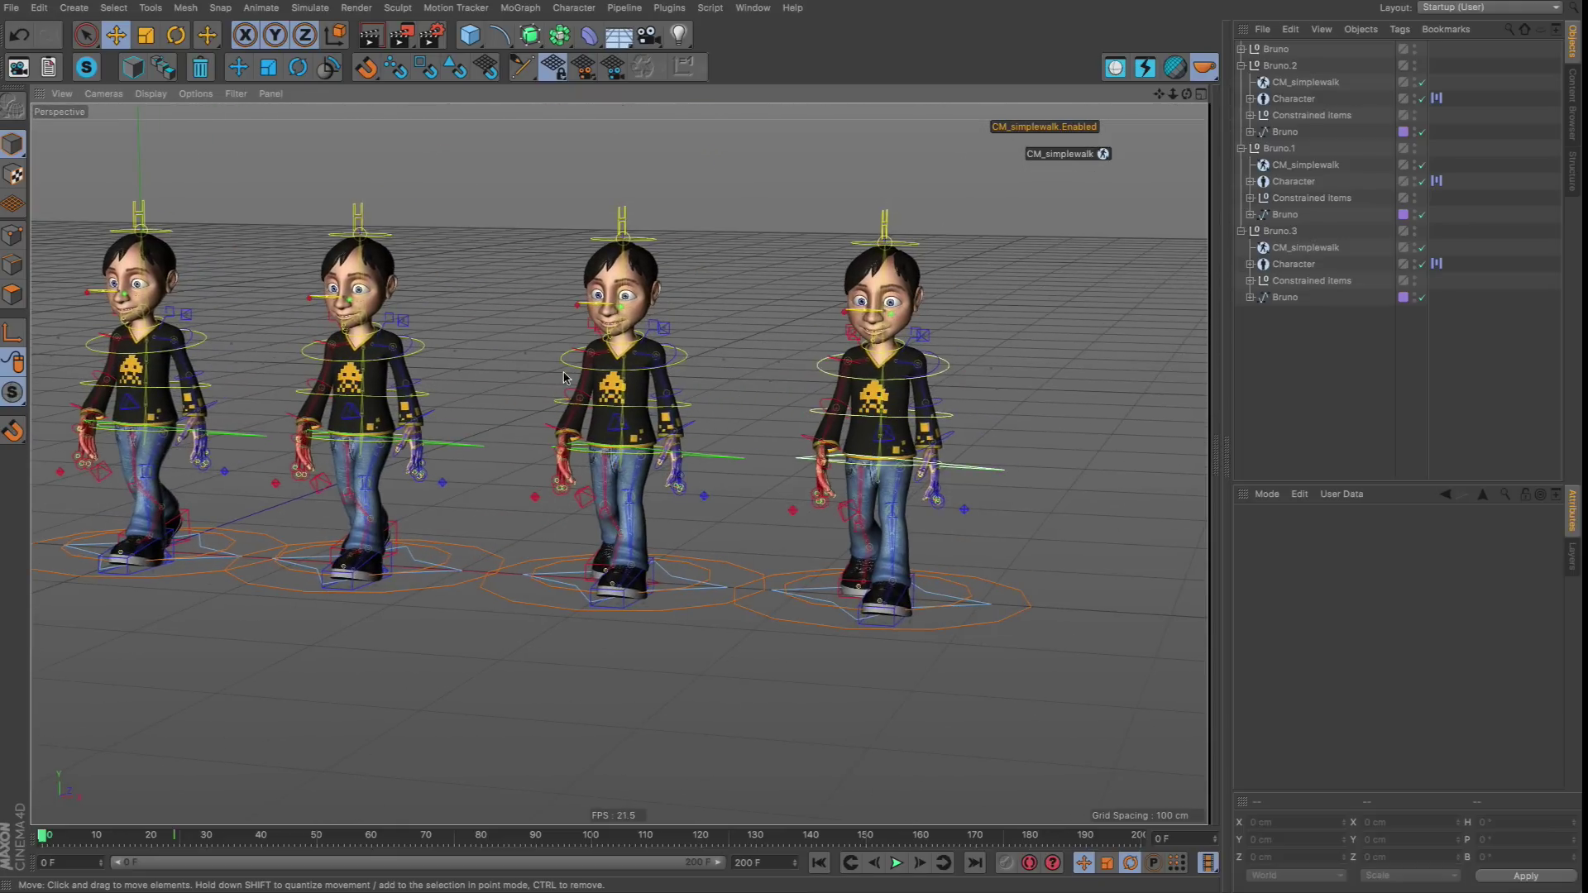
right_click_drag(608, 421, 484, 426, "alt")
middle_click_drag(503, 416, 577, 430, "alt")
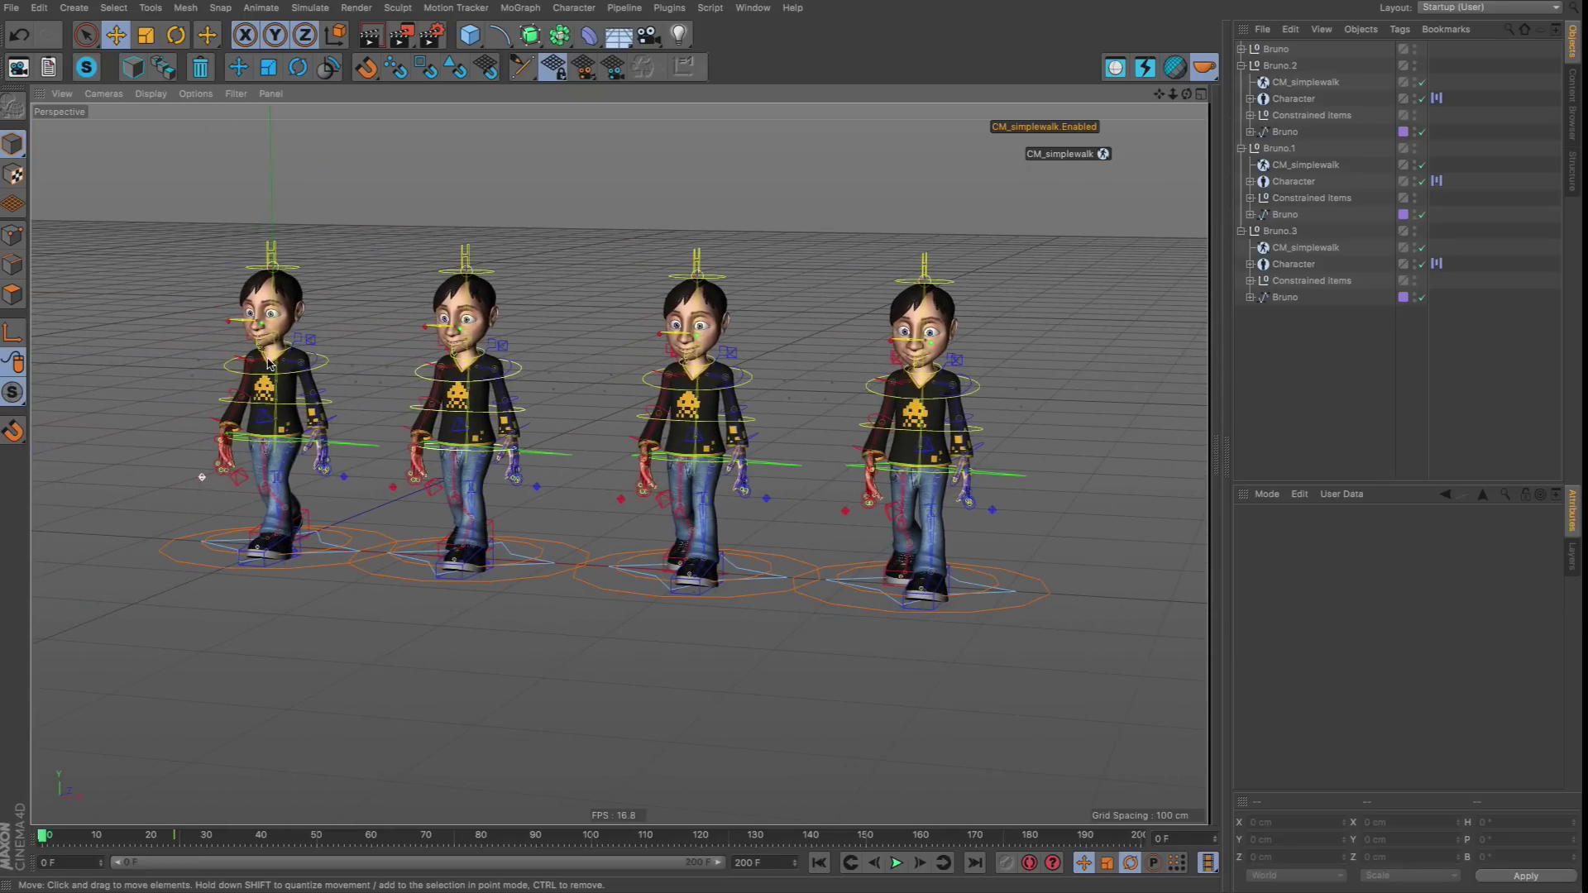
scroll(269, 362, "up", 1)
mouse_move(778, 420)
left_mouse_down("alt")
mouse_move(819, 445)
mouse_move(787, 439)
left_mouse_up("alt")
middle_click_drag(752, 399, 709, 384, "alt")
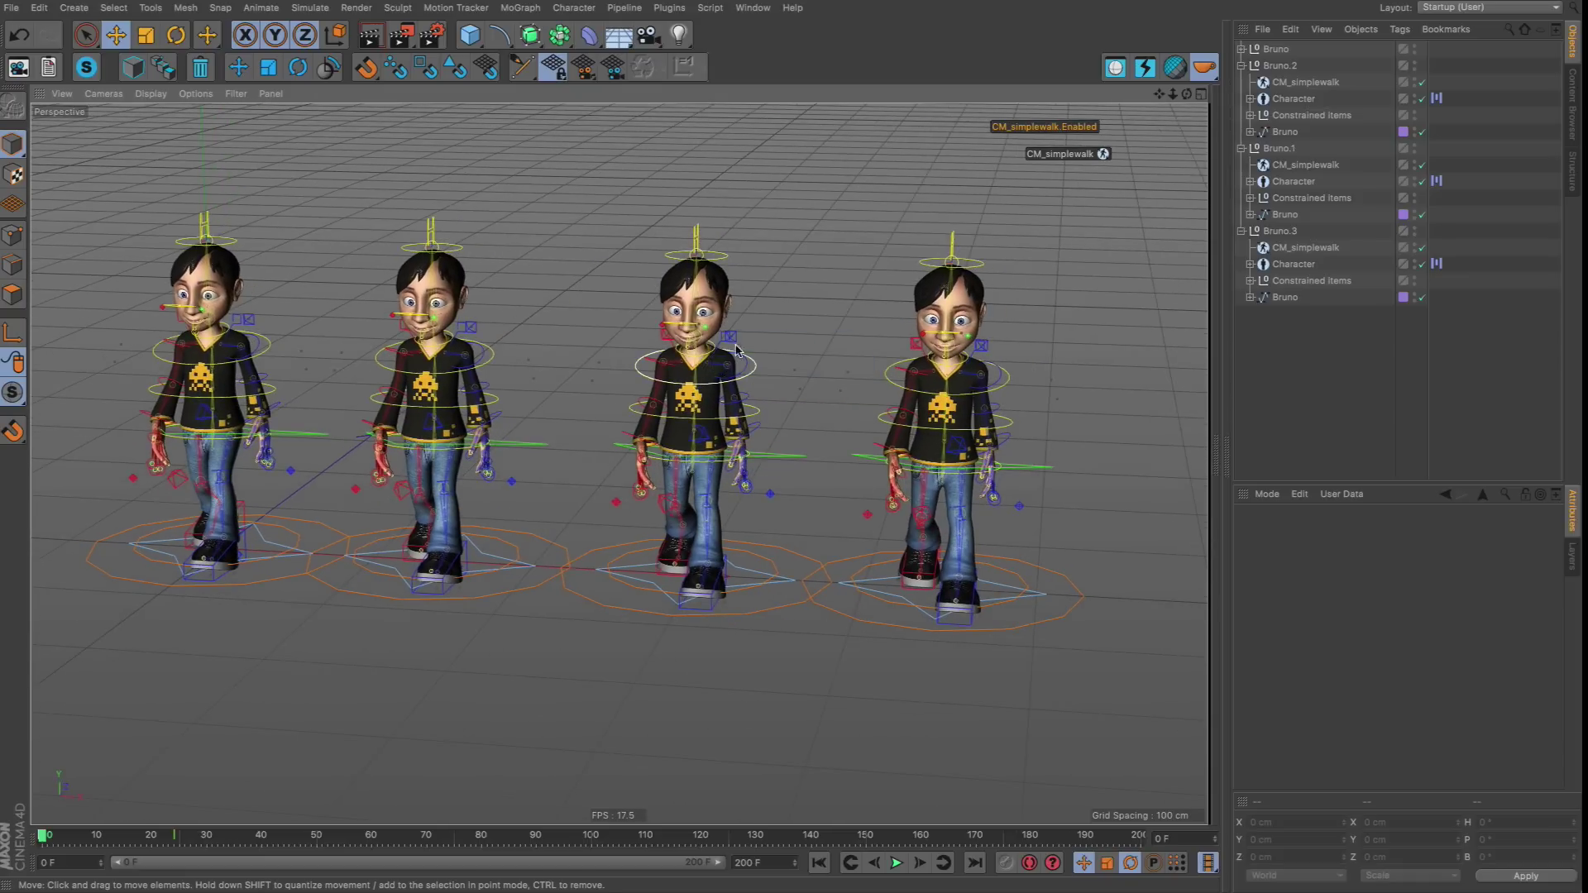
left_click_drag(722, 463, 422, 312, "alt")
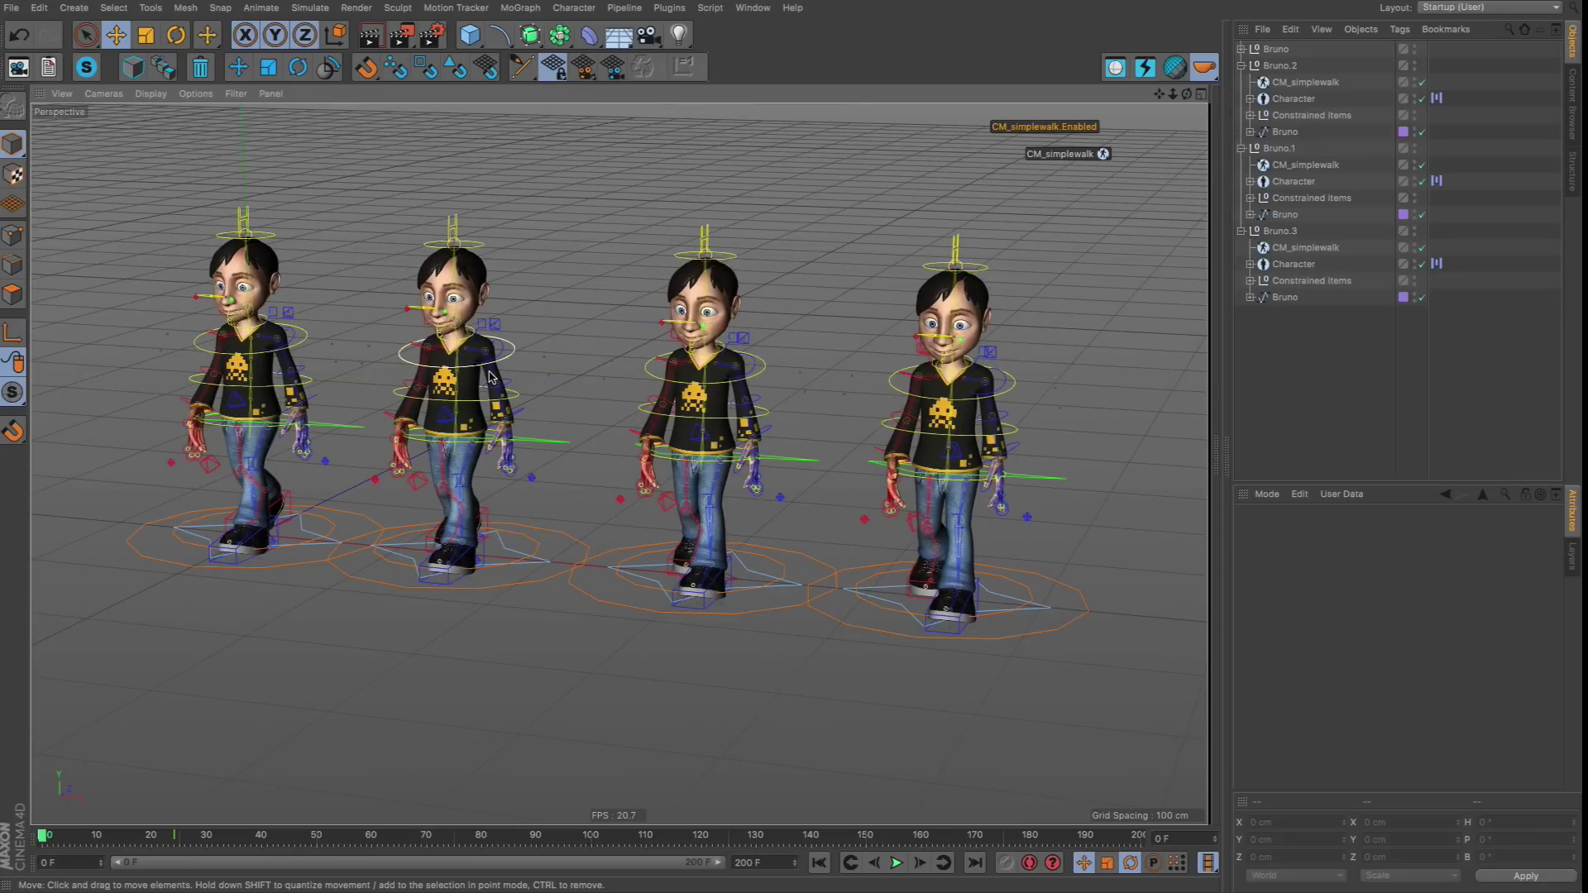
left_click_drag(382, 434, 711, 324, "alt")
right_click_drag(712, 324, 795, 325, "alt")
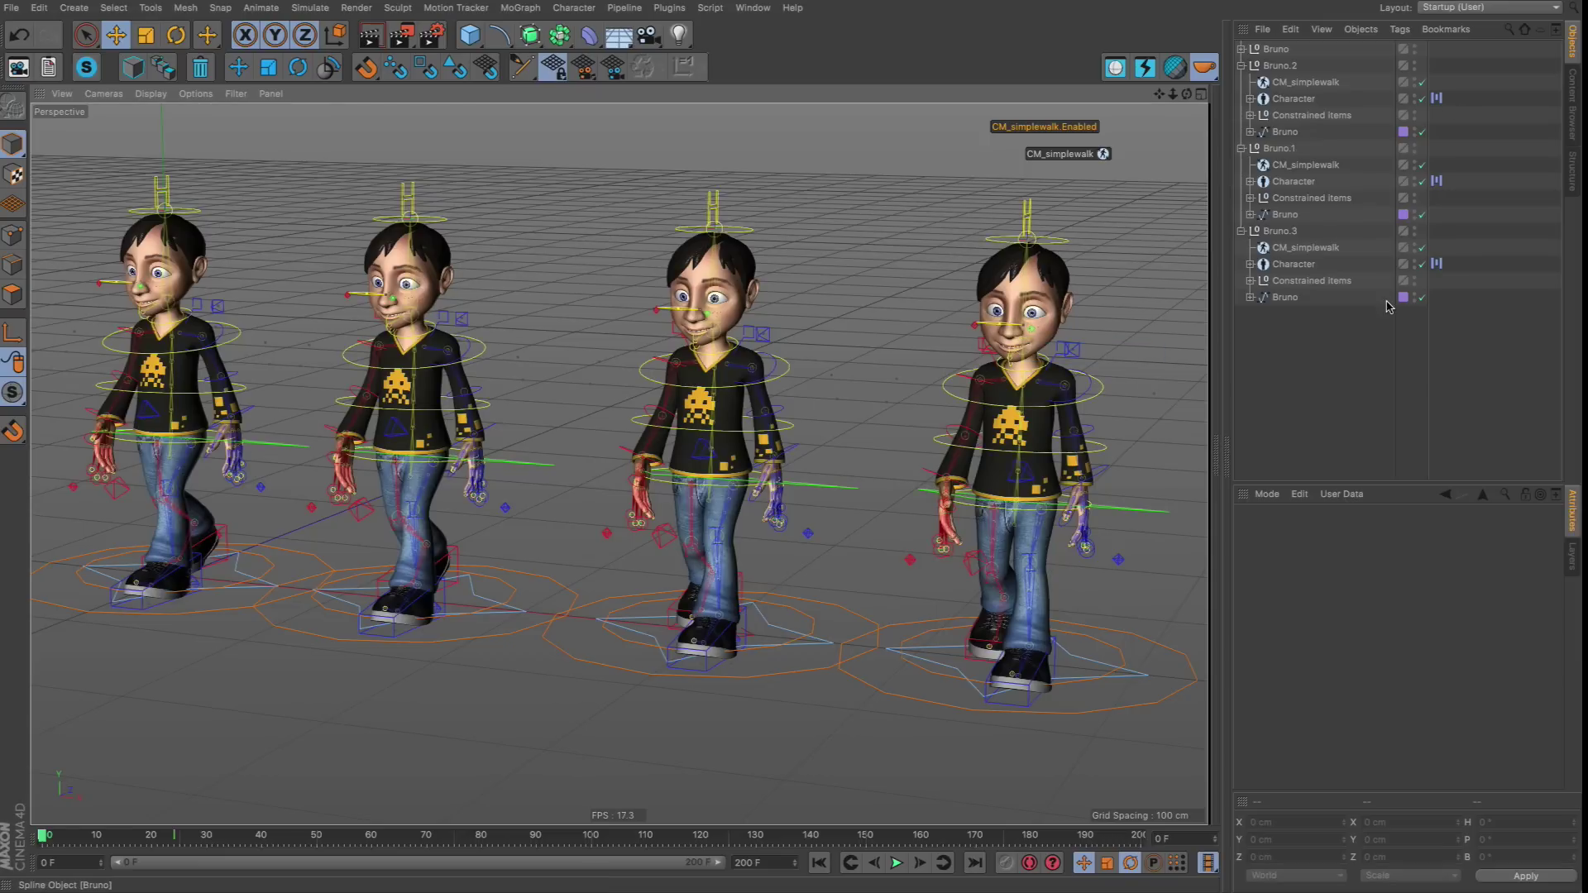
scroll(1104, 351, "up", 5)
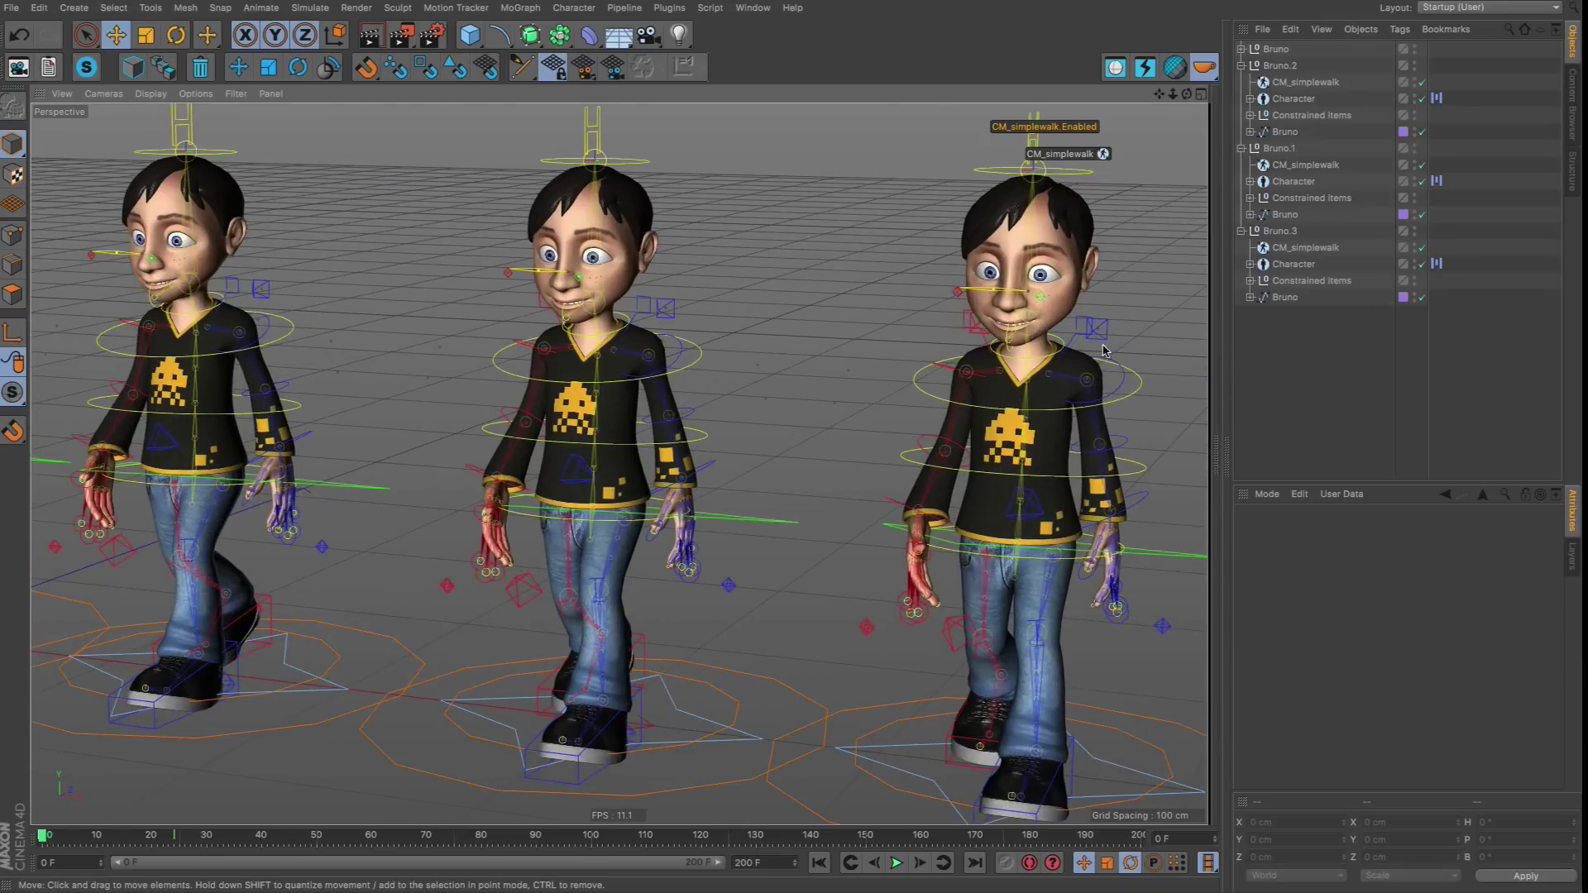
left_click_drag(1104, 350, 931, 328, "alt")
middle_click_drag(931, 327, 1150, 331, "alt")
right_click_drag(1183, 334, 1160, 335, "alt")
right_click_drag(989, 336, 875, 369, "alt")
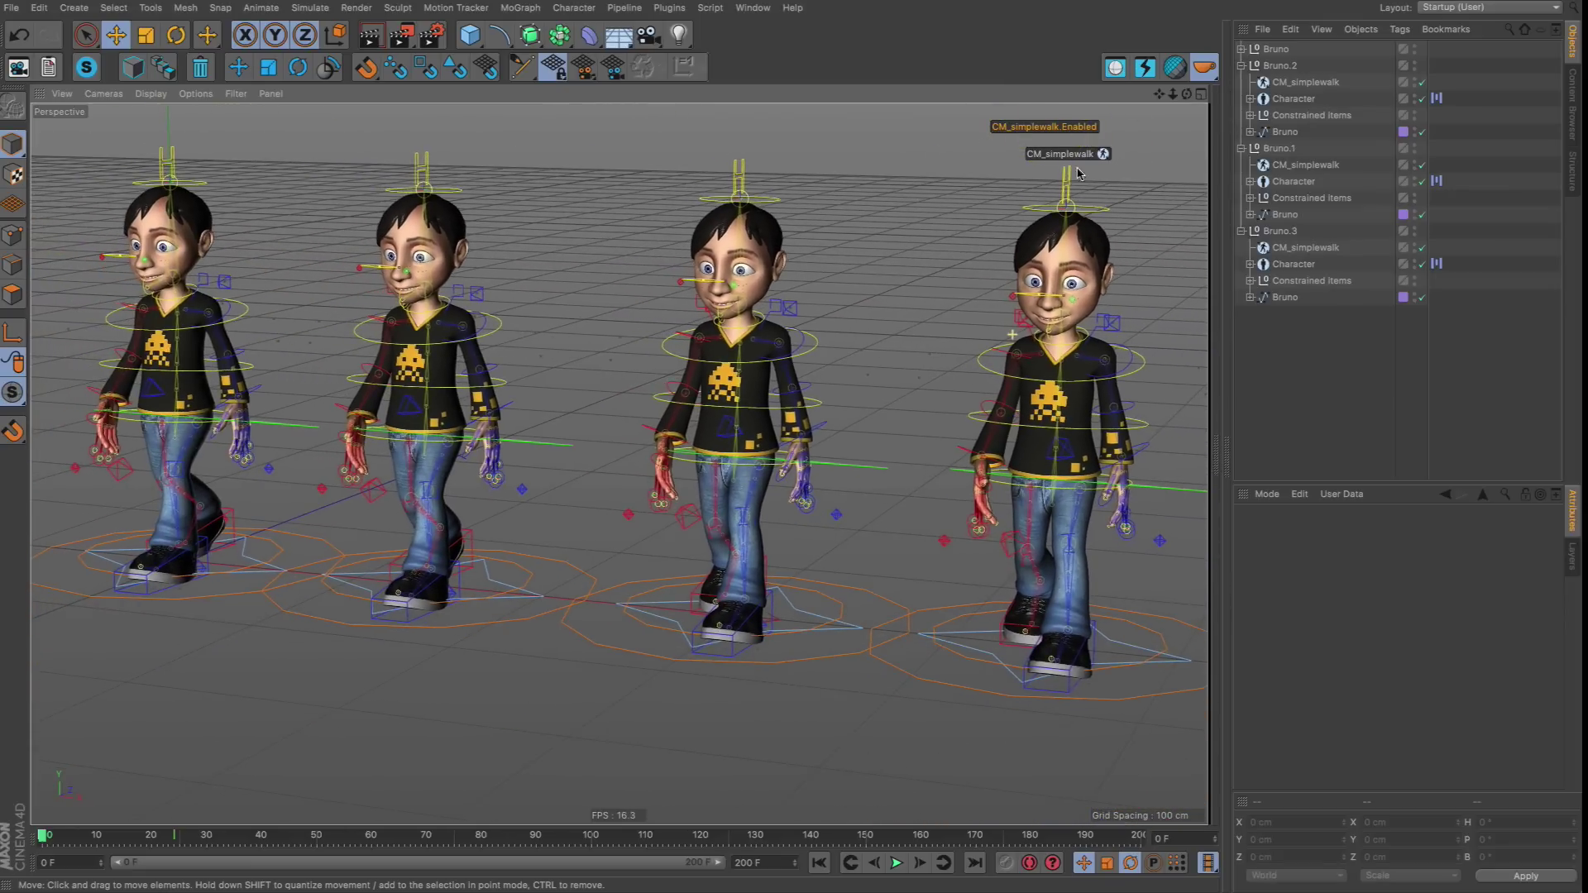
Show the object and tag type filter, enlarge it, and examine the object and tag types with their counts.
left_click(1540, 33)
left_click(1244, 49)
left_click_drag(1288, 160, 1298, 373)
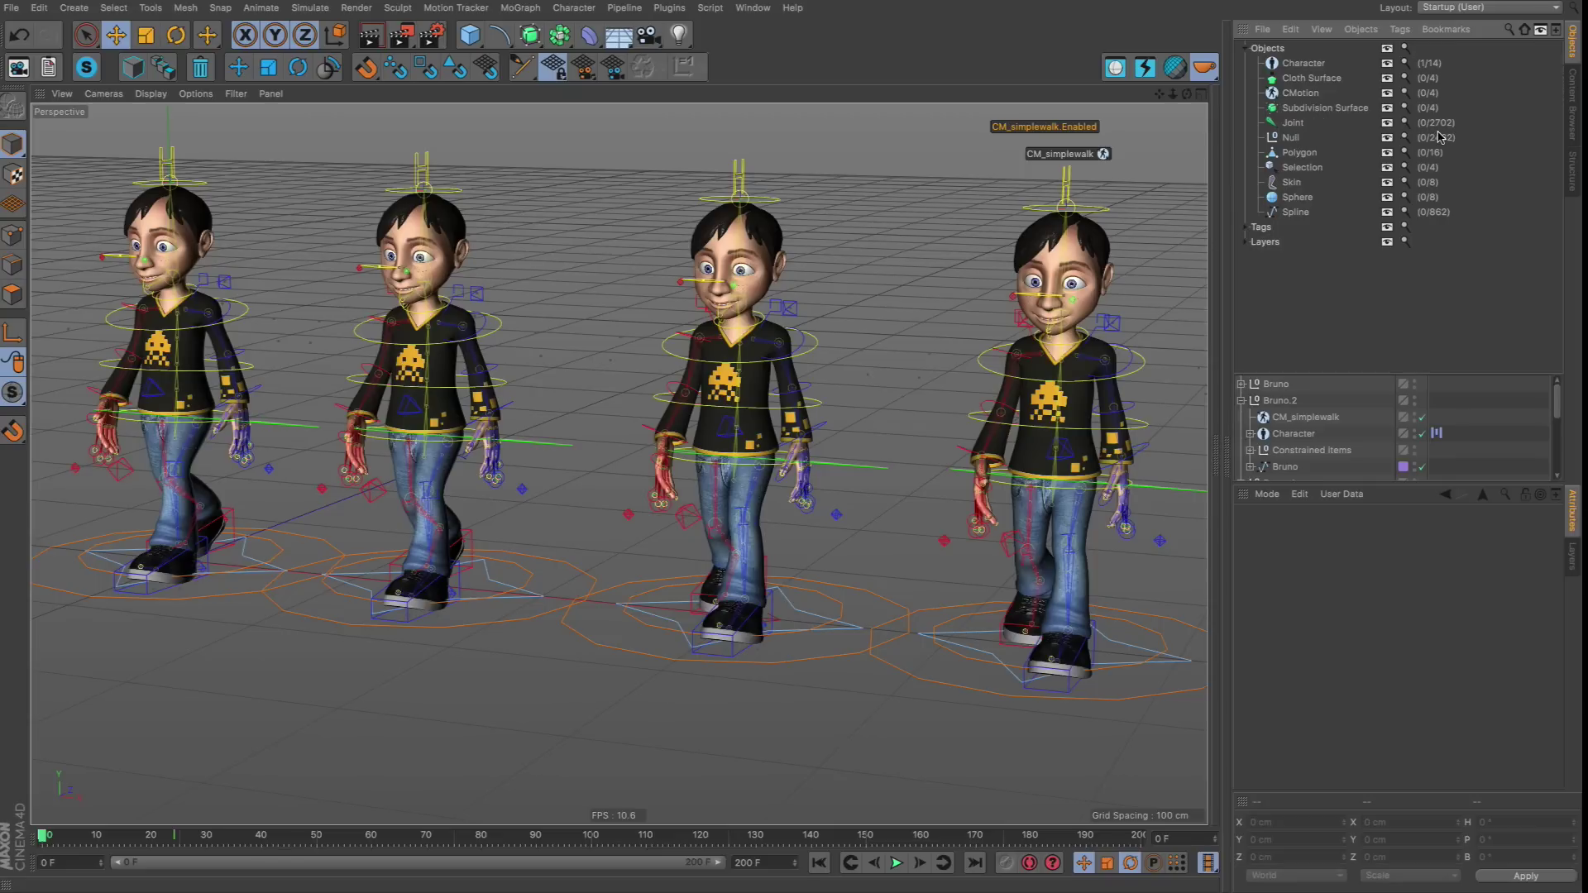
left_click(1247, 227)
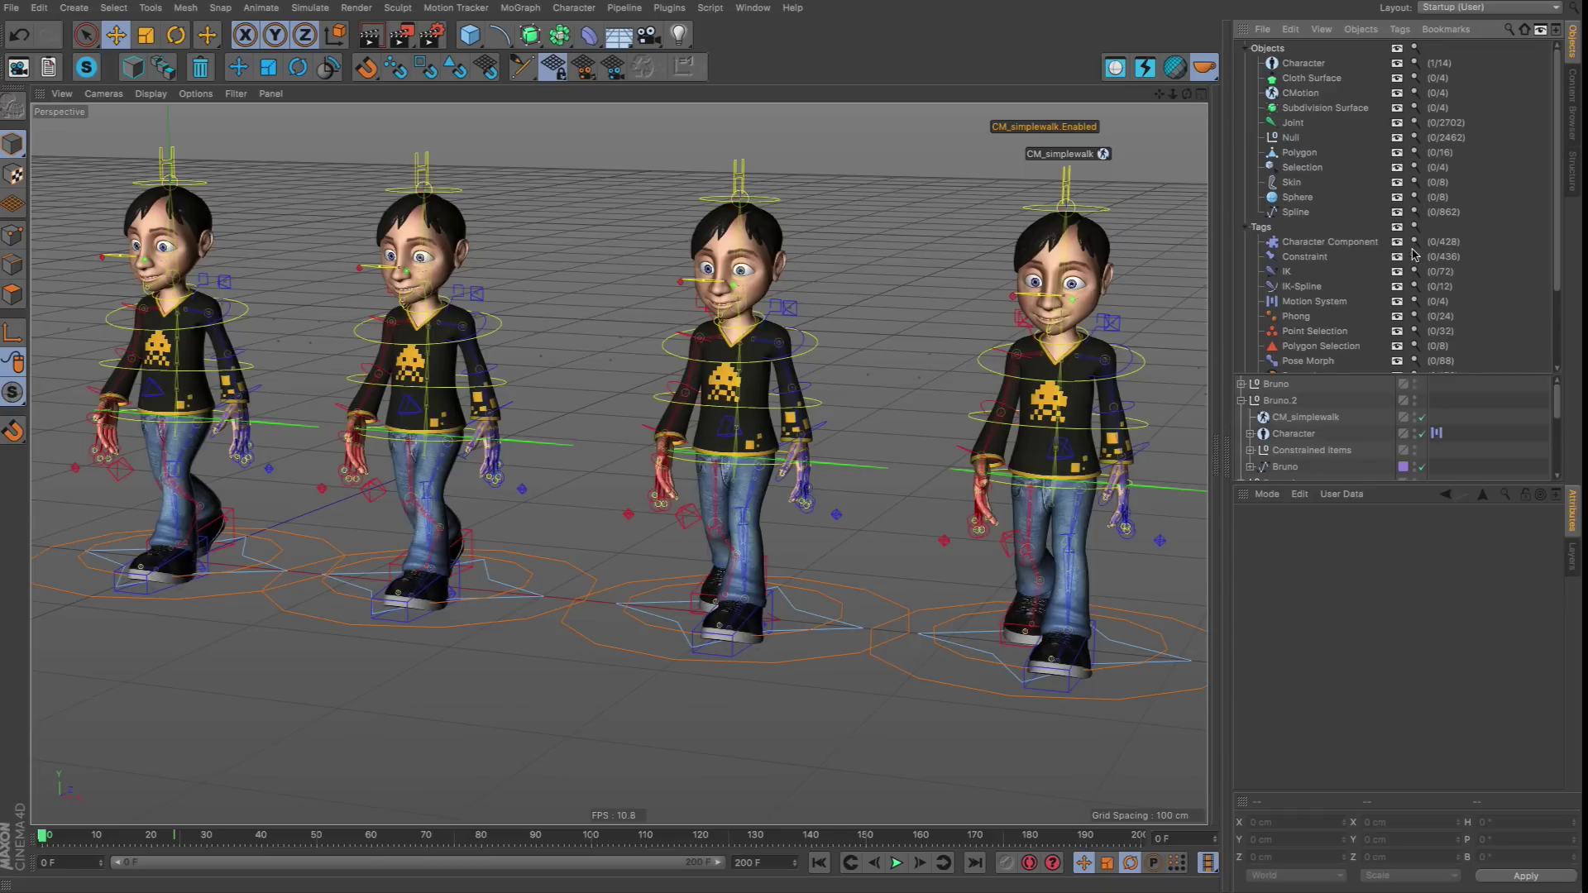
left_click_drag(1461, 374, 1452, 426)
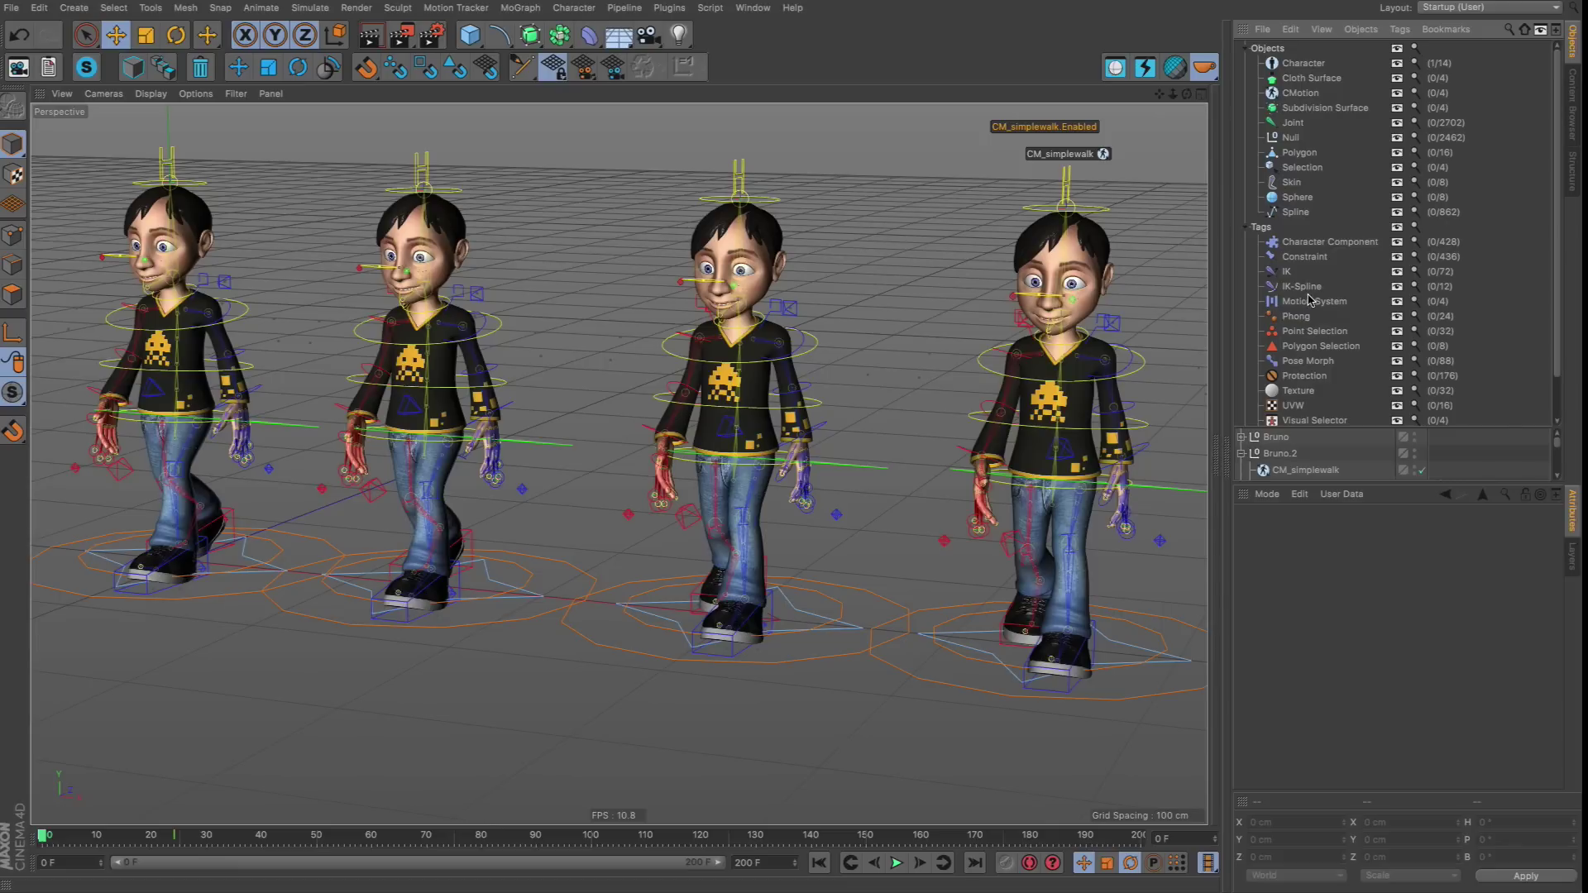
scroll(1396, 317, "down", 1)
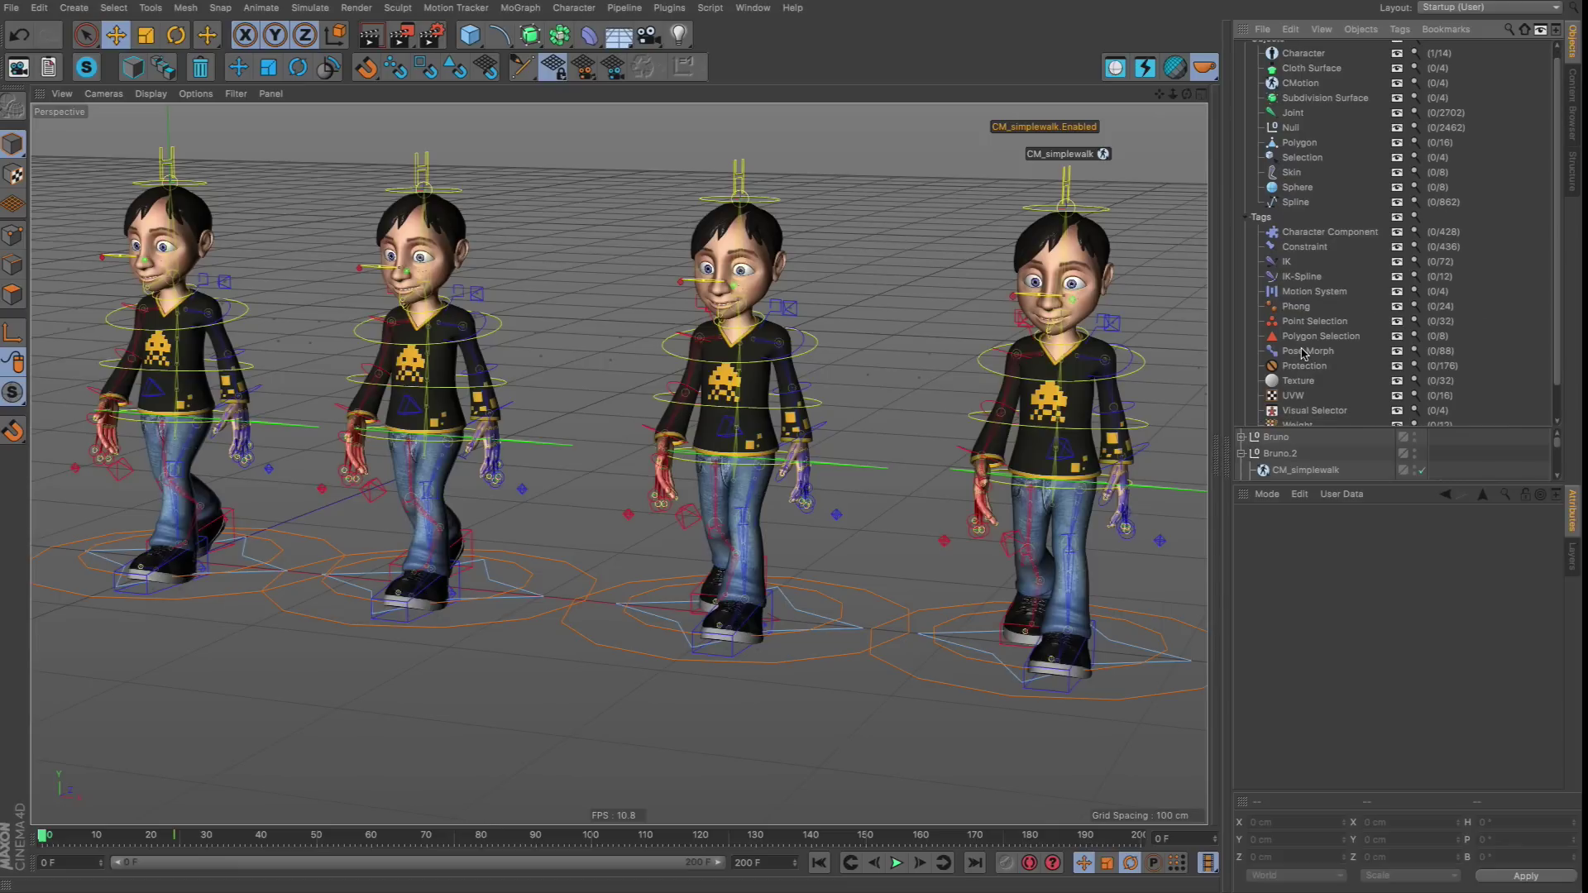
scroll(1441, 364, "down", 3)
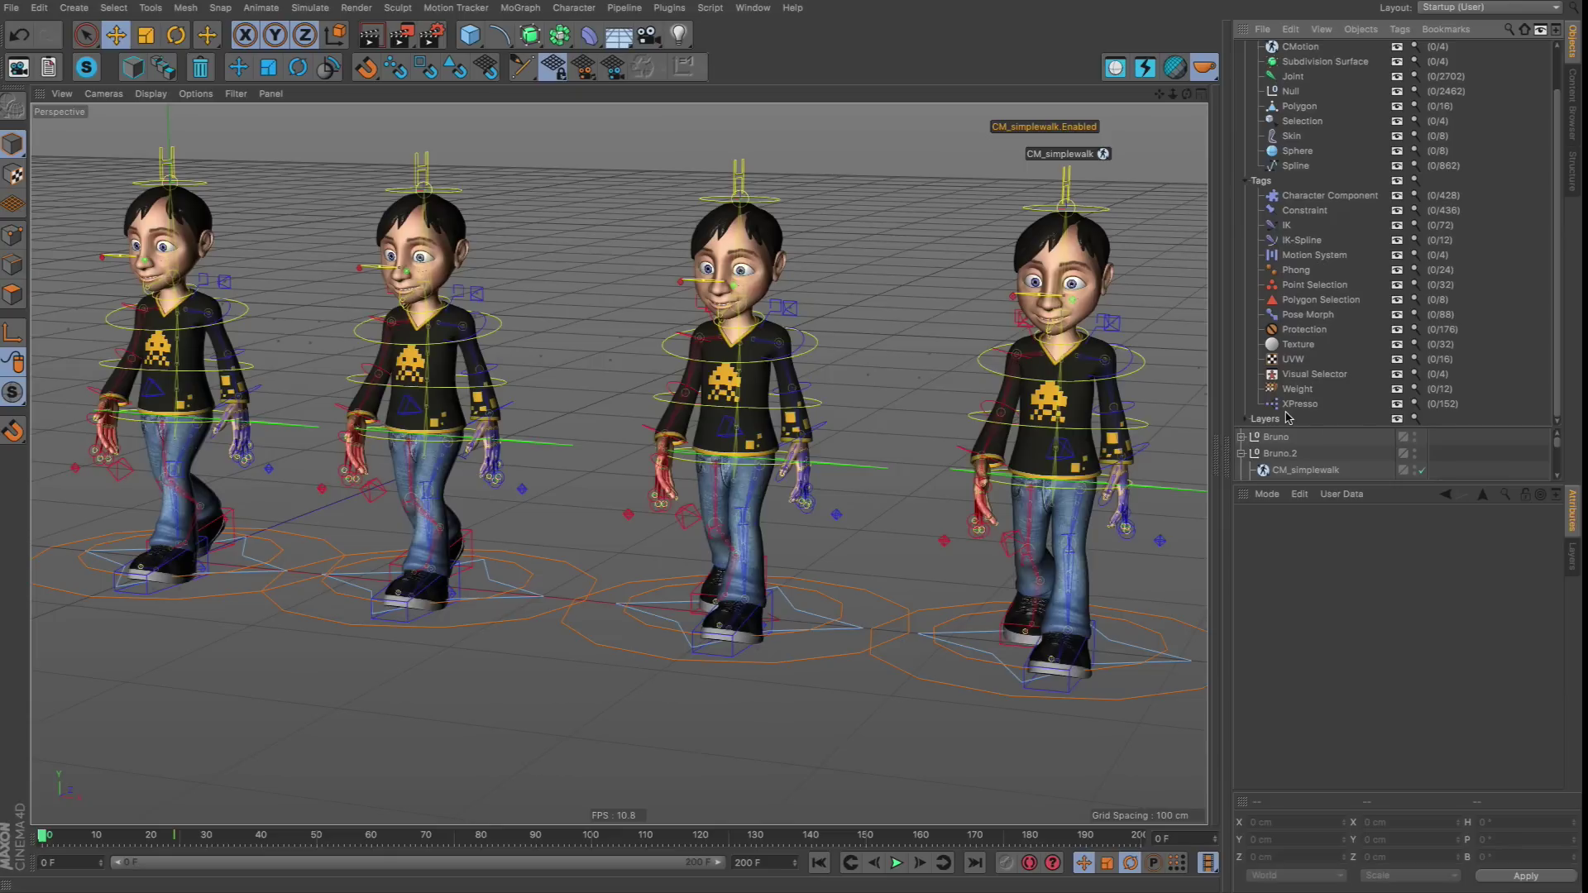
Hide the type filter and play the walk animation from frame 0, stopping at about frame 65.
left_click(1540, 29)
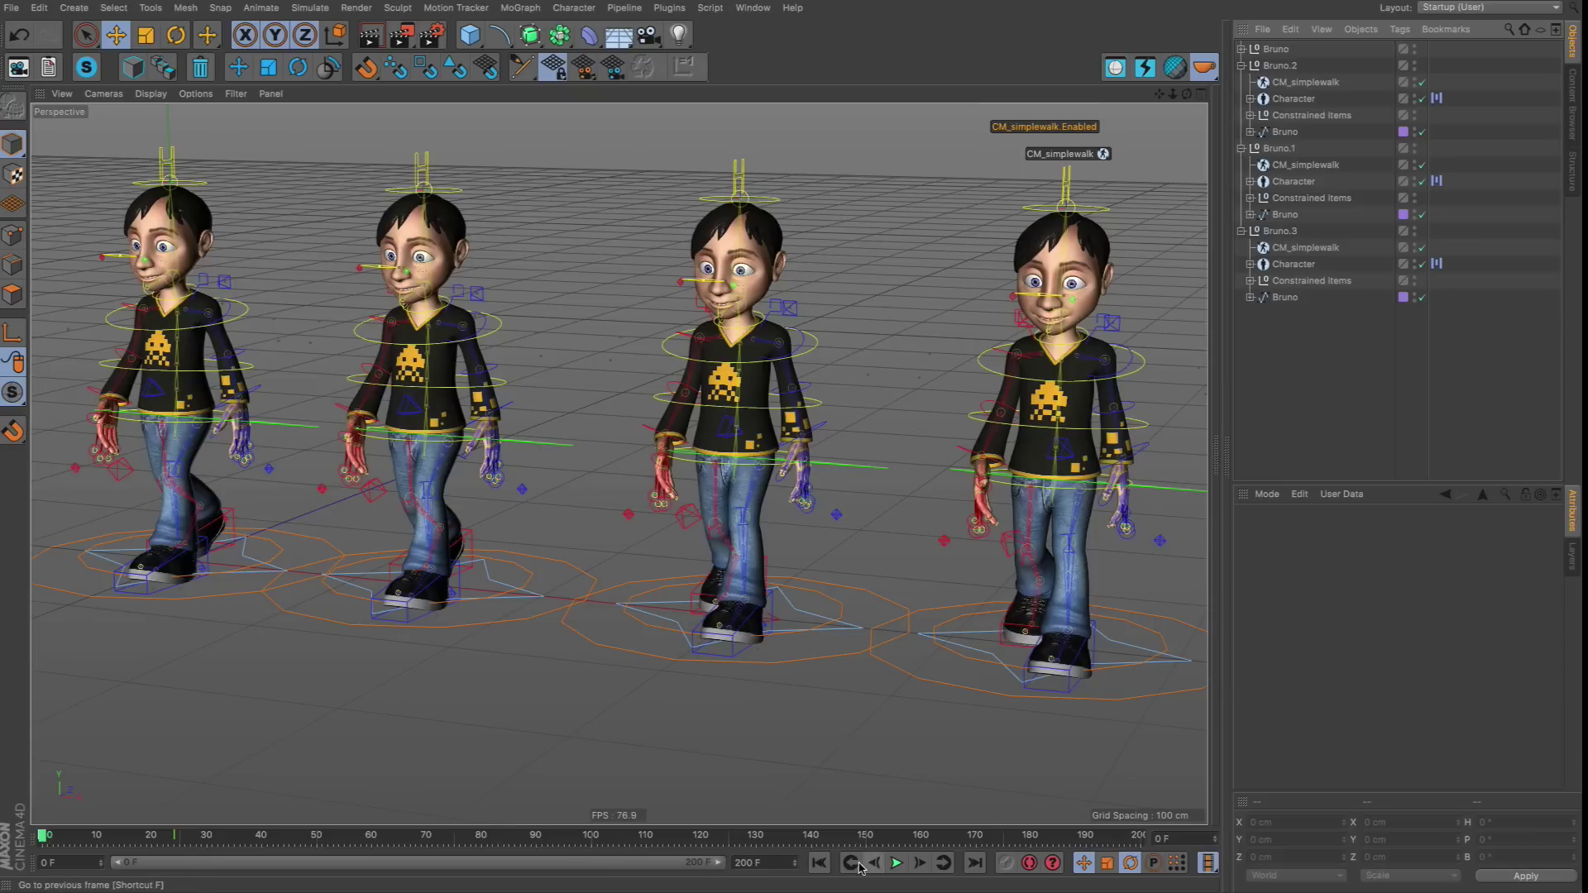
left_click(896, 865)
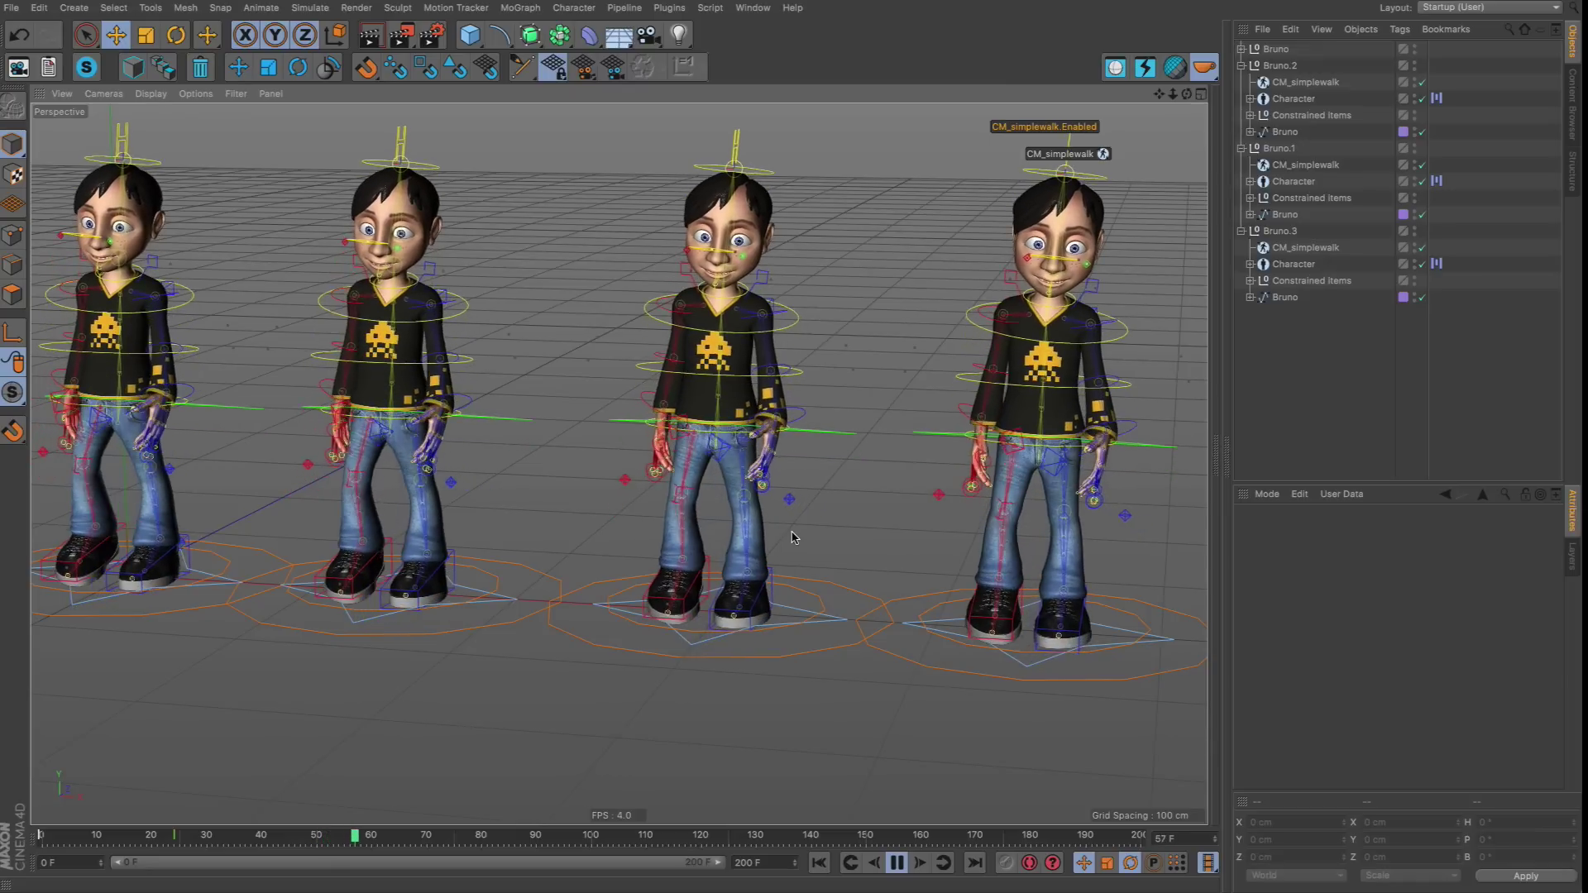
left_click(896, 864)
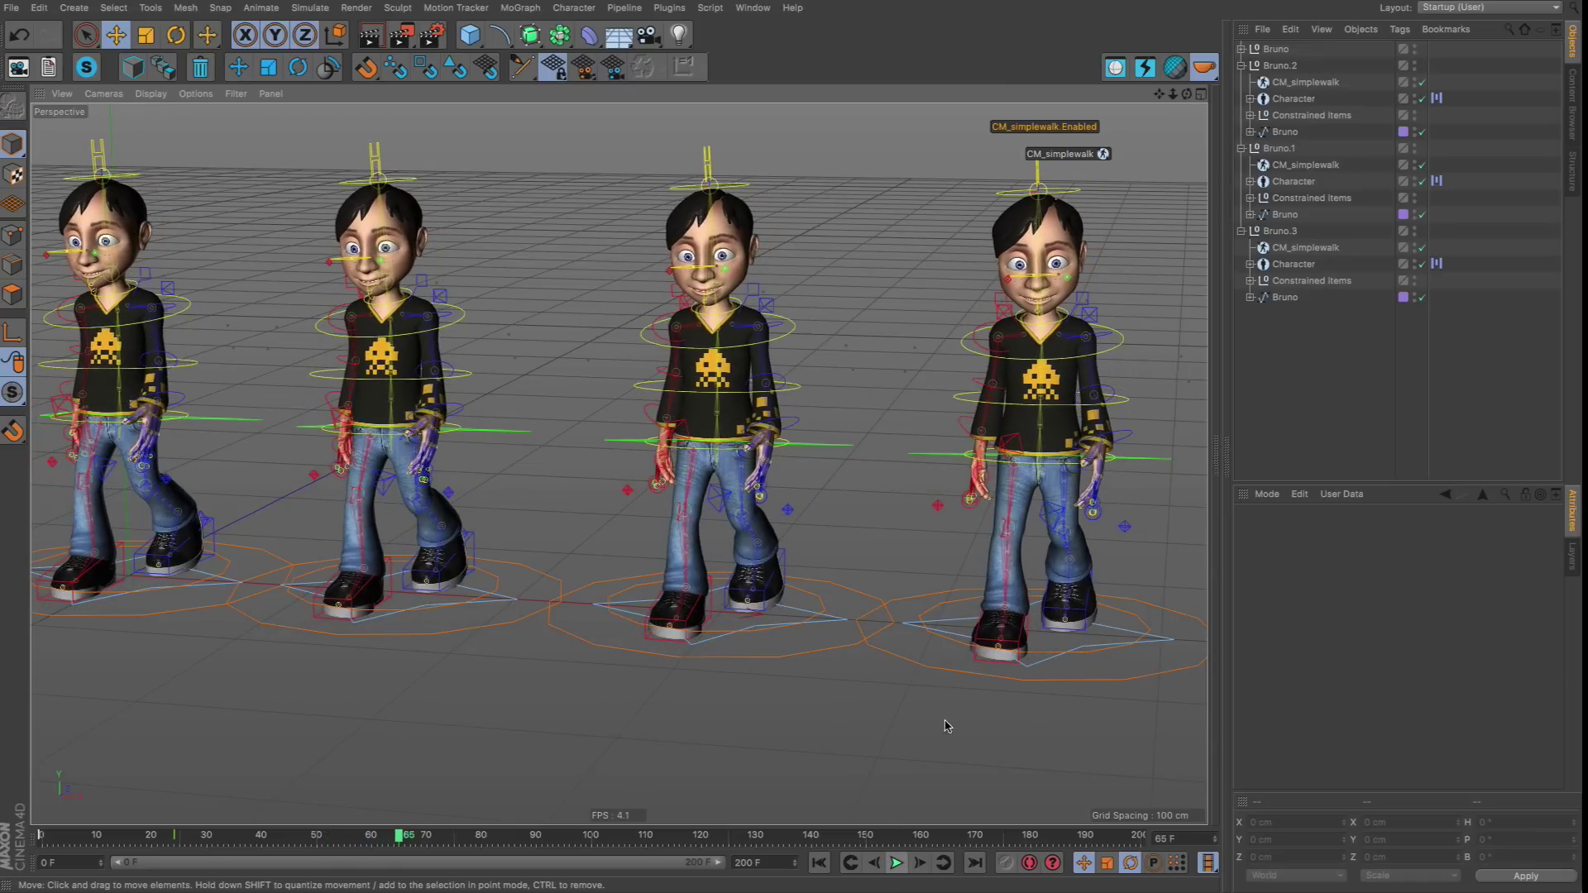
Select all Cloth Surface objects through the type filter and disable them together.
left_click(1541, 29)
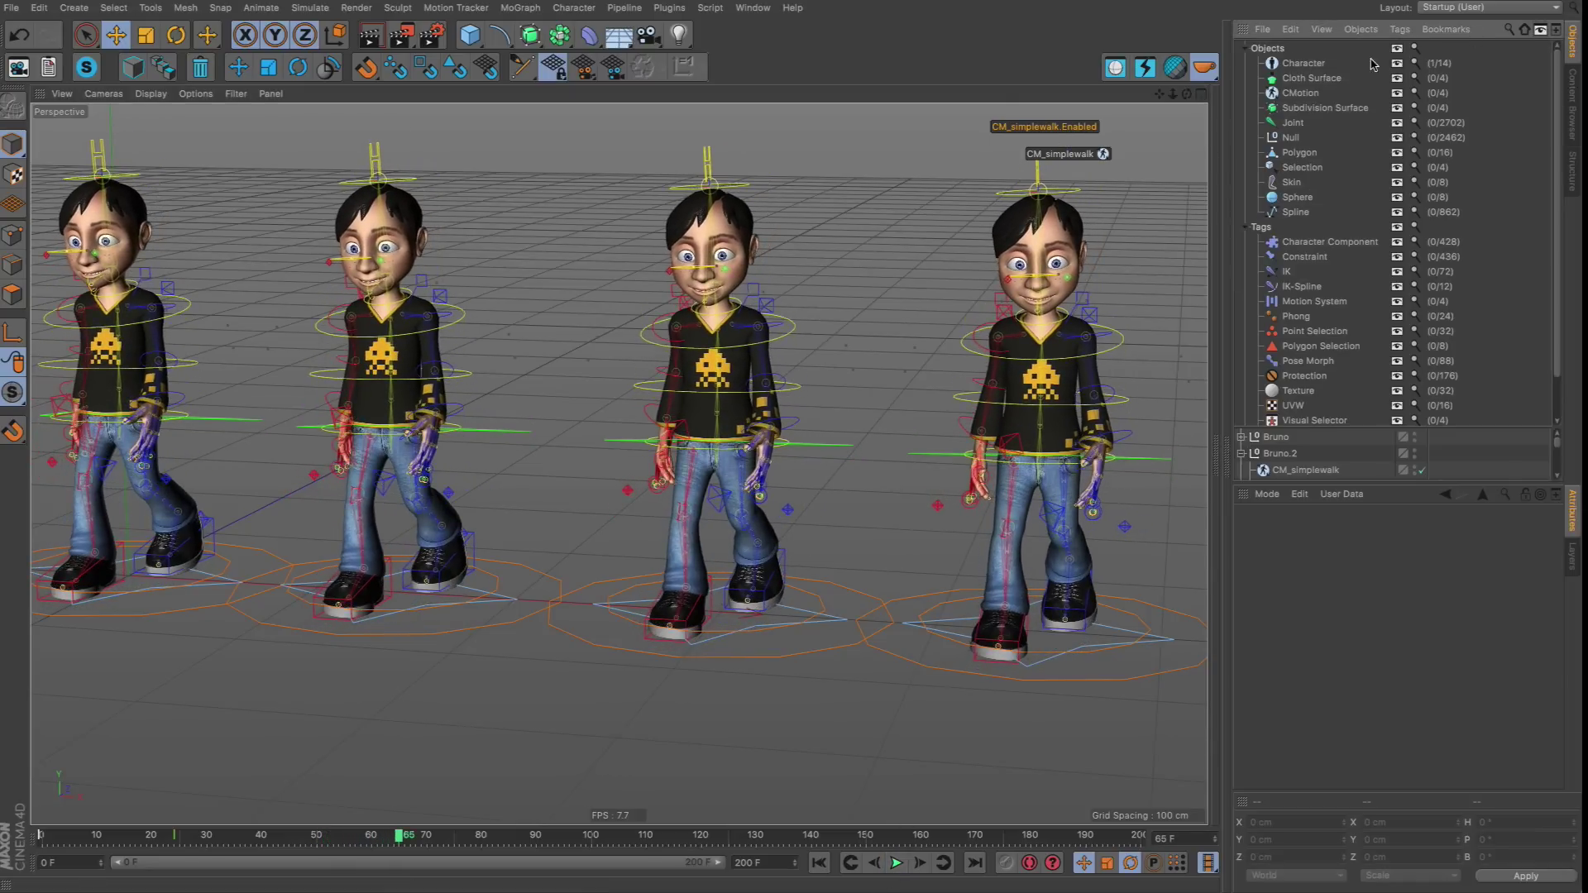
left_click(1295, 79)
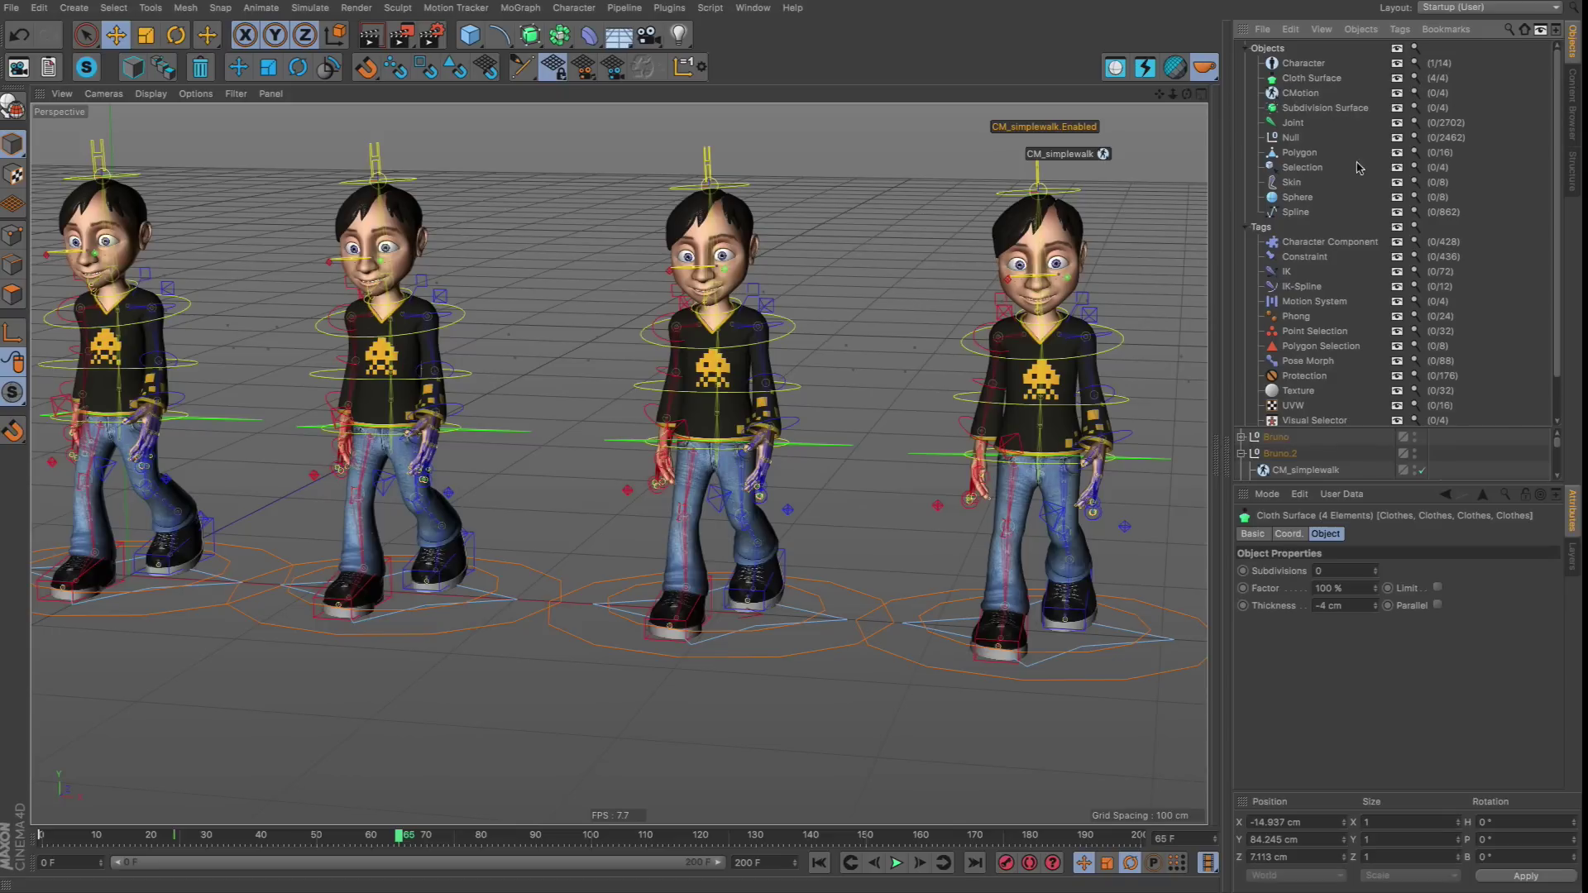
left_click(1253, 533)
left_click(1342, 668)
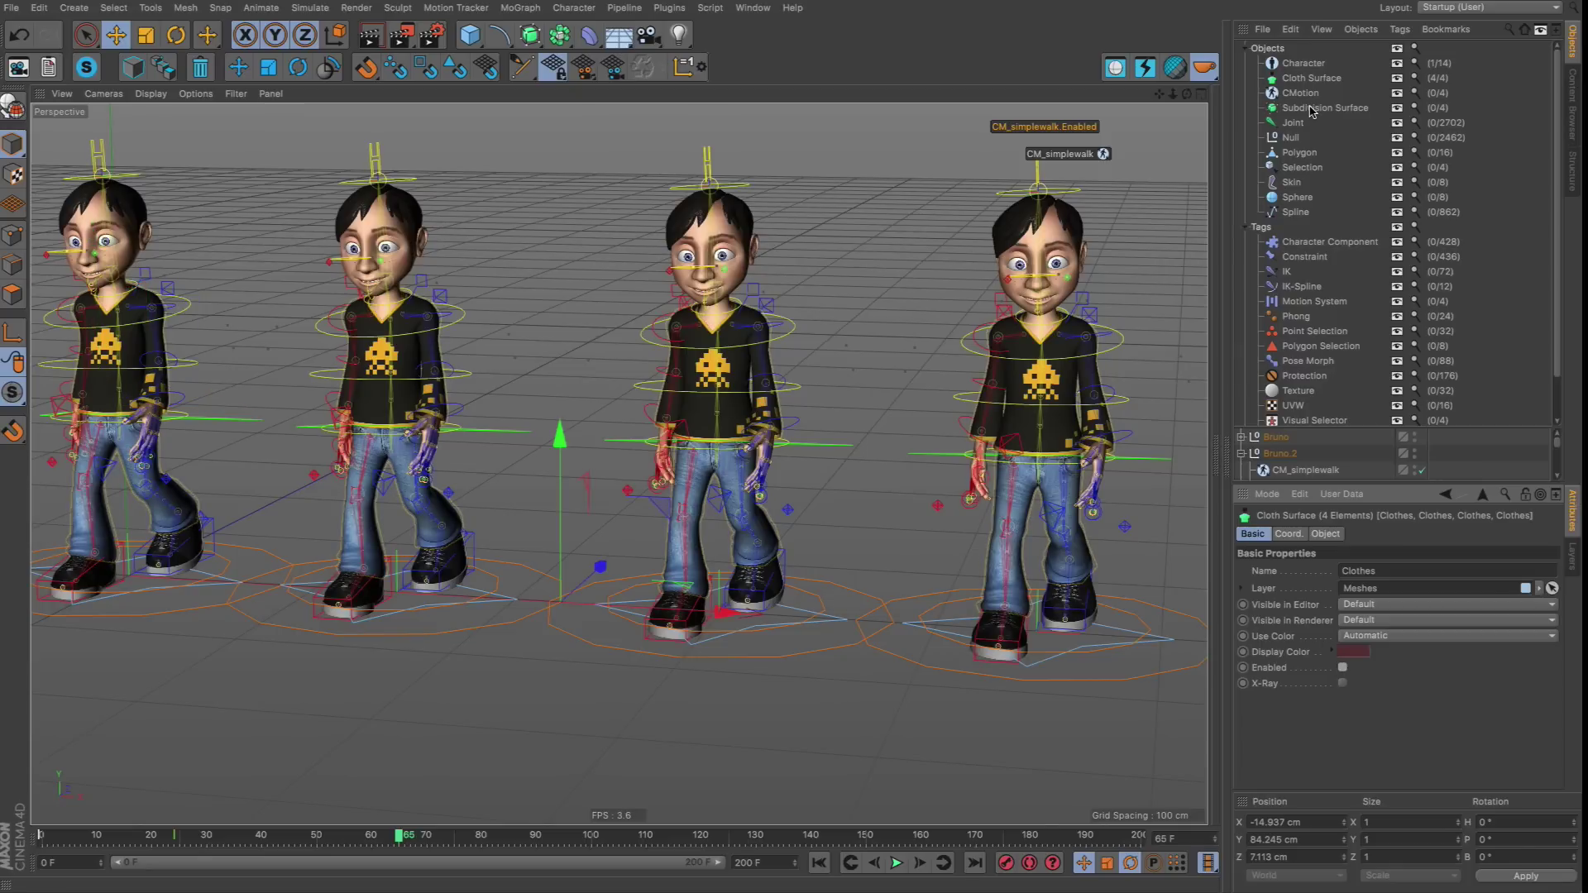
left_click(1542, 32)
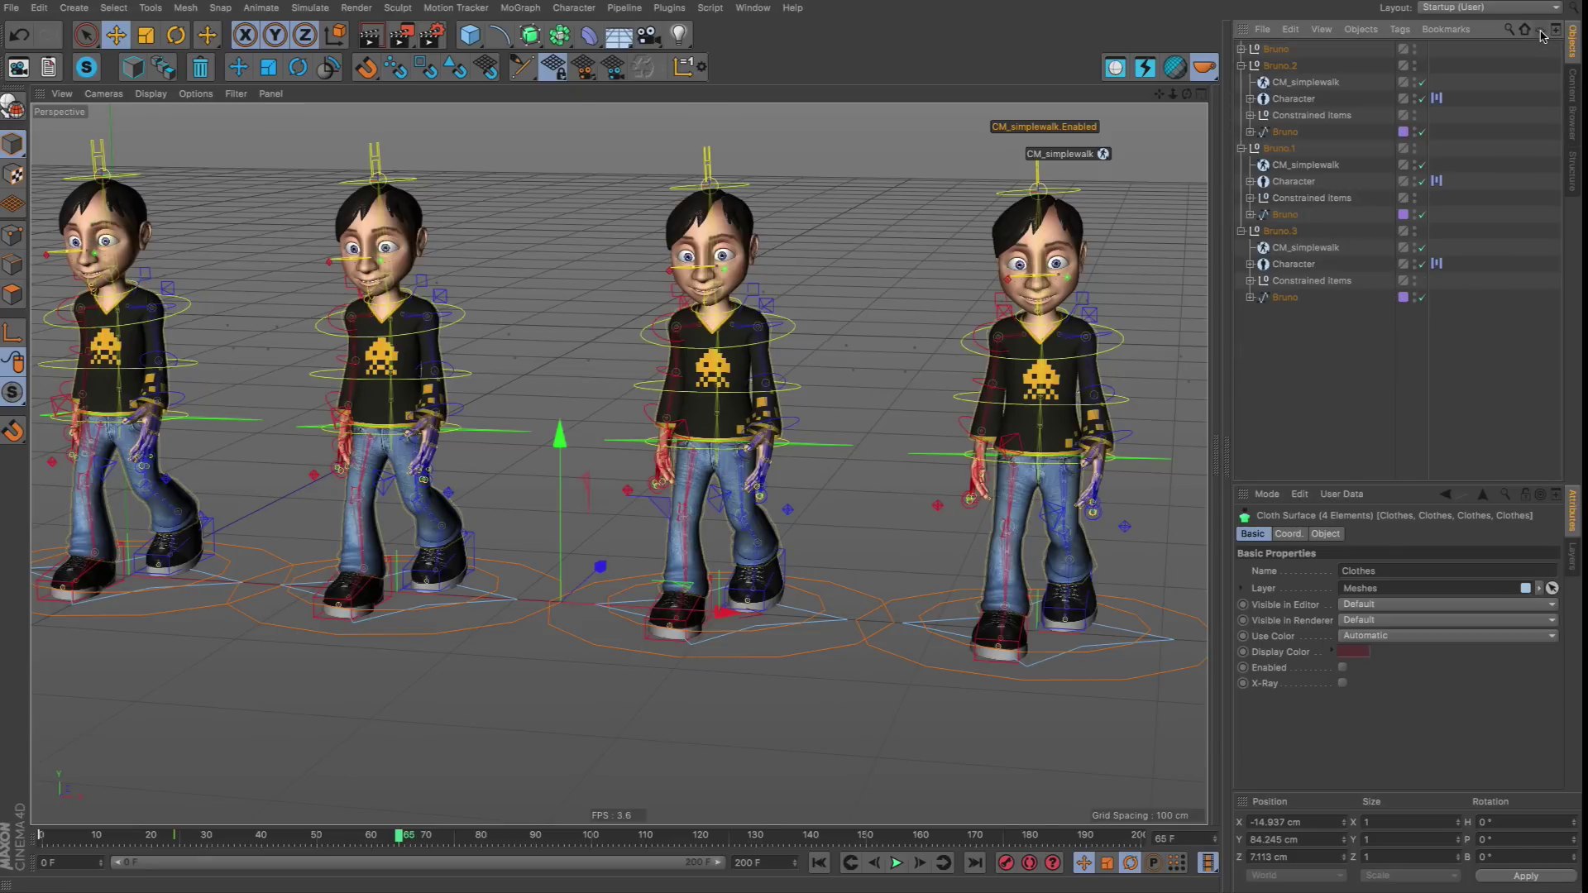
Add all Subdivision Surface objects to the selection through the type filter and disable the selected generators.
left_click(1542, 32)
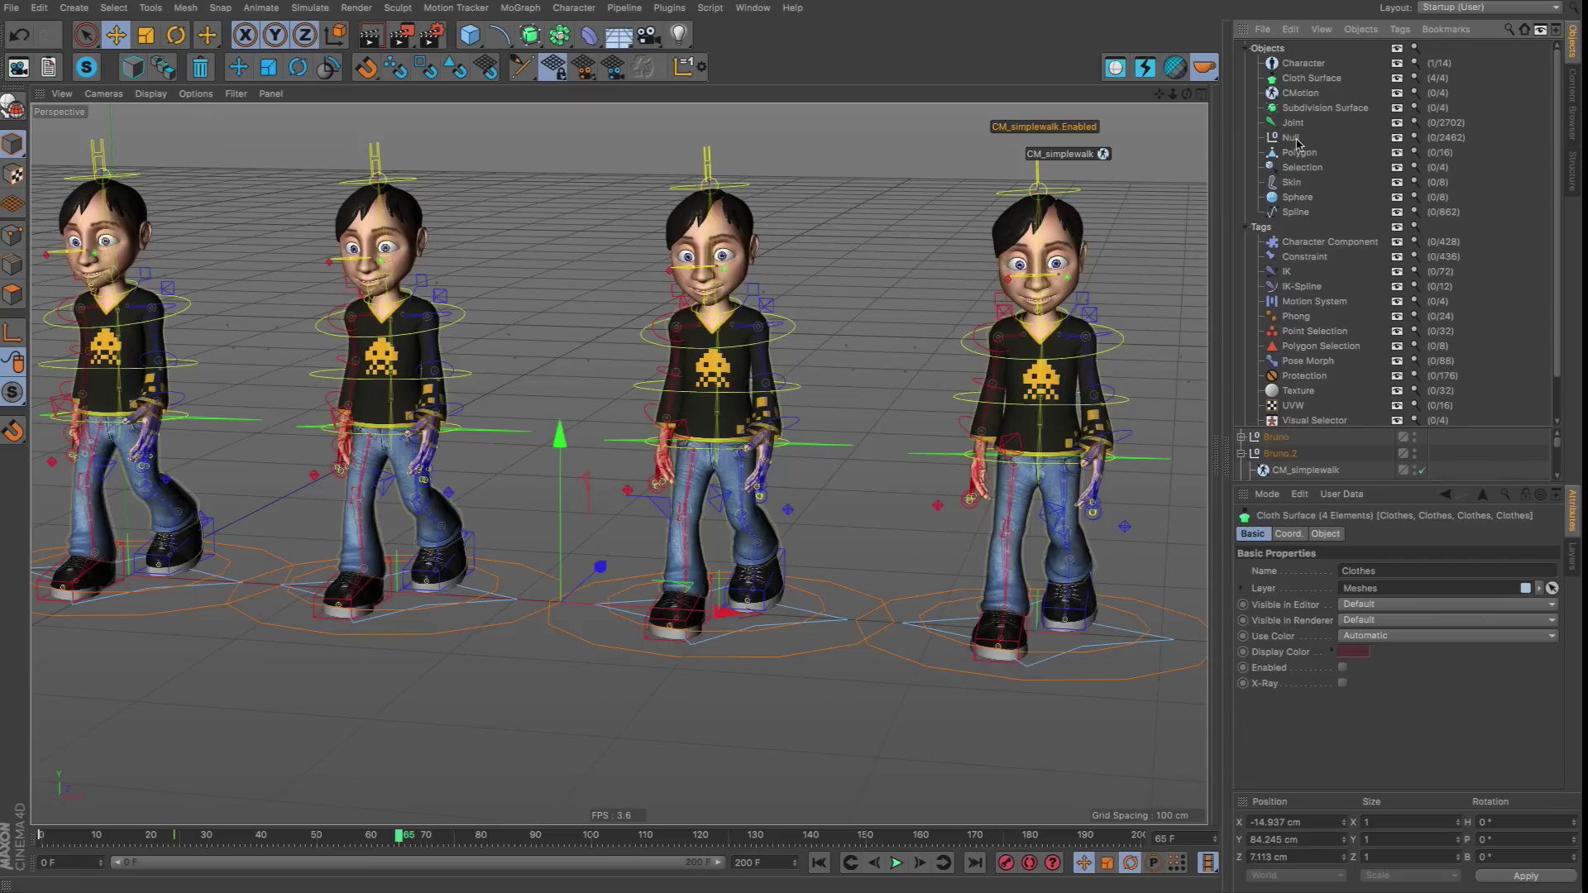
right_click(1297, 110)
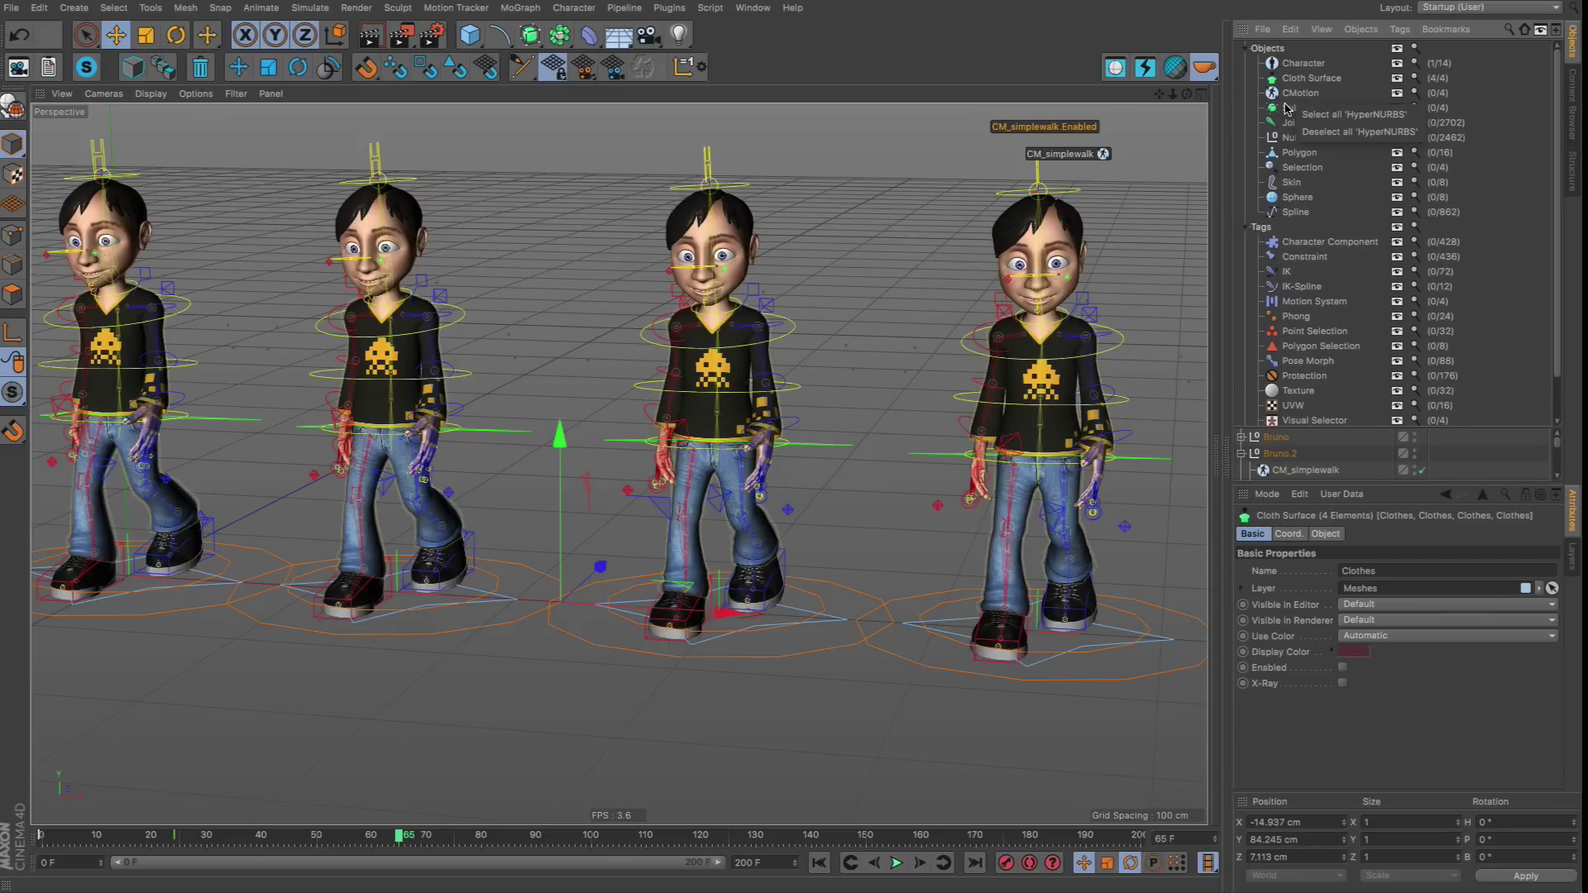
left_click(1333, 115)
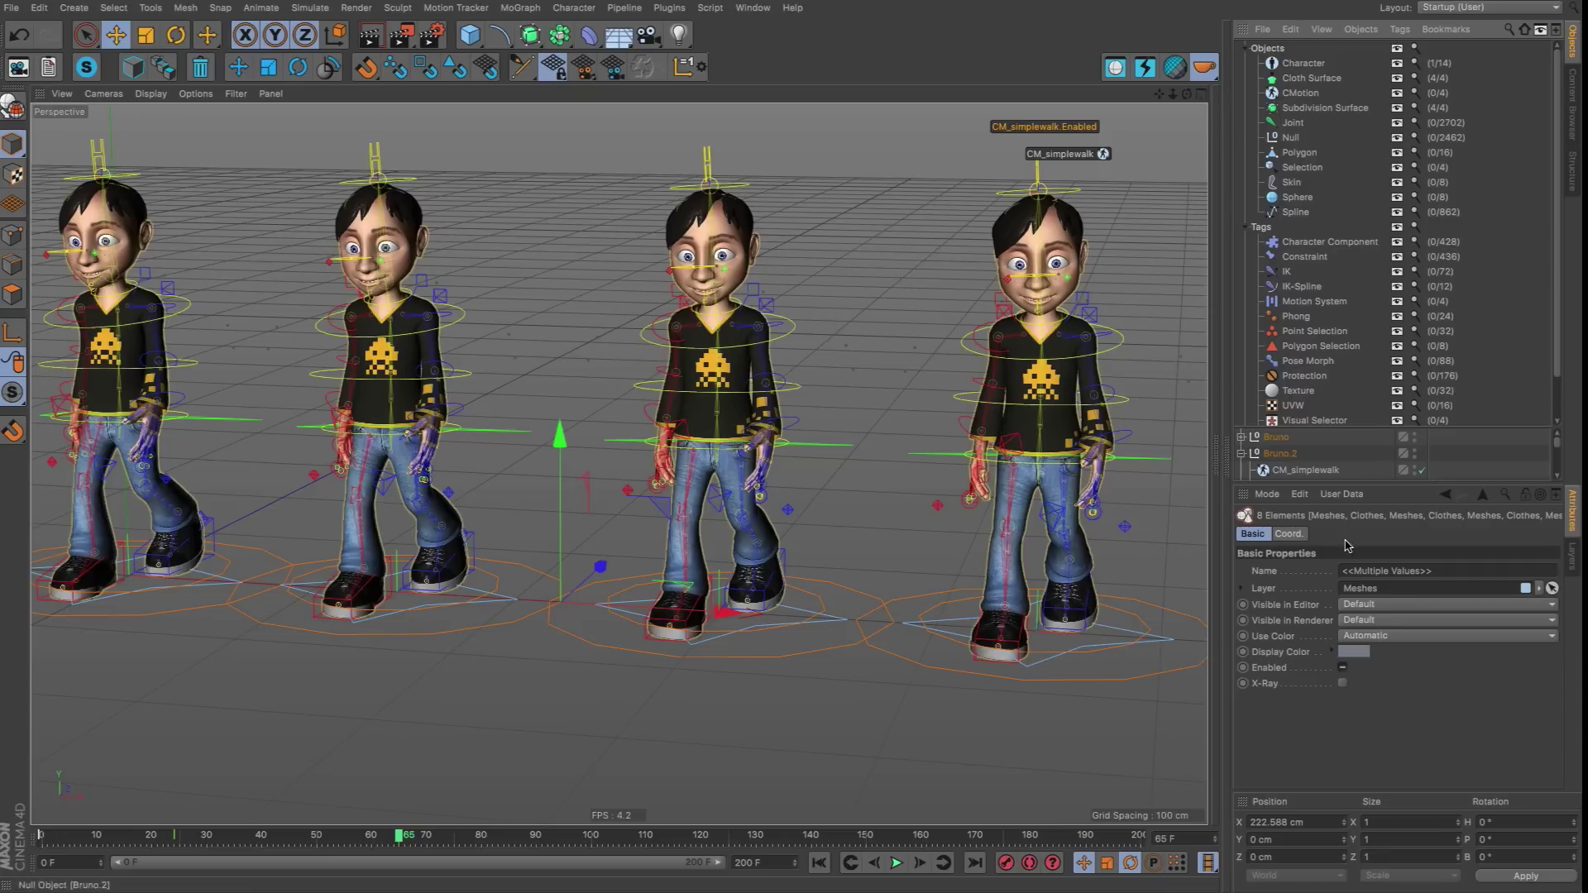
left_click(1342, 668)
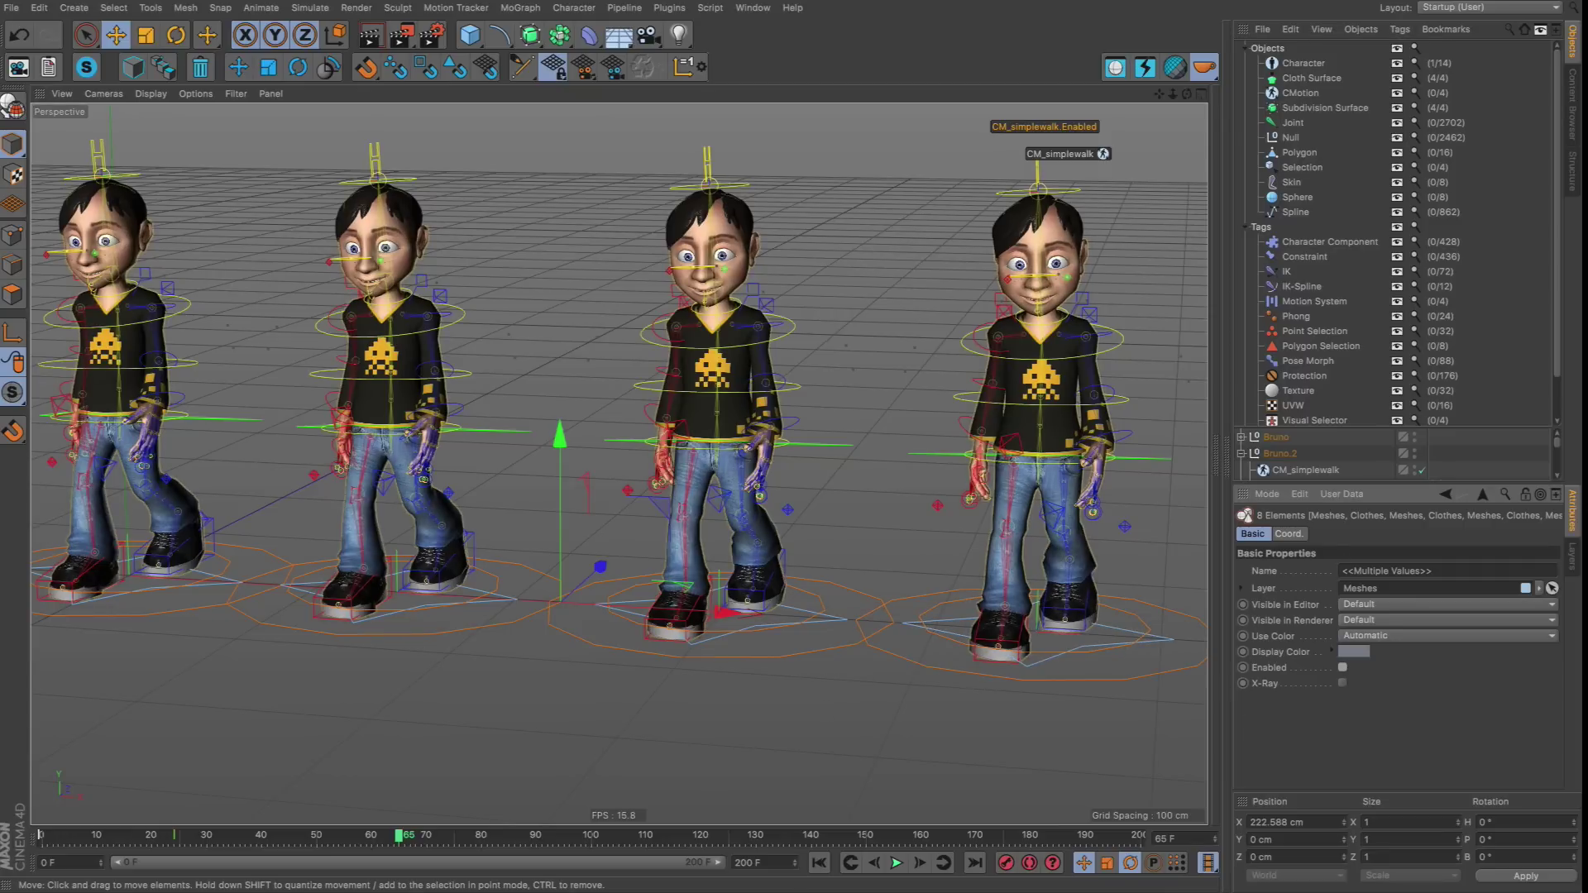
Play the walk animation from frame 0 and clear the object selection.
left_click(819, 863)
left_click(896, 863)
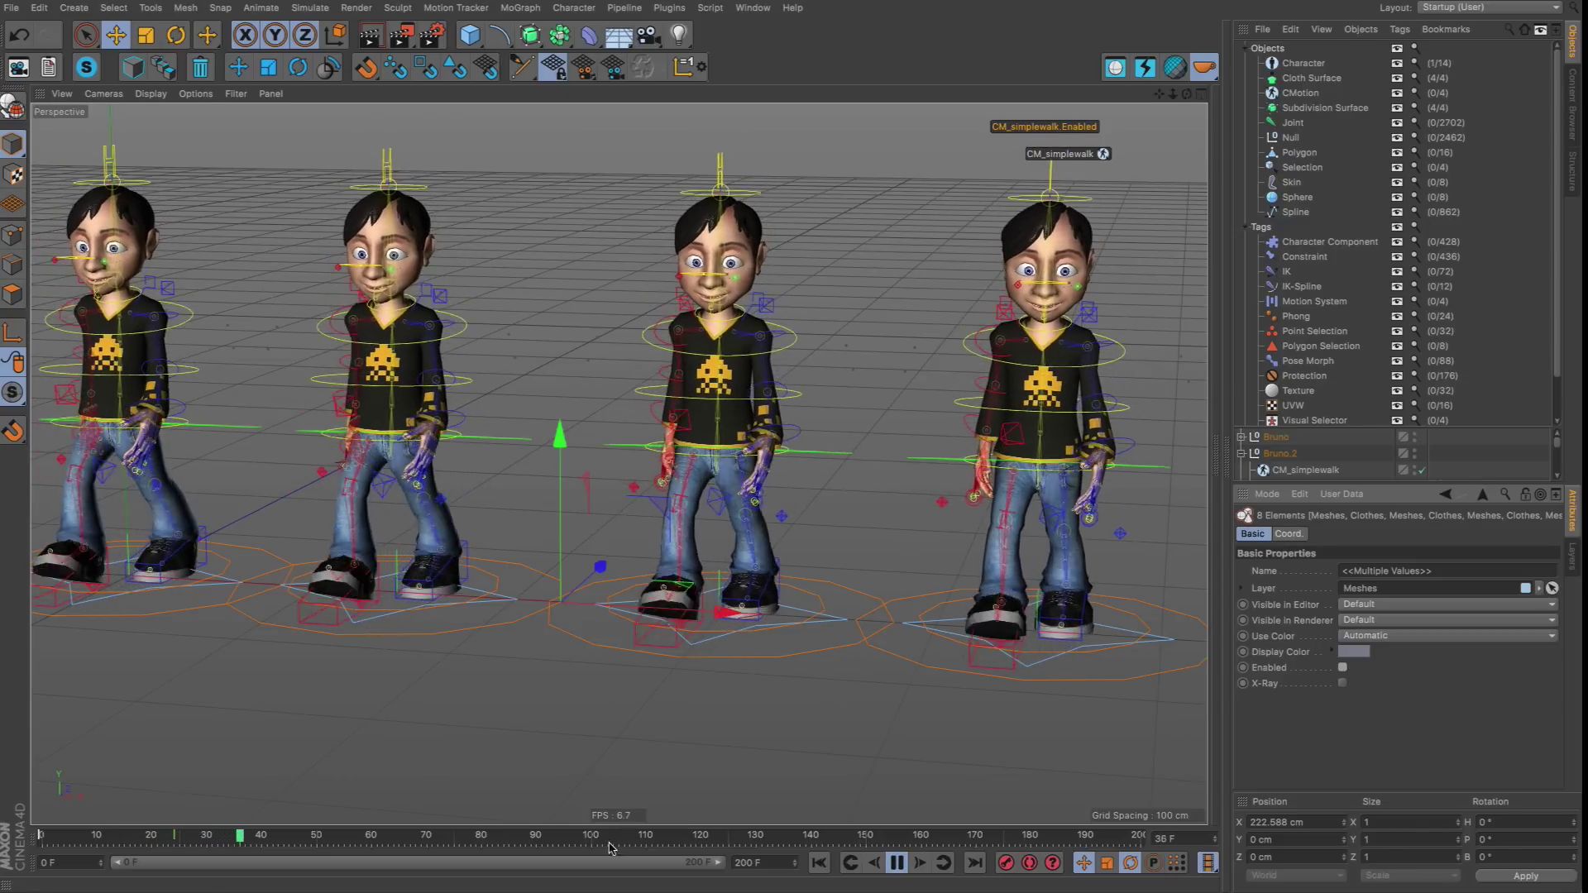
left_click(852, 700)
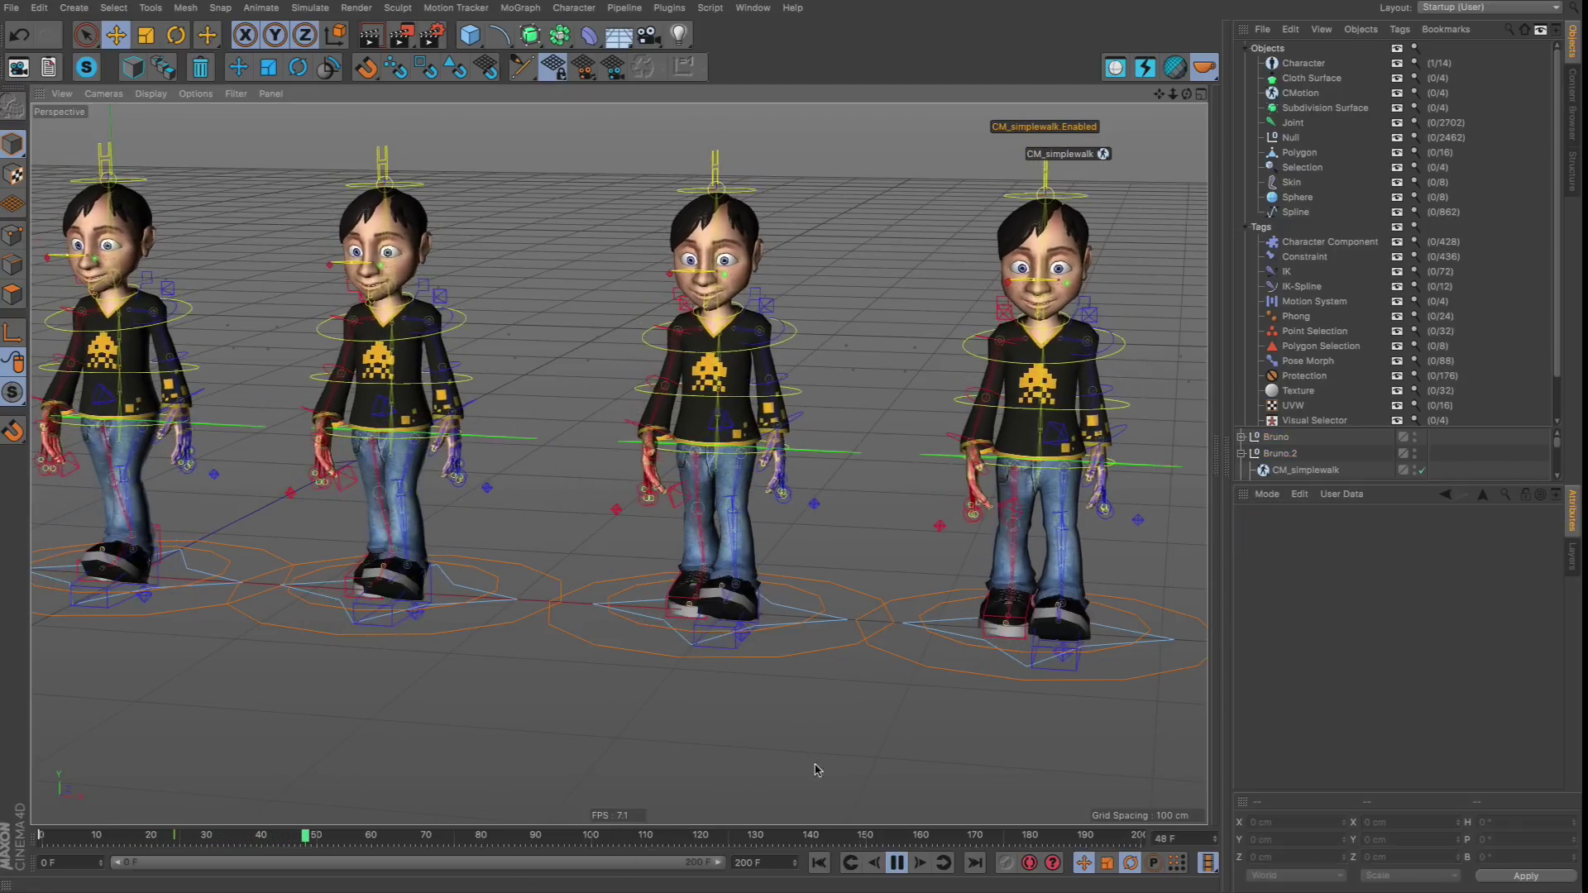
Replay the walk cycle from the first frame twice to check playback speed, stopping at frame 14.
left_click(819, 862)
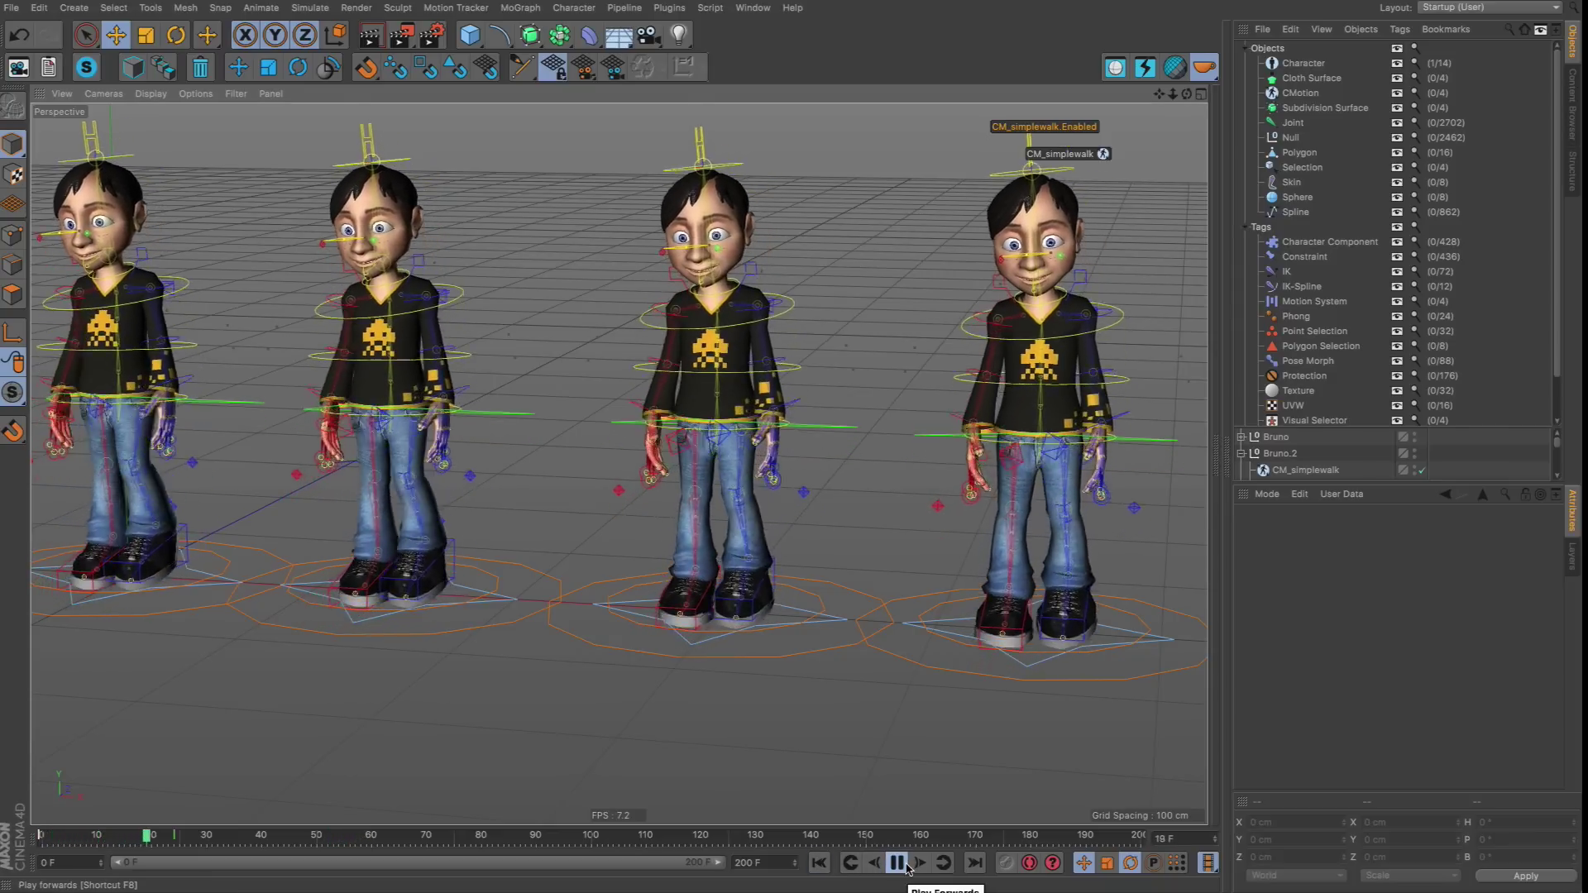
left_click(898, 862)
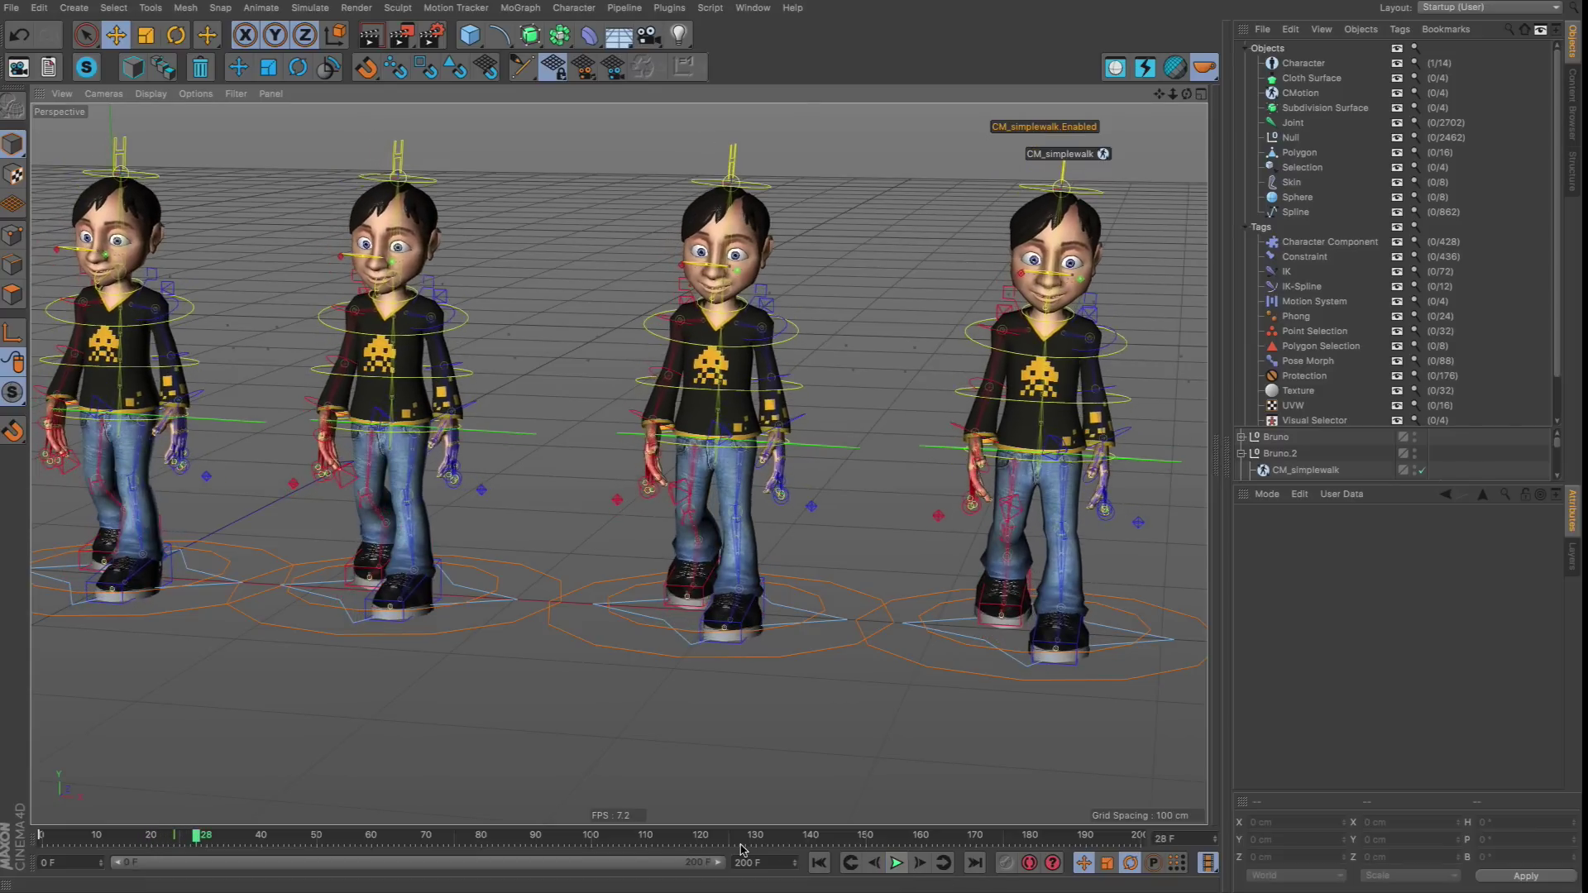
left_click(818, 863)
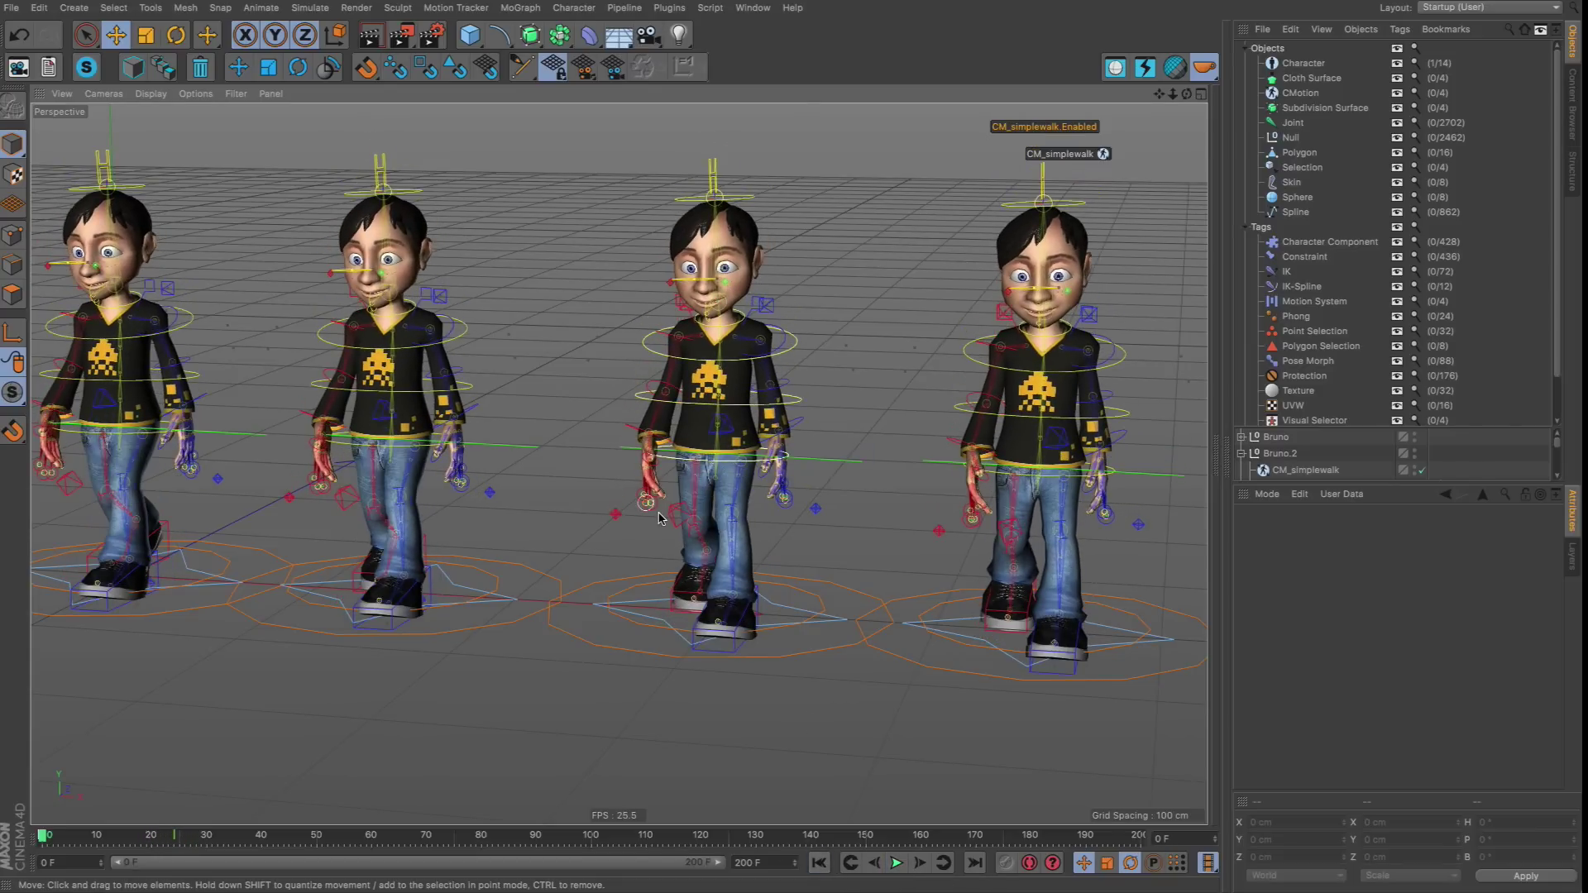
left_click(899, 862)
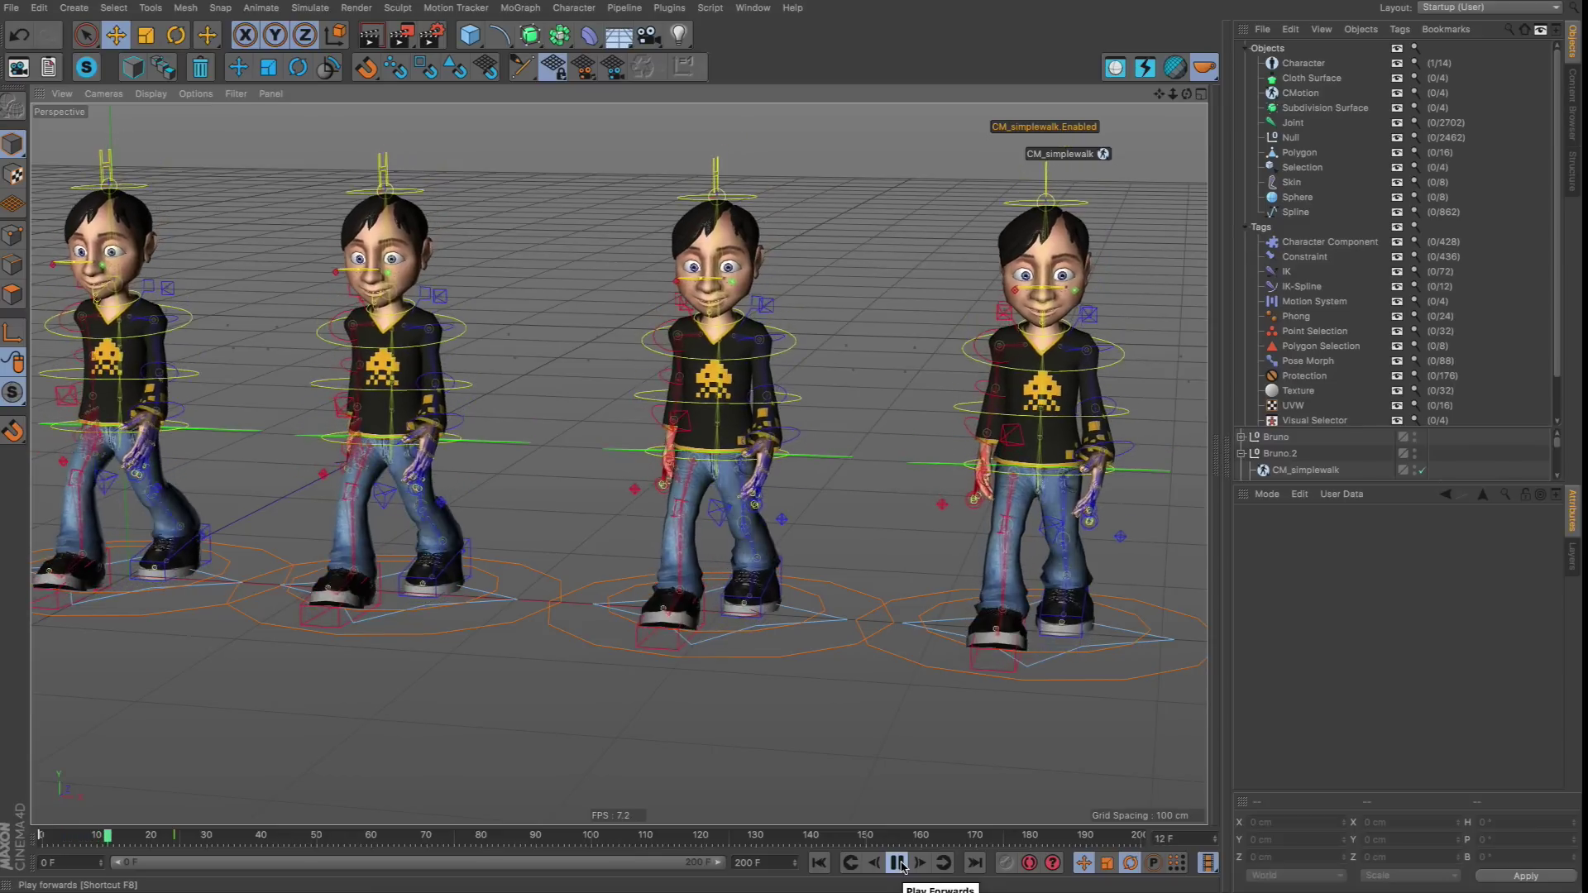
left_click(901, 866)
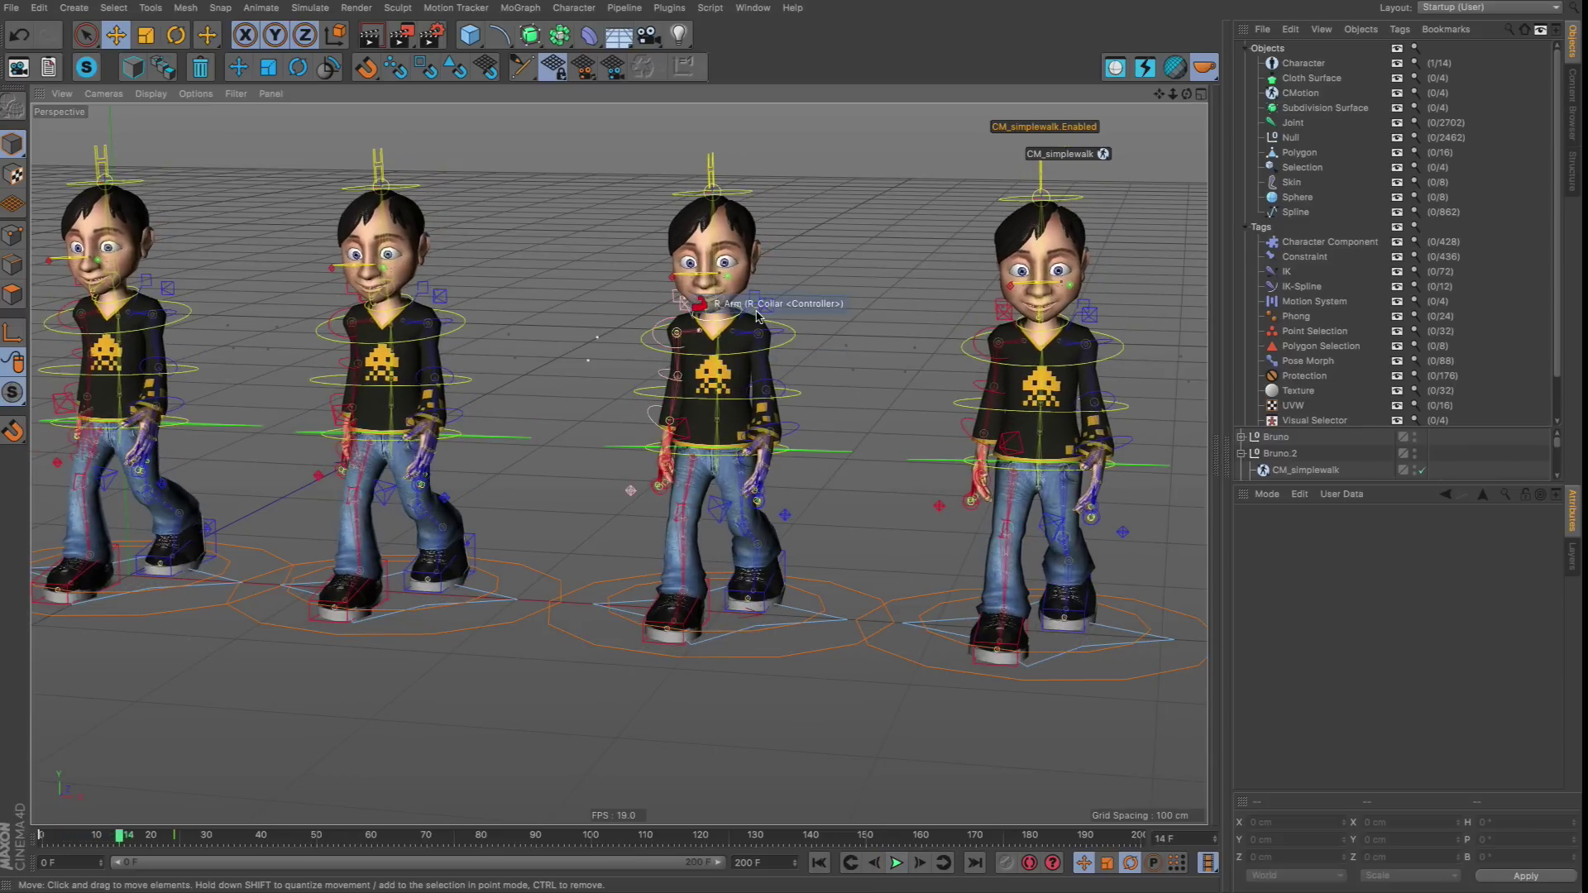
Resume the walk animation and hide joints in the perspective view while it plays.
left_click(897, 863)
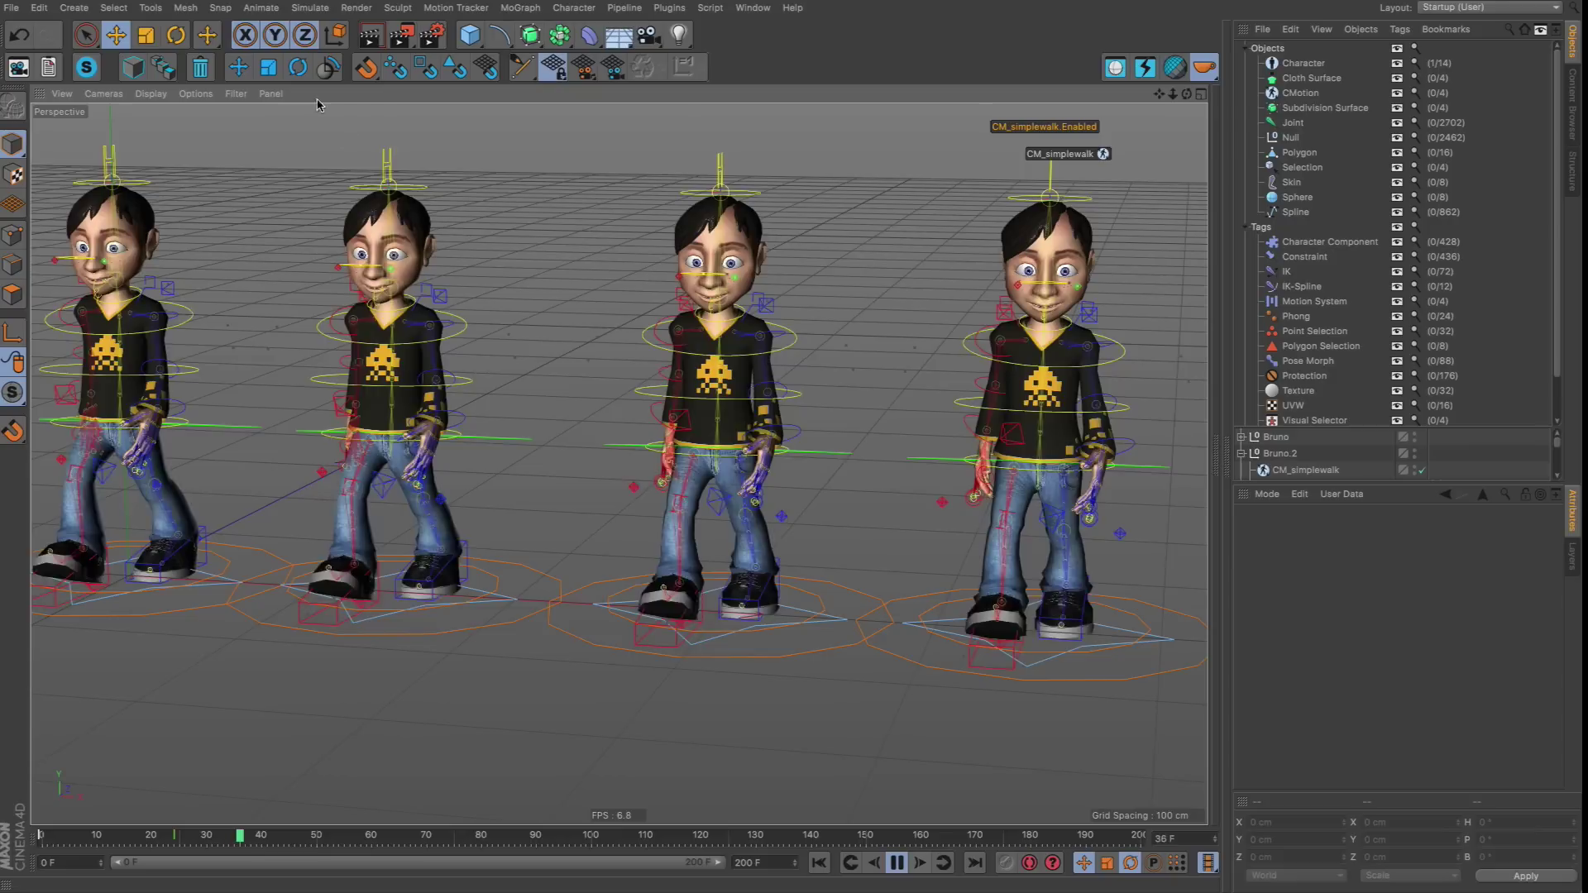
left_click(235, 93)
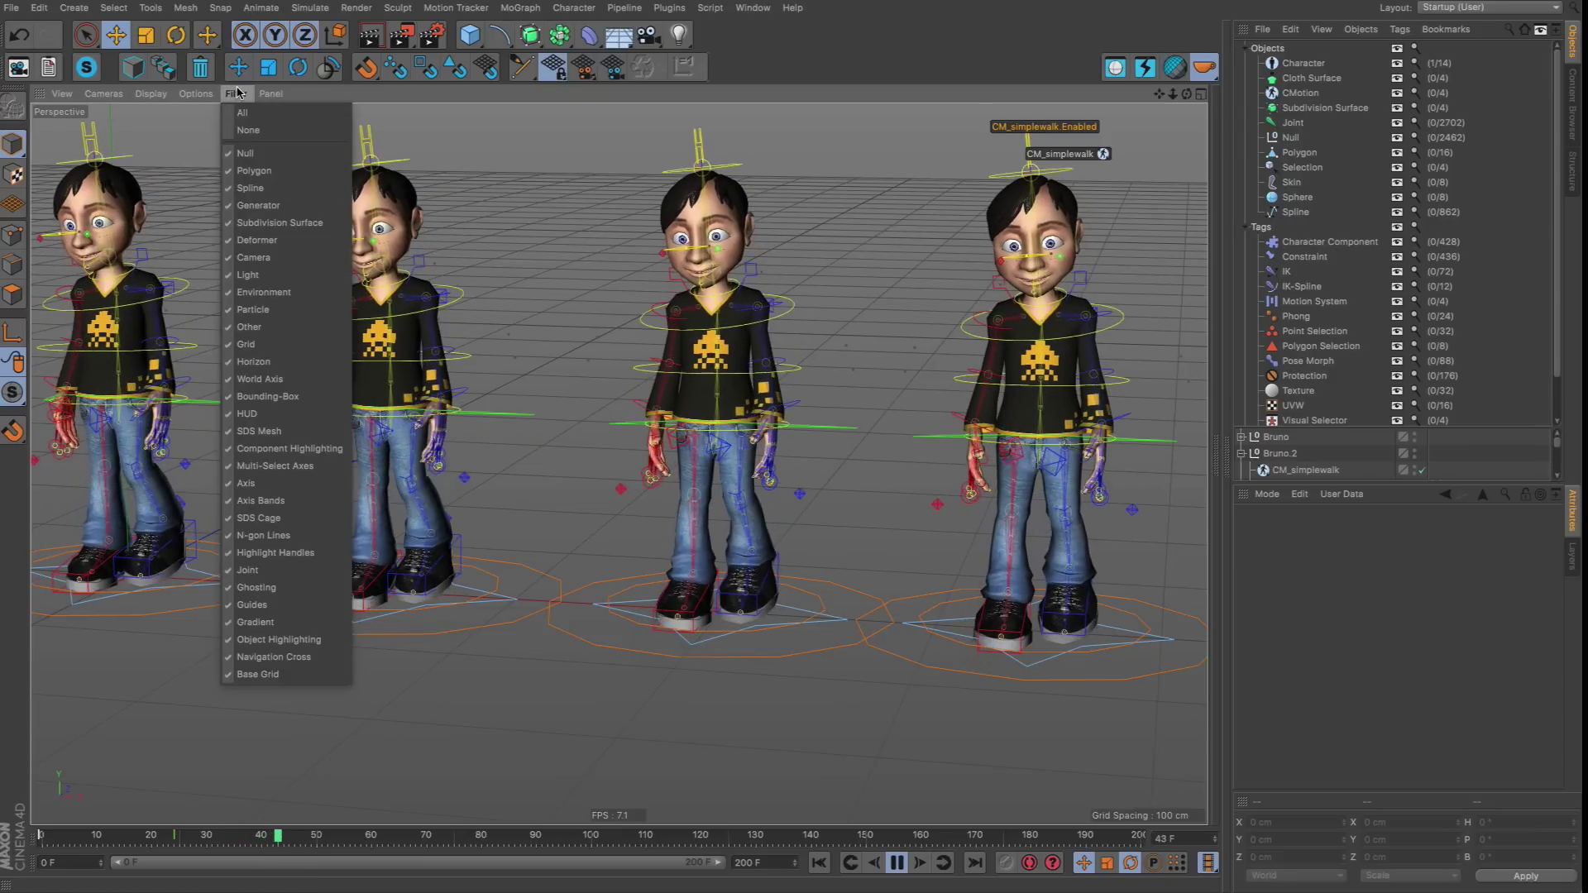
left_click(248, 570)
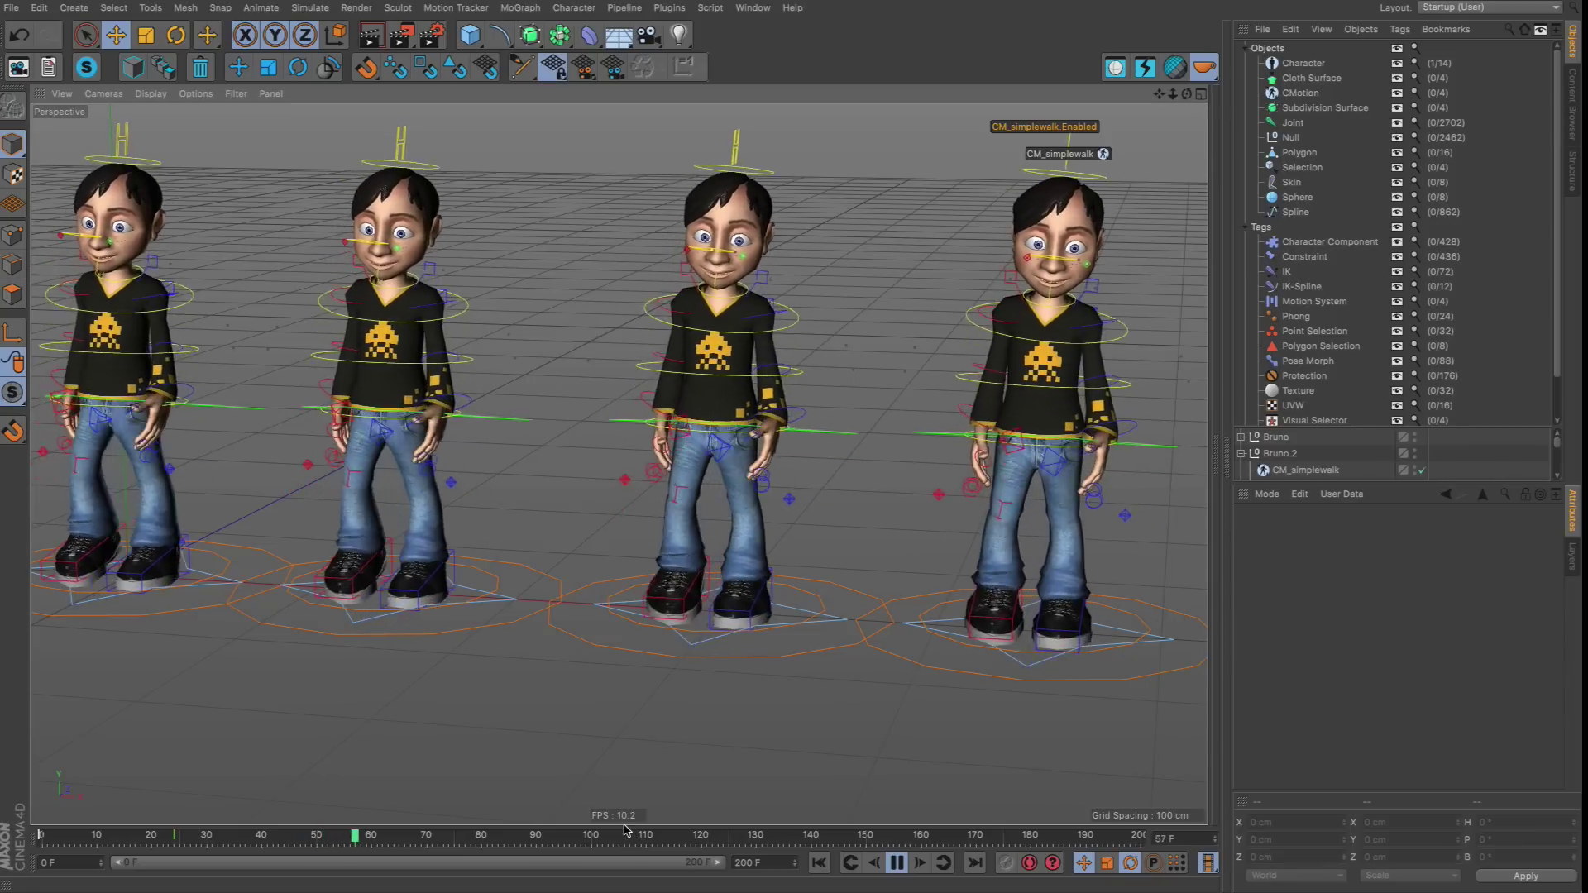
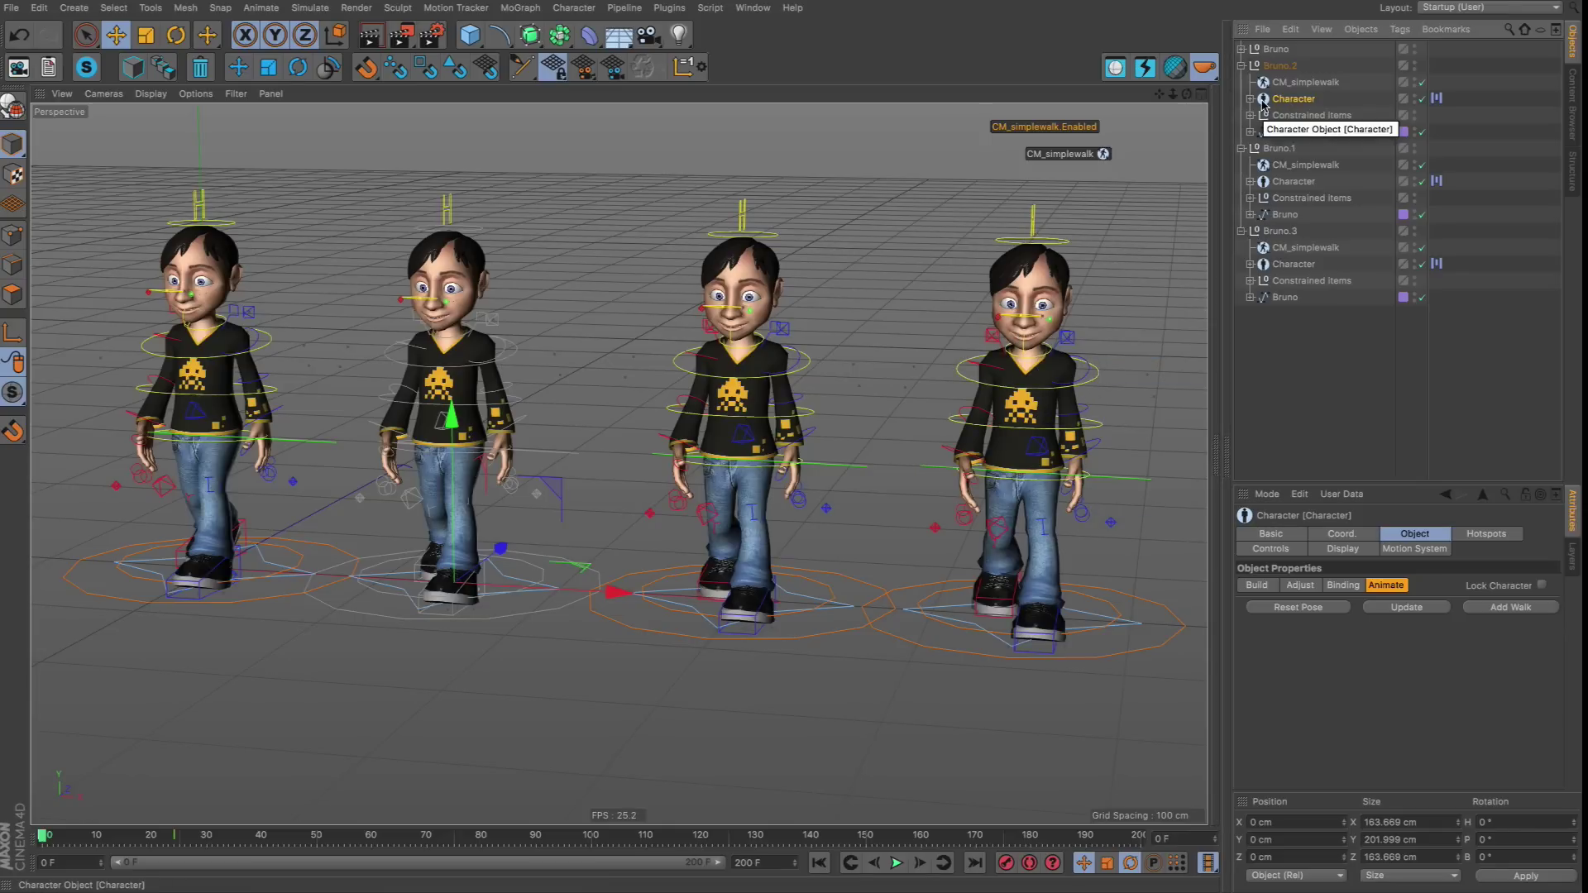
Examine the Character objects of the Bruno.2 and Bruno.1 rigs in the object hierarchy.
left_click(1271, 197)
left_click(1273, 172)
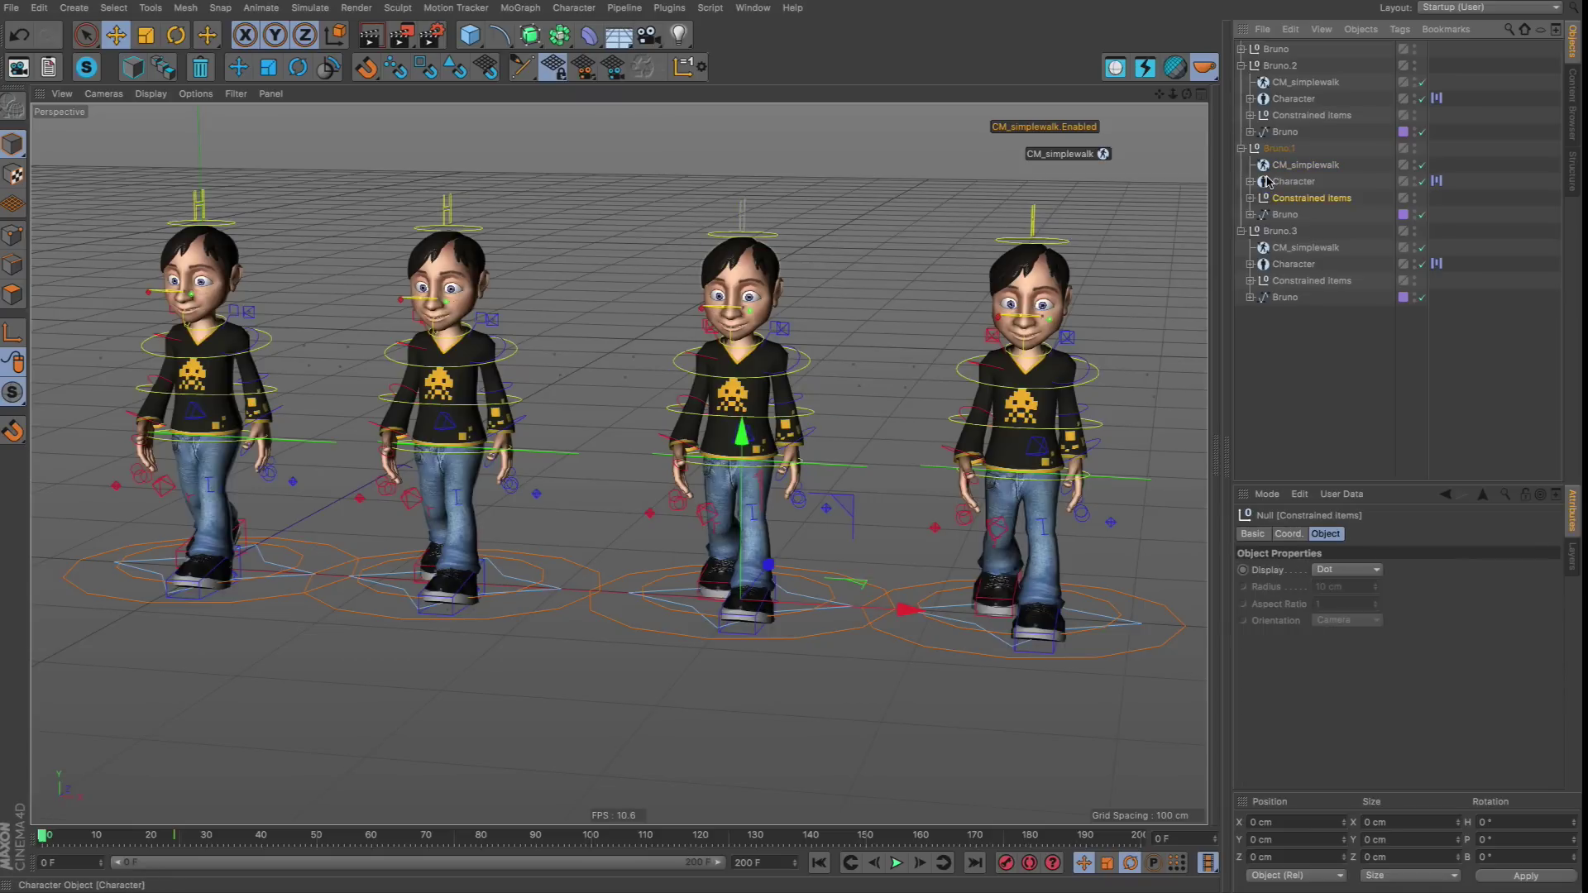
left_click(1278, 181)
left_click(1280, 100)
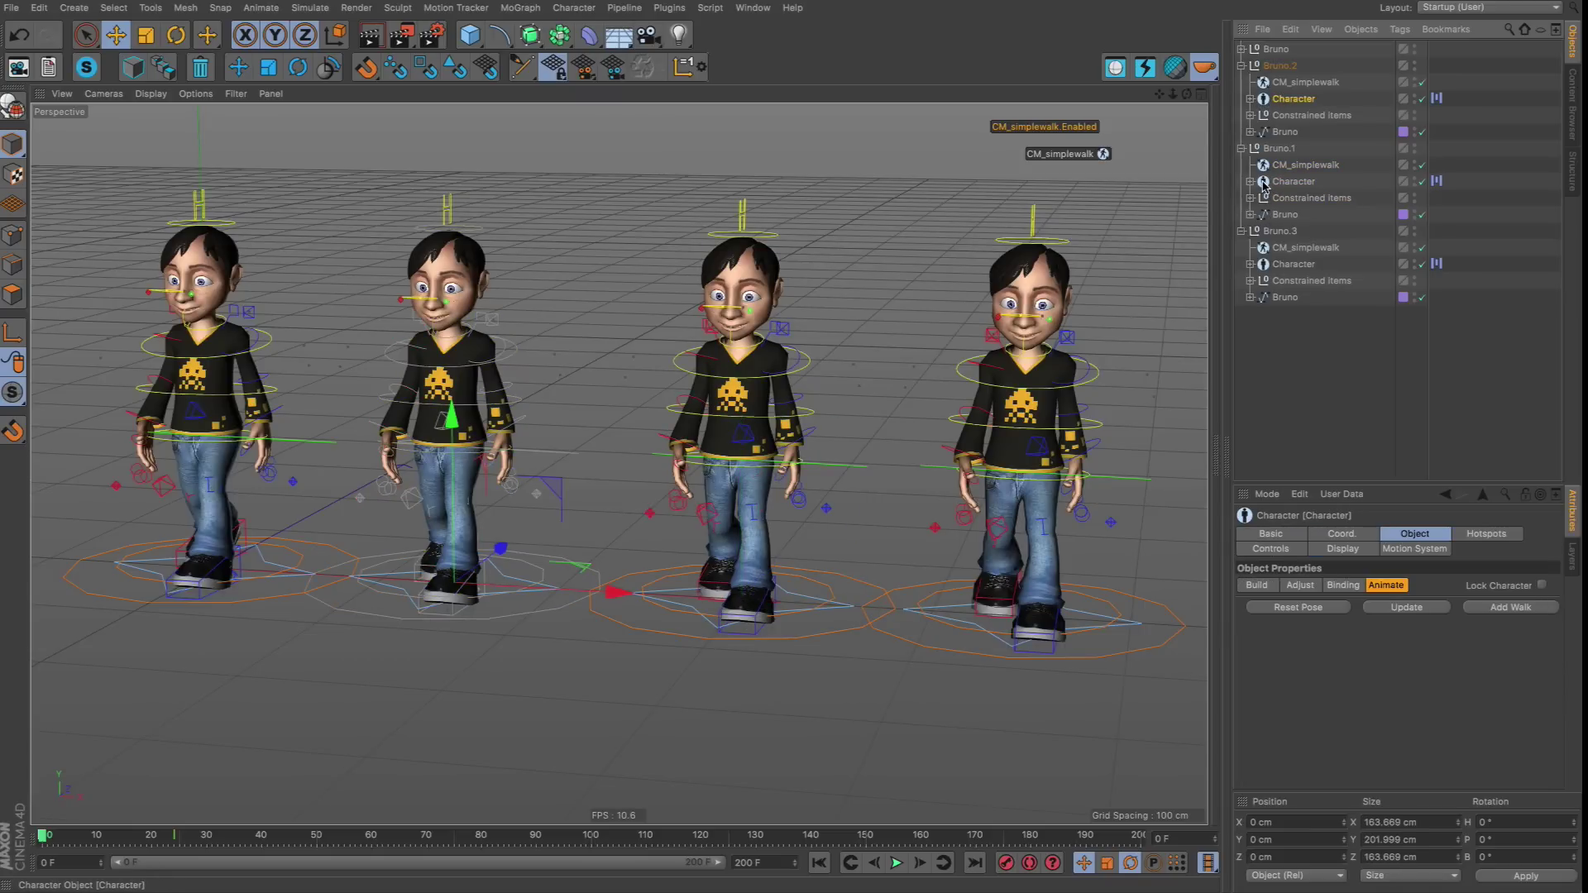
left_click(1262, 183)
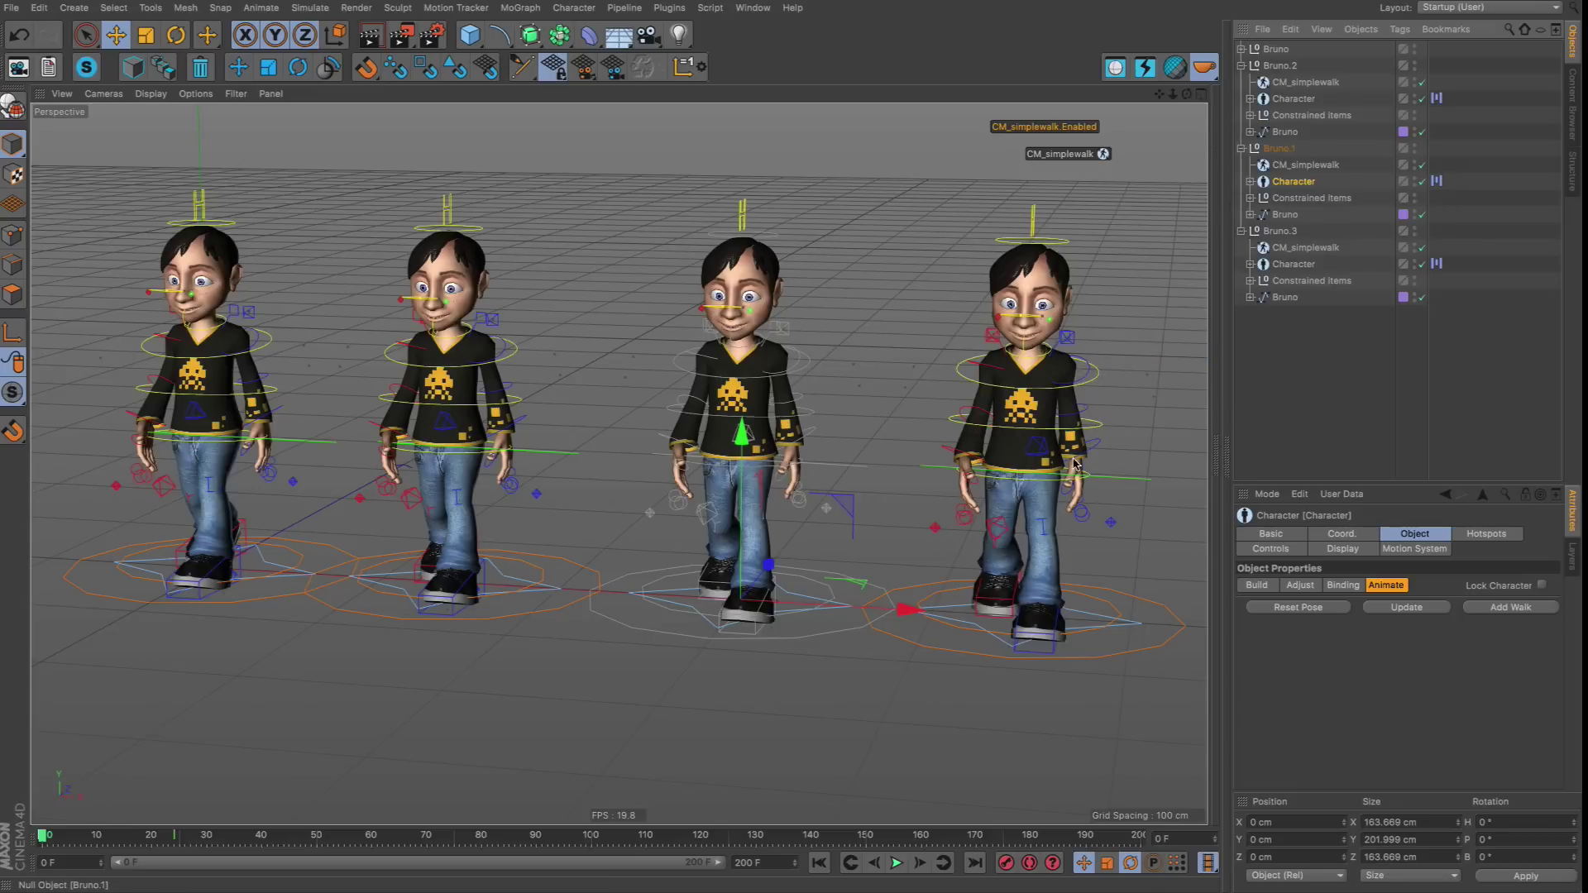
middle_click_drag(1049, 354, 990, 350, "alt")
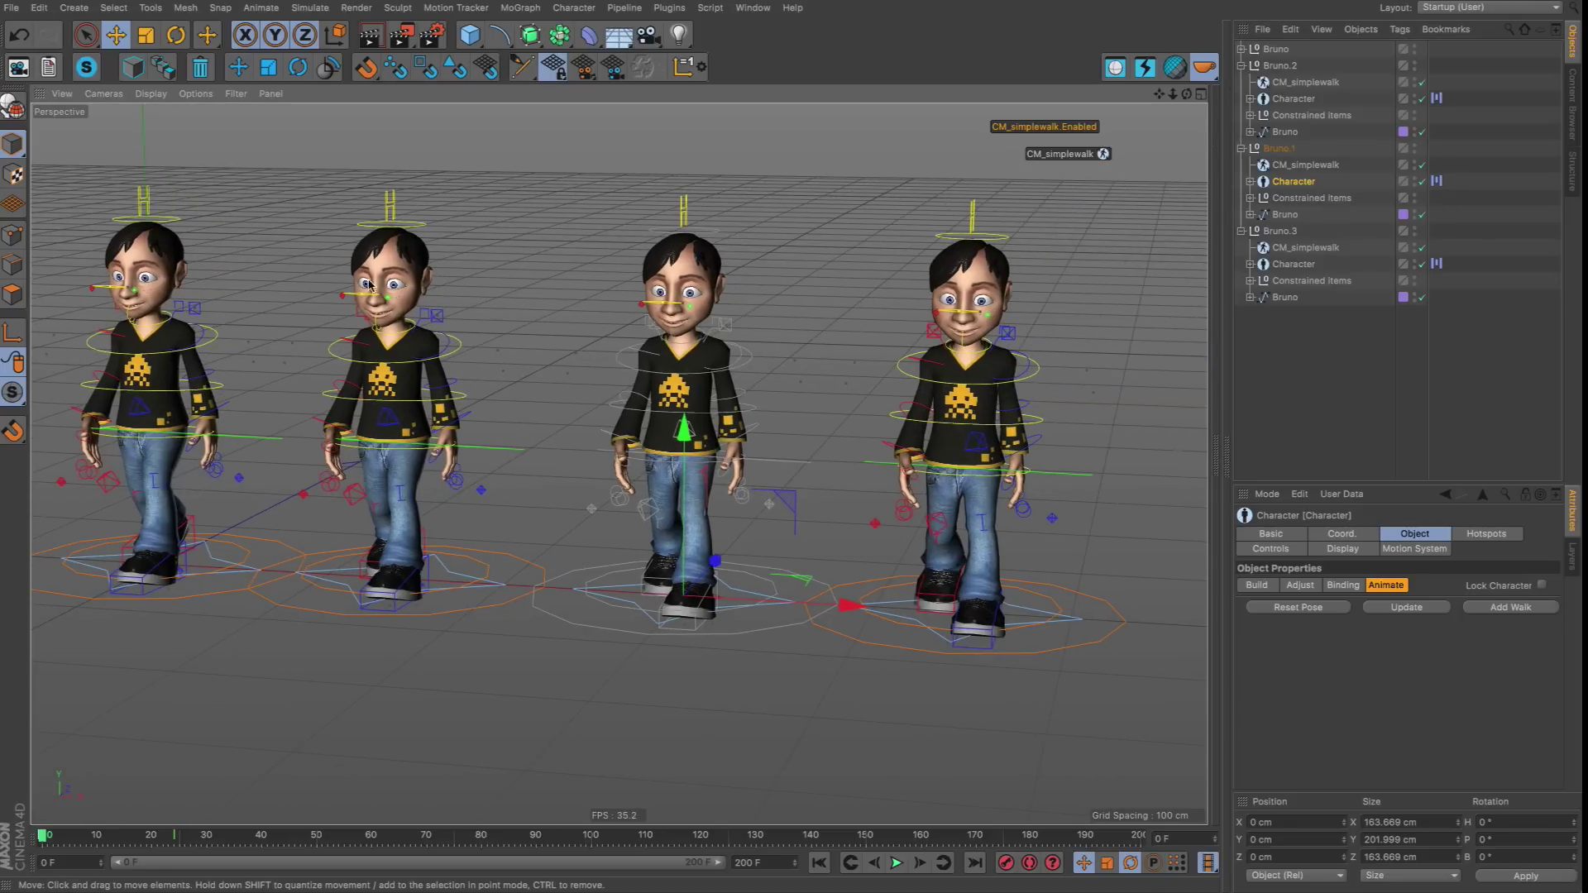
middle_click_drag(398, 386, 447, 368, "alt")
key("alt+F18")
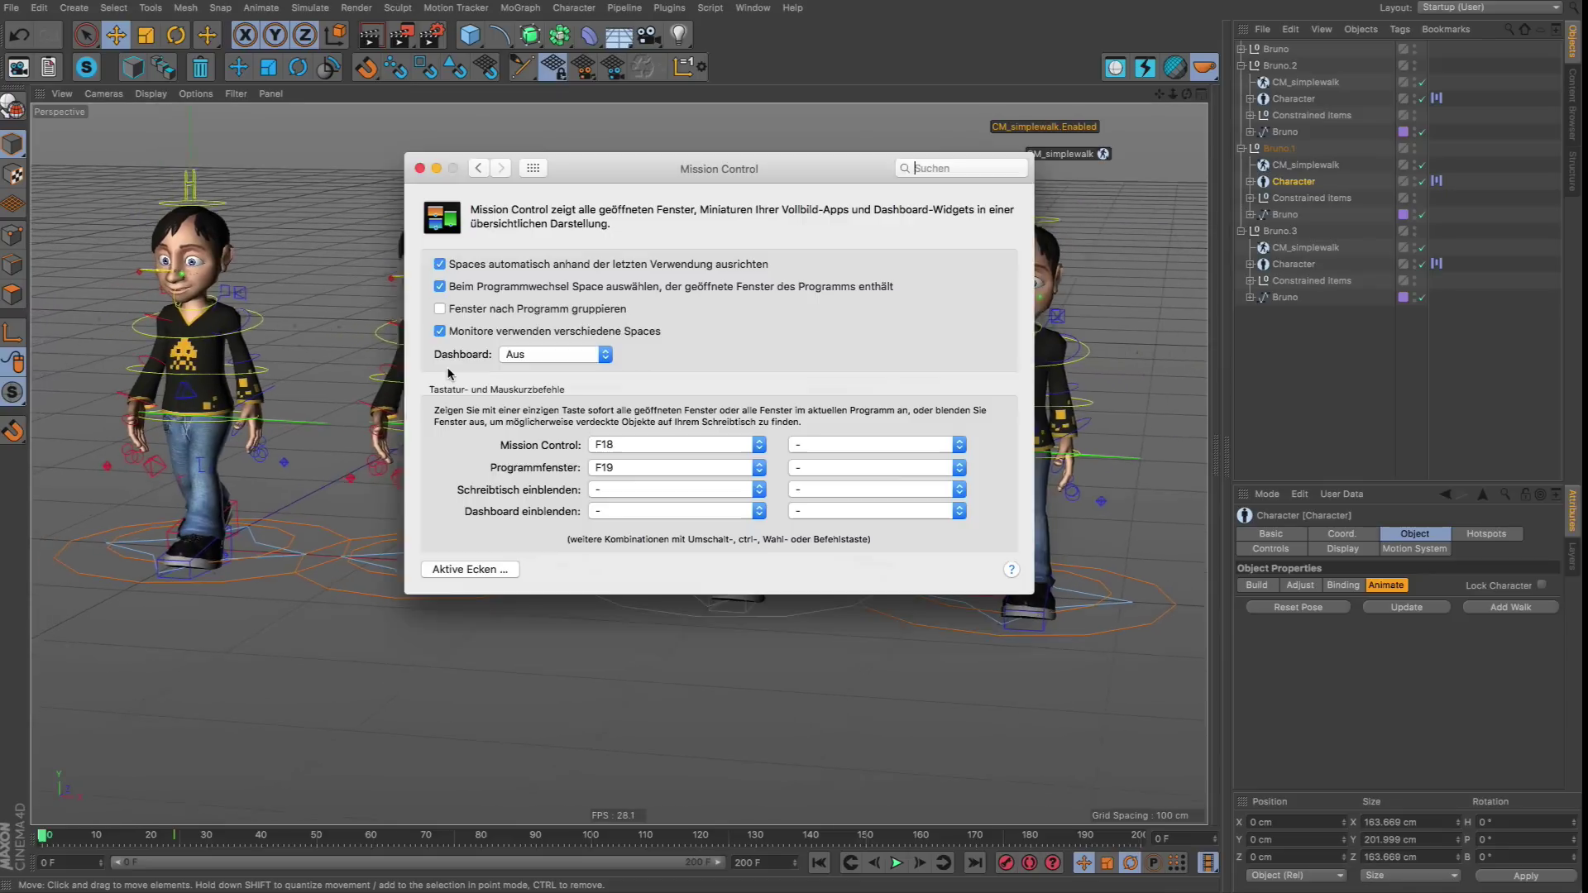
left_click(420, 168)
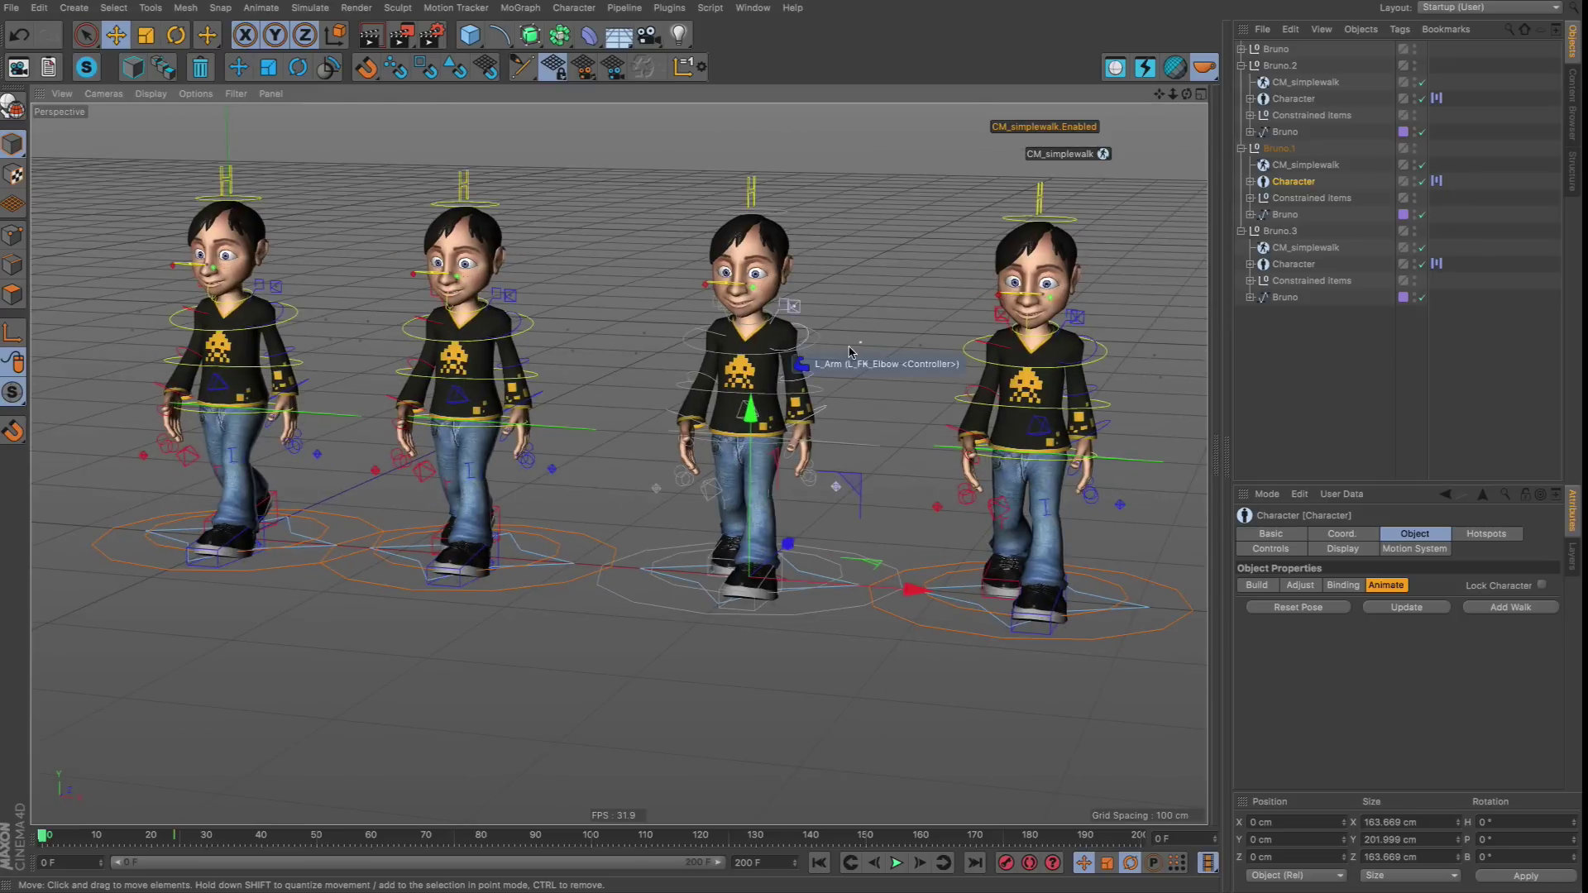
Show the object type filter and play the walk animation to check its playback speed, stopping at frame 29.
left_click(1543, 32)
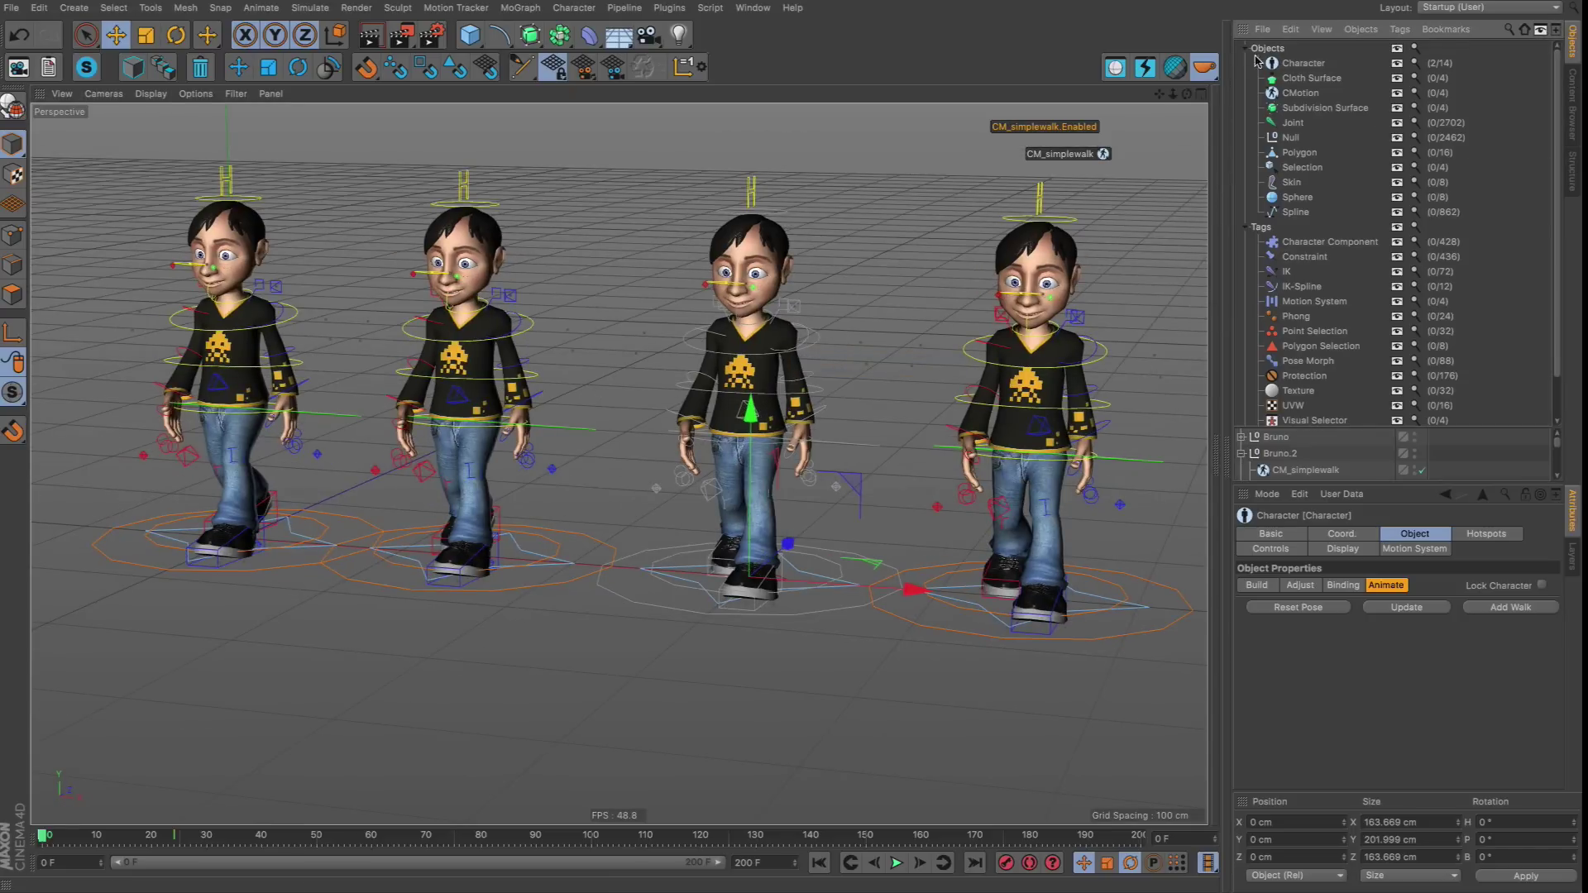
left_click(896, 863)
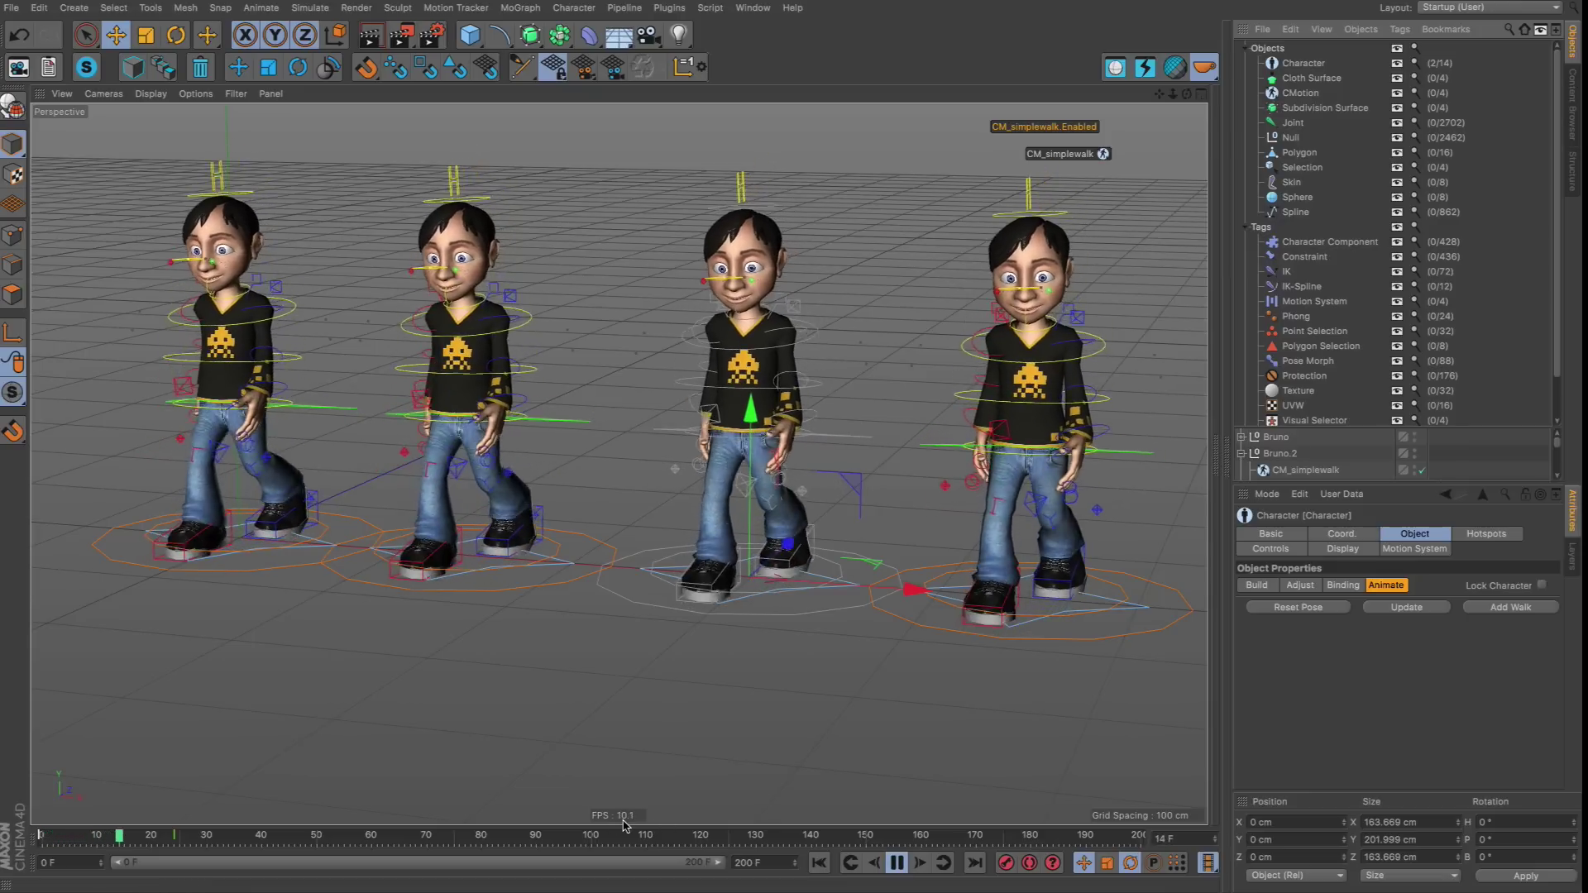
left_click(896, 863)
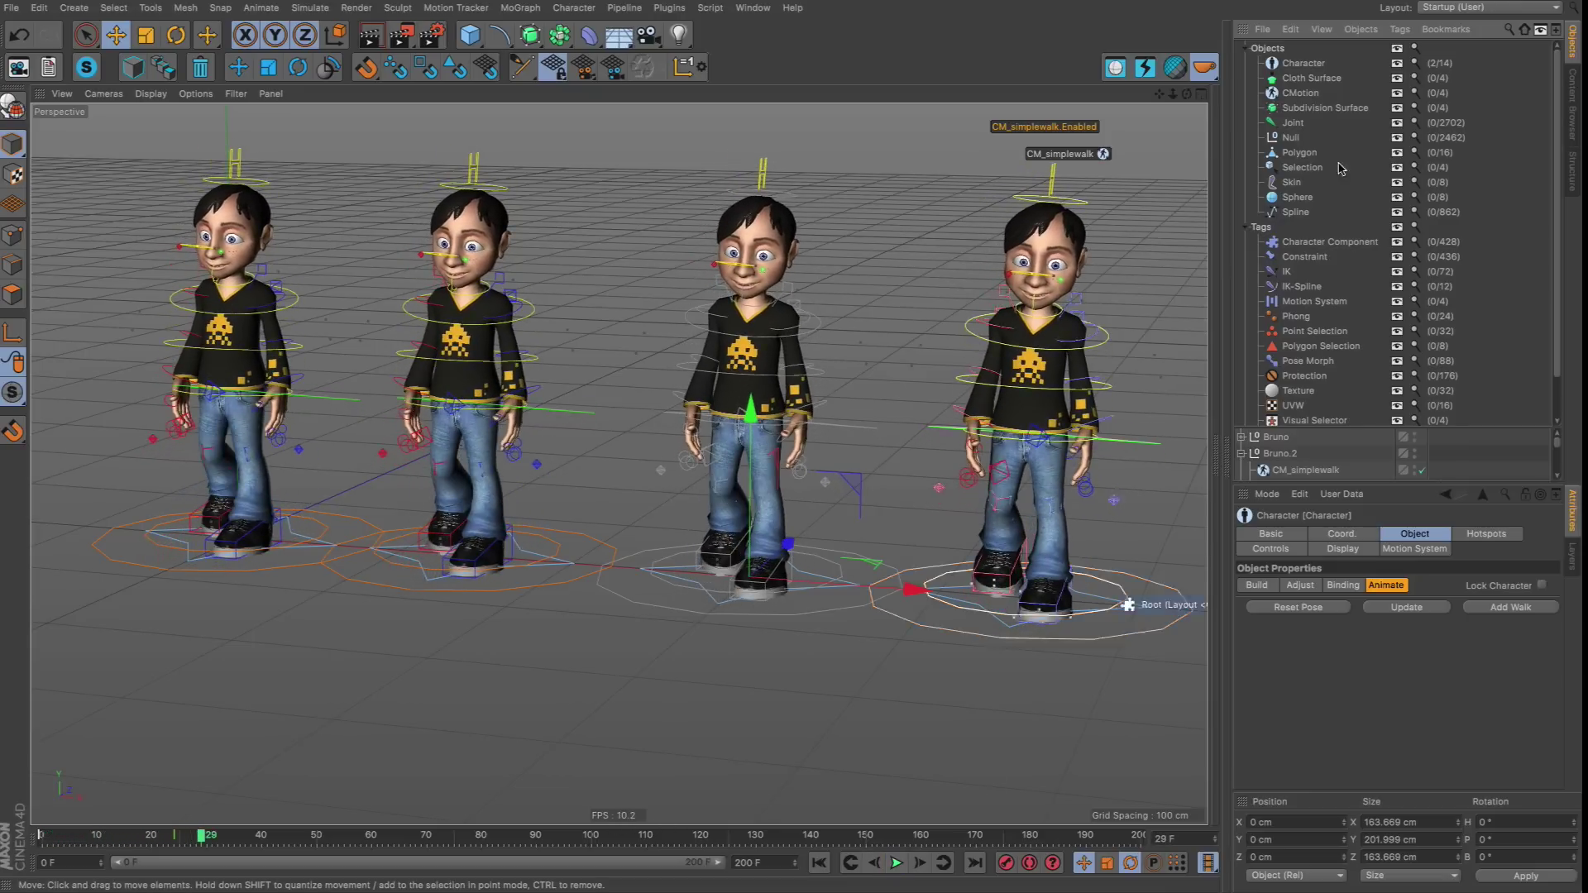
Select all Character objects through the type filter and make them editable.
left_click(1369, 71)
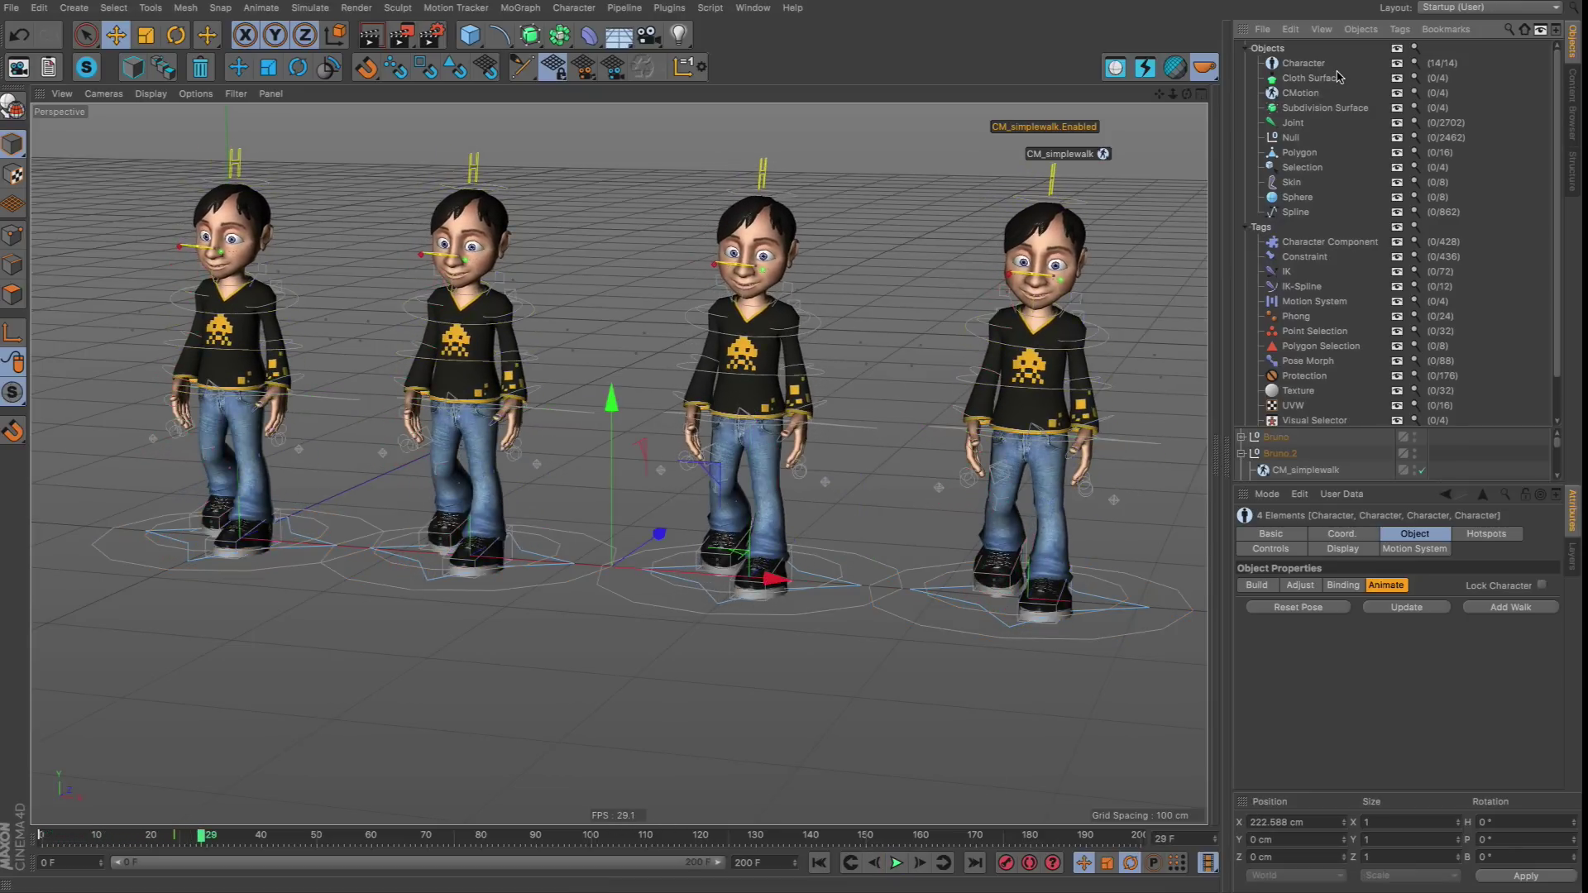
left_click(1246, 48)
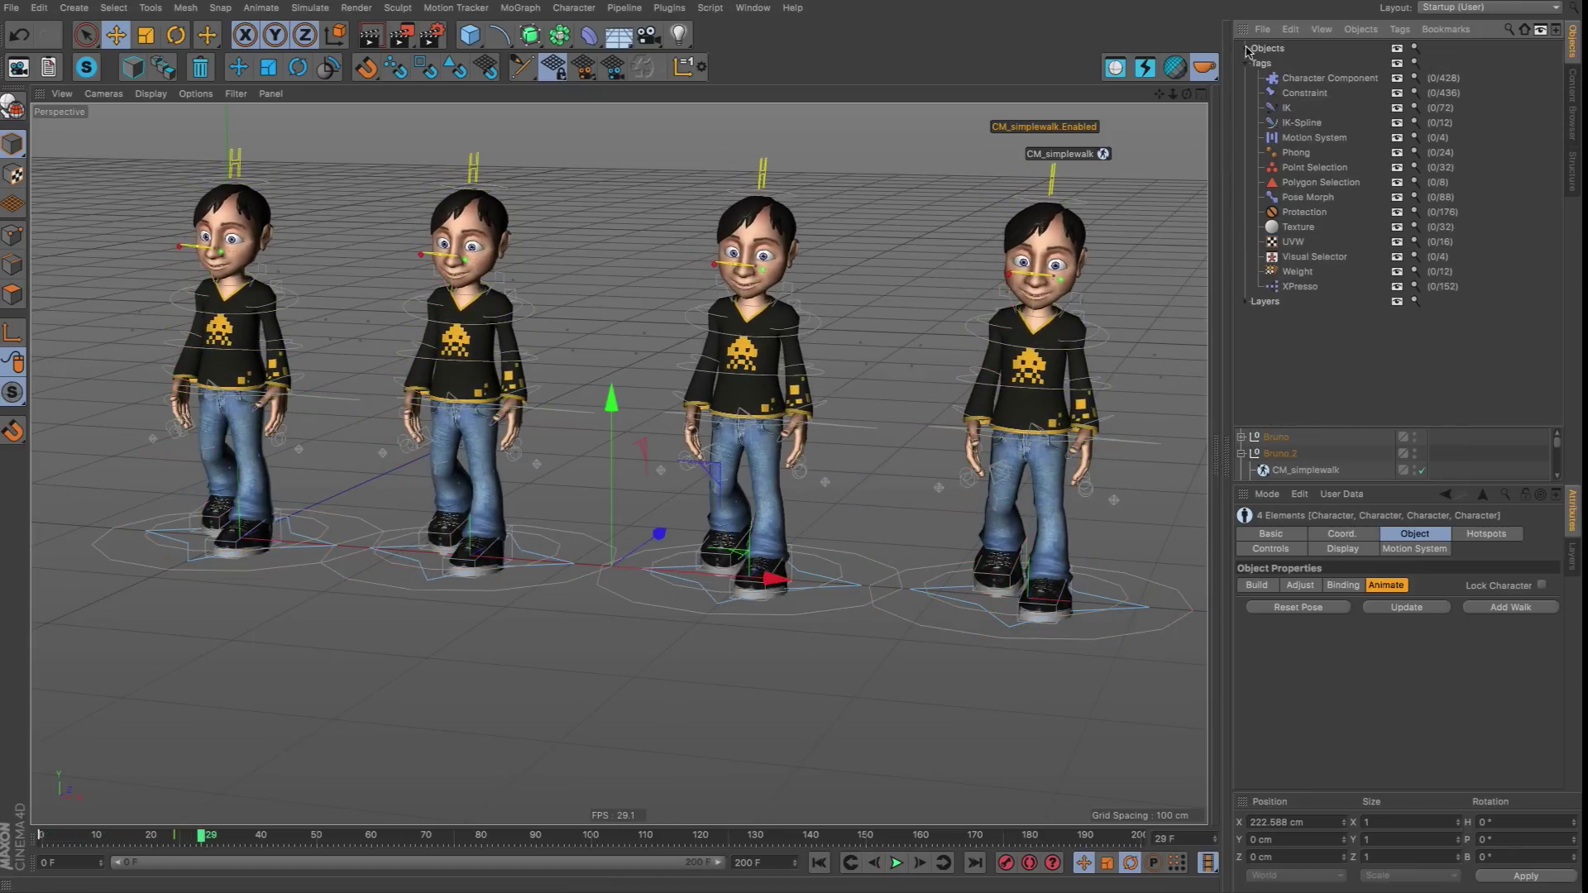
left_click(1539, 30)
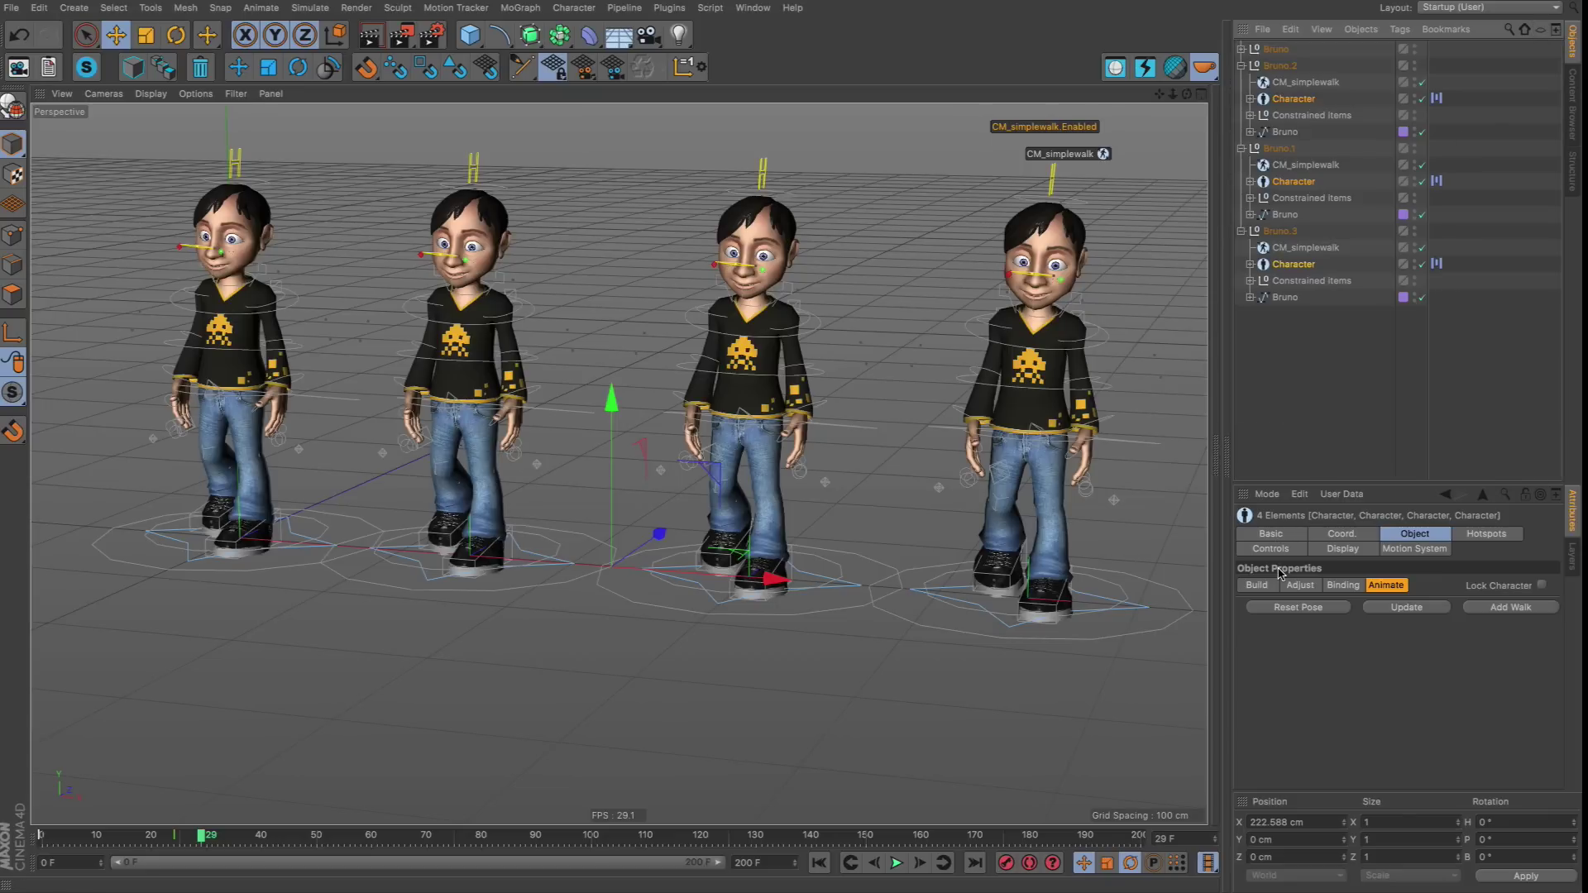
key("c")
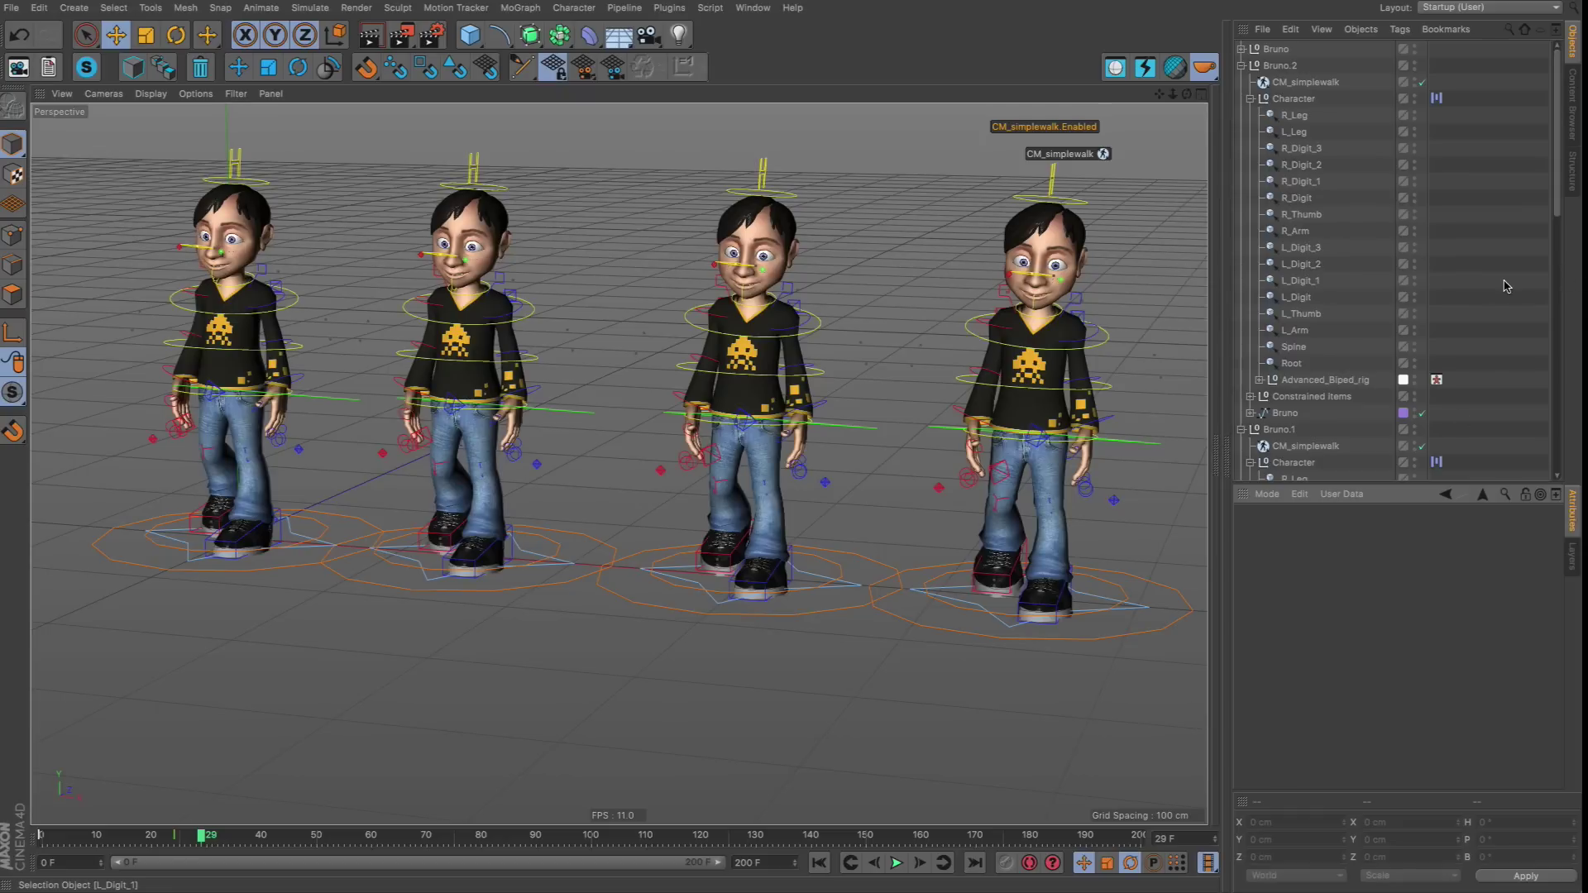
Examine the converted Character hierarchy and the Bruno hierarchy inside Bruno.2, leaving both collapsed and nothing selected.
left_click(1250, 99)
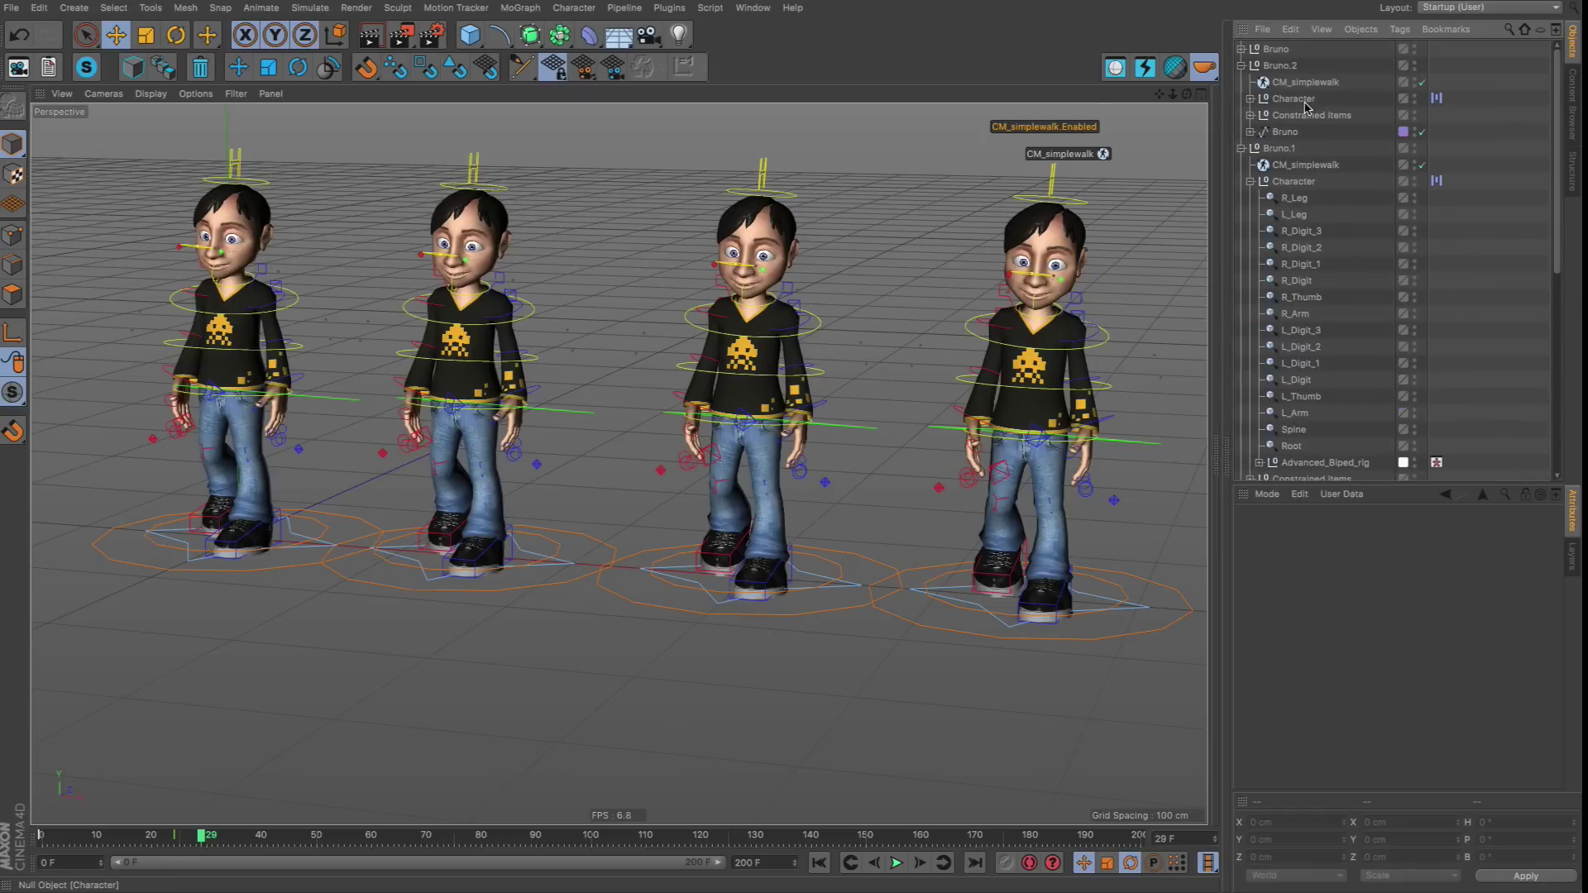
left_click(1257, 105)
left_click(1249, 132)
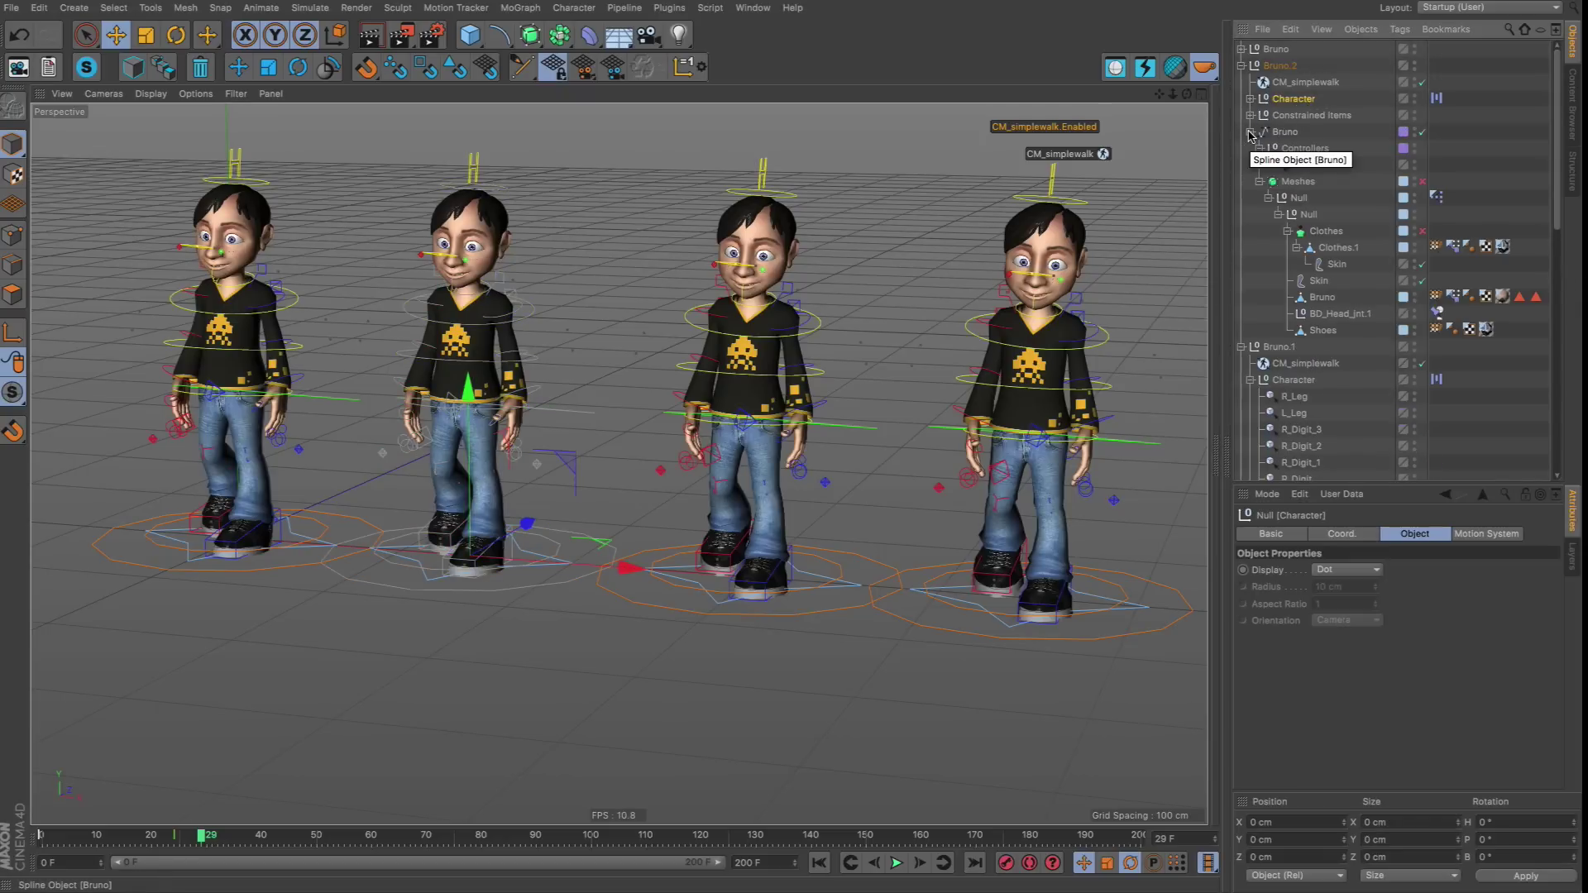
left_click(1250, 133)
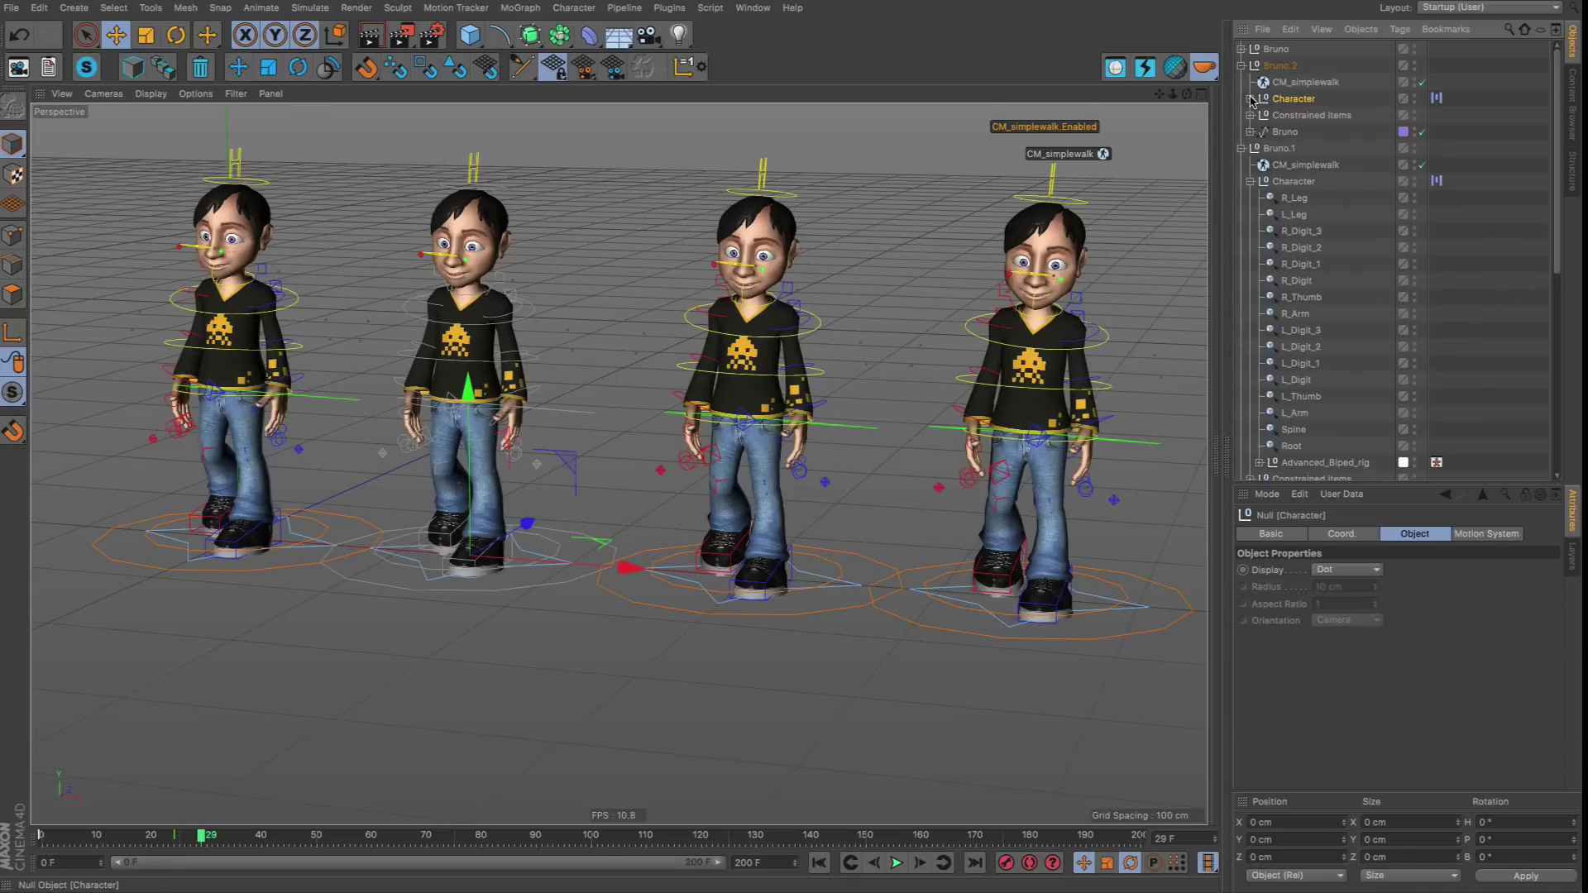
left_click(1251, 99)
left_click(1251, 99)
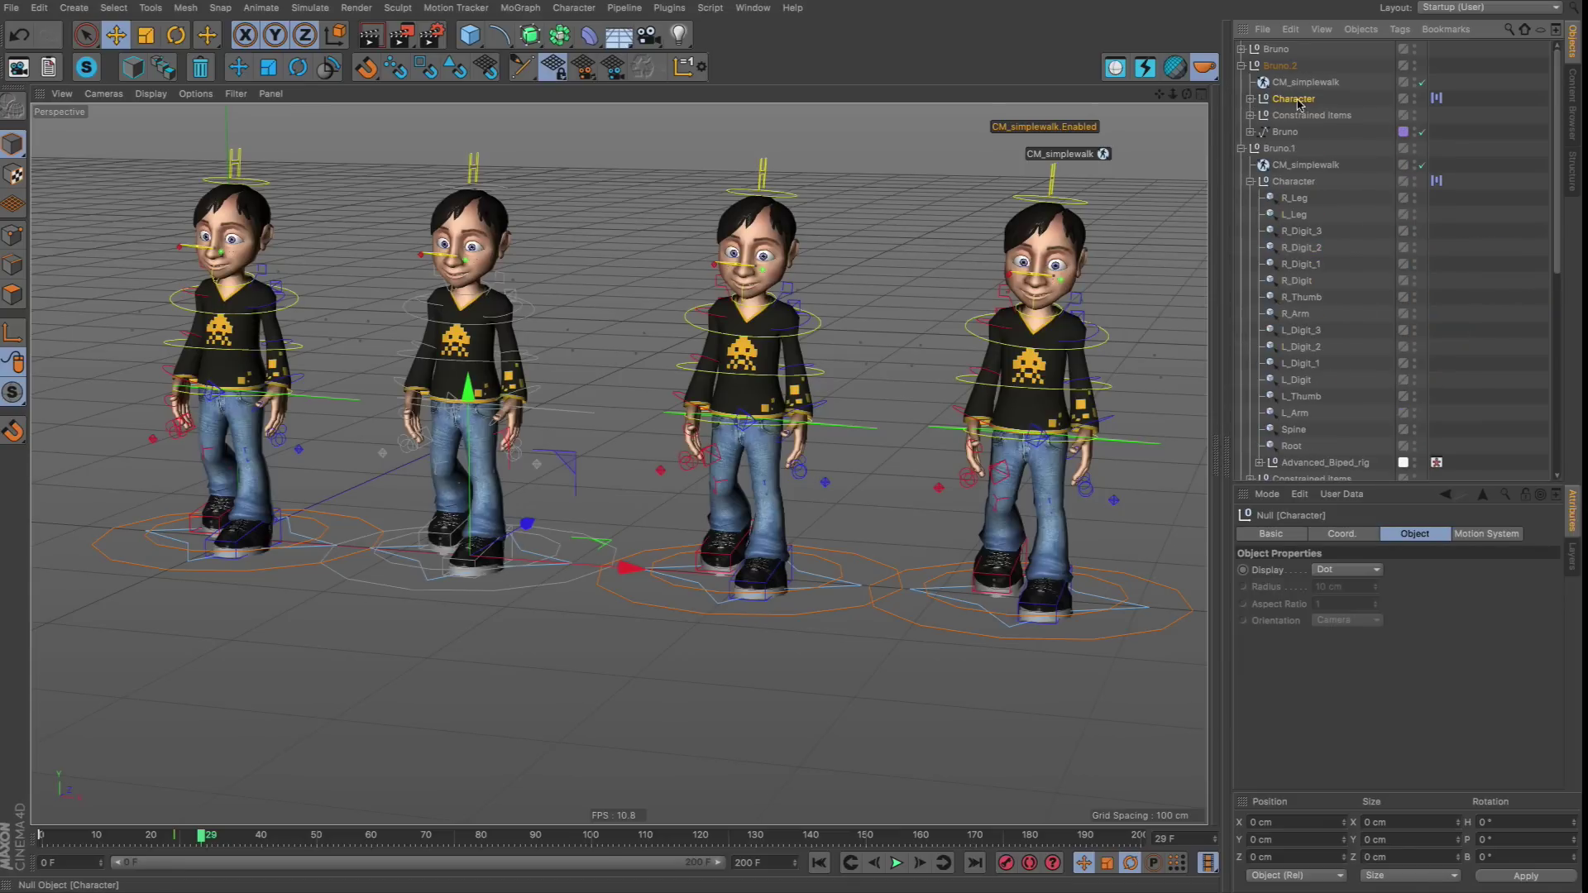
left_click(1463, 215)
Replay the walk animation from frame 0 to check playback speed, stopping at frame 124.
left_click(819, 862)
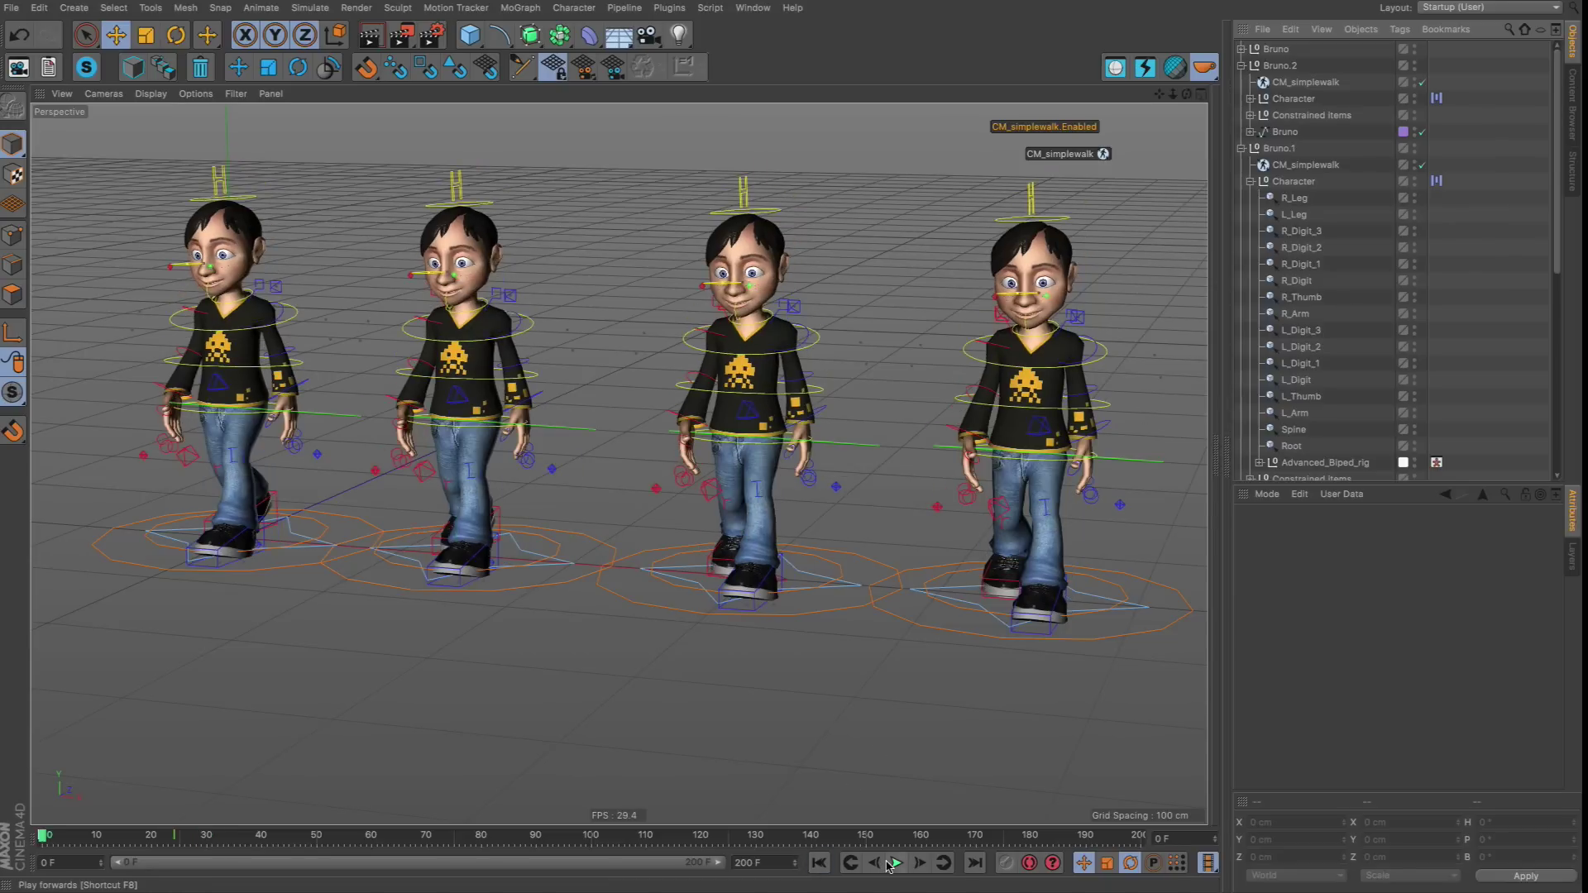
left_click(892, 862)
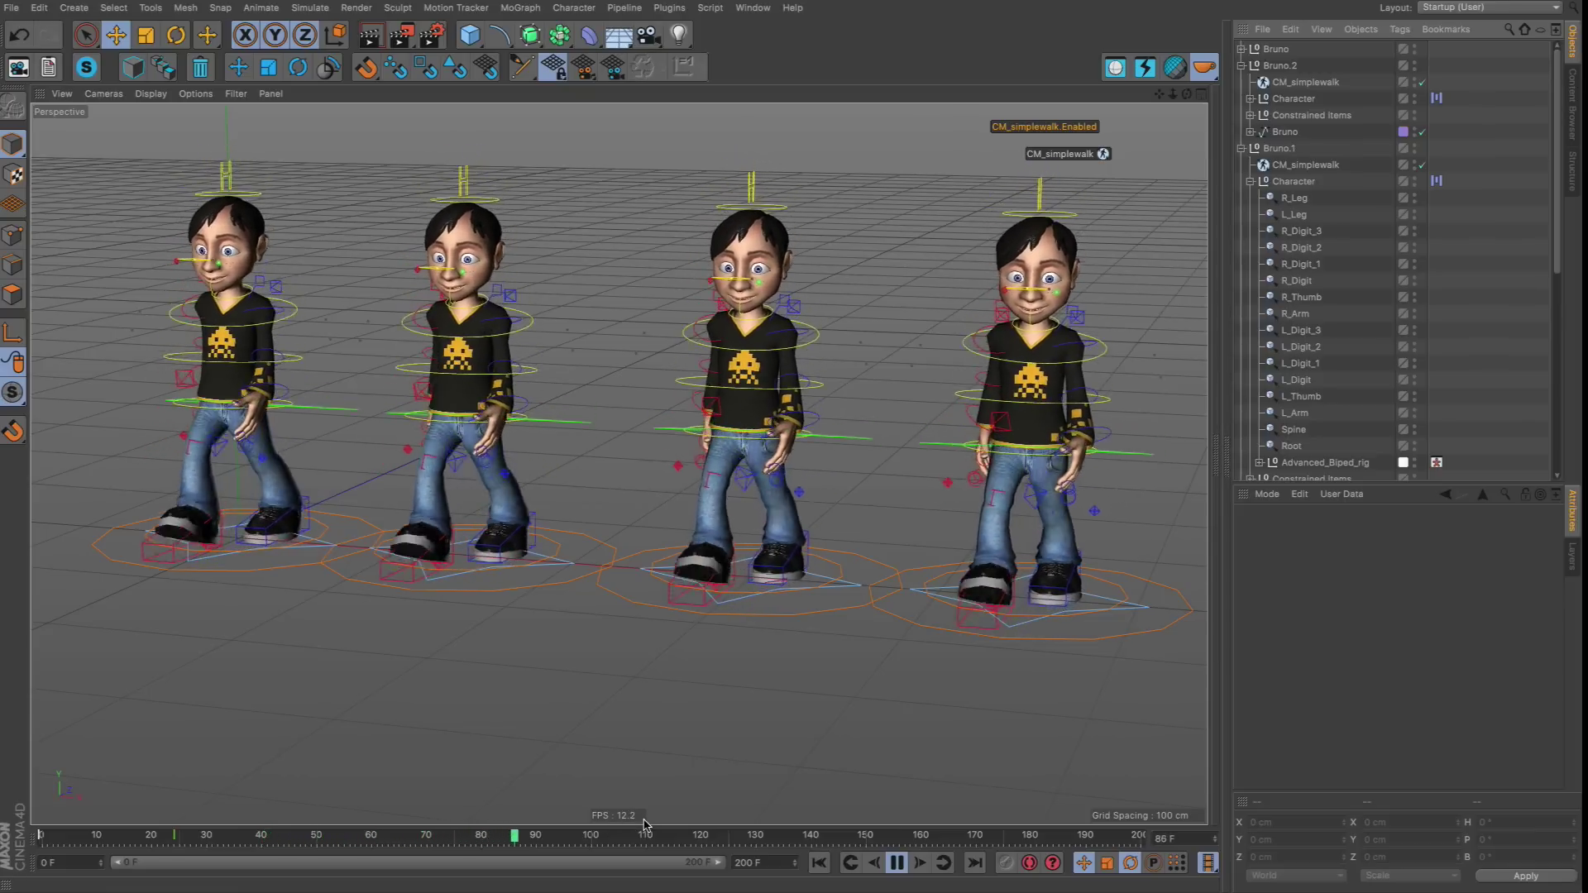
left_click(897, 863)
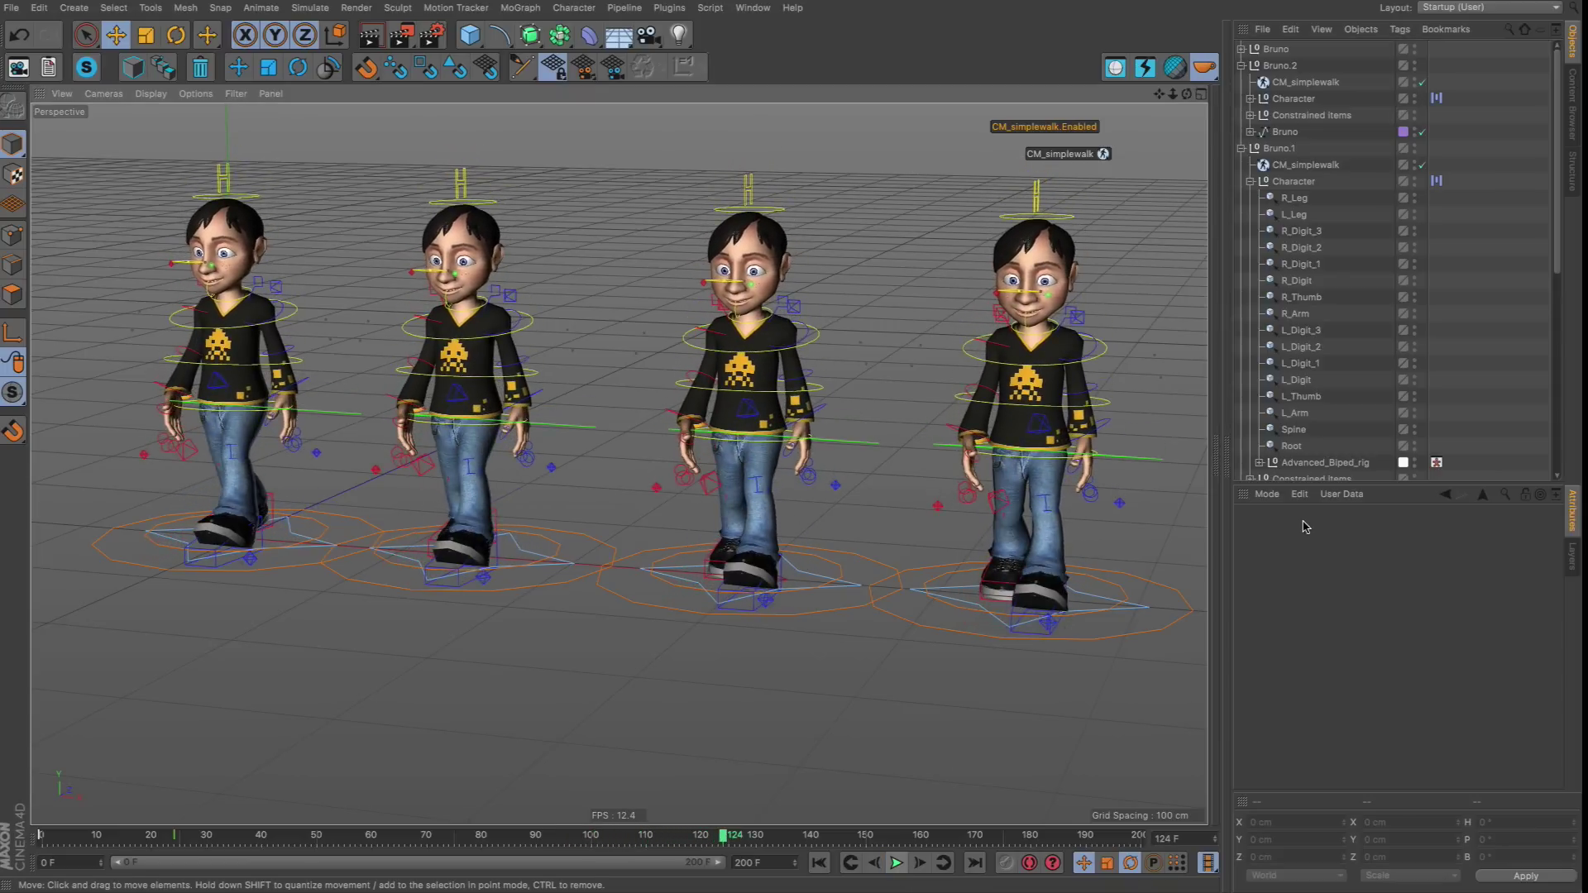
Collapse the Bruno.1 hierarchy and the Tags category of the object type filter.
left_click(1241, 148)
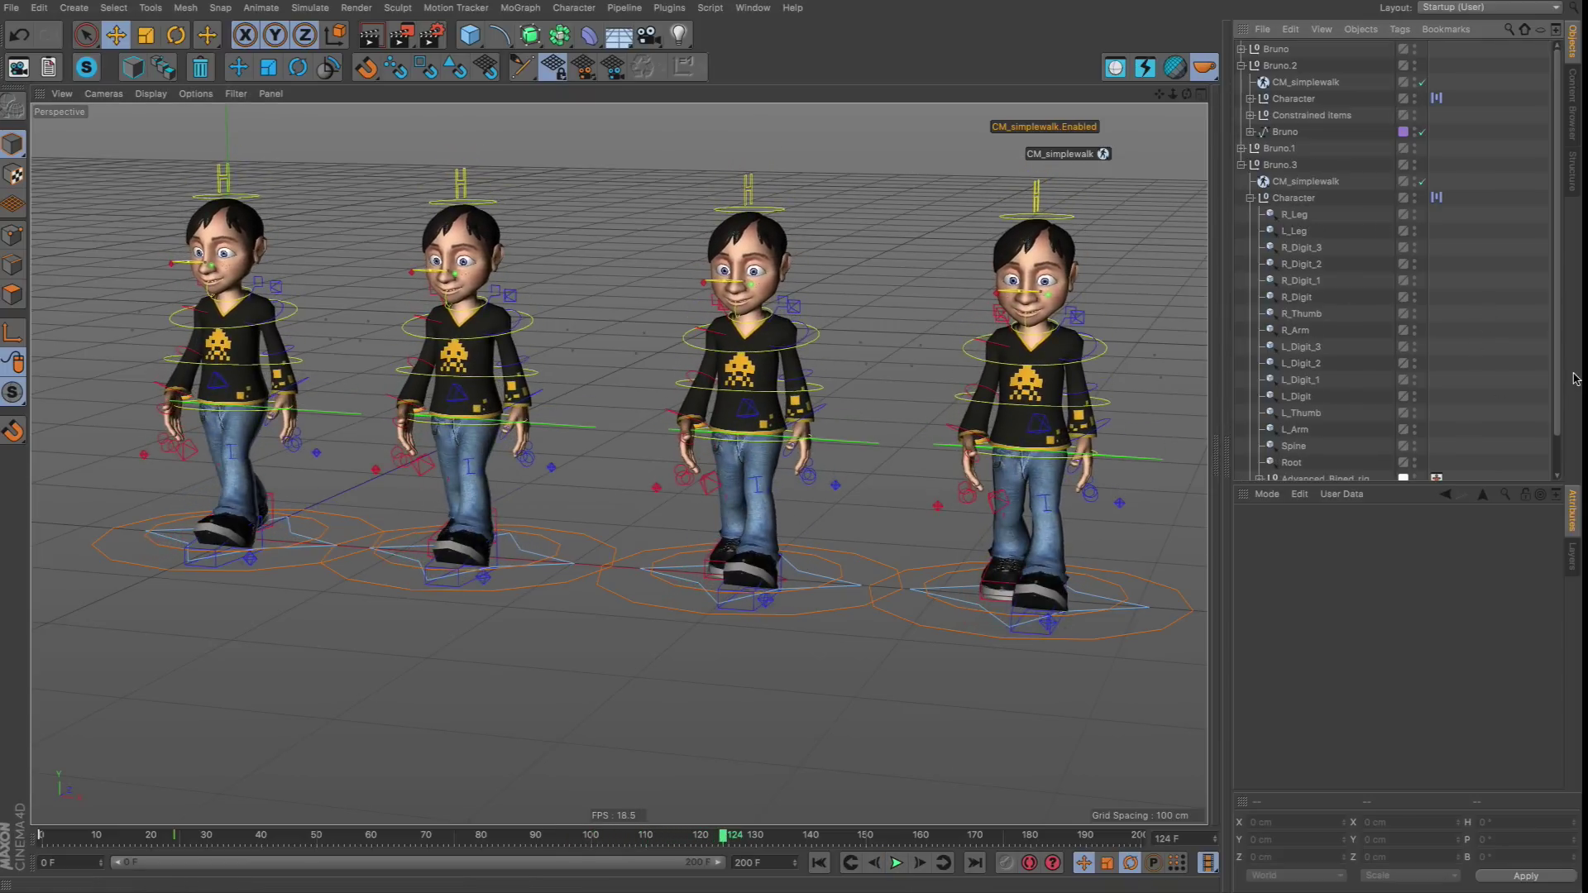
middle_click_drag(929, 475, 933, 533, "alt")
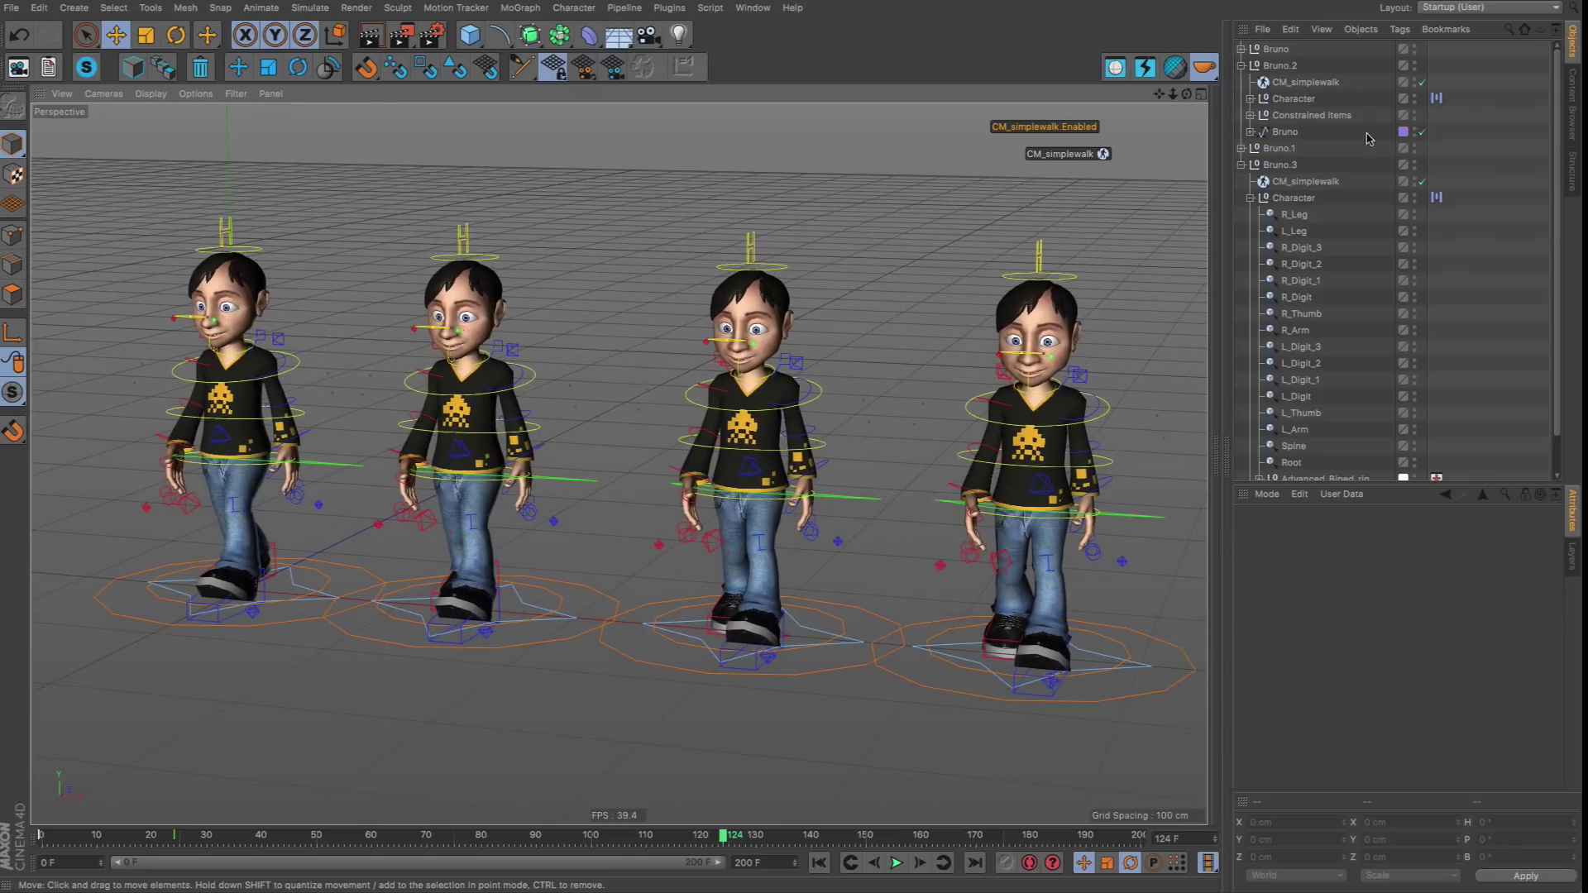
left_click(1541, 30)
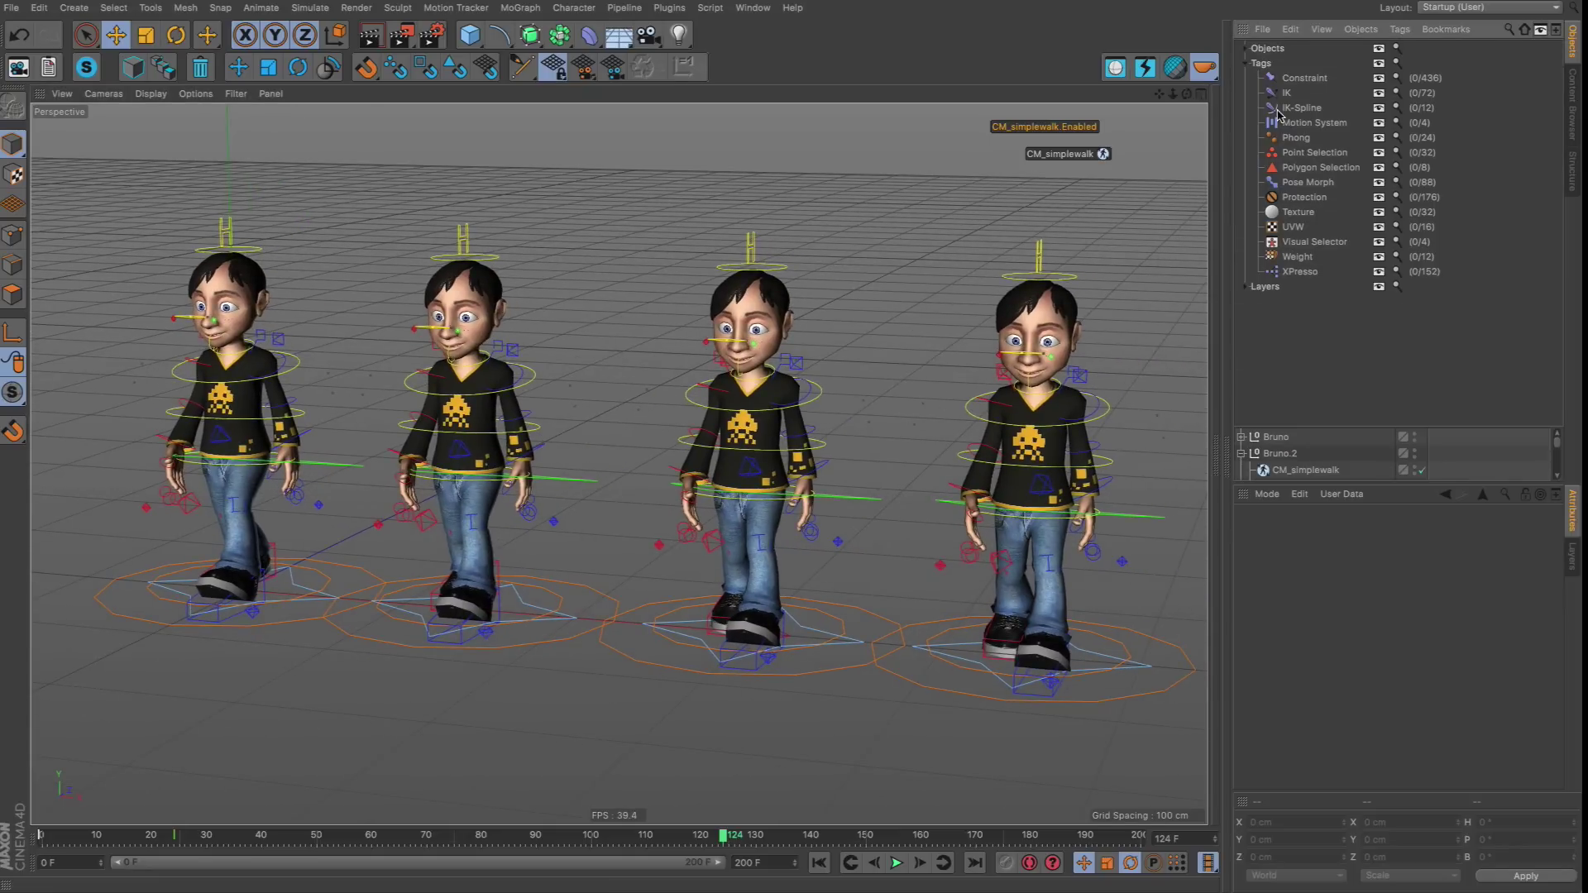
left_click(1246, 64)
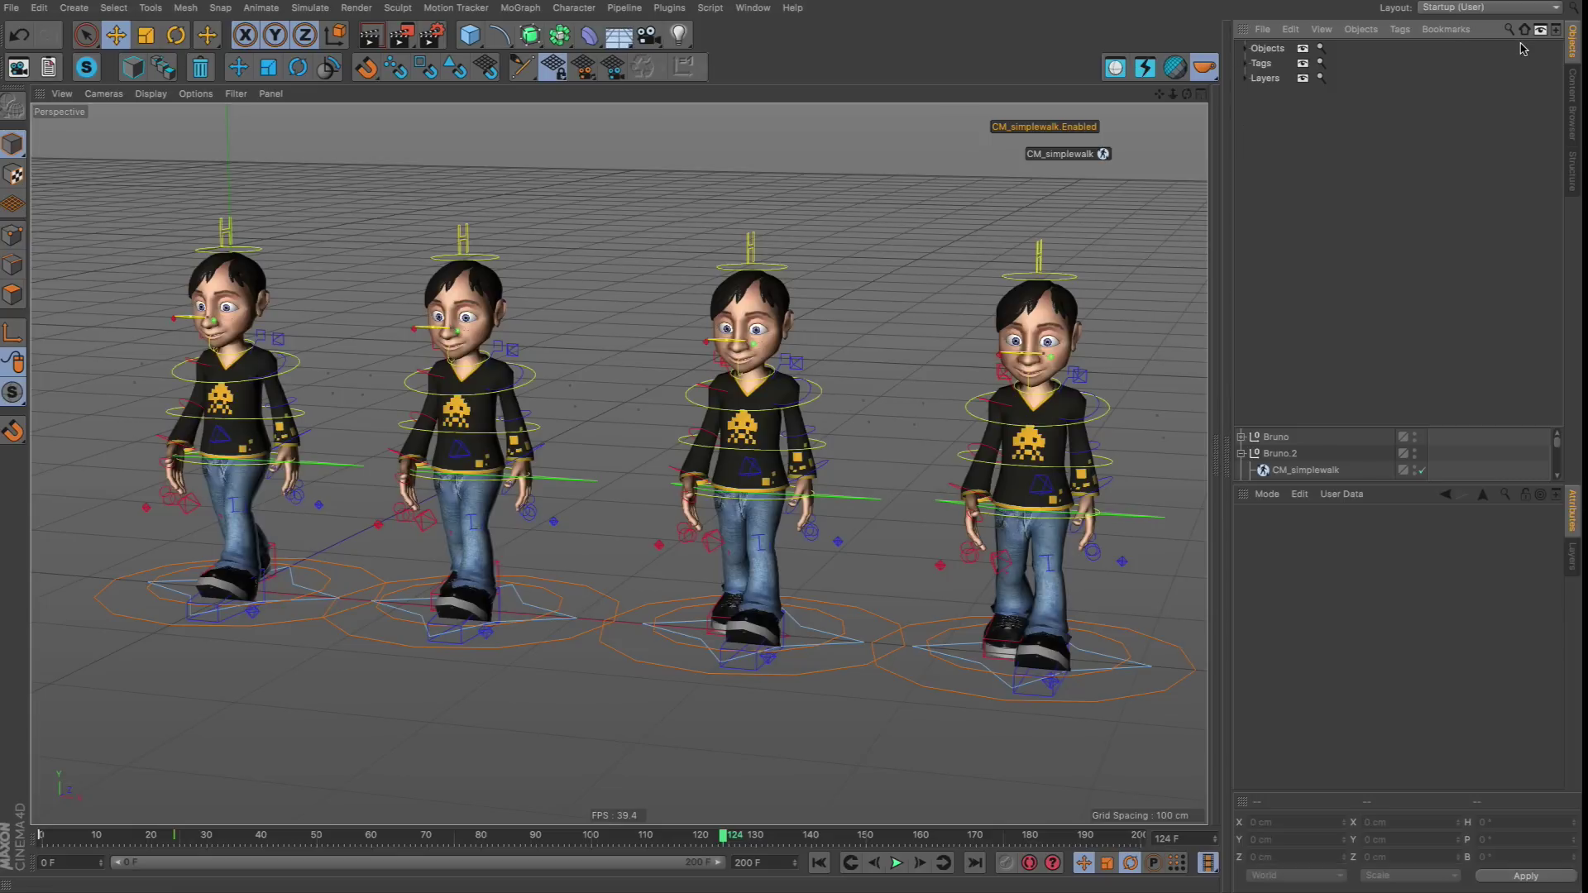
Detach the Execution options as a floating palette and place it along the upper edge of the perspective view.
left_click_drag(728, 381, 756, 413, "alt")
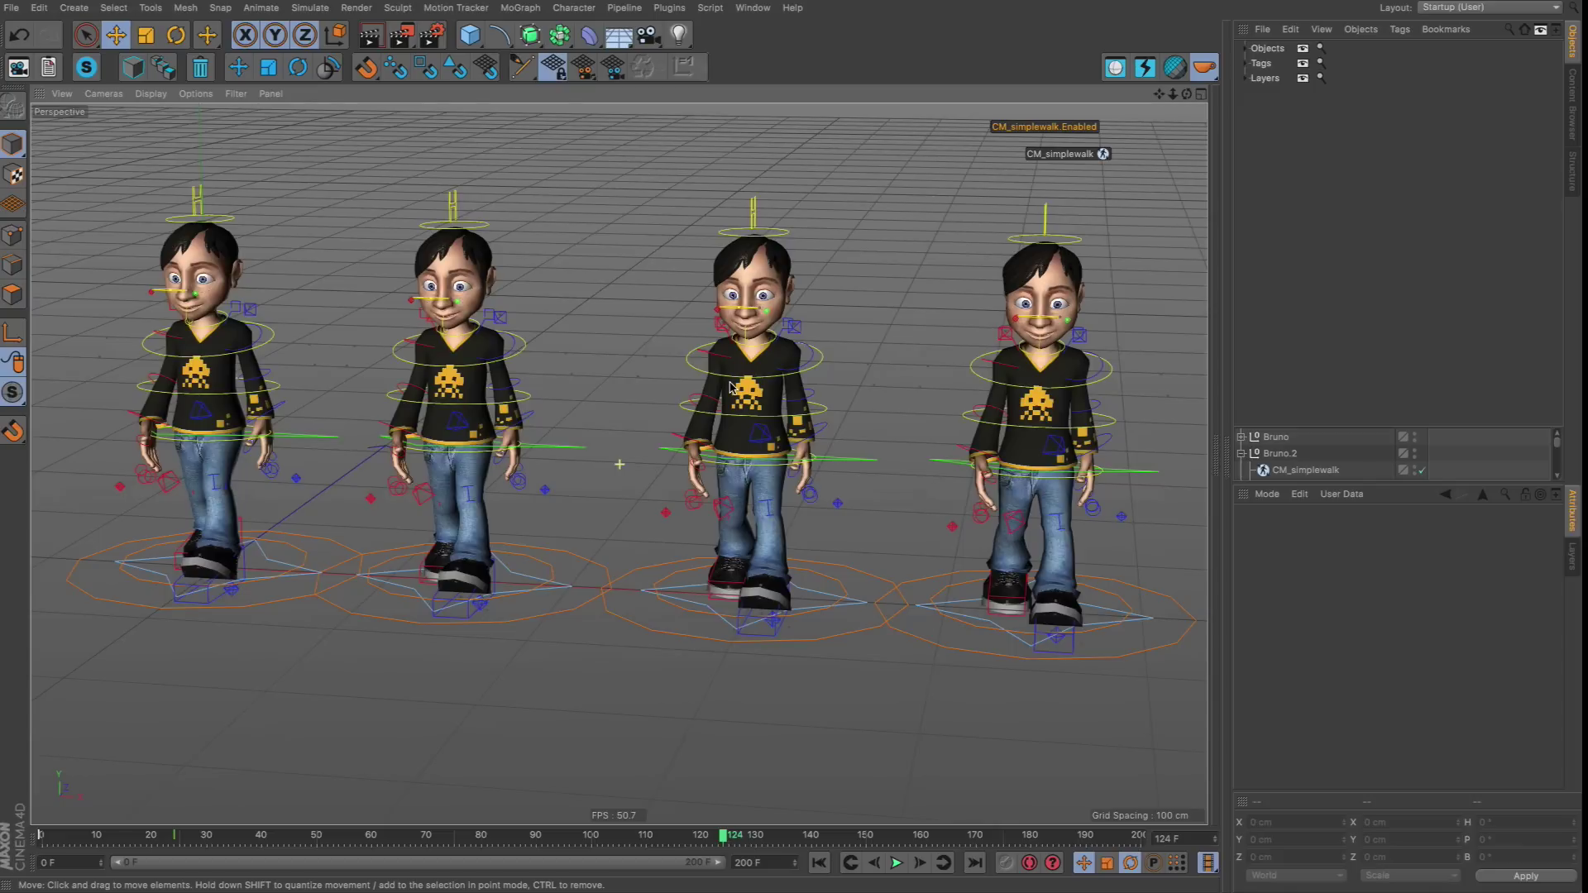
left_click(151, 7)
mouse_move(207, 294)
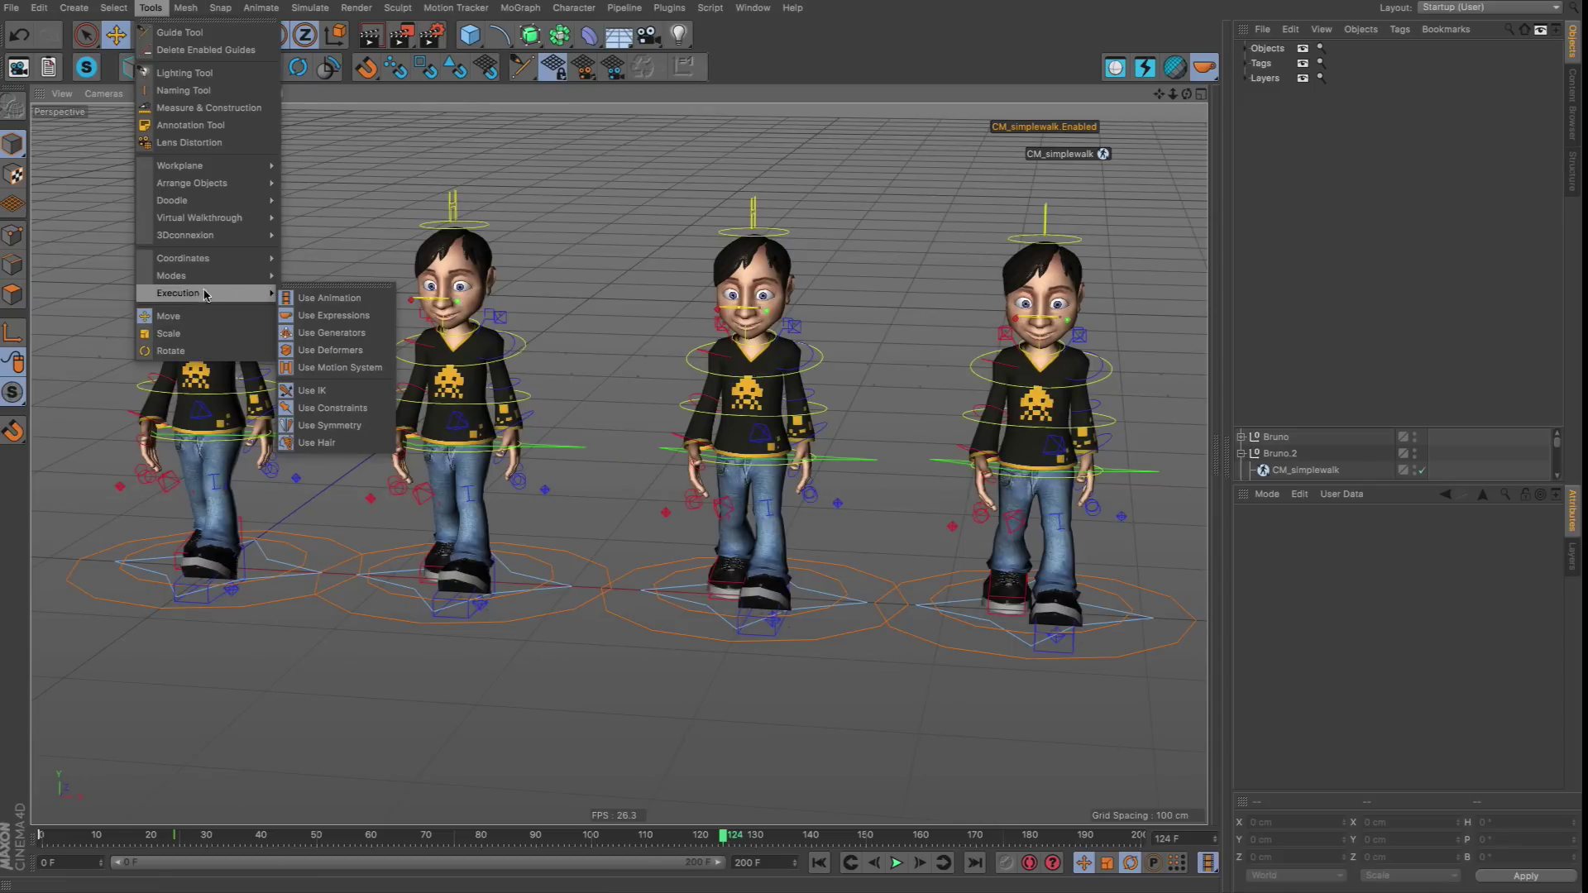
left_click(364, 287)
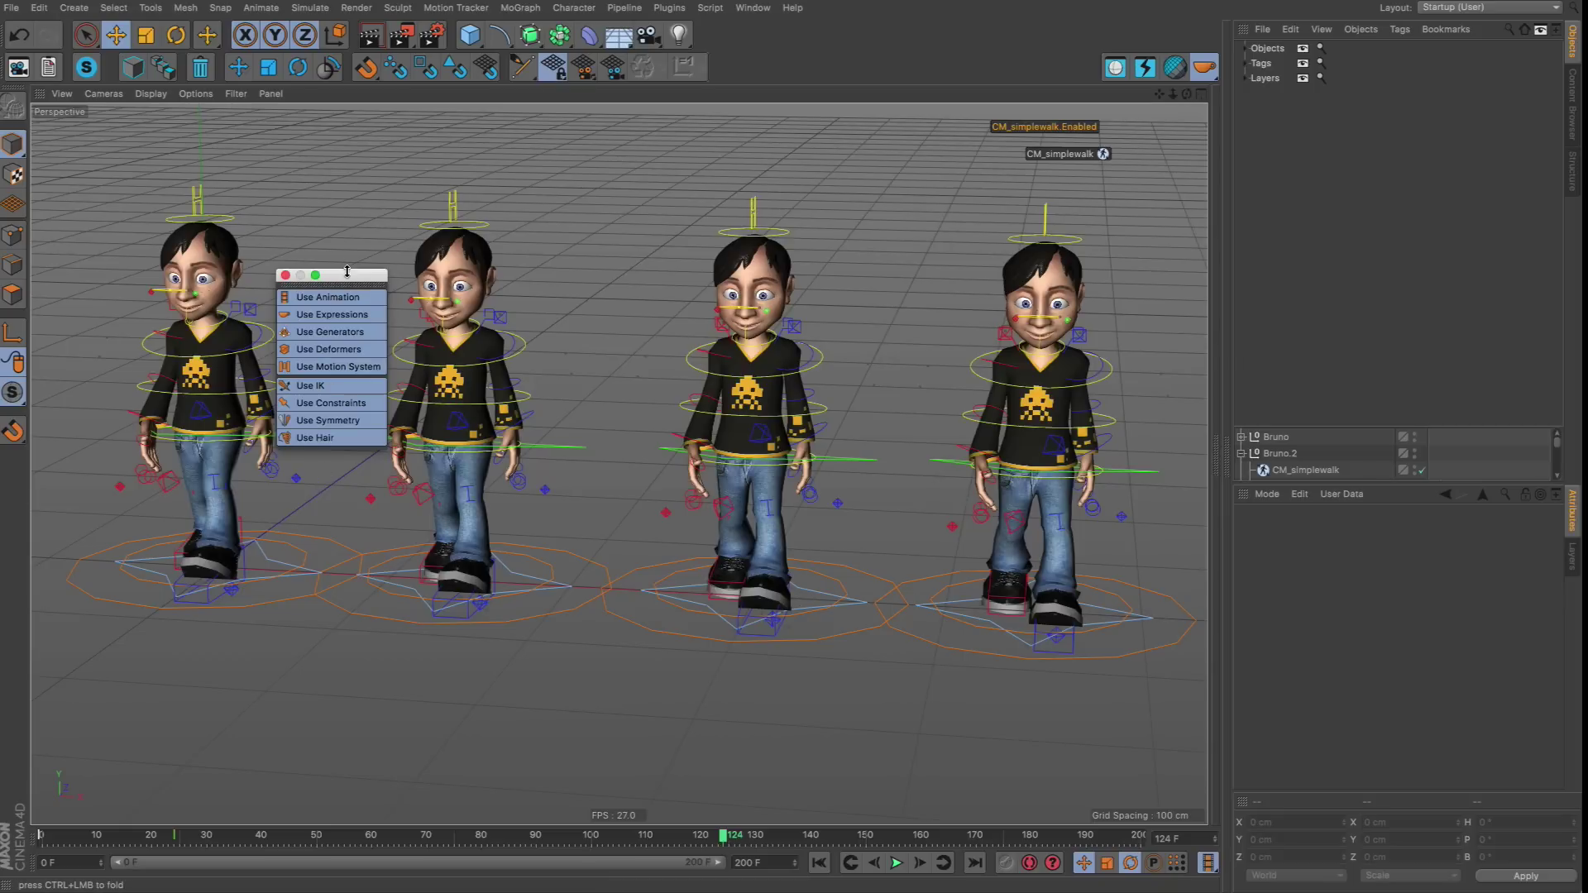
left_click_drag(347, 272, 353, 113)
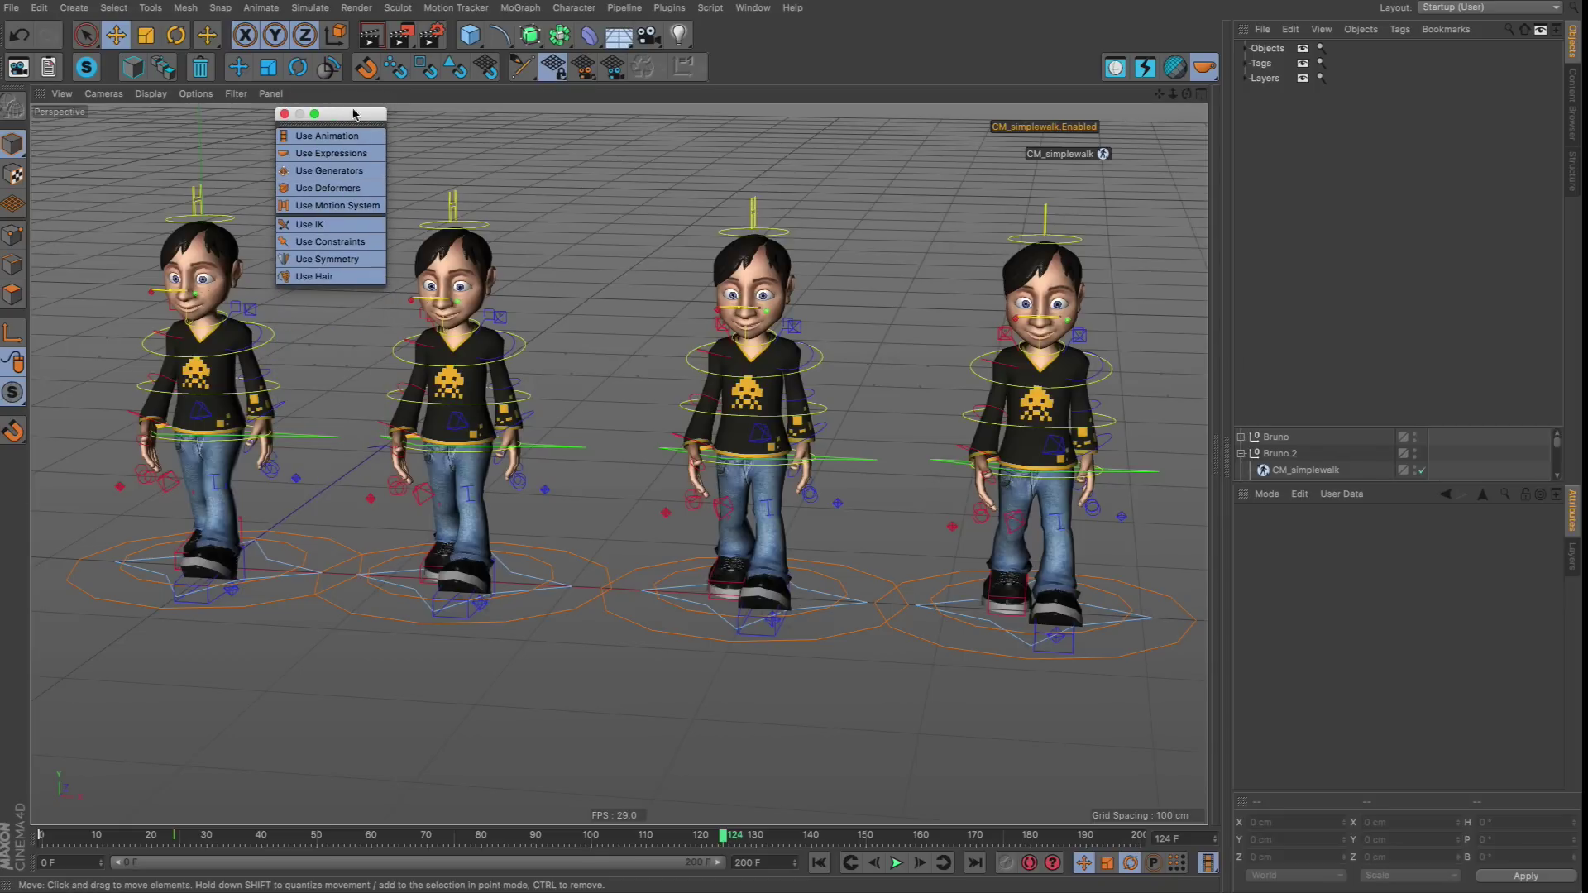
Play the walk animation and turn Use Deformers off and back on to compare playback speed.
left_click(896, 863)
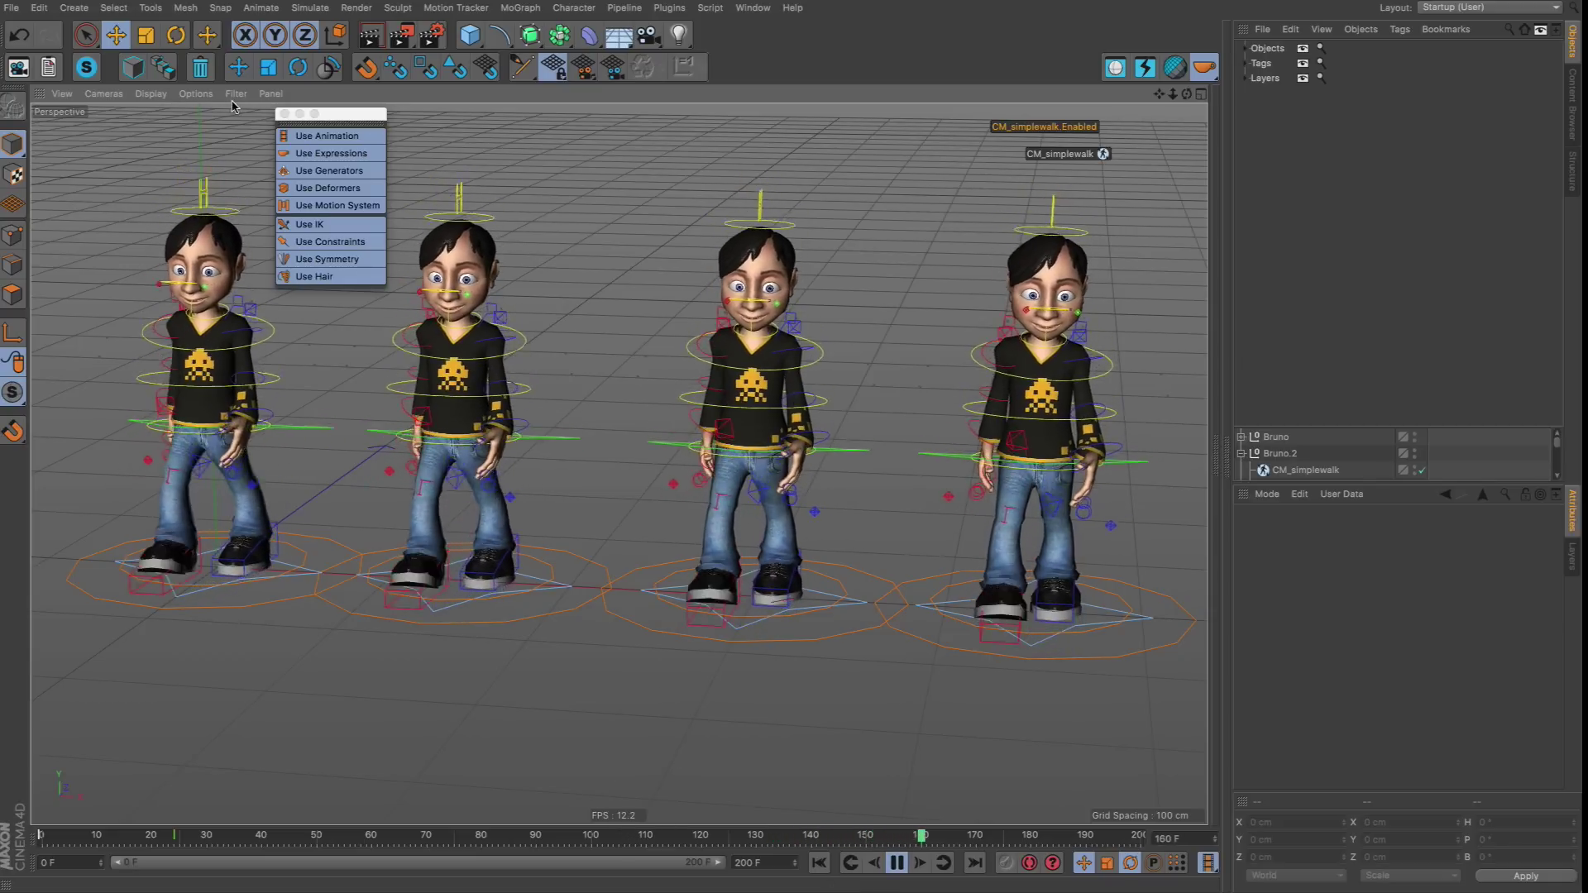
left_click_drag(337, 113, 312, 110)
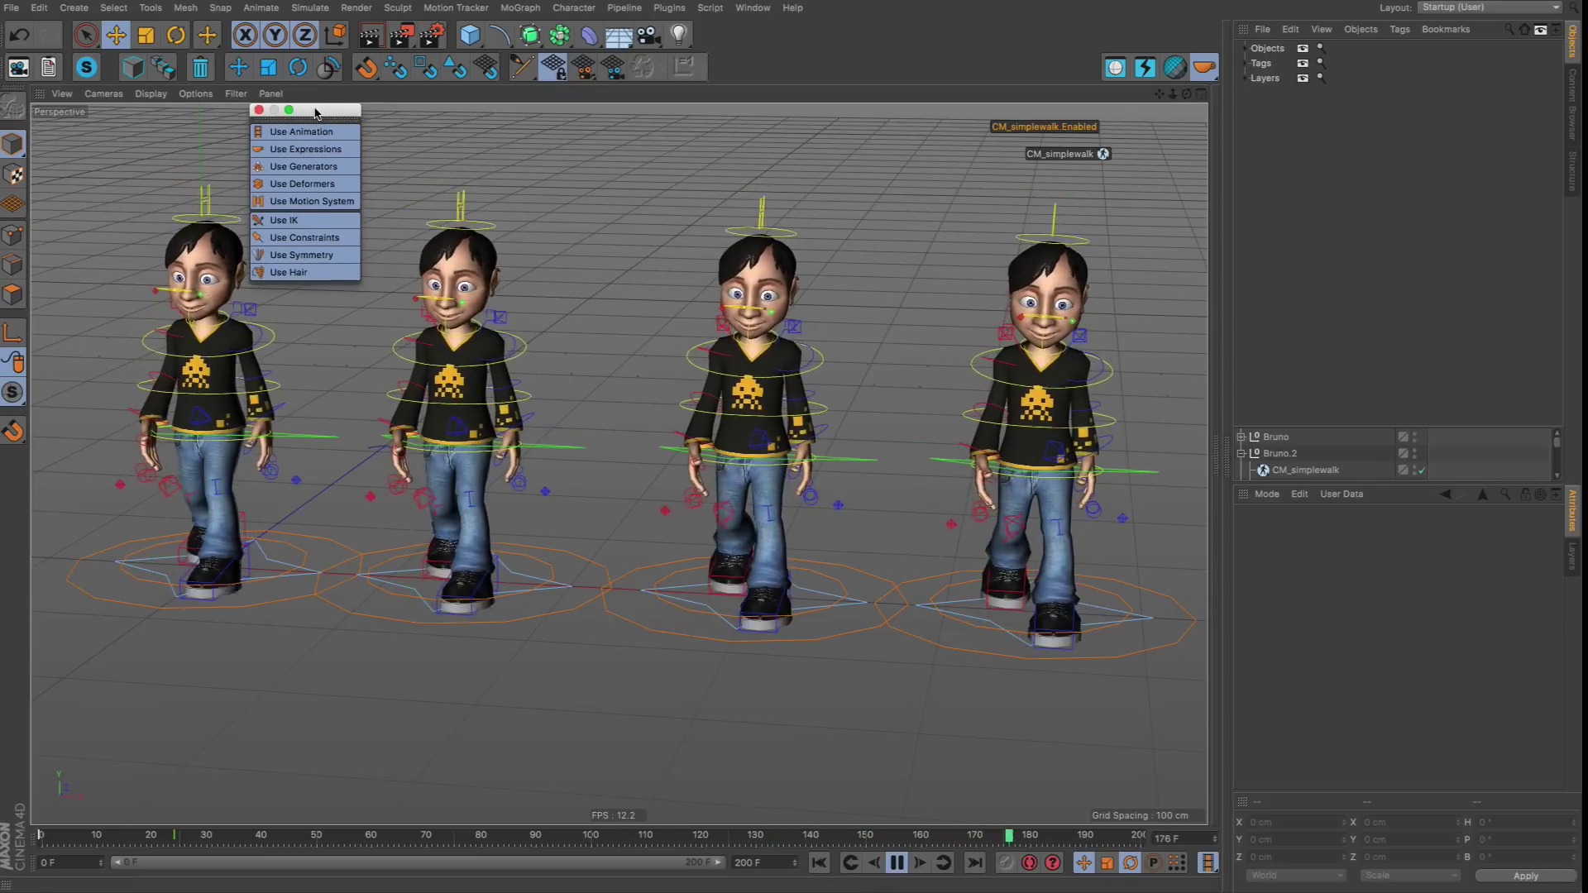
left_click(296, 189)
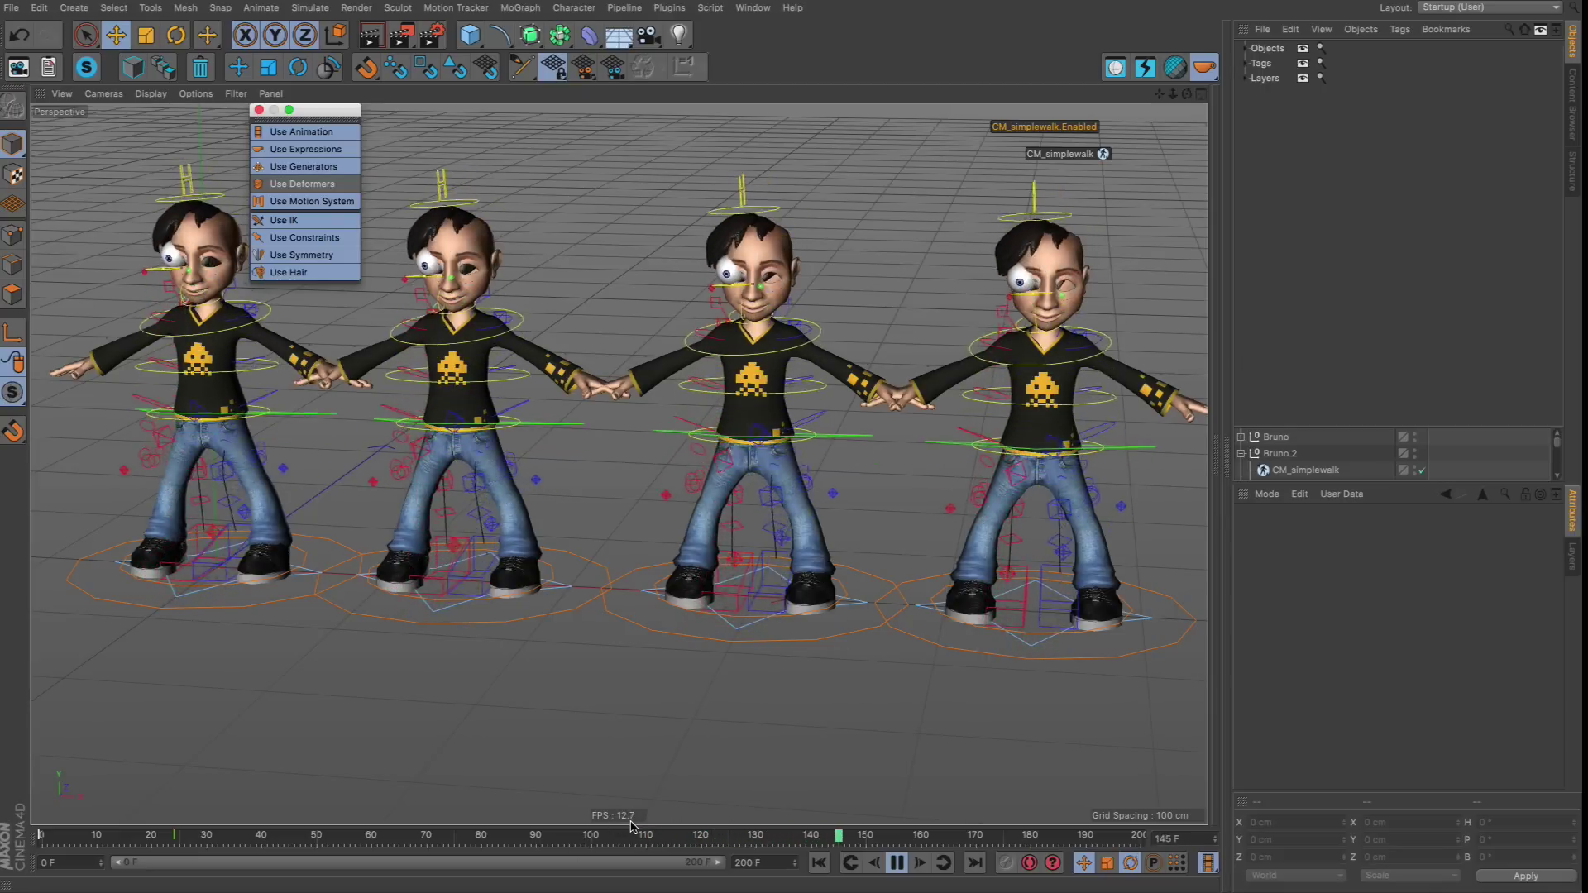
left_click(313, 184)
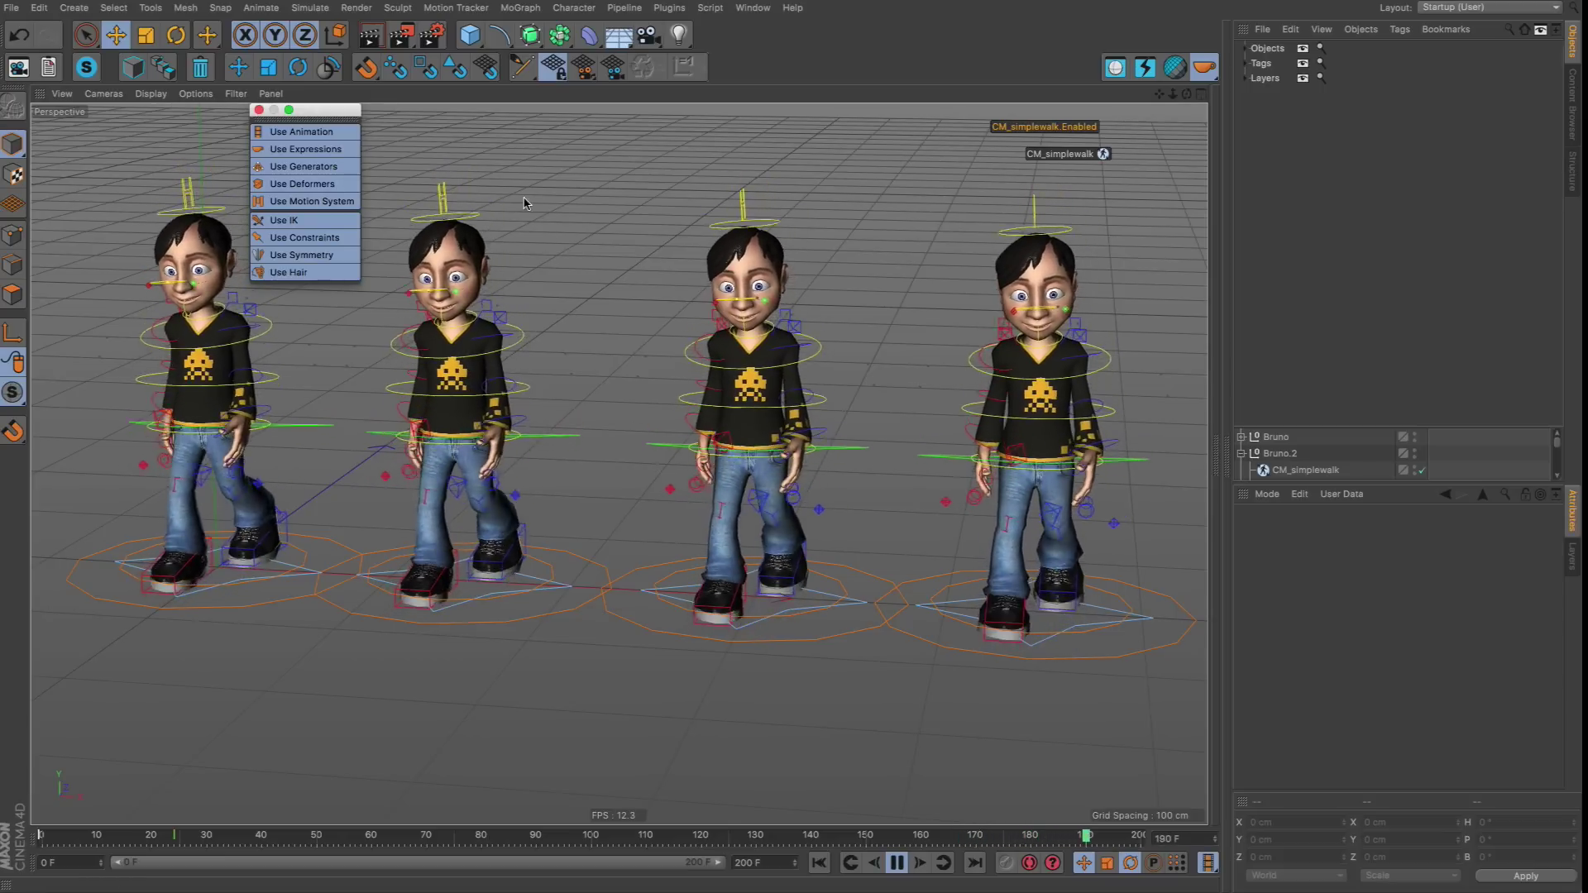
Toggle Use Generators while the walk animation plays, leaving generators turned off for the four characters.
left_click(290, 169)
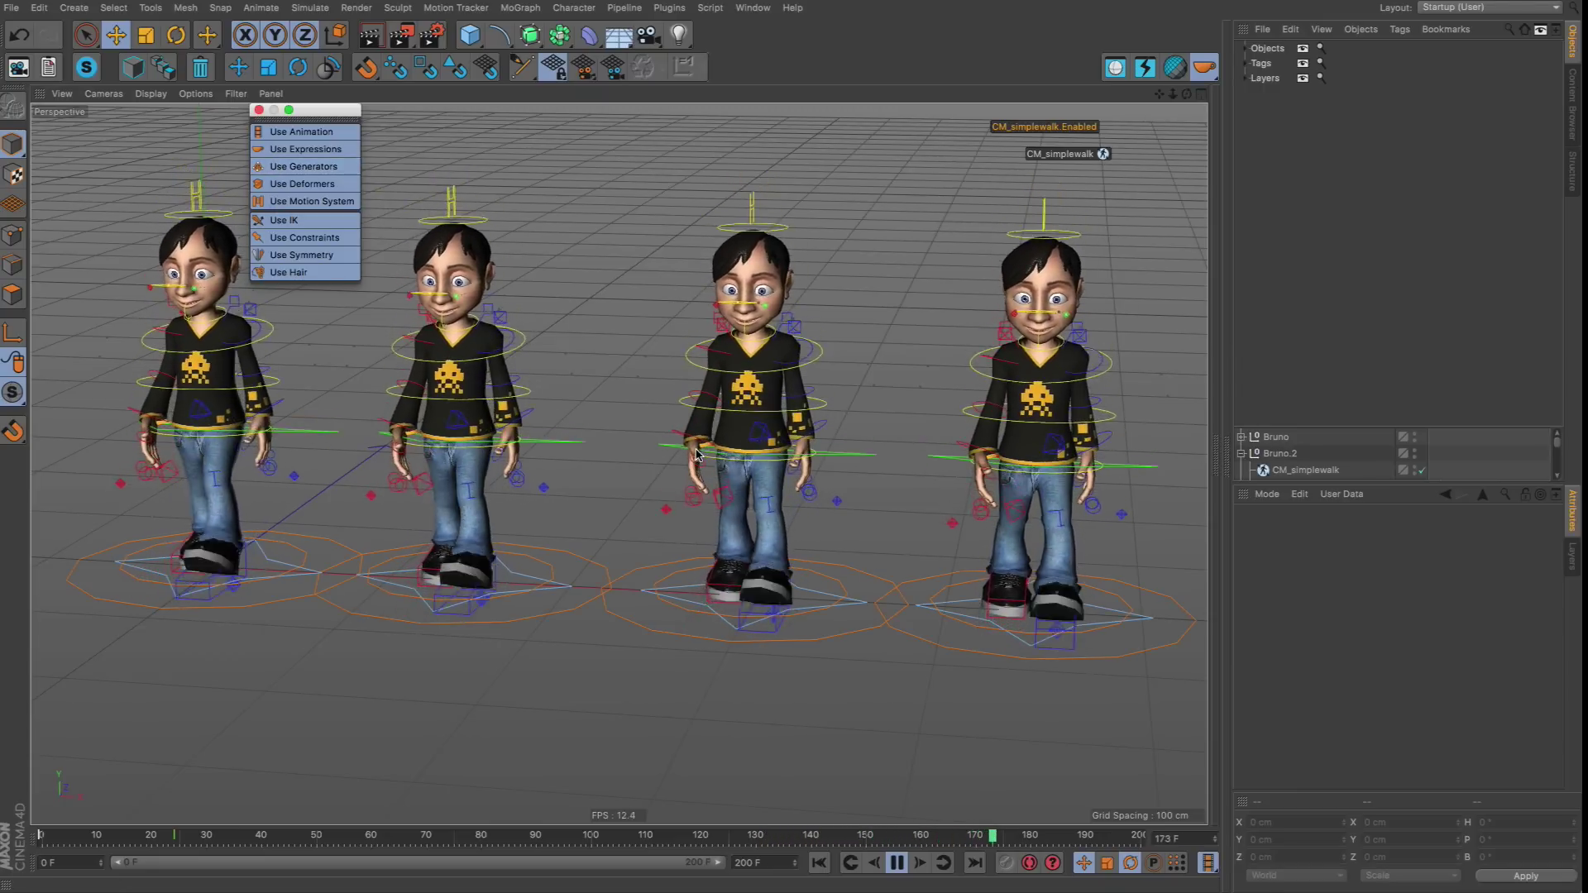
left_click(289, 167)
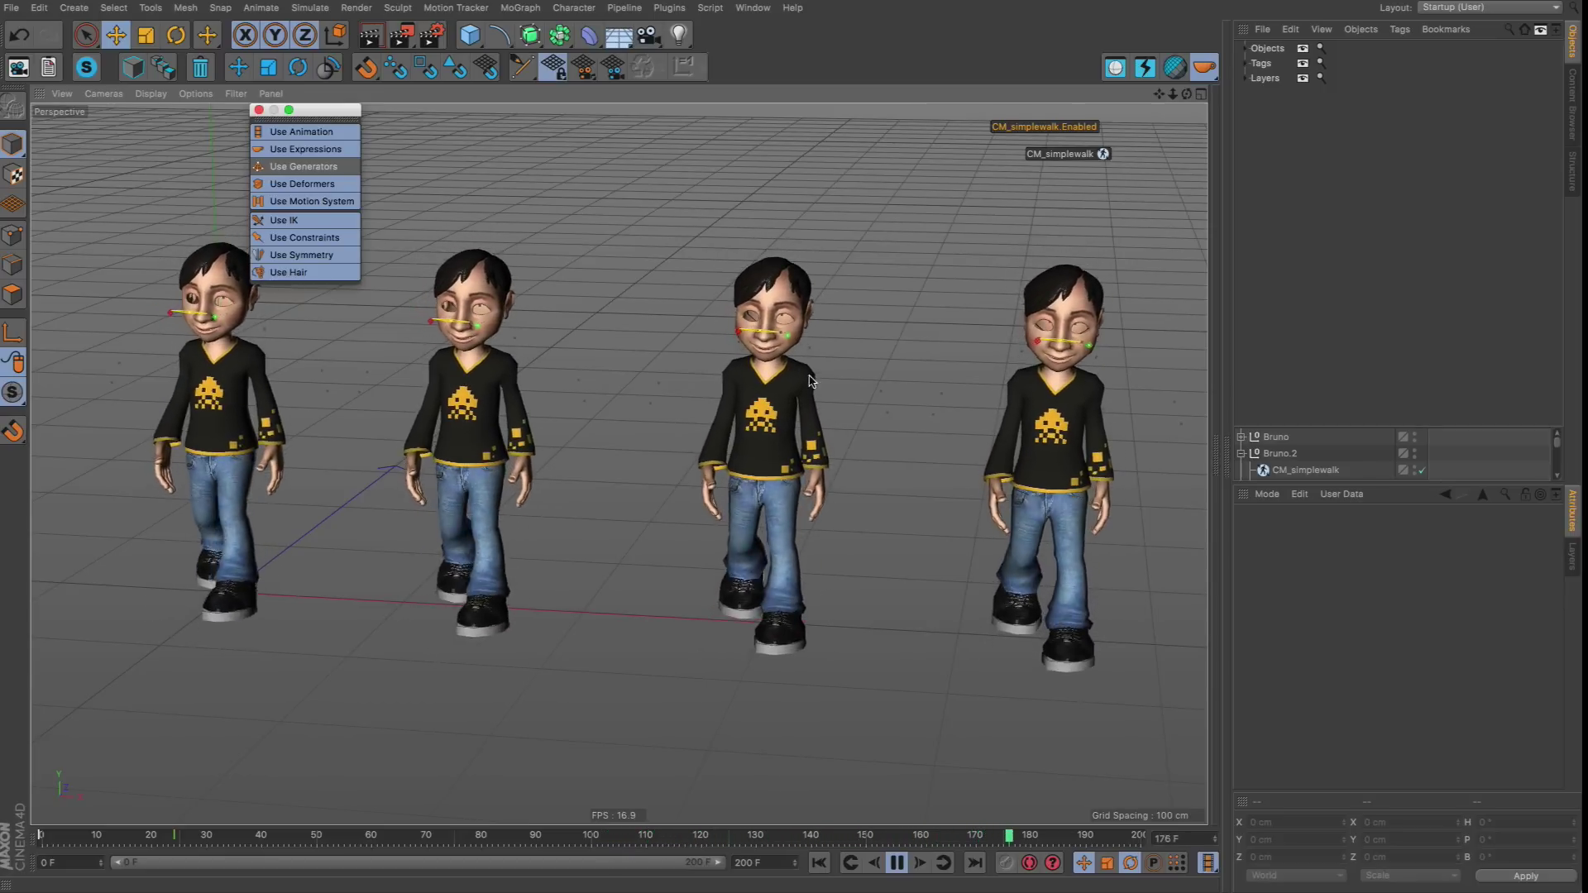
middle_click_drag(812, 381, 778, 417, "alt")
mouse_move(753, 447)
left_mouse_down("alt")
mouse_move(738, 397)
mouse_move(731, 454)
left_mouse_up("alt")
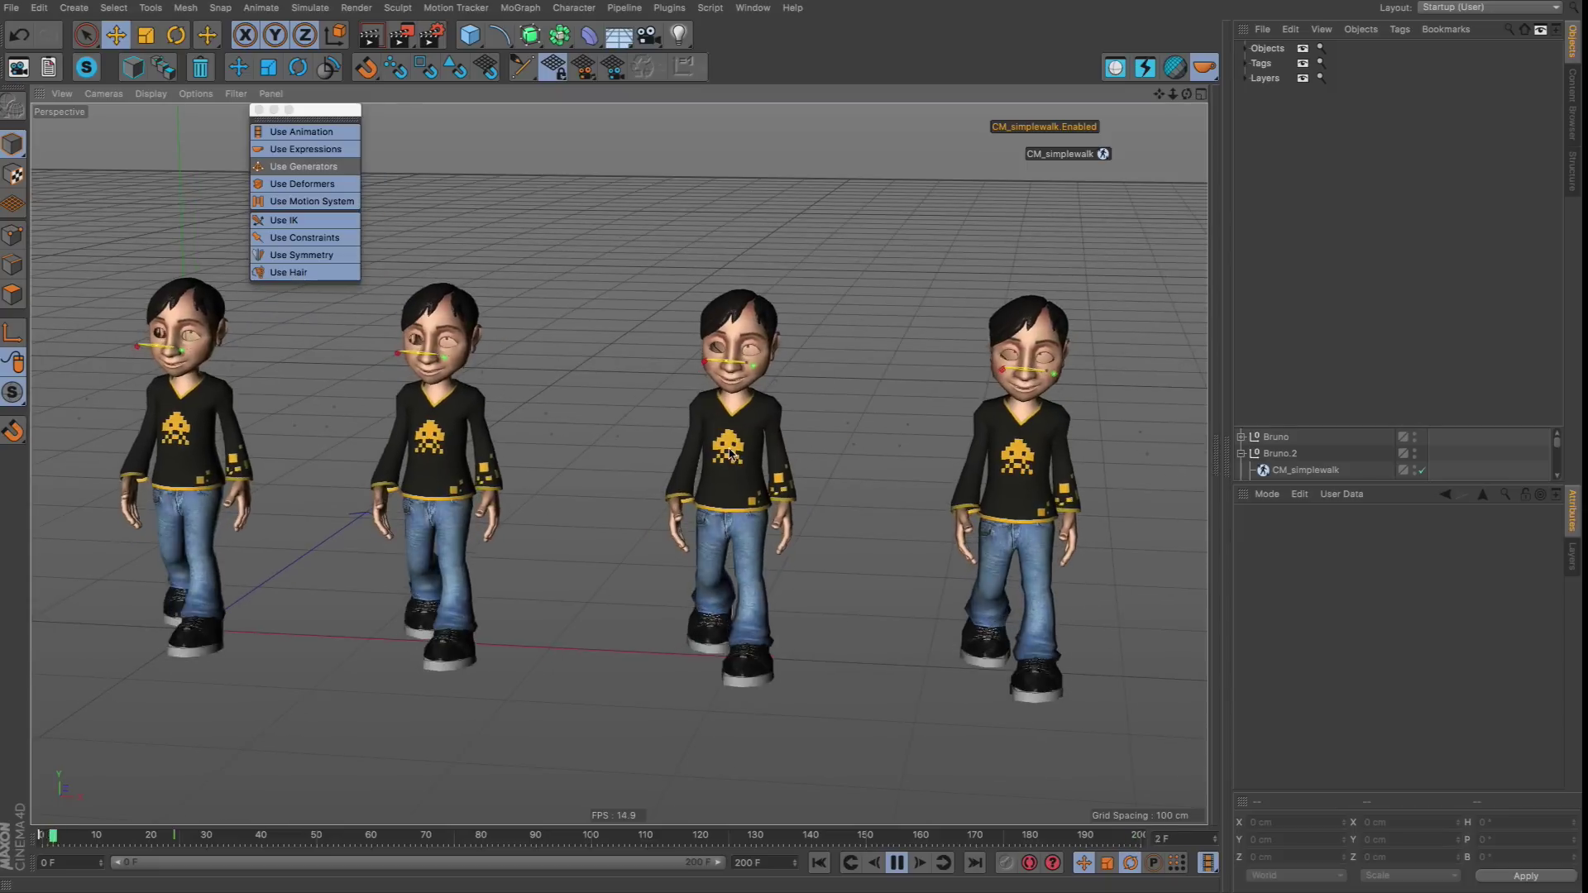
middle_click_drag(761, 454, 790, 382, "alt")
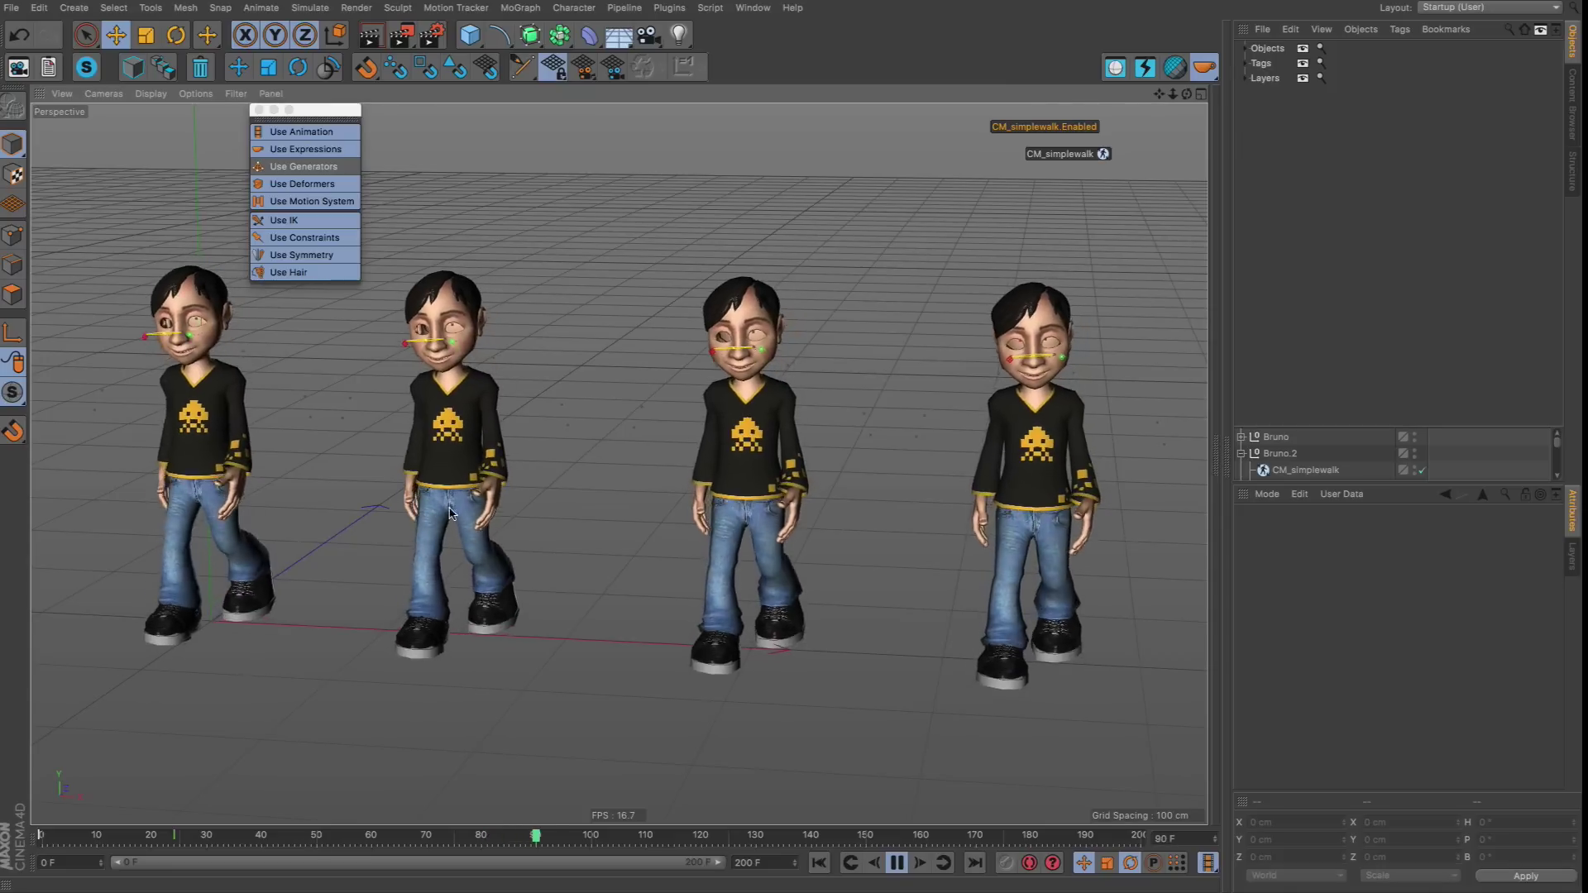
Stop playback, return to the first frame and turn Use Generators on for the four characters.
middle_click_drag(760, 515, 687, 536, "alt")
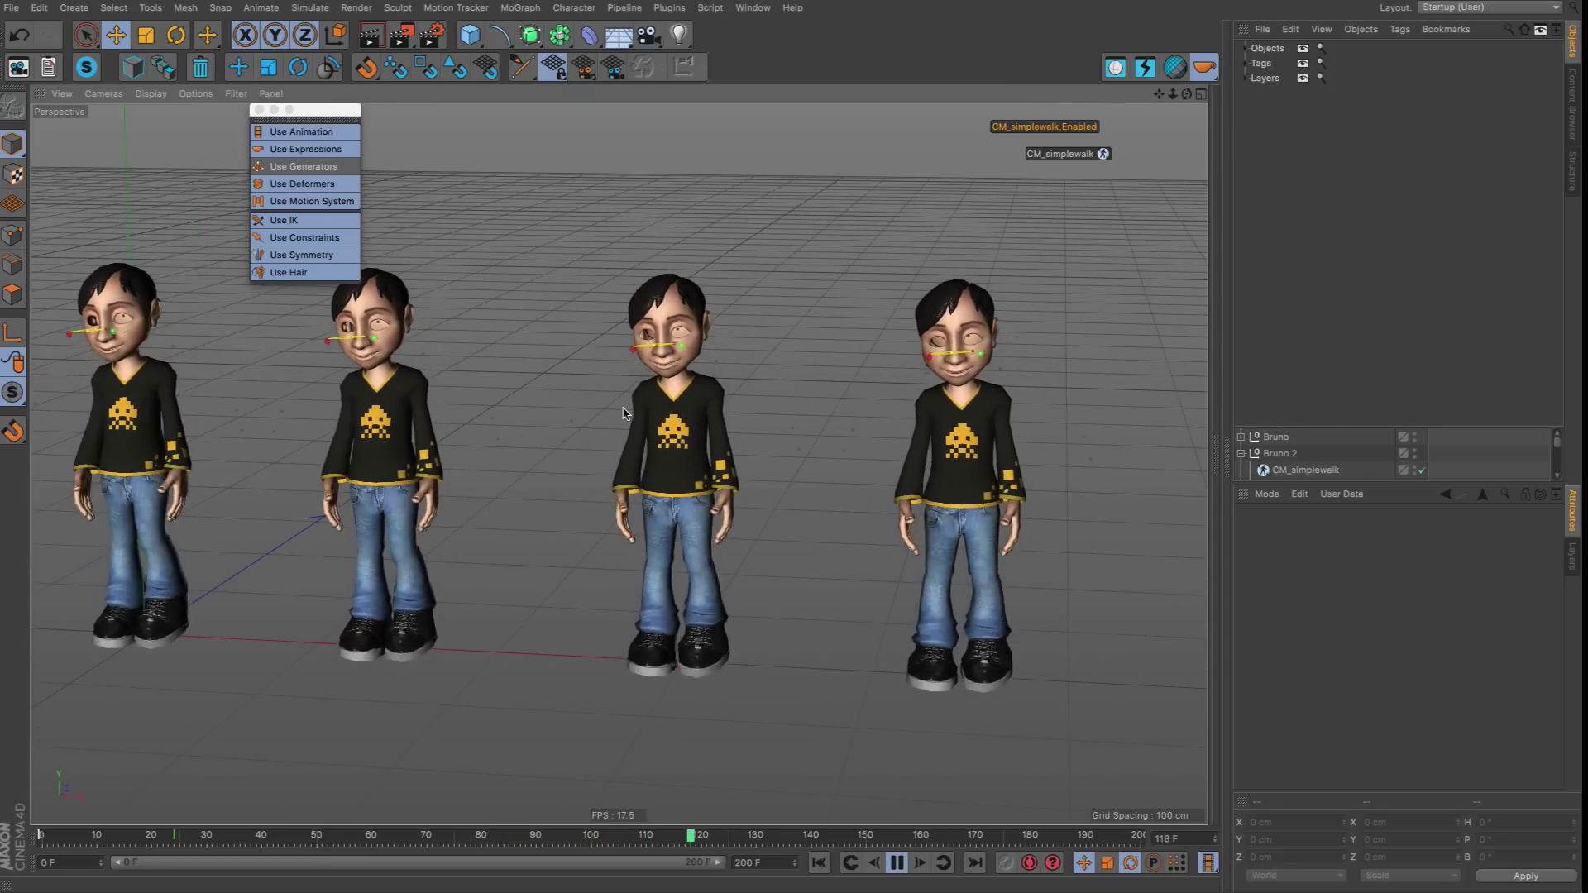
left_click(897, 862)
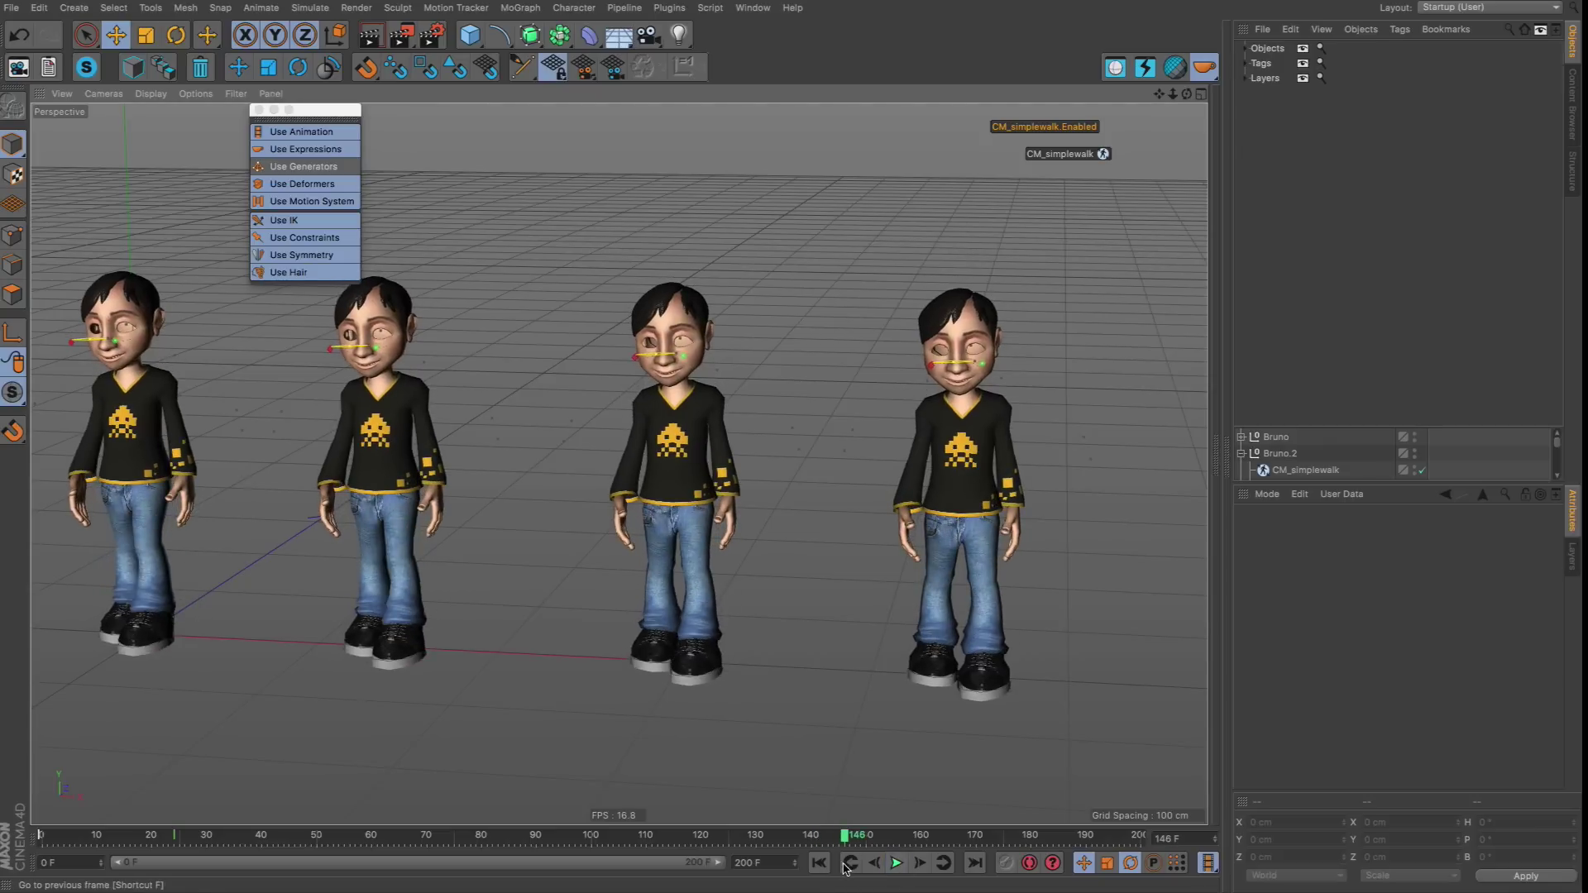
left_click(819, 862)
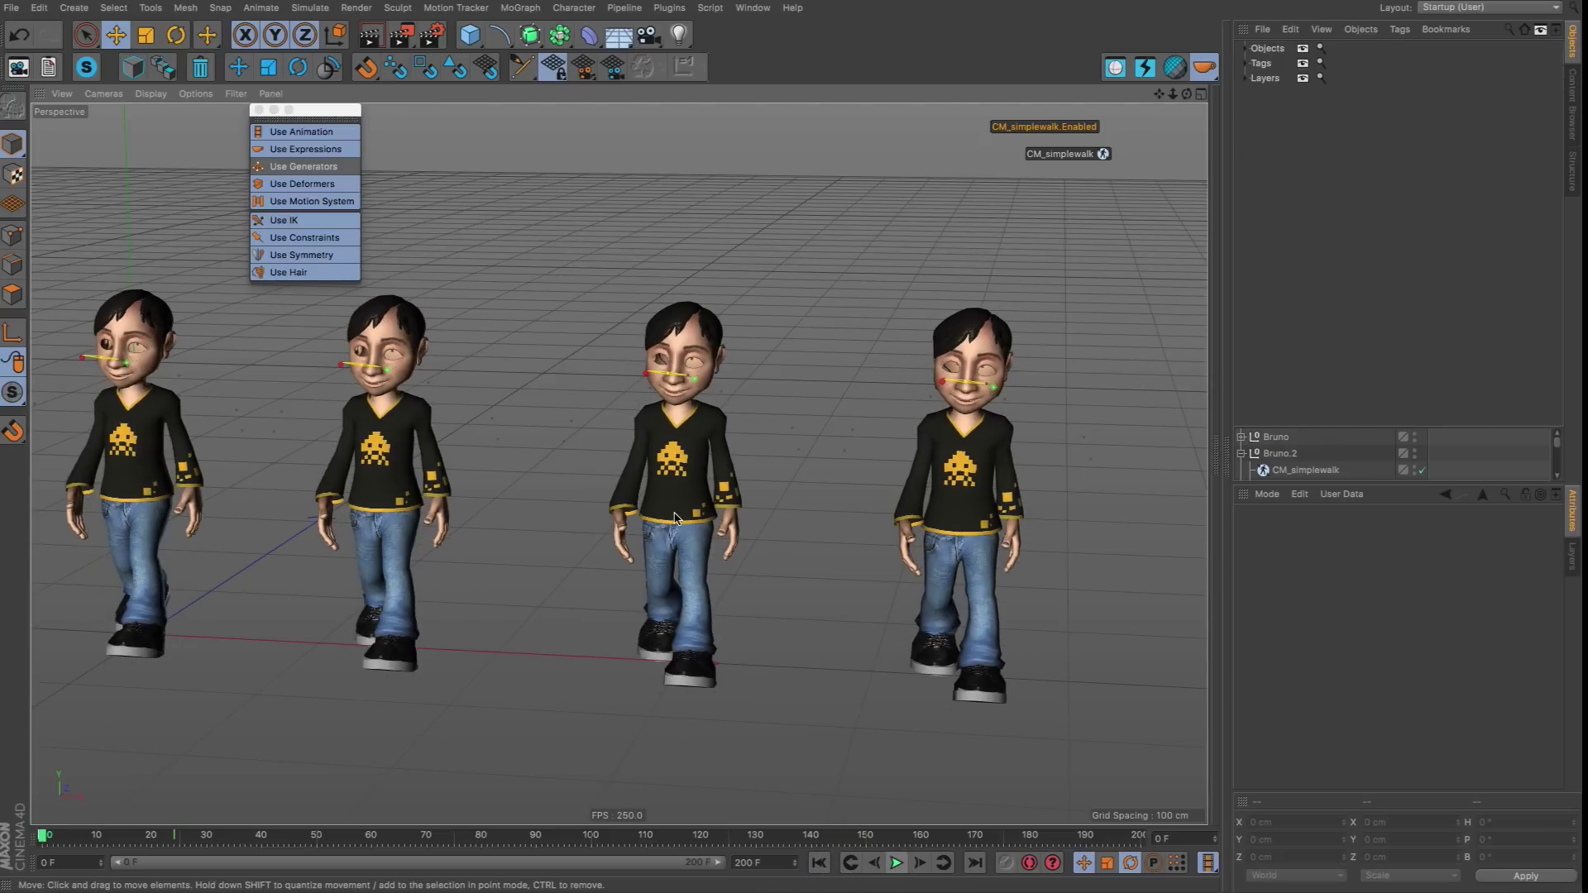
mouse_move(666, 413)
left_mouse_down("alt")
mouse_move(720, 416)
mouse_move(623, 416)
mouse_move(671, 425)
left_mouse_up("alt")
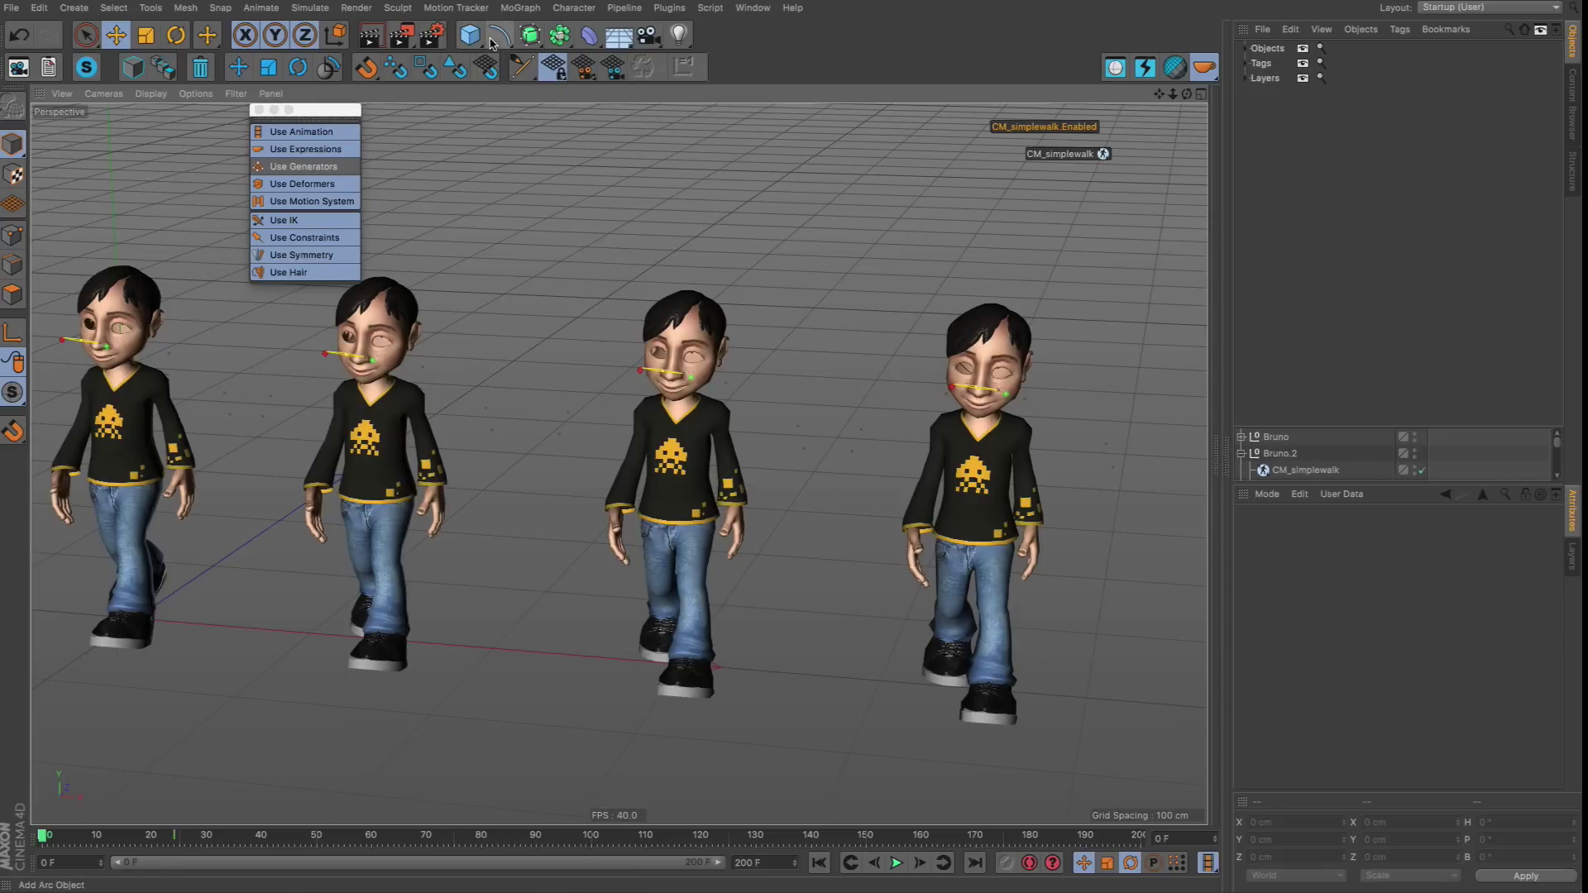
left_click(279, 166)
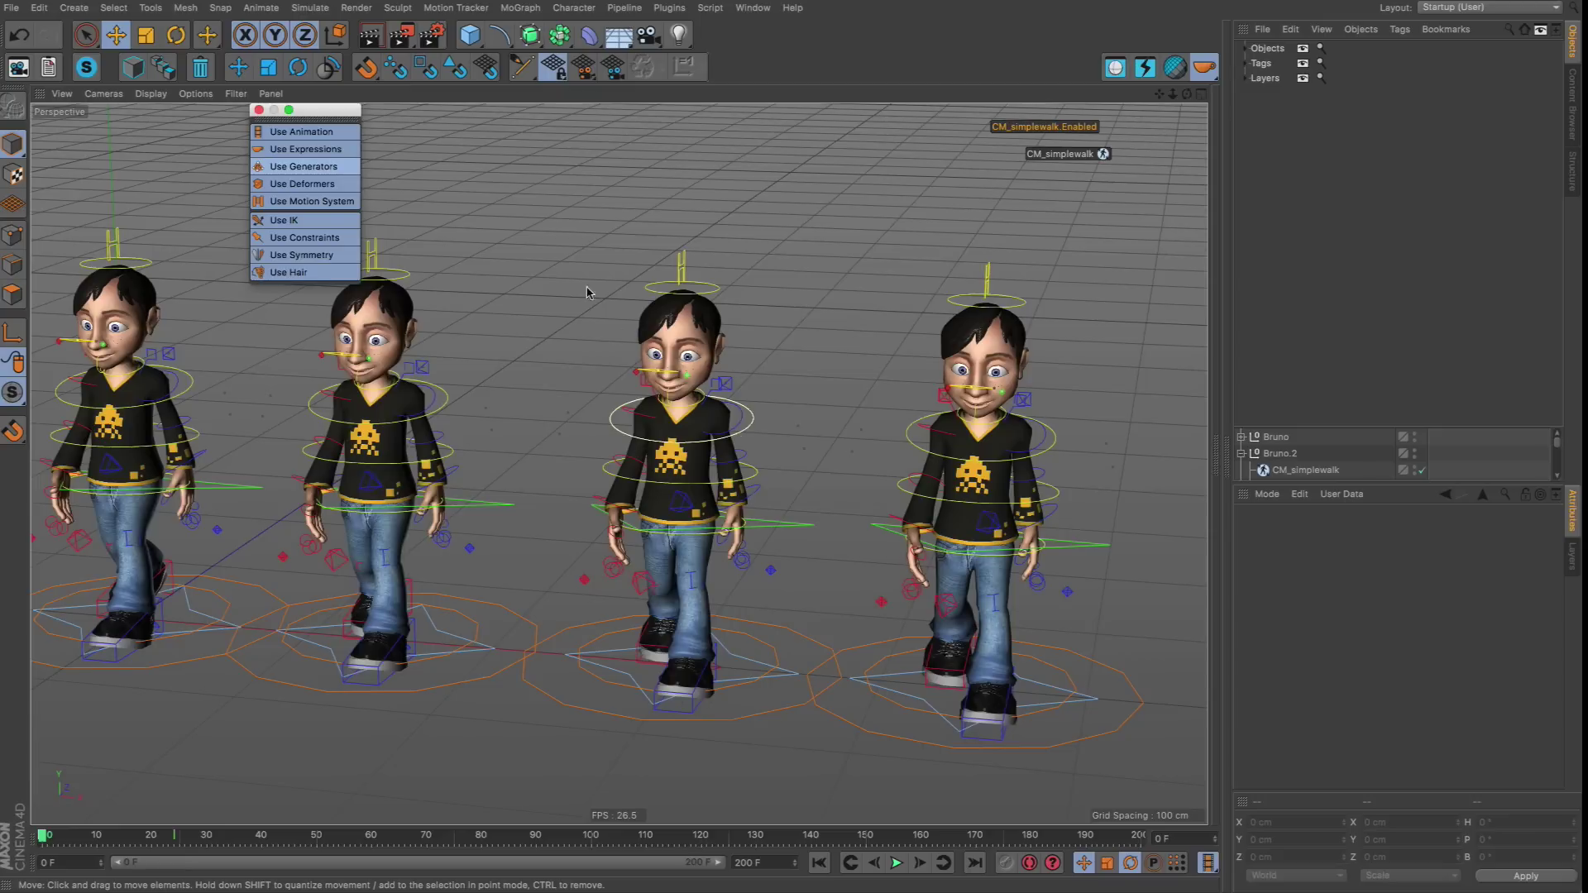
Add a torus at the third Bruno character, scaled down to about 180 cm wide, and reduce its subdivisions.
left_click(469, 34)
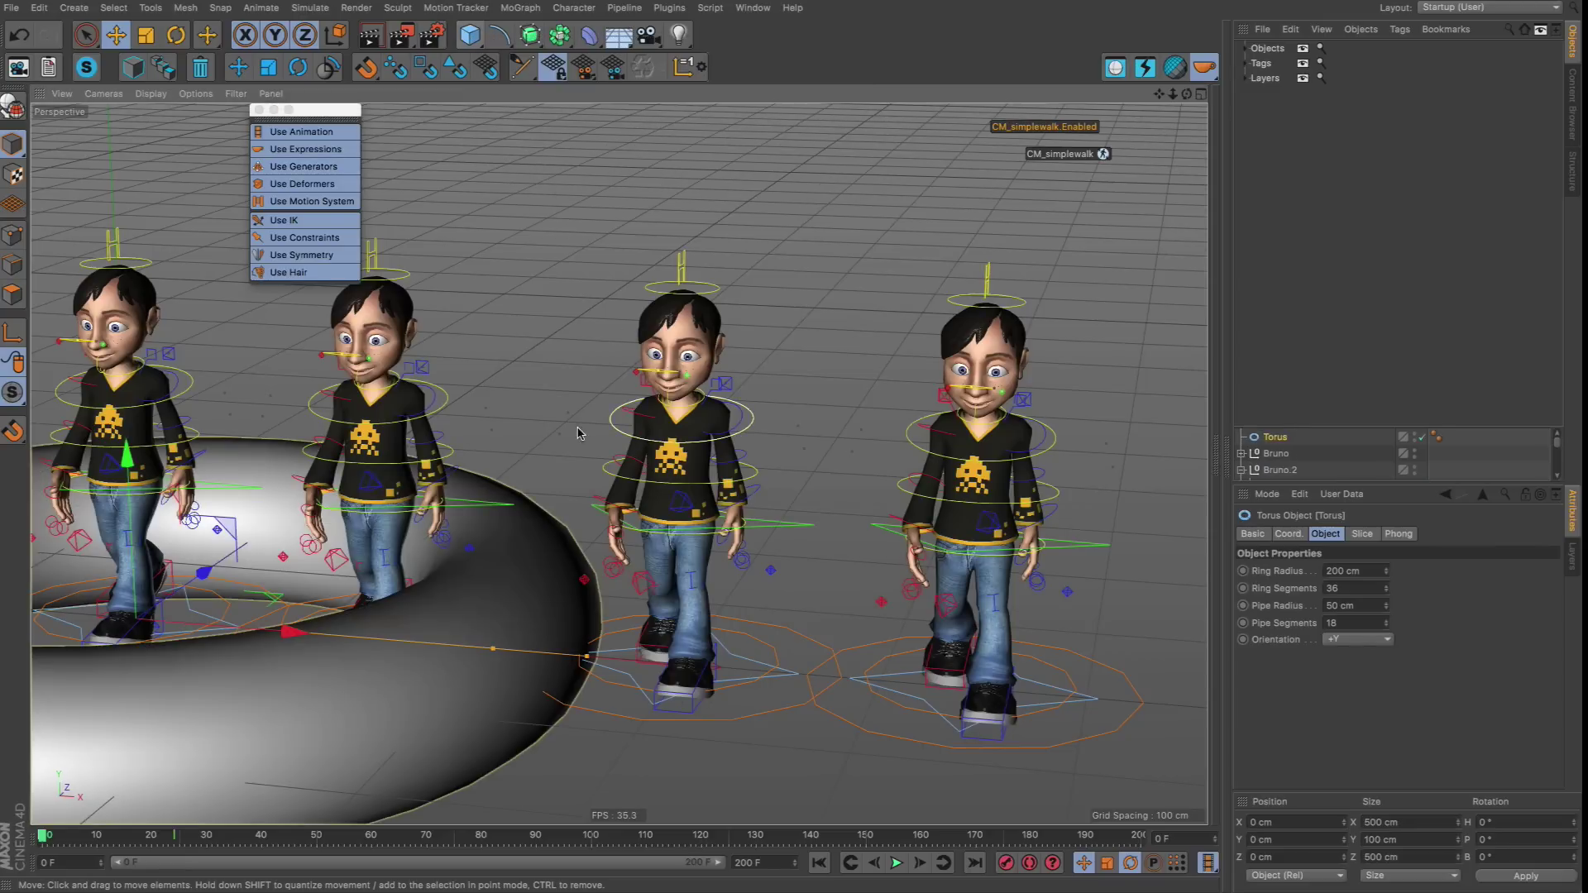
left_click_drag(639, 386, 1072, 462)
key("t")
left_click_drag(1097, 299, 1126, 80)
left_click(1175, 68)
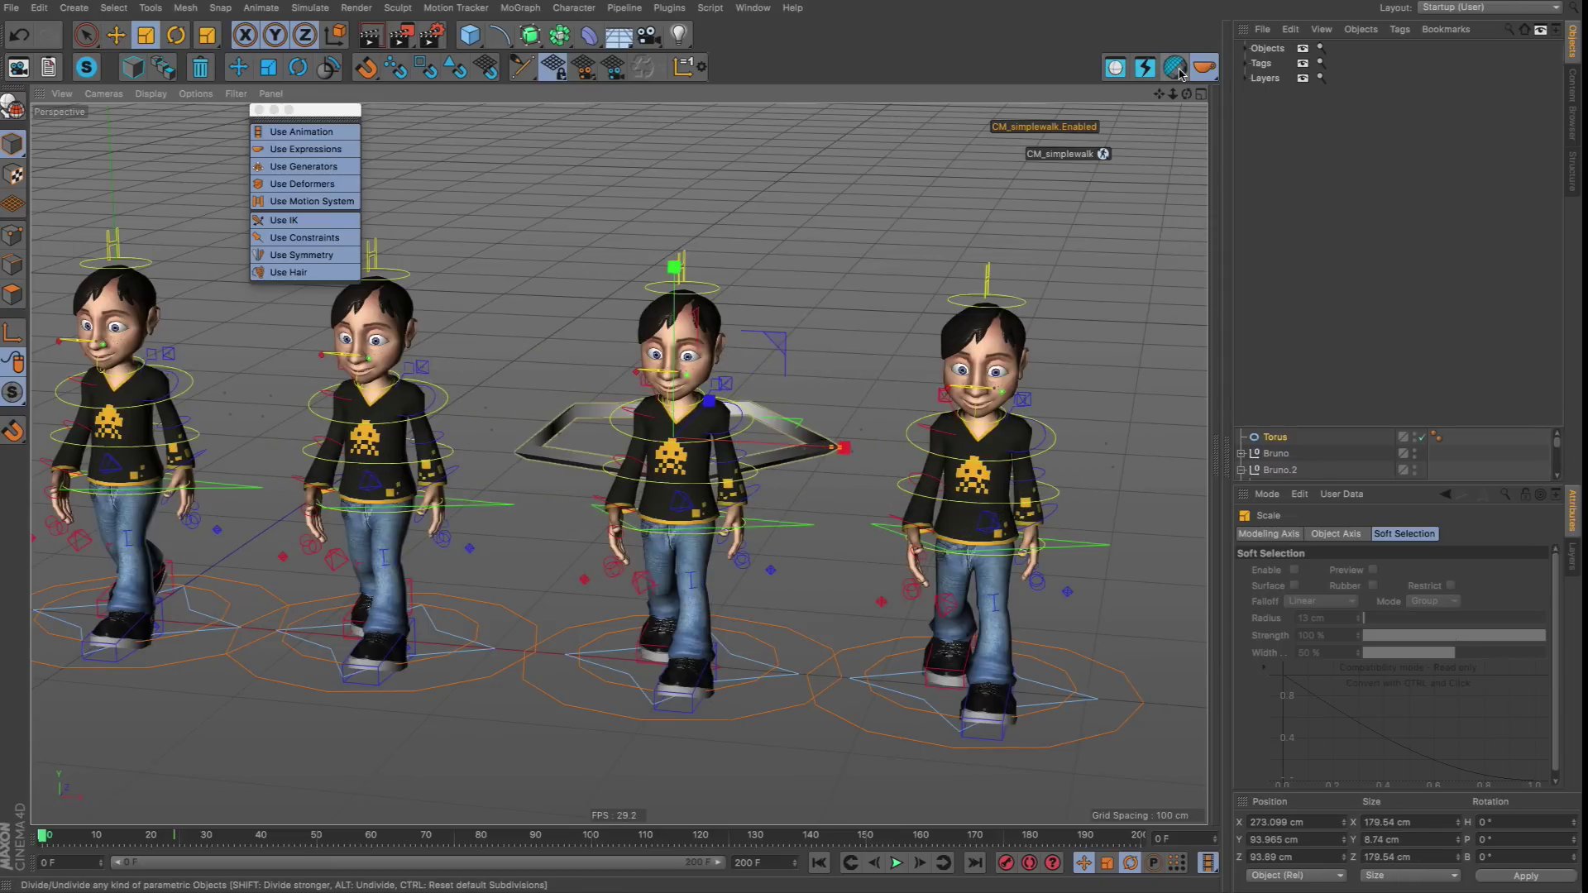
left_click(1175, 68)
Move the torus around the third character's torso, to about X 291 cm, Y 101 cm, Z -5 cm.
left_click_drag(868, 343, 831, 401, "alt")
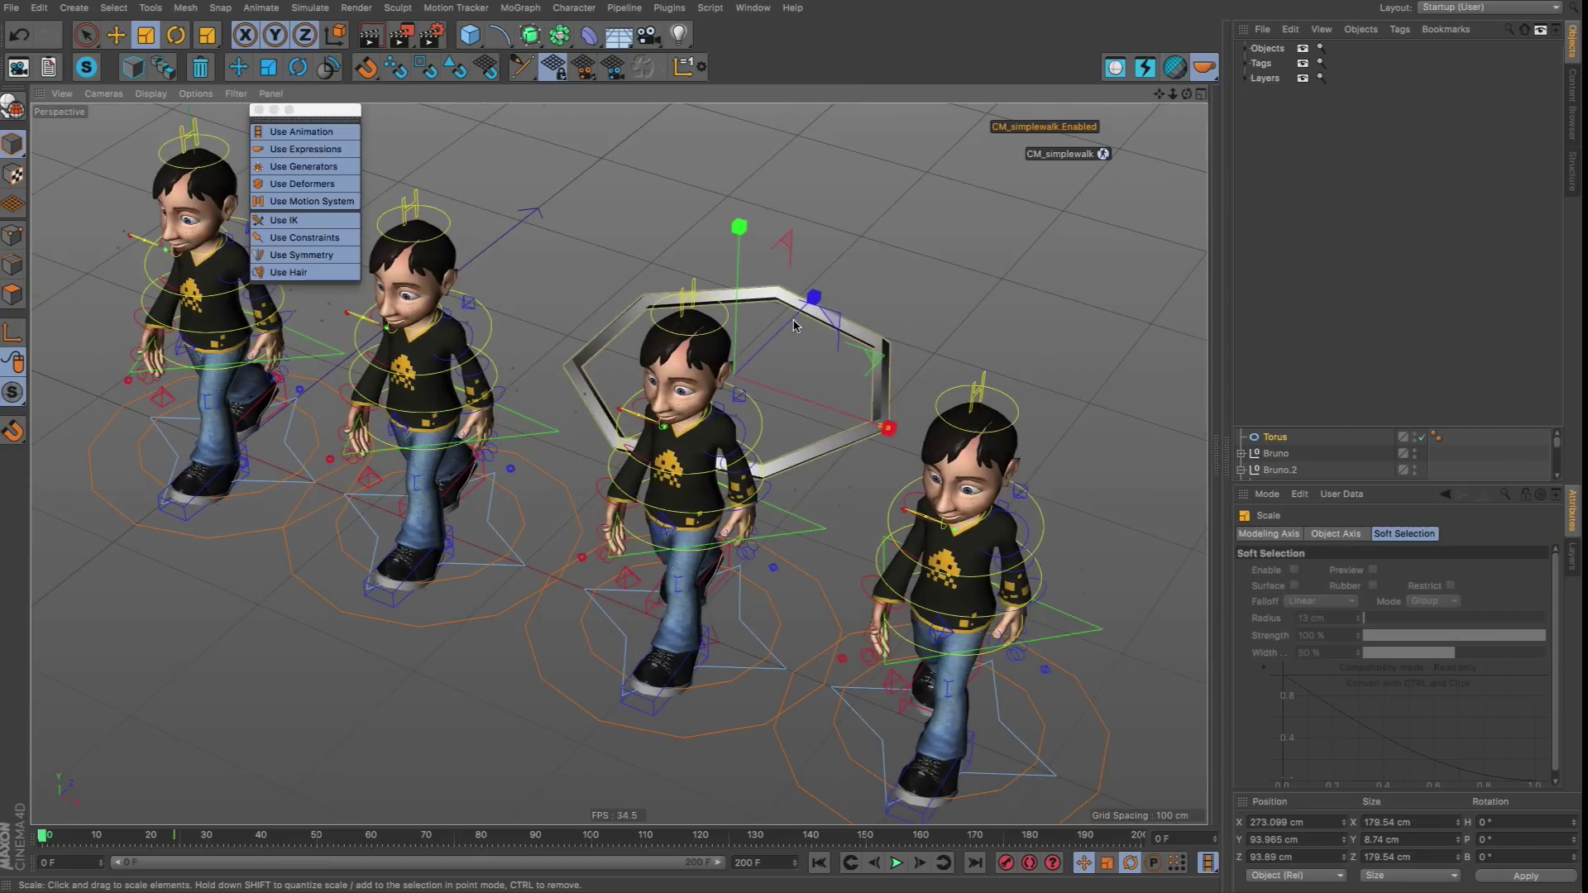
key("e")
left_click_drag(810, 301, 777, 381)
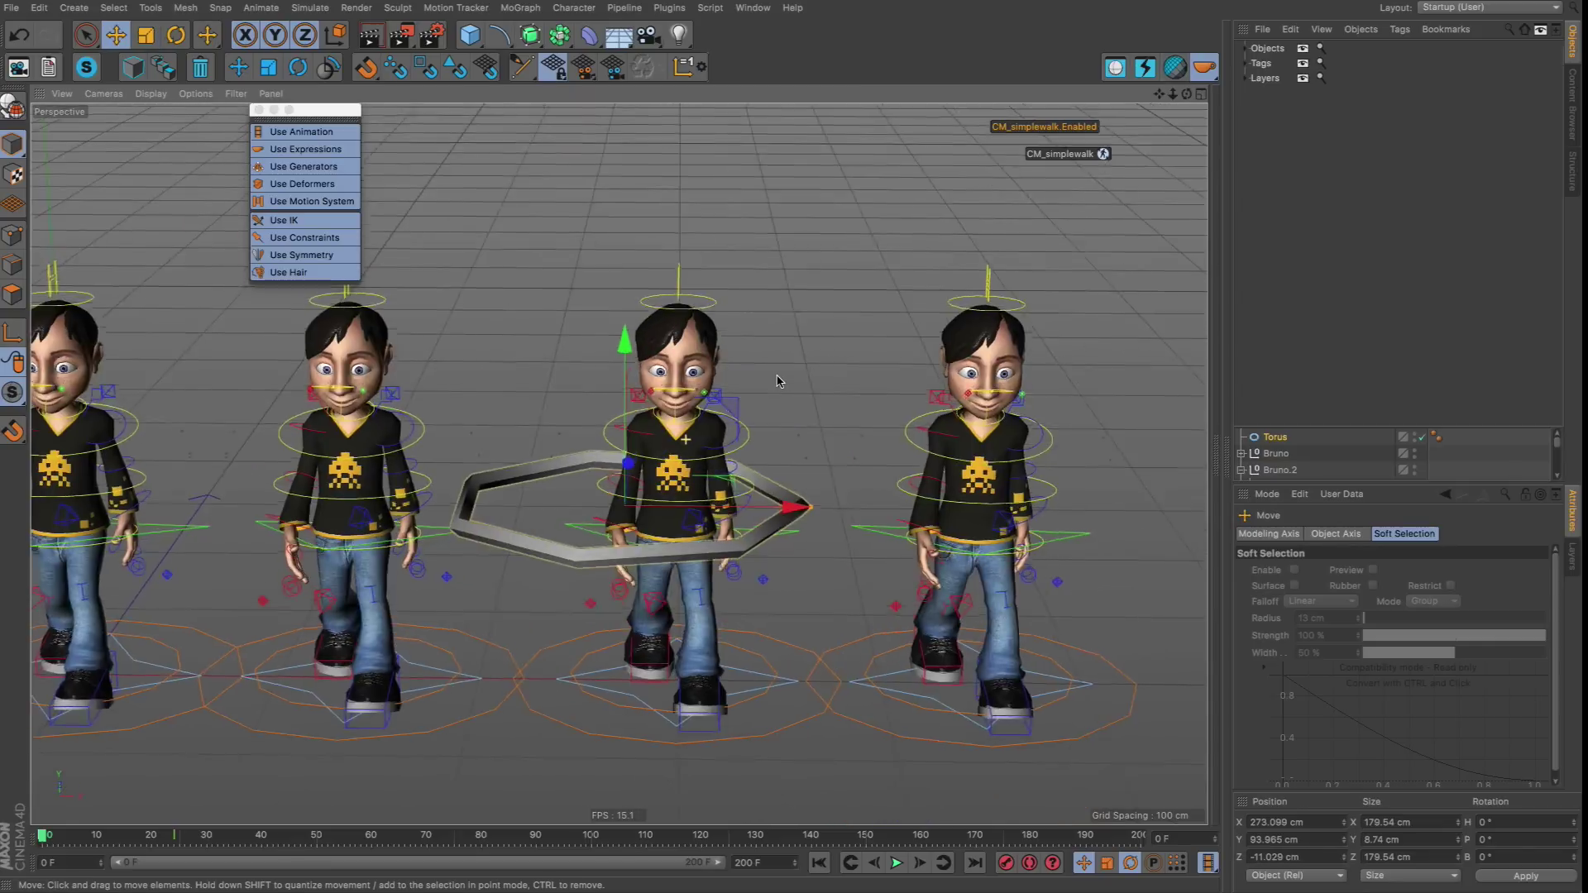
scroll(776, 381, "up", 4)
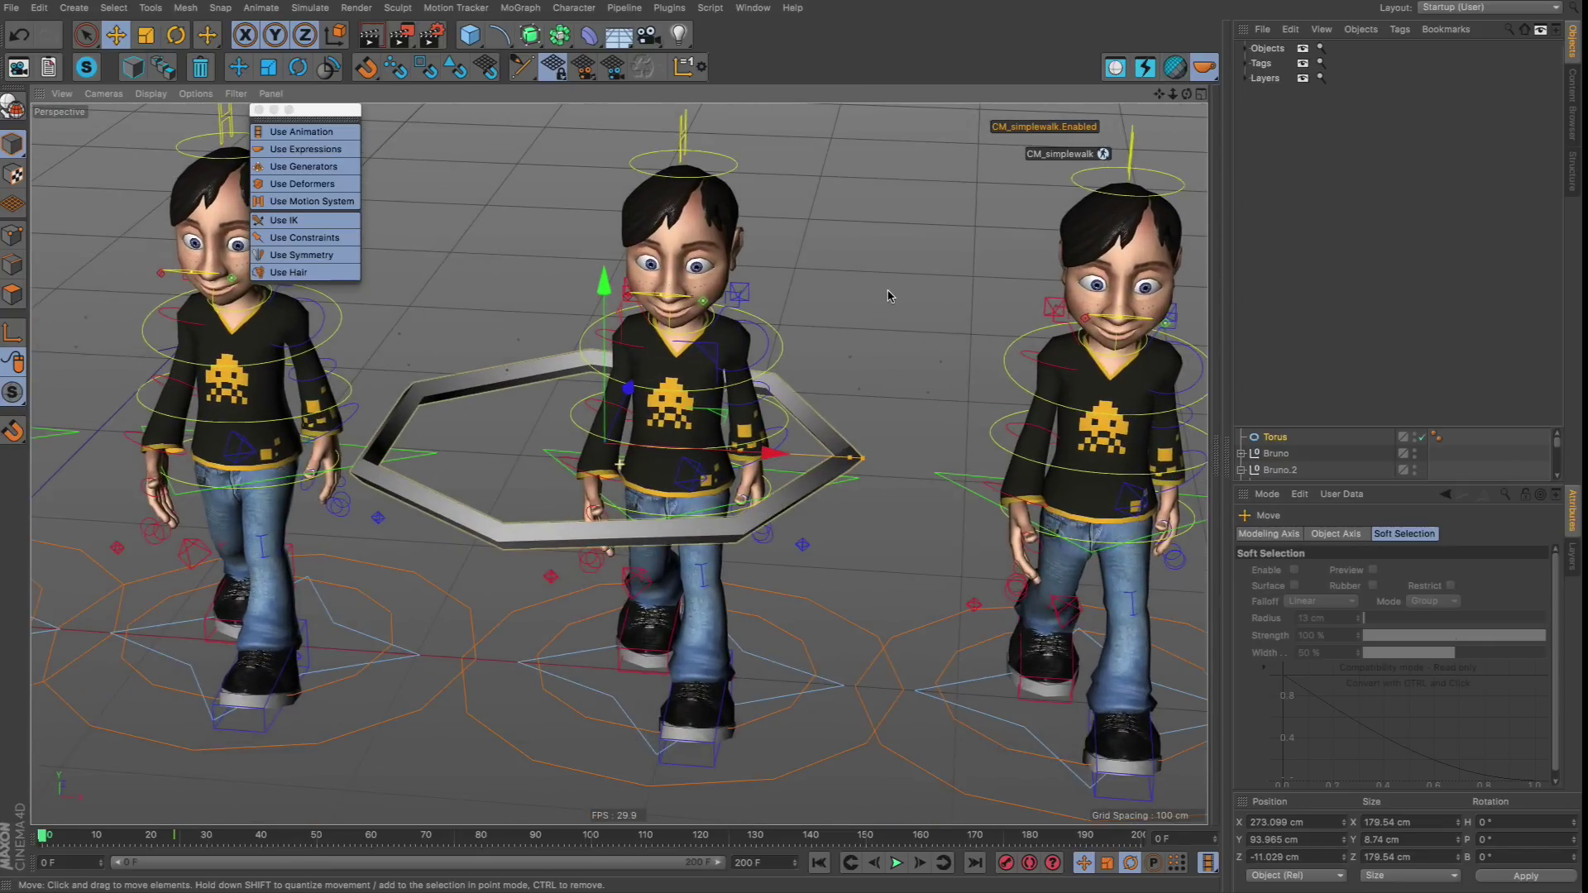
left_click_drag(805, 355, 858, 333)
left_click_drag(786, 379, 747, 341, "alt")
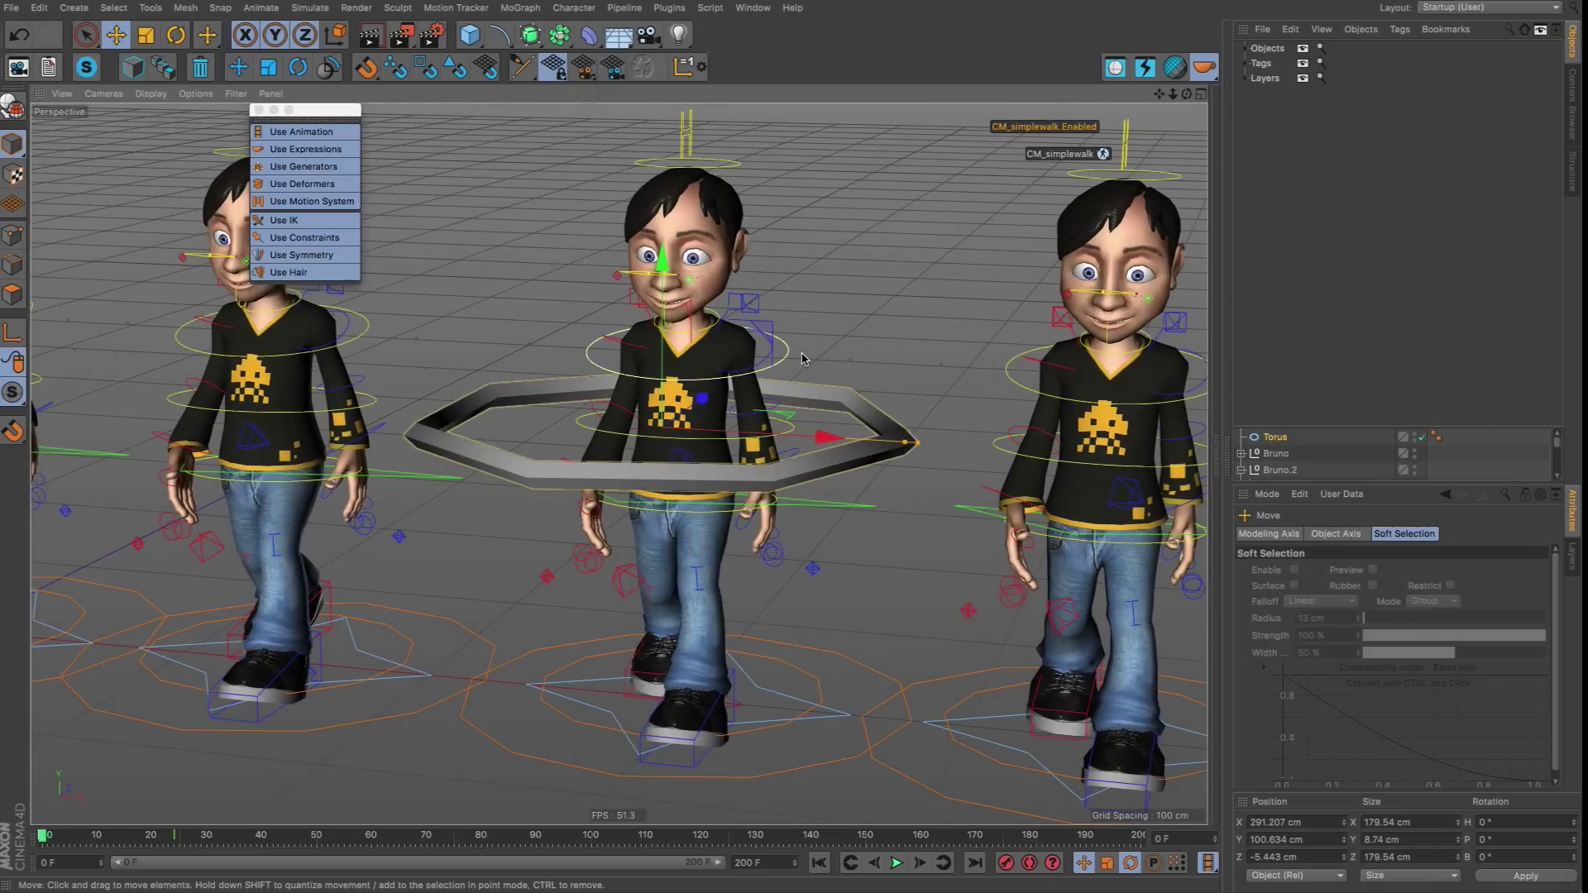
Deselect the torus and try to pick it again directly in the perspective view.
left_click(926, 359)
middle_click_drag(1063, 470, 991, 447, "alt")
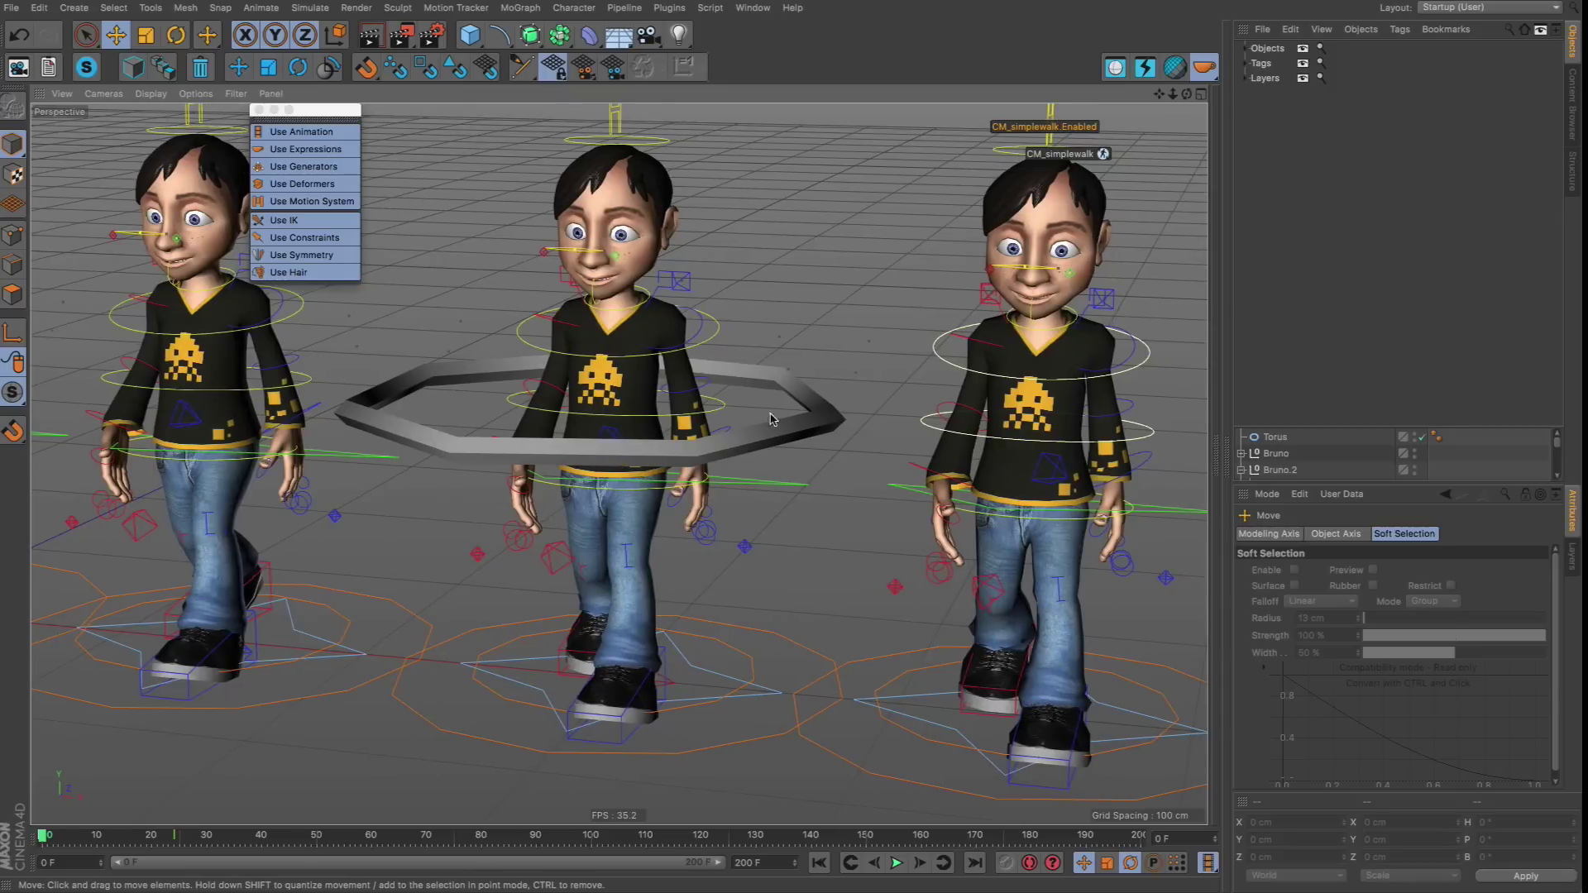
right_click_drag(771, 419, 663, 439, "alt")
middle_click_drag(670, 419, 697, 513, "alt")
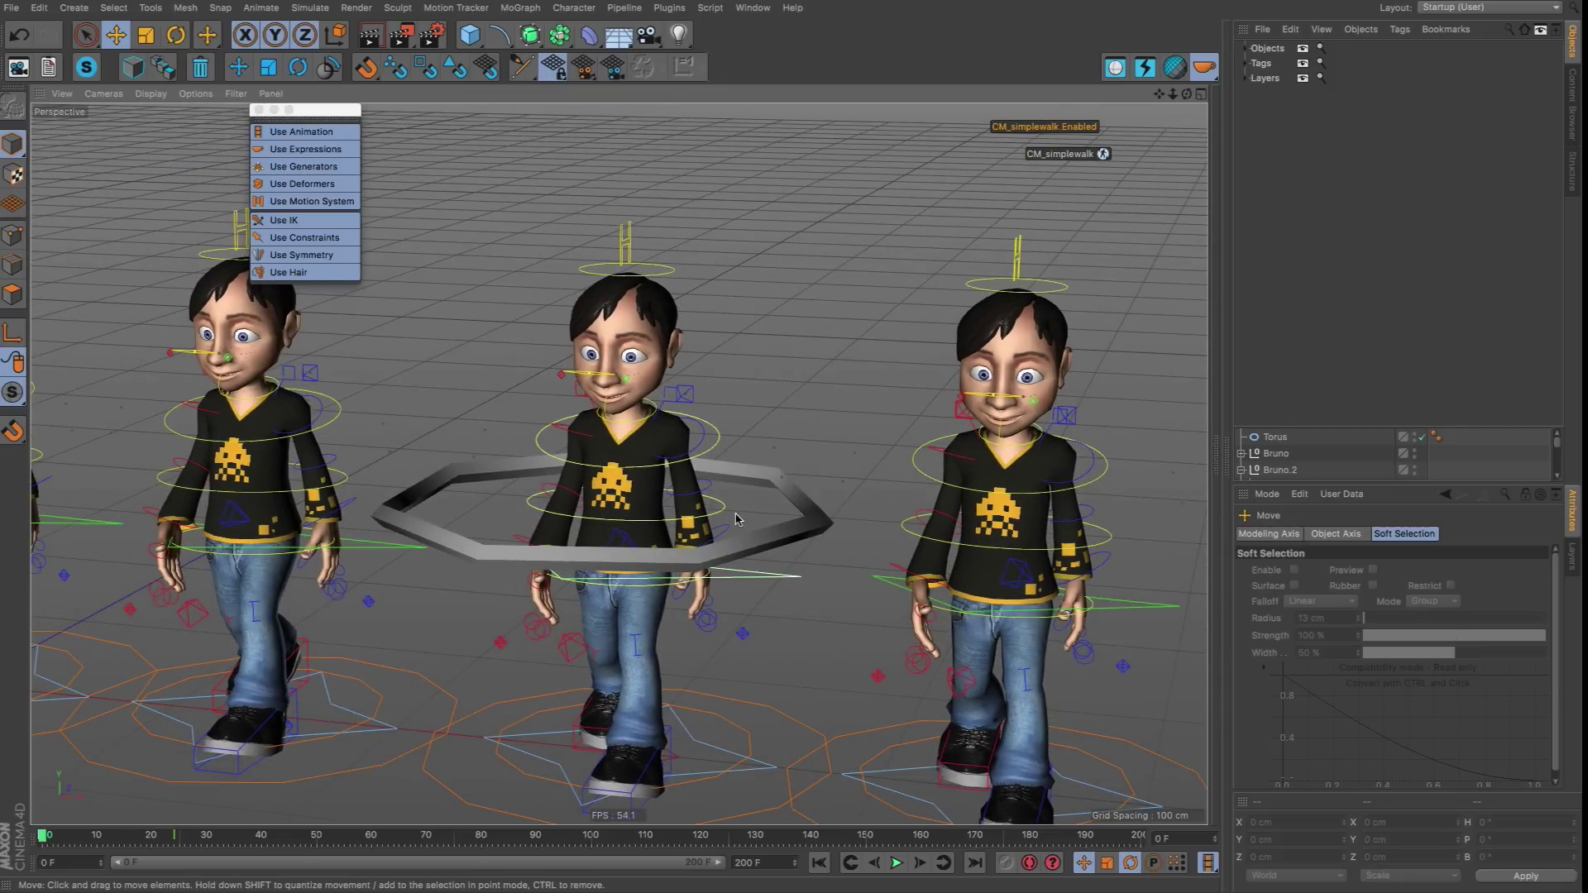
left_click(789, 481)
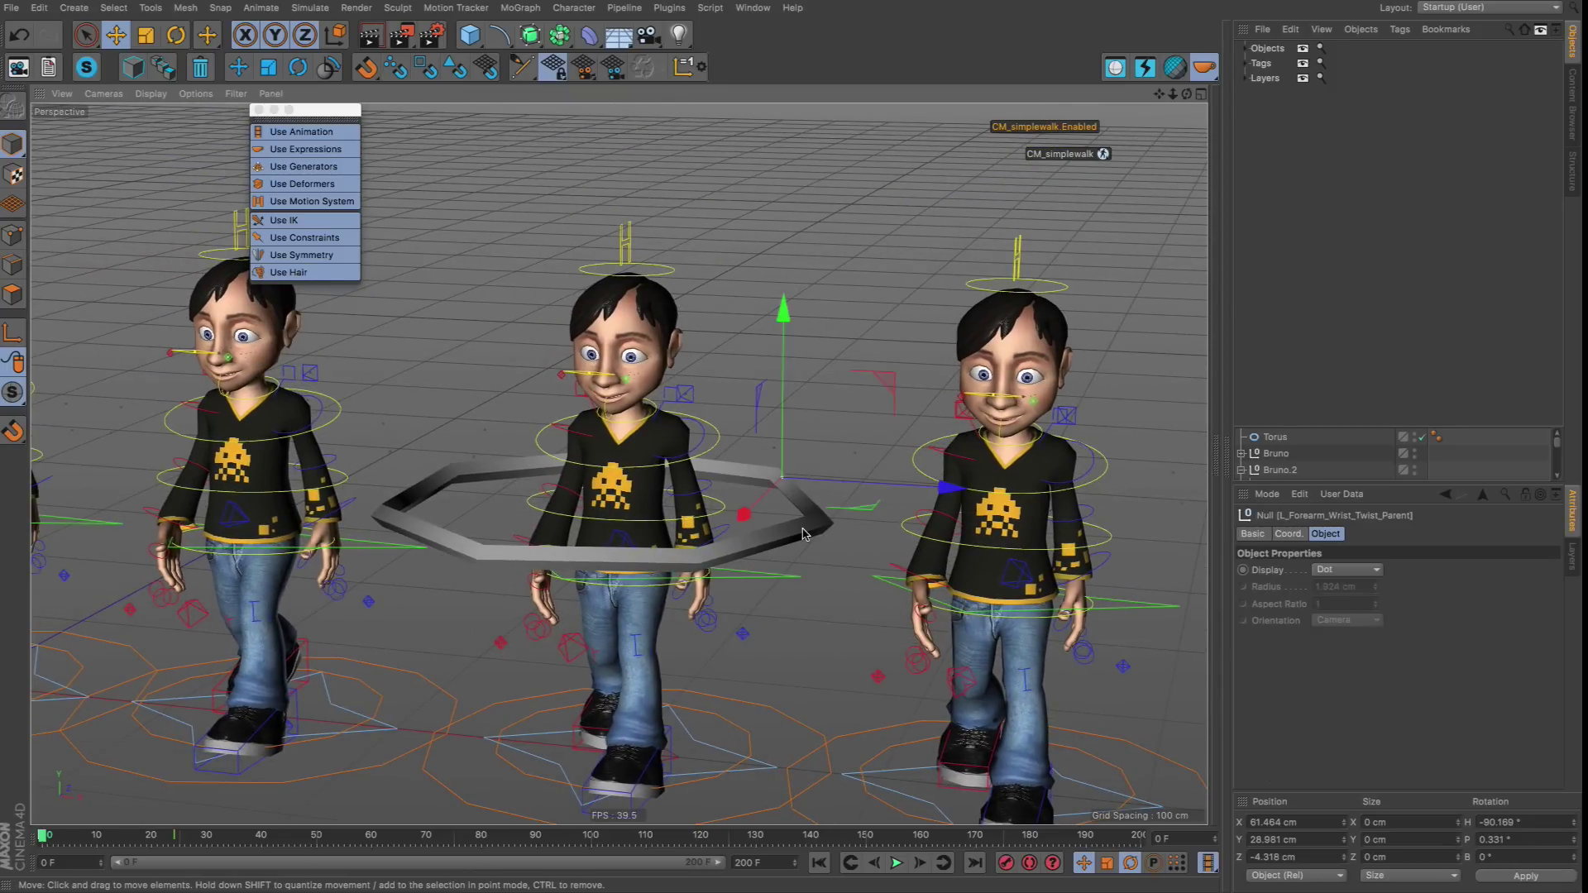
left_click(787, 556)
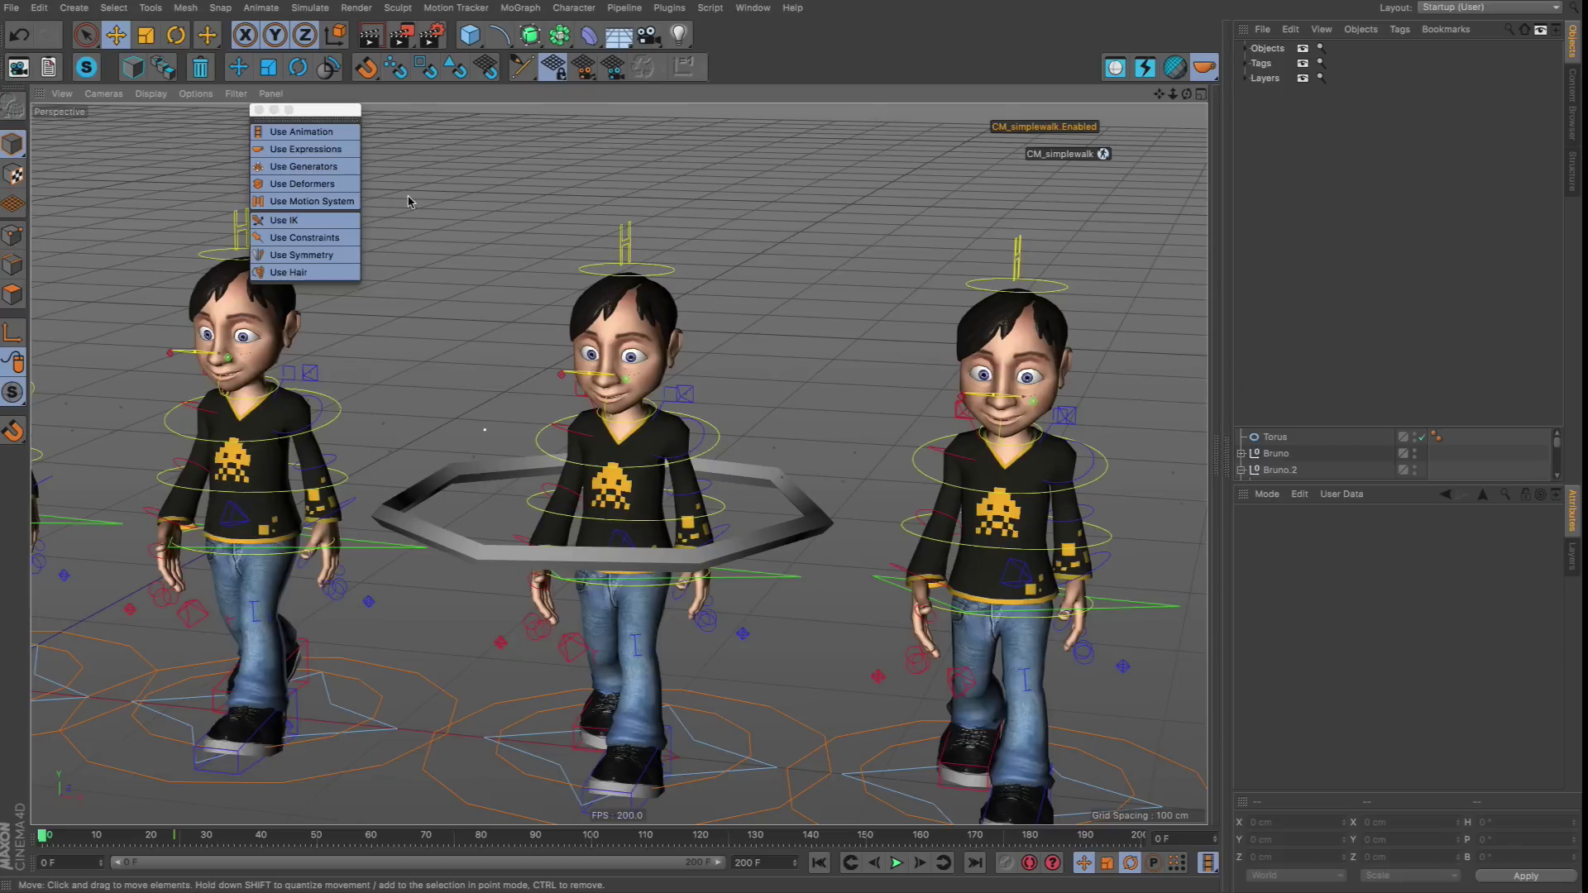
Select the Layout_con+ spline at the third character's feet and display its basic properties.
middle_click_drag(699, 687, 723, 649, "alt")
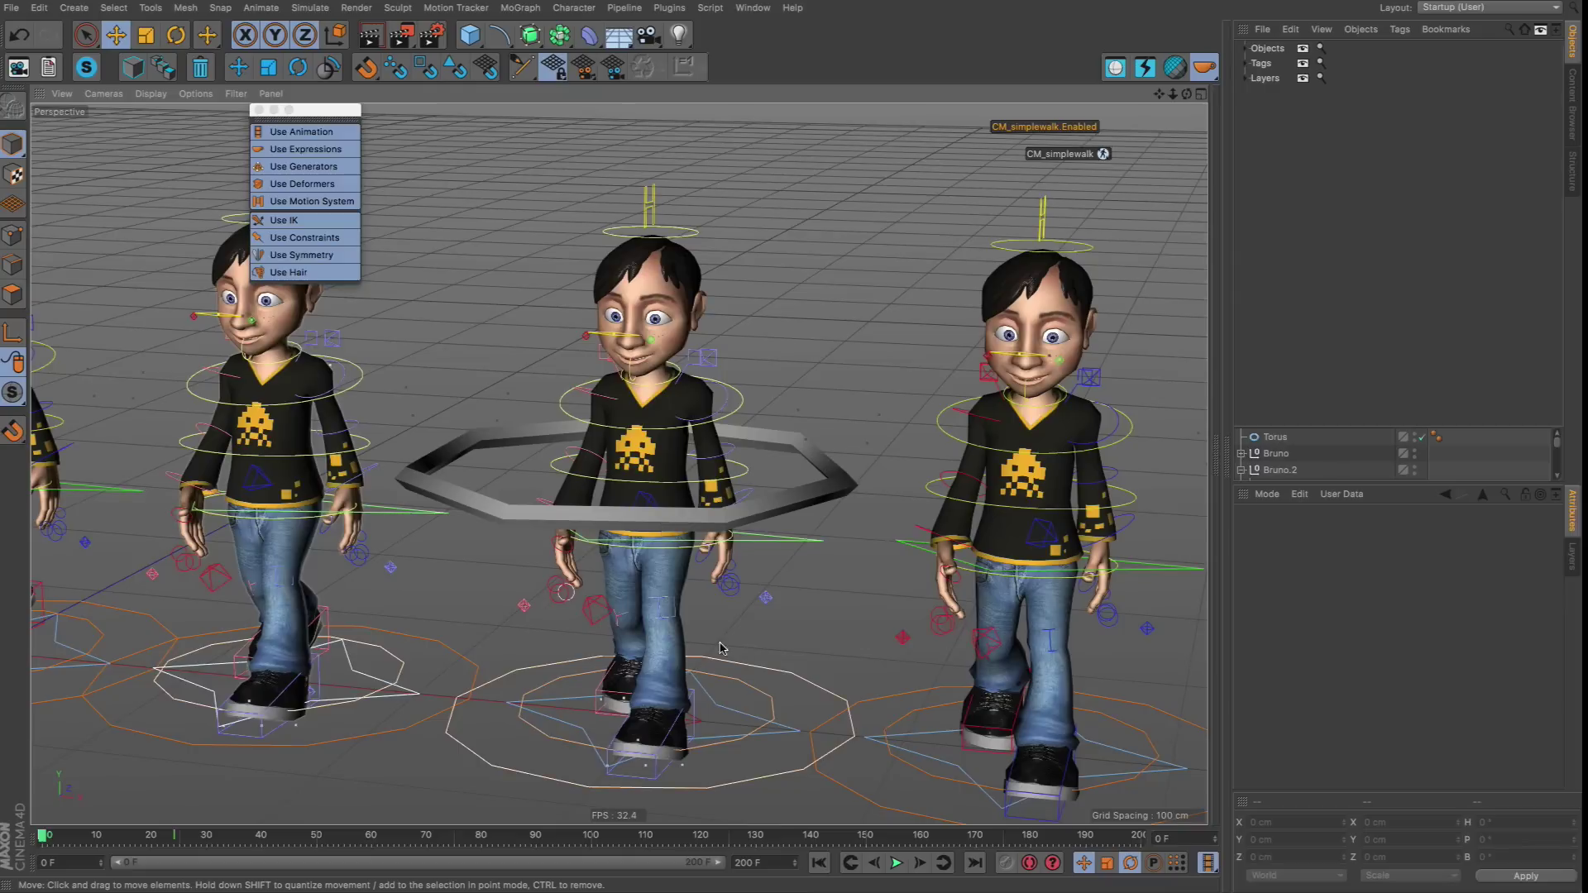
left_click(776, 728)
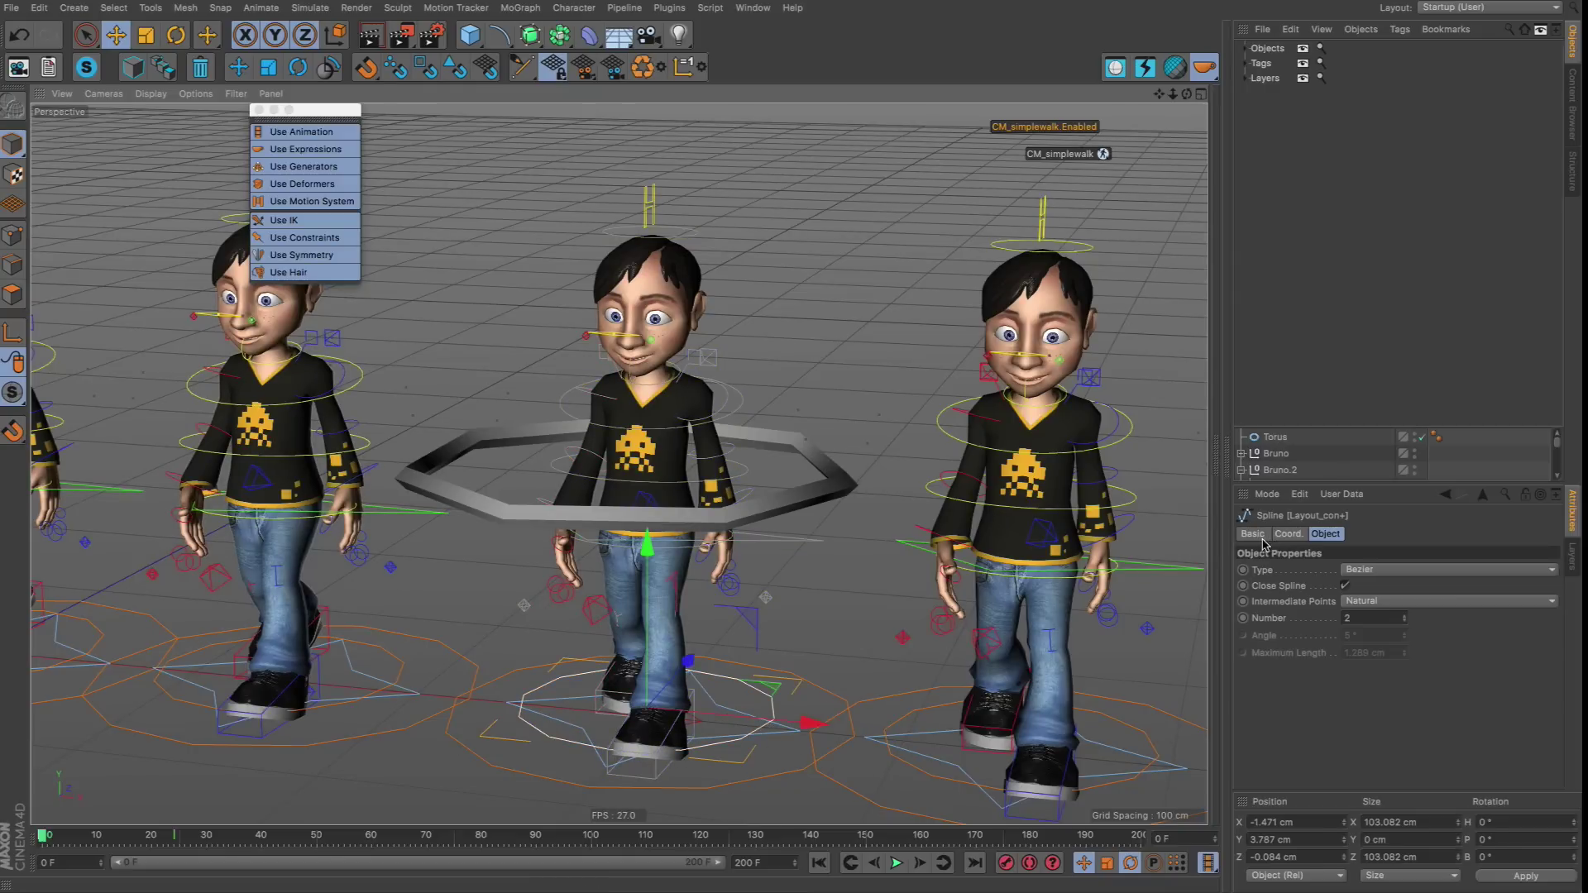
left_click(1258, 535)
Deselect the spline controller and delete the torus from the scene.
left_click(799, 291)
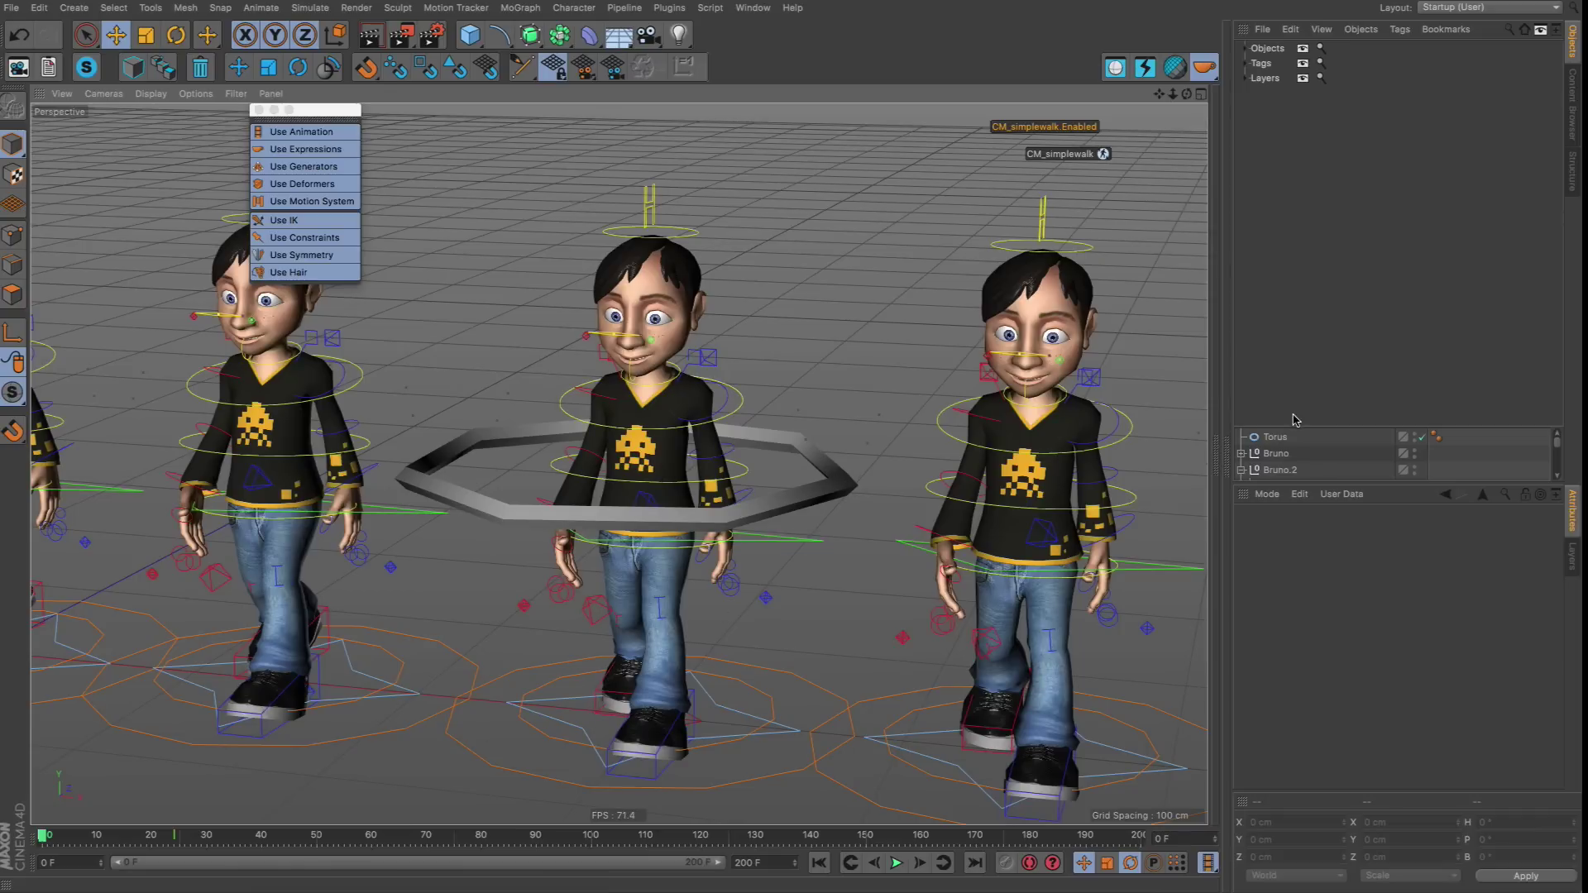
left_click(1266, 438)
key("Delete")
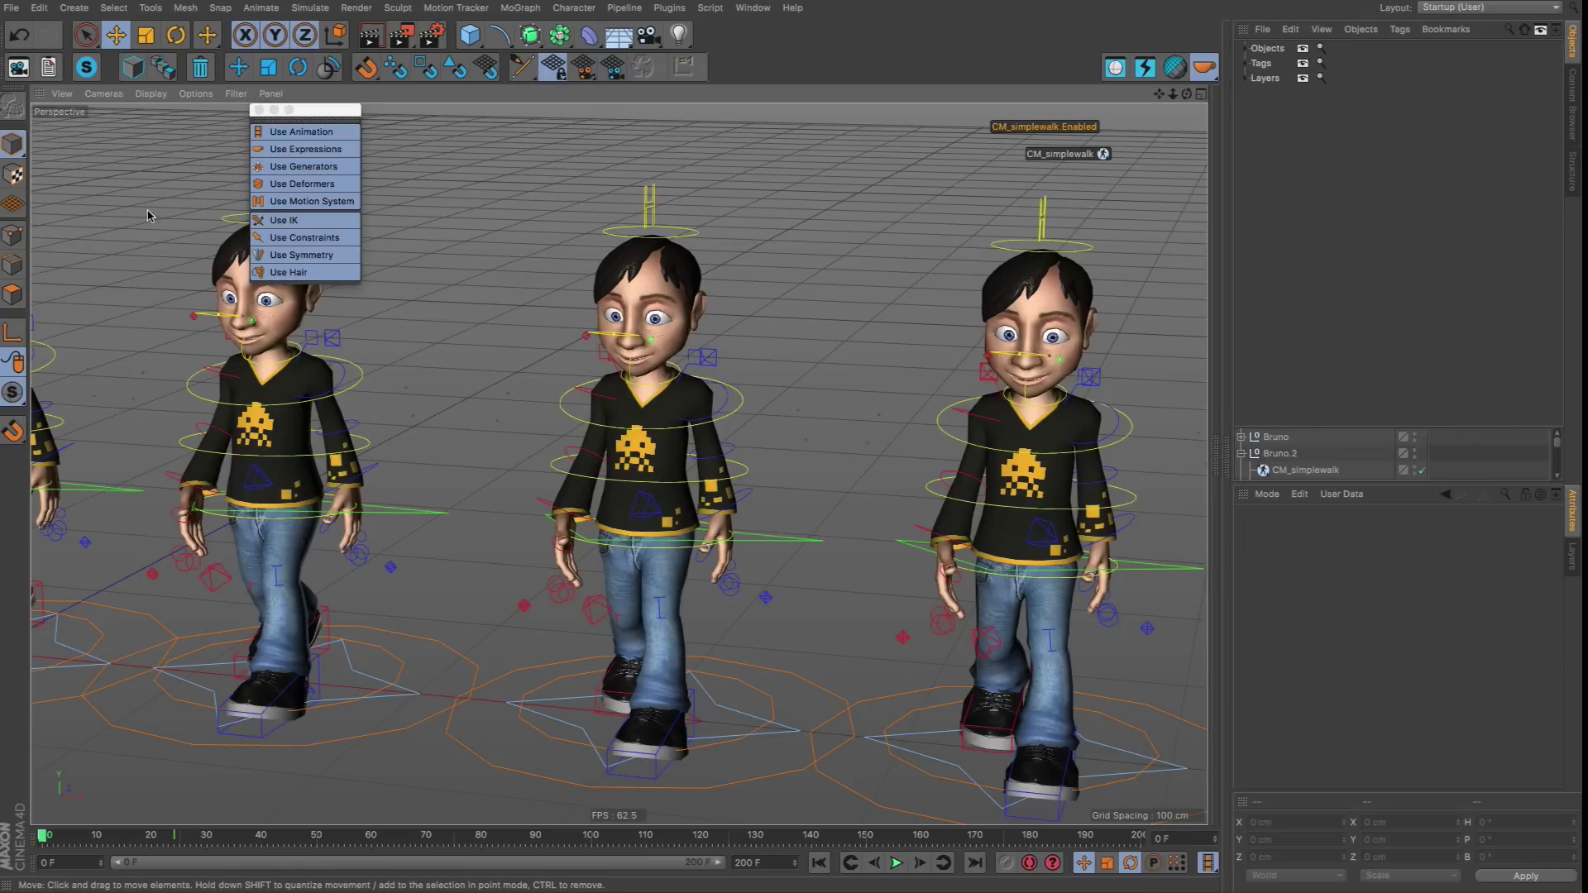
Turn Use Generators off and examine the third character's eyes up close.
left_click(303, 167)
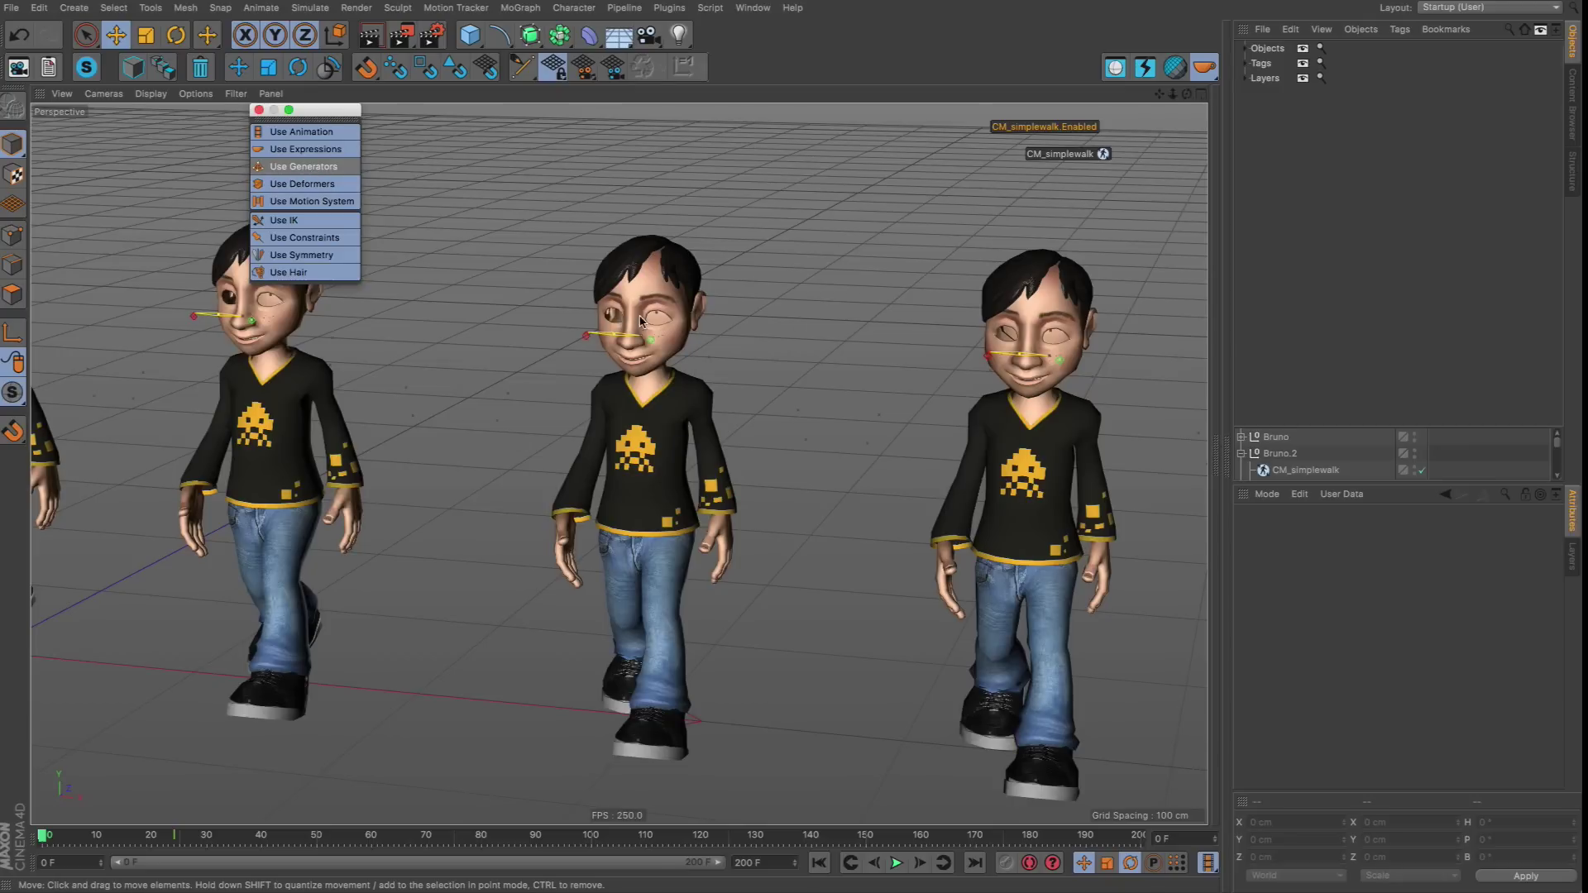
right_click_drag(658, 317, 861, 271, "alt")
mouse_move(658, 323)
left_mouse_down("alt")
mouse_move(729, 301)
mouse_move(650, 321)
left_mouse_up("alt")
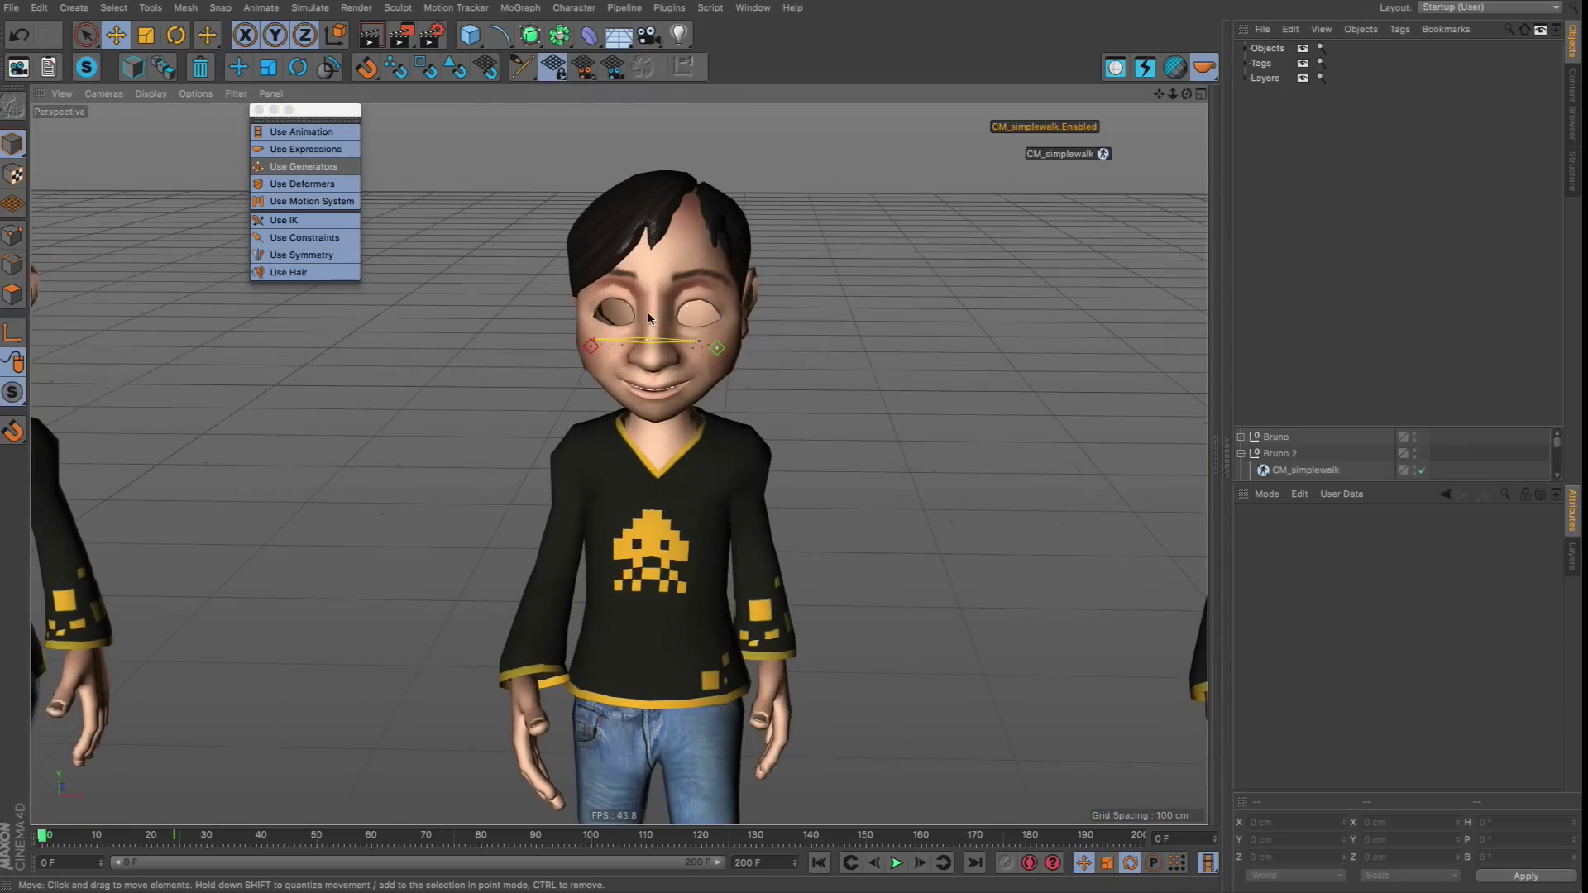
right_click_drag(707, 311, 881, 267, "alt")
mouse_move(716, 316)
left_mouse_down("alt")
mouse_move(619, 335)
mouse_move(720, 319)
left_mouse_up("alt")
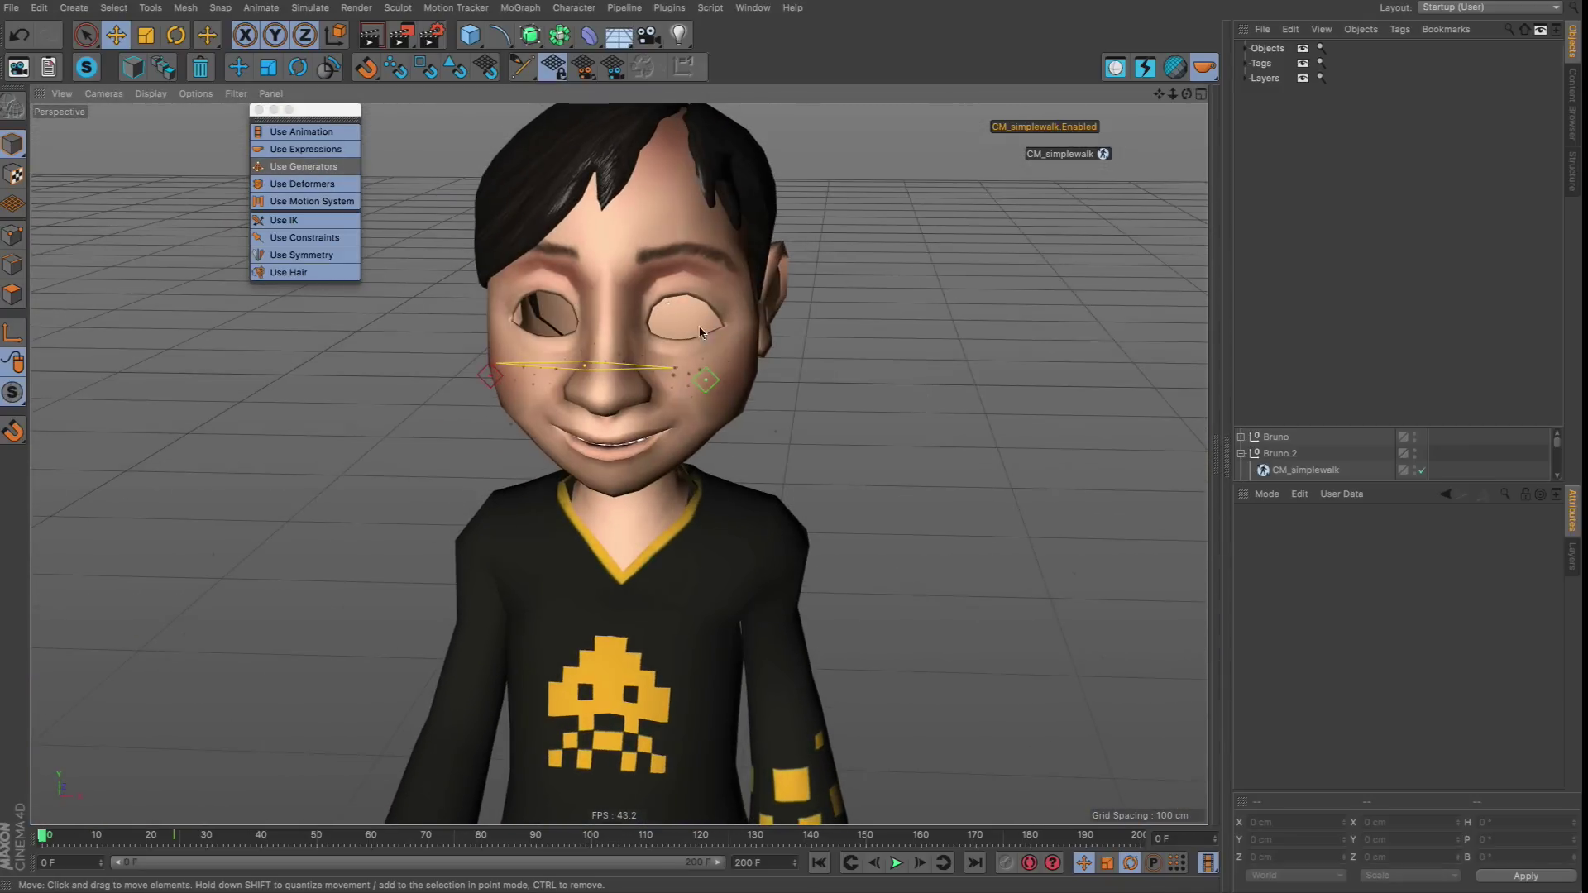
right_click_drag(700, 327, 617, 323, "alt")
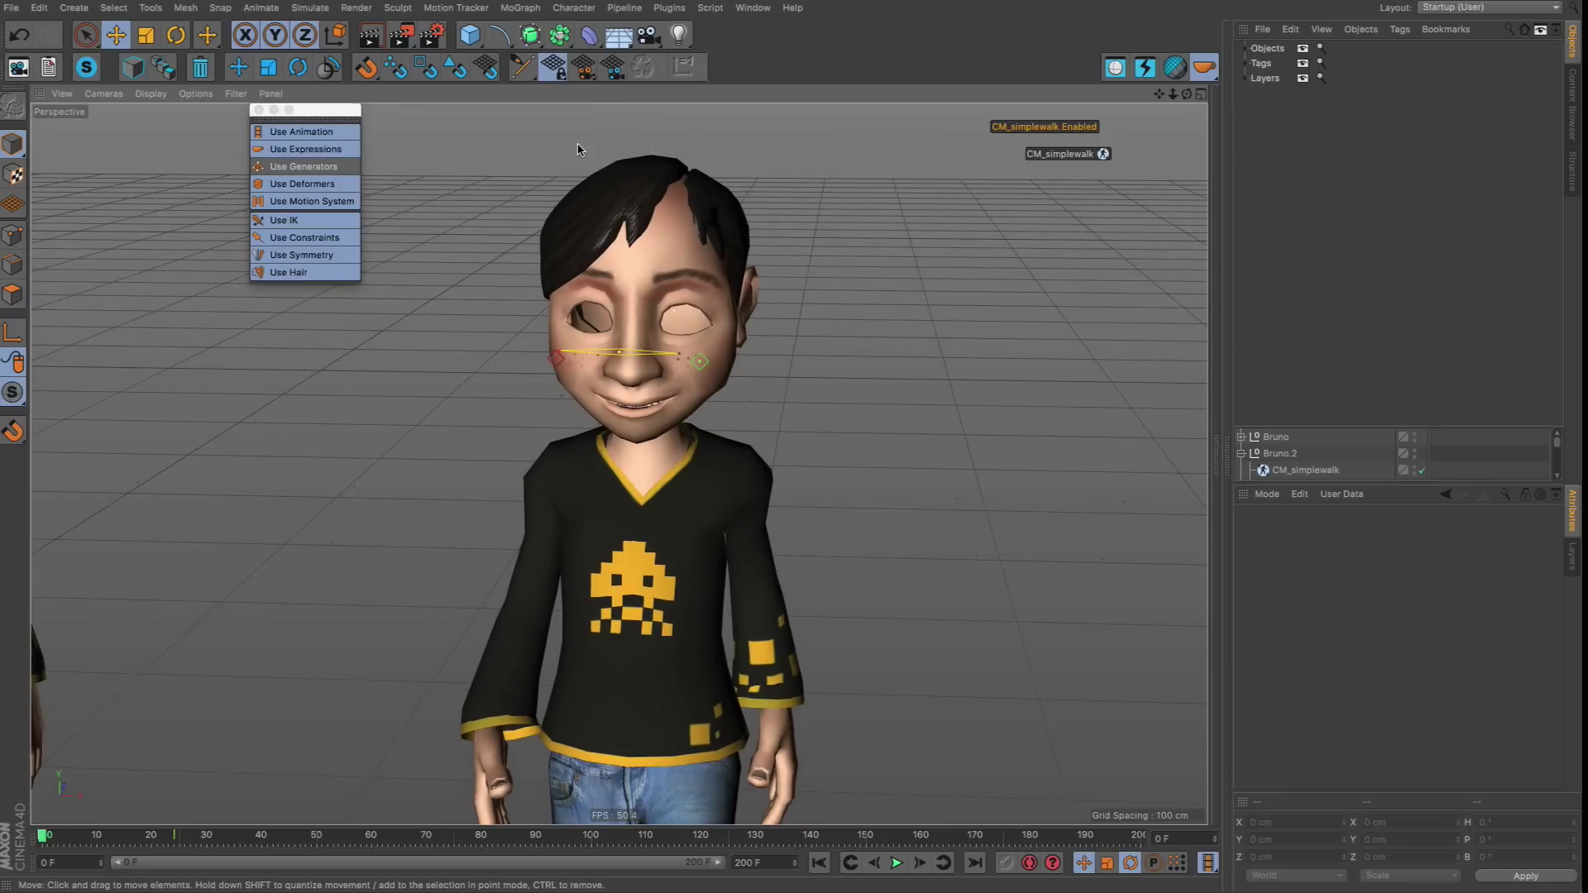
Look through the available primitive objects without adding one, and turn Use Generators back on.
left_click(470, 36)
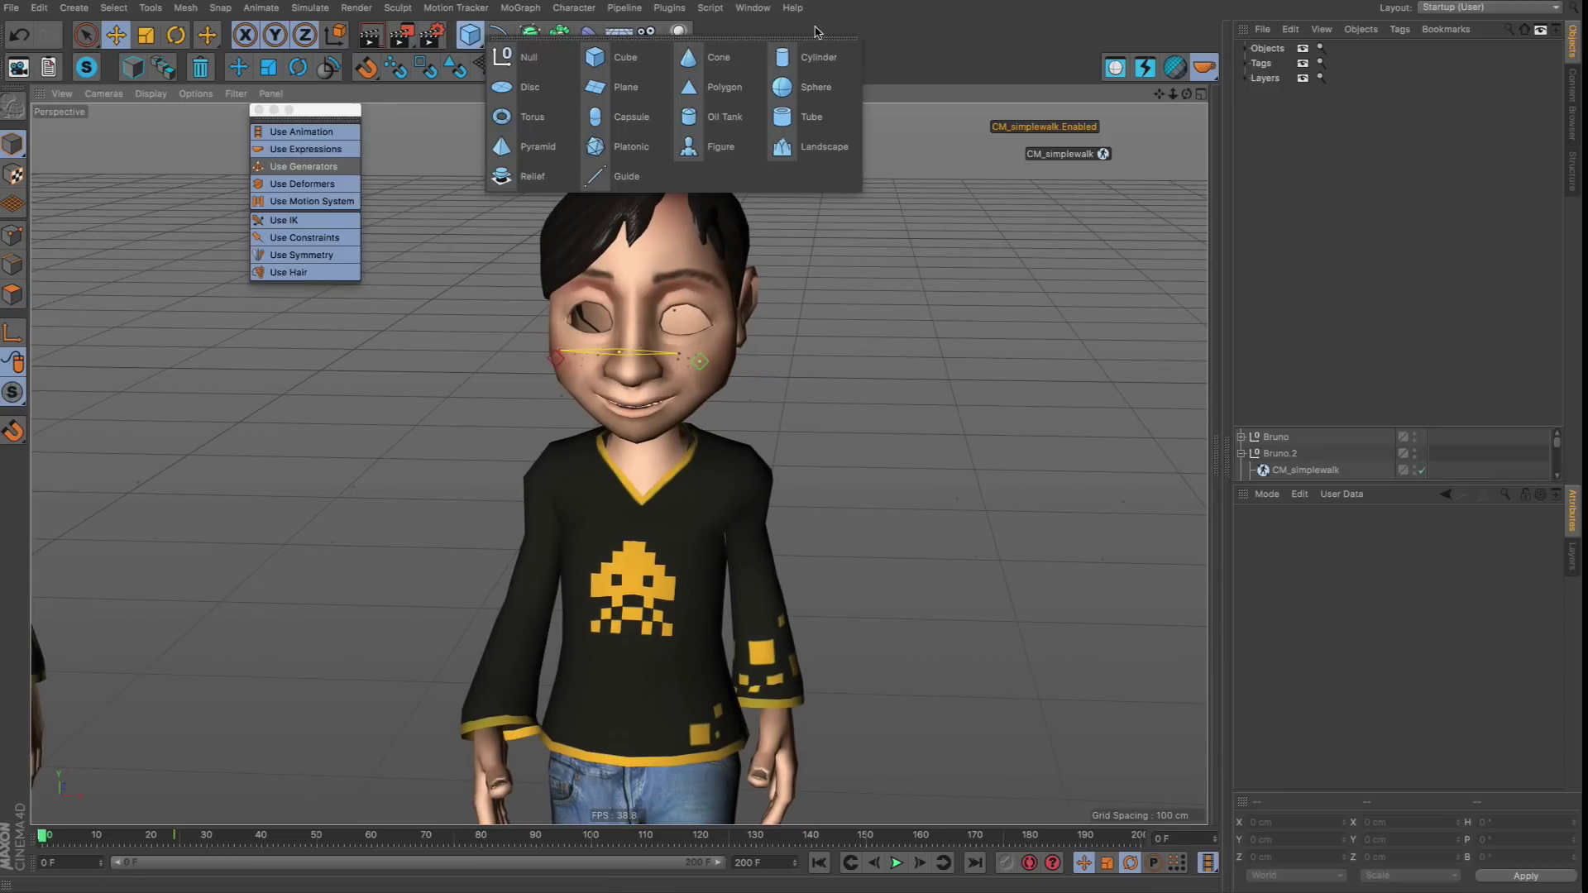
left_click(882, 110)
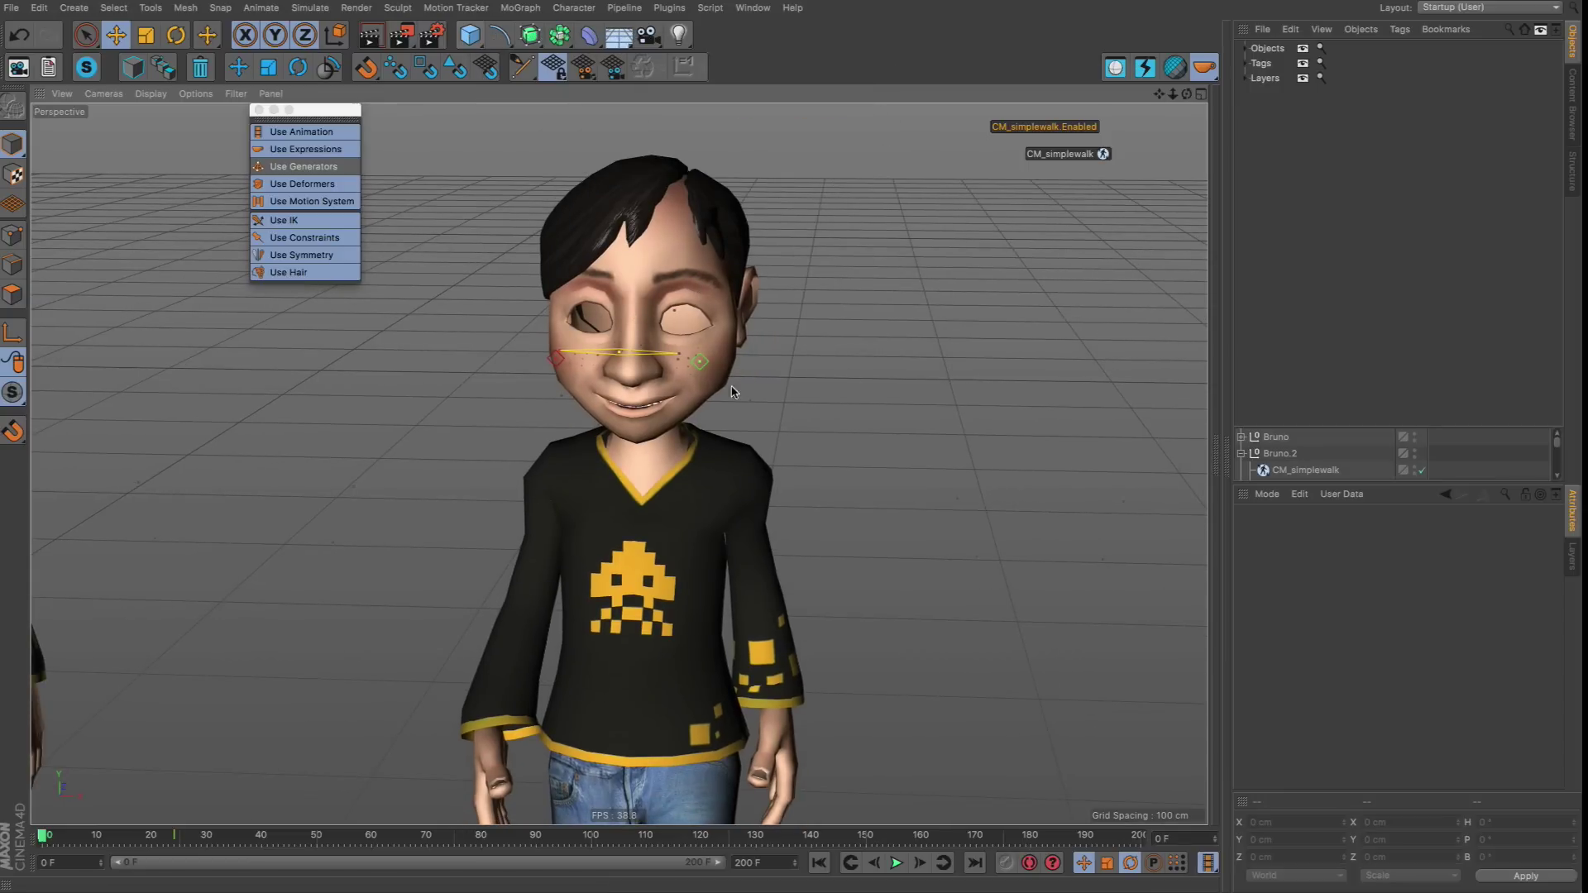
left_click(290, 169)
right_click_drag(671, 449, 430, 604, "alt")
scroll(736, 472, "down", 5)
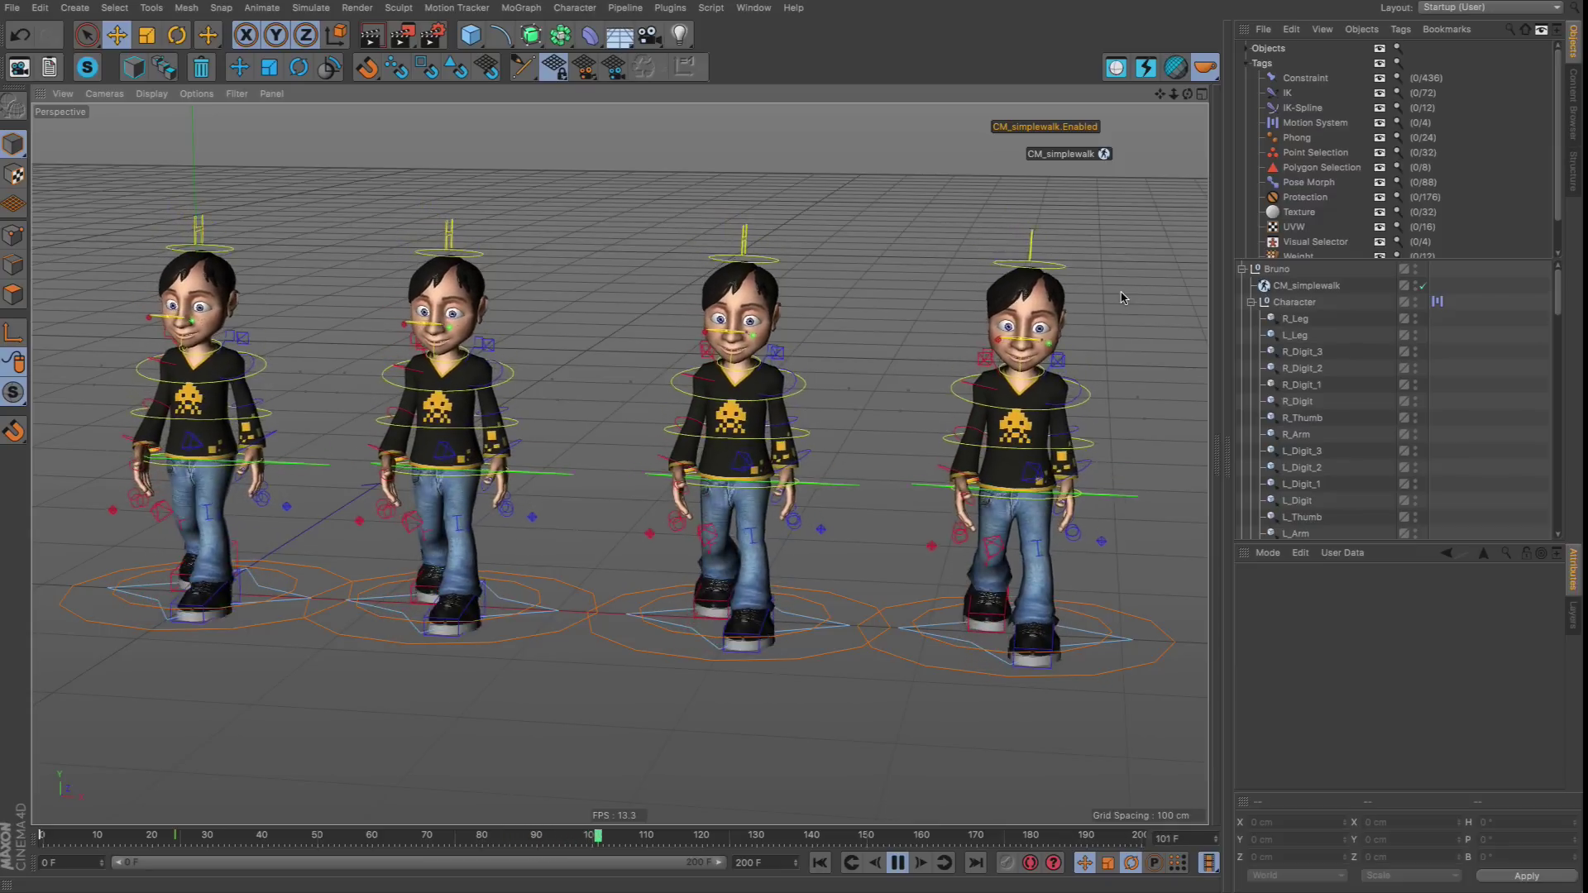
Select the CM_simplewalk objects of all four Bruno characters, collapsing the Tags filter category and the expanded Character hierarchies.
left_click(1248, 64)
left_click(1288, 287)
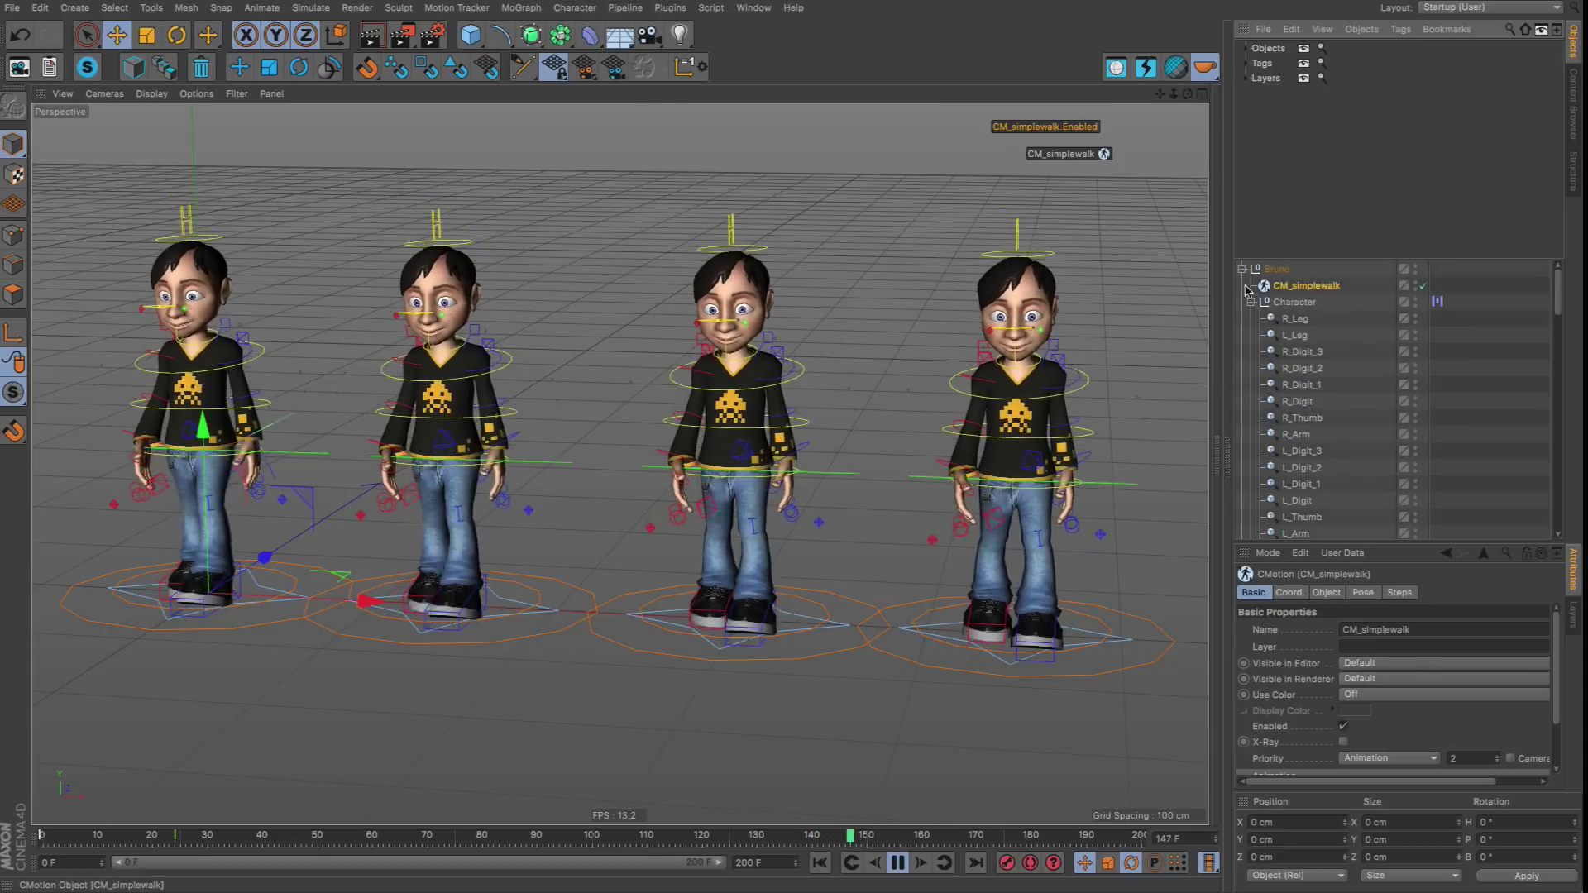
left_click(1251, 302)
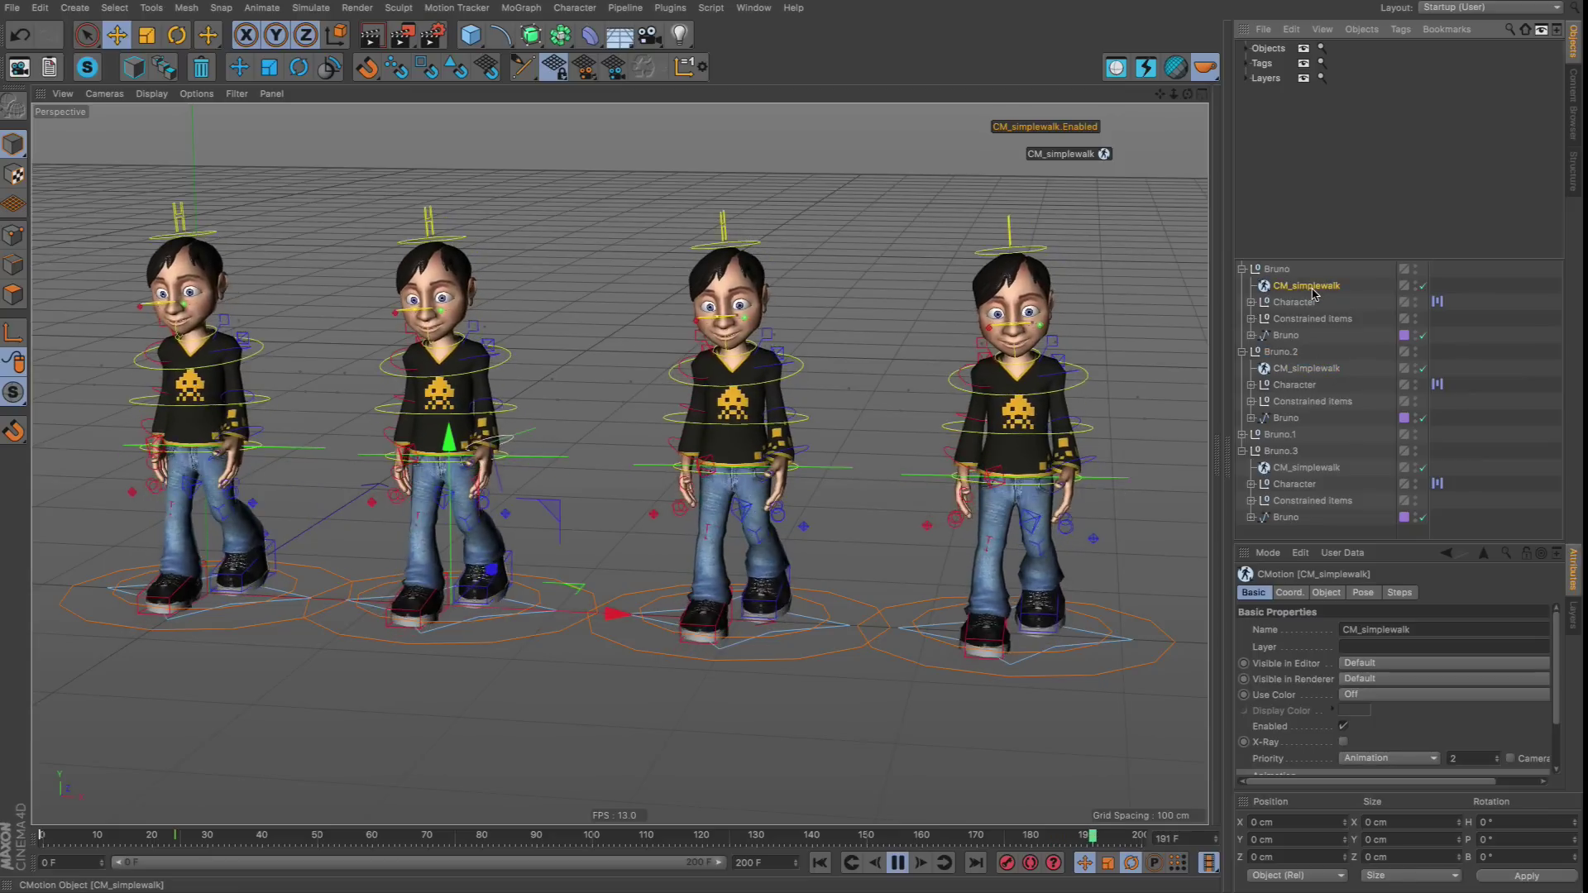
left_click(1298, 369, "ctrl")
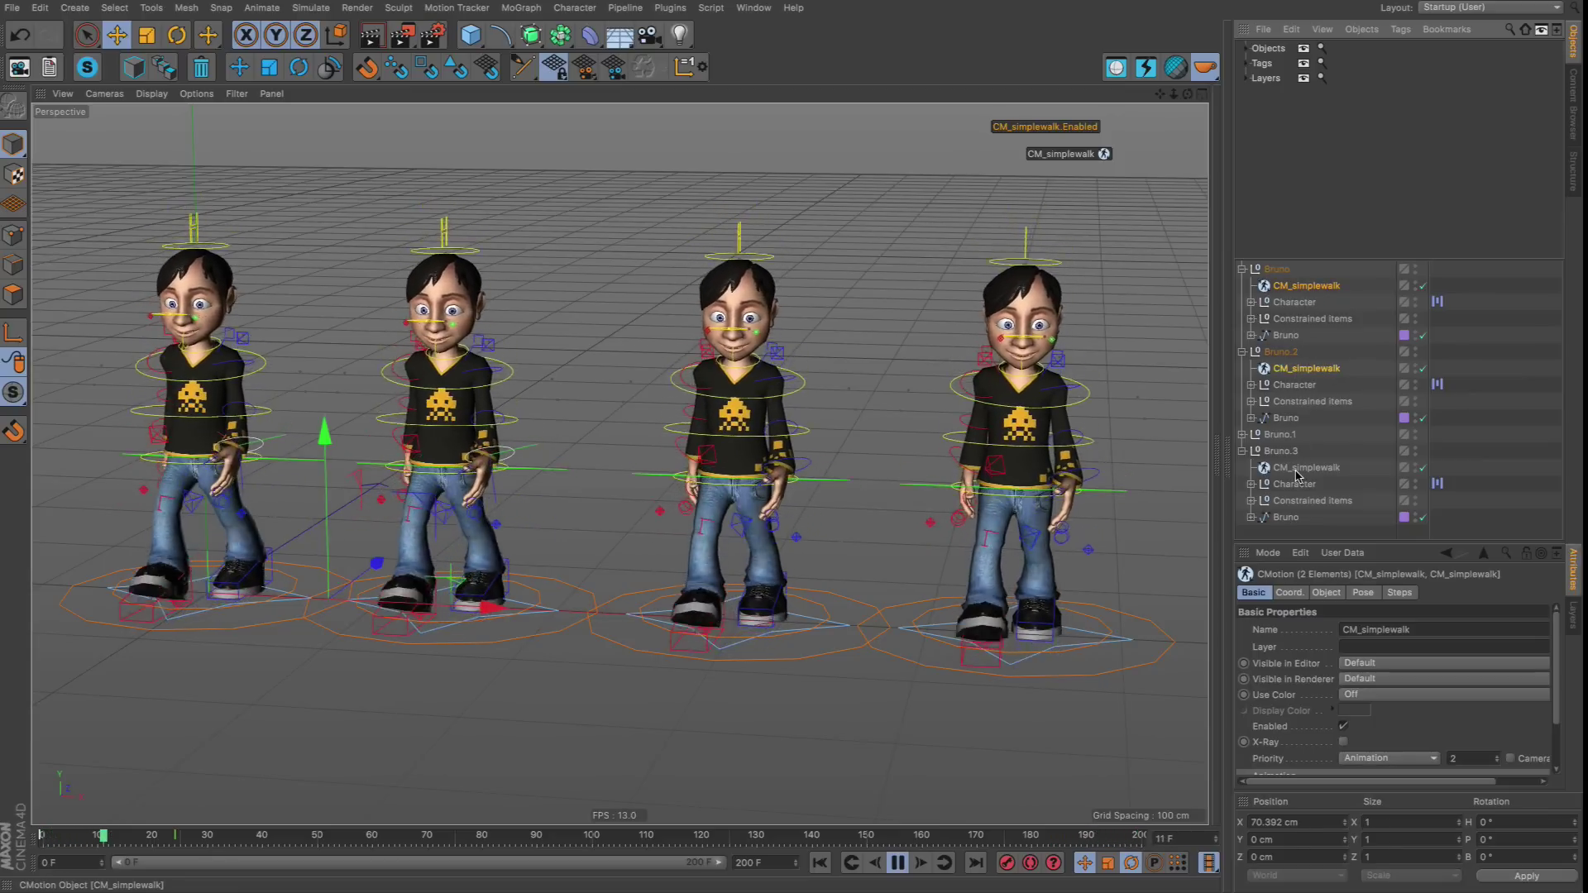
left_click(1323, 468, "ctrl")
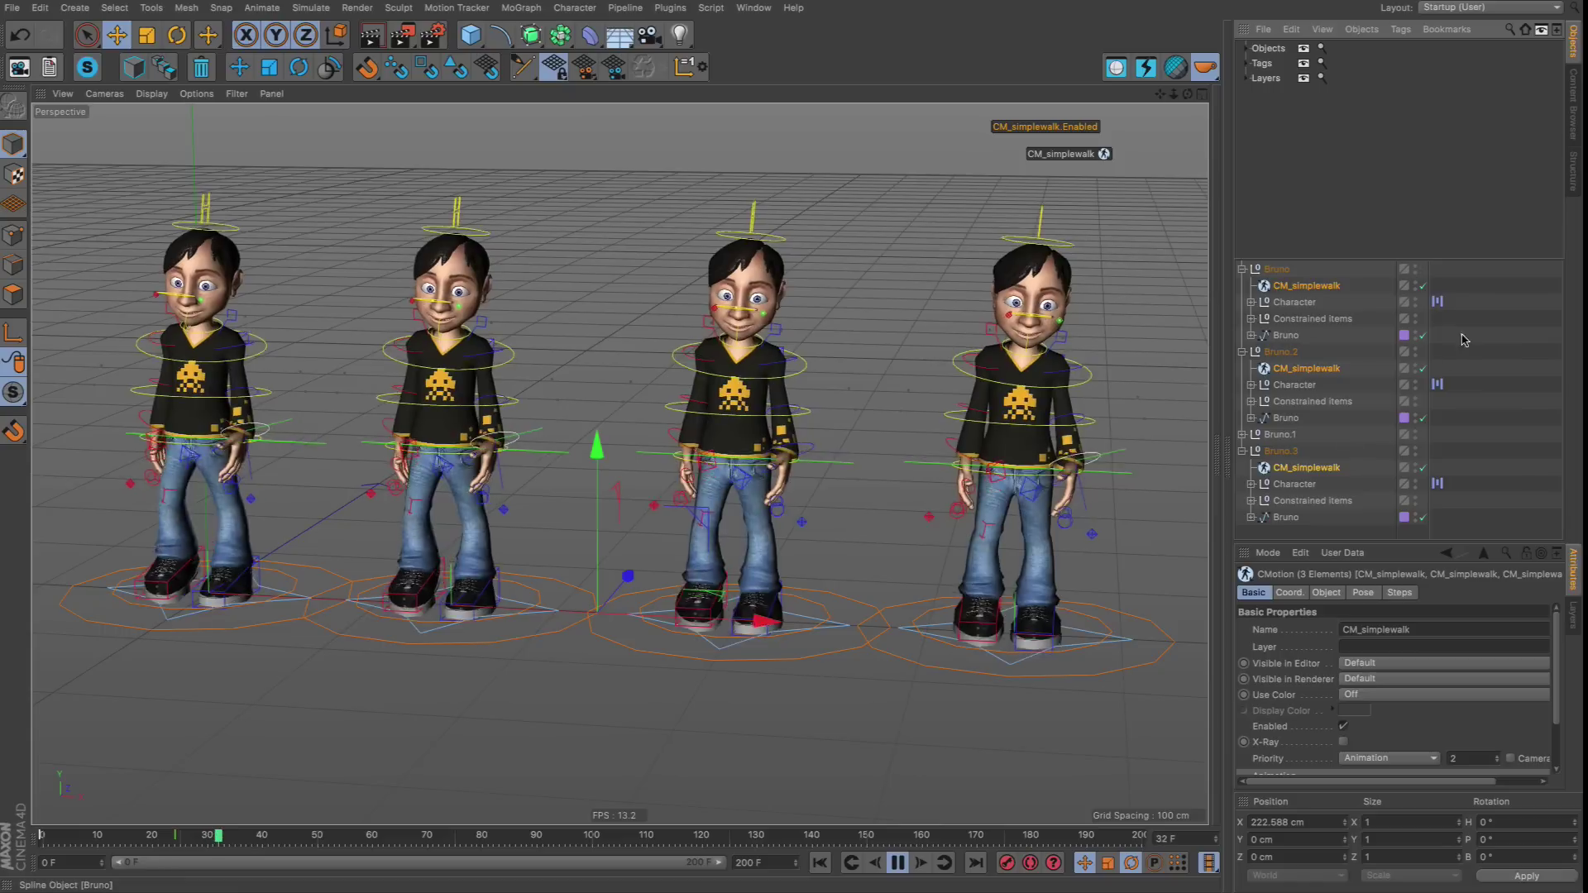
left_click(1242, 434)
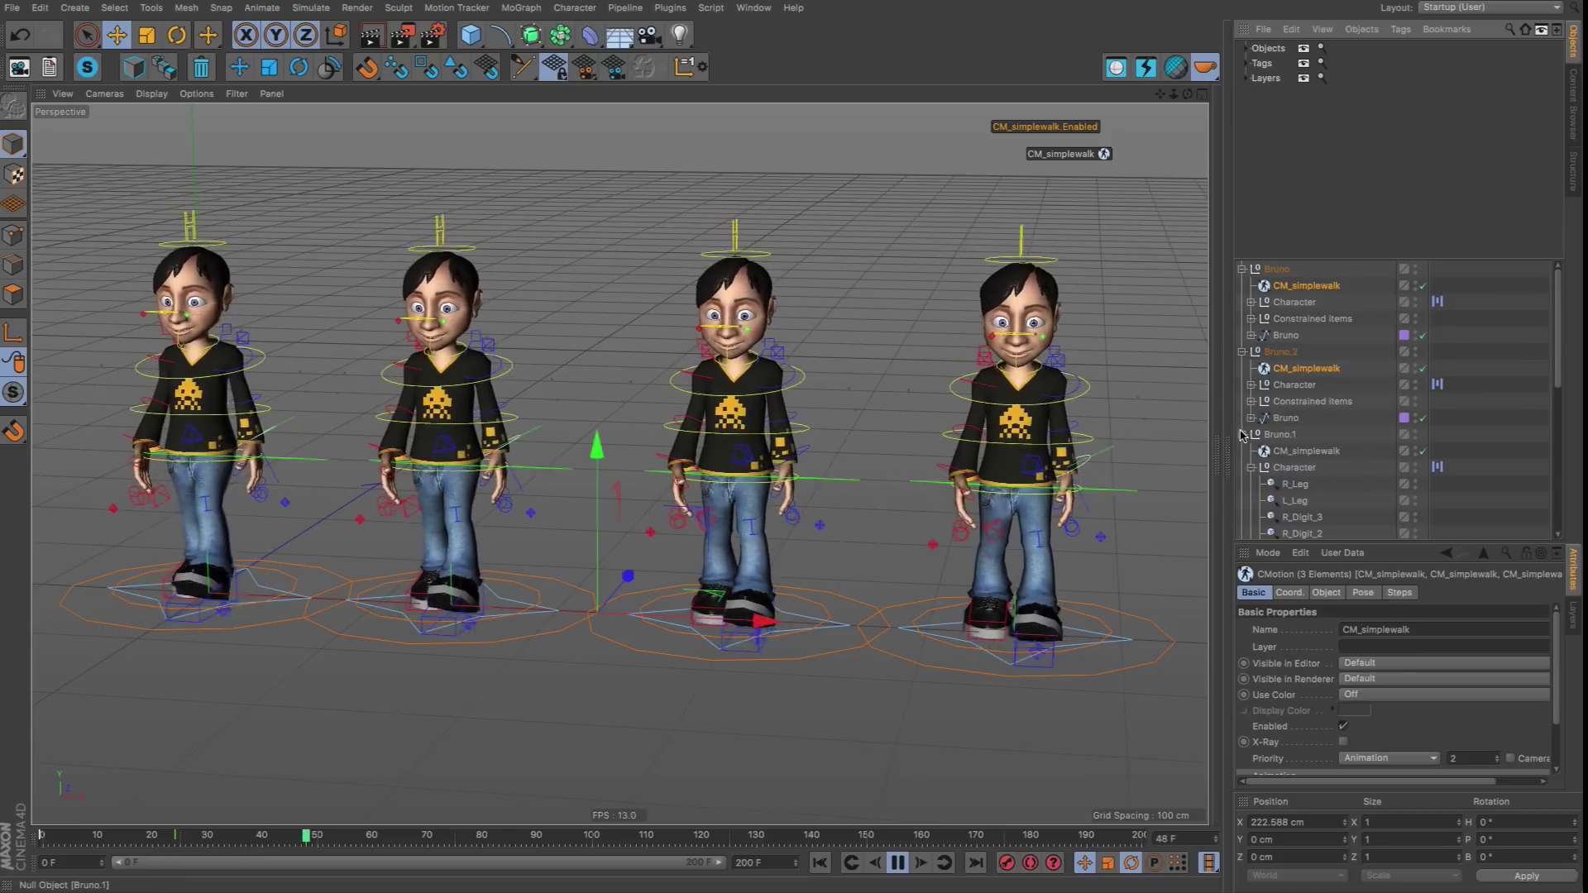
left_click(1280, 453, "ctrl")
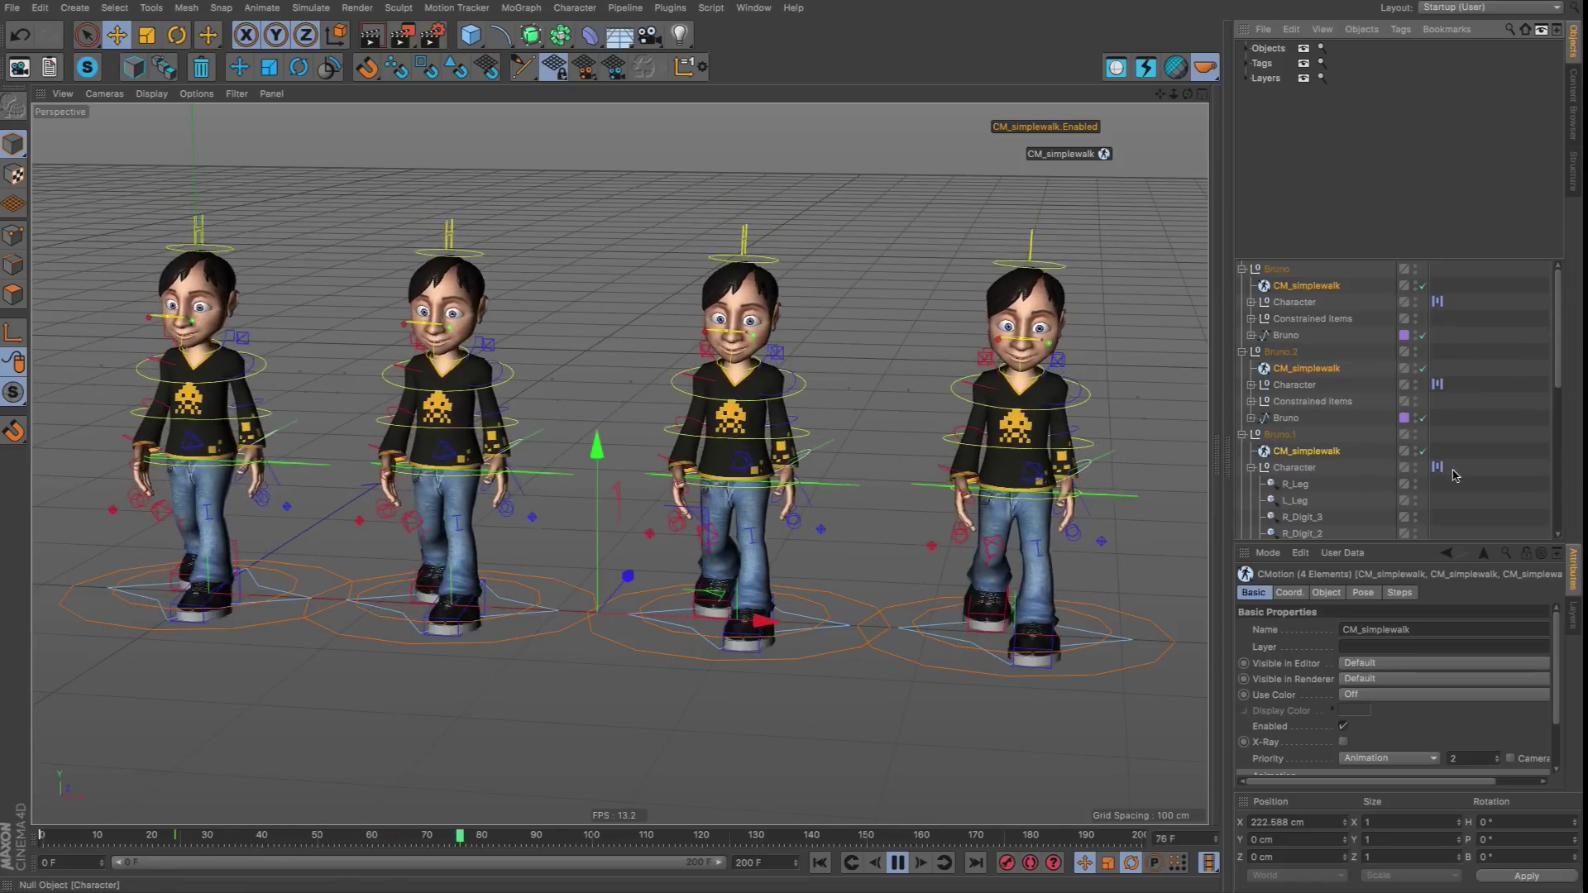
left_click(1252, 468)
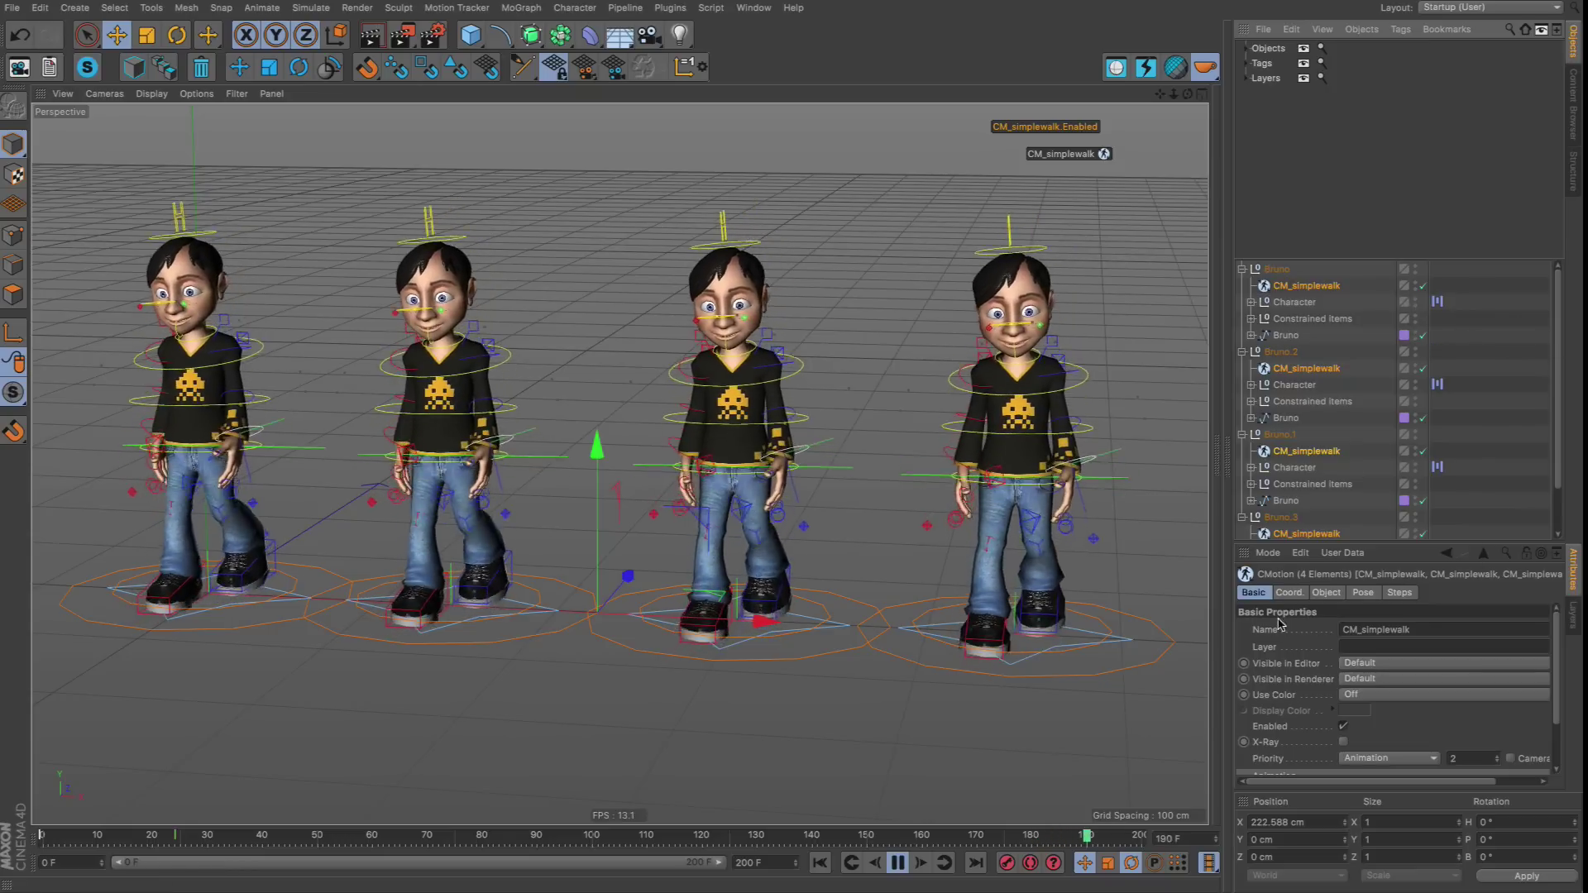
Enlarge the attributes area and turn off Enabled for the four selected CM_simplewalk objects.
left_click_drag(1309, 542, 1312, 418)
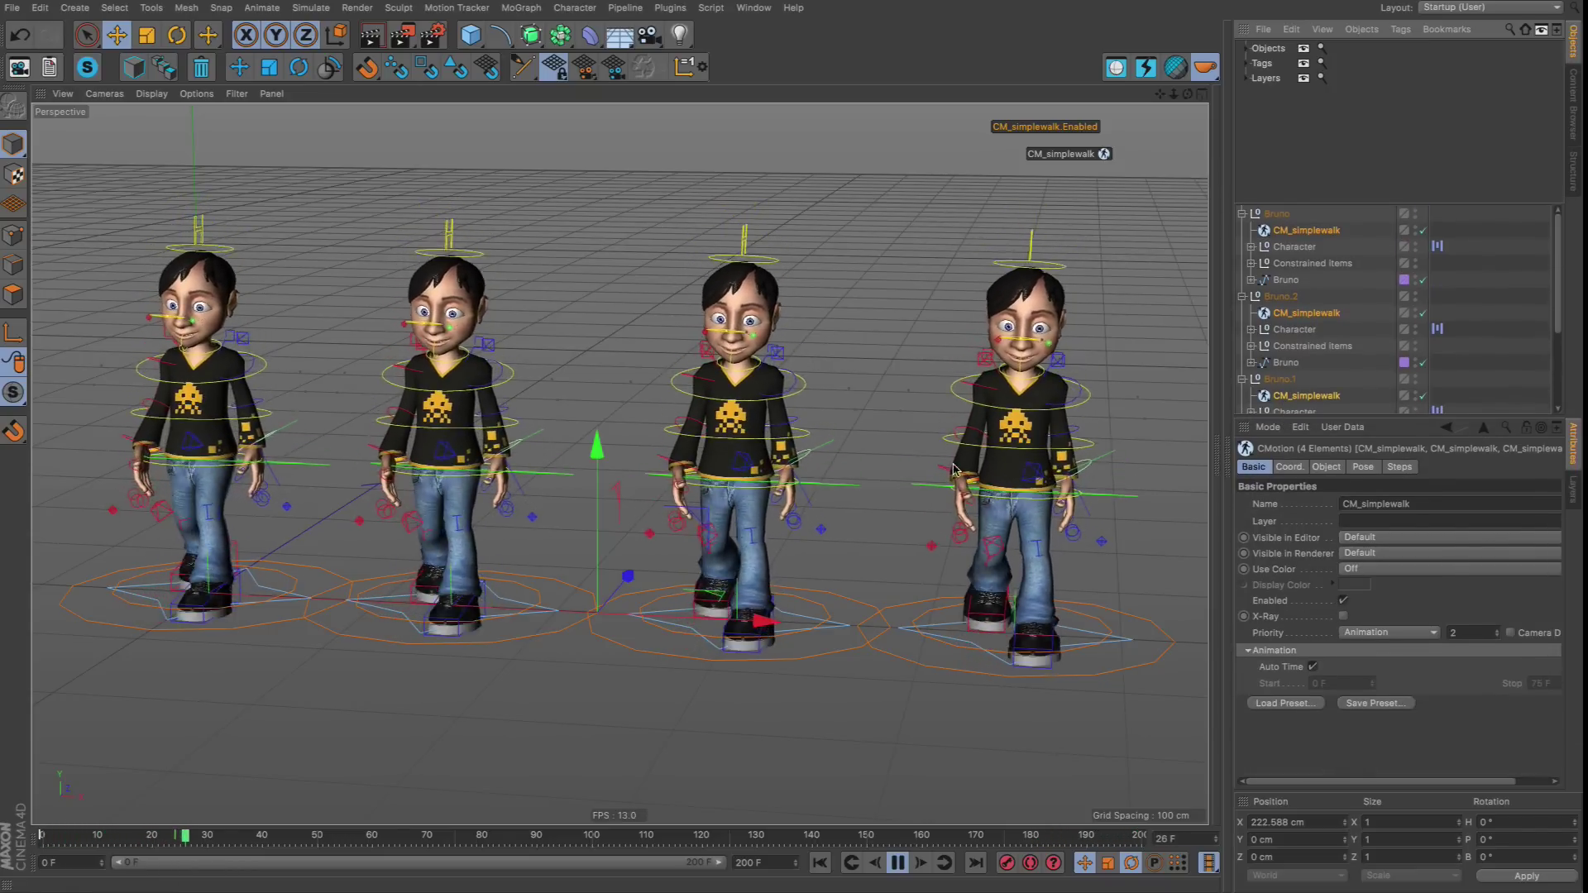
left_click(1343, 600)
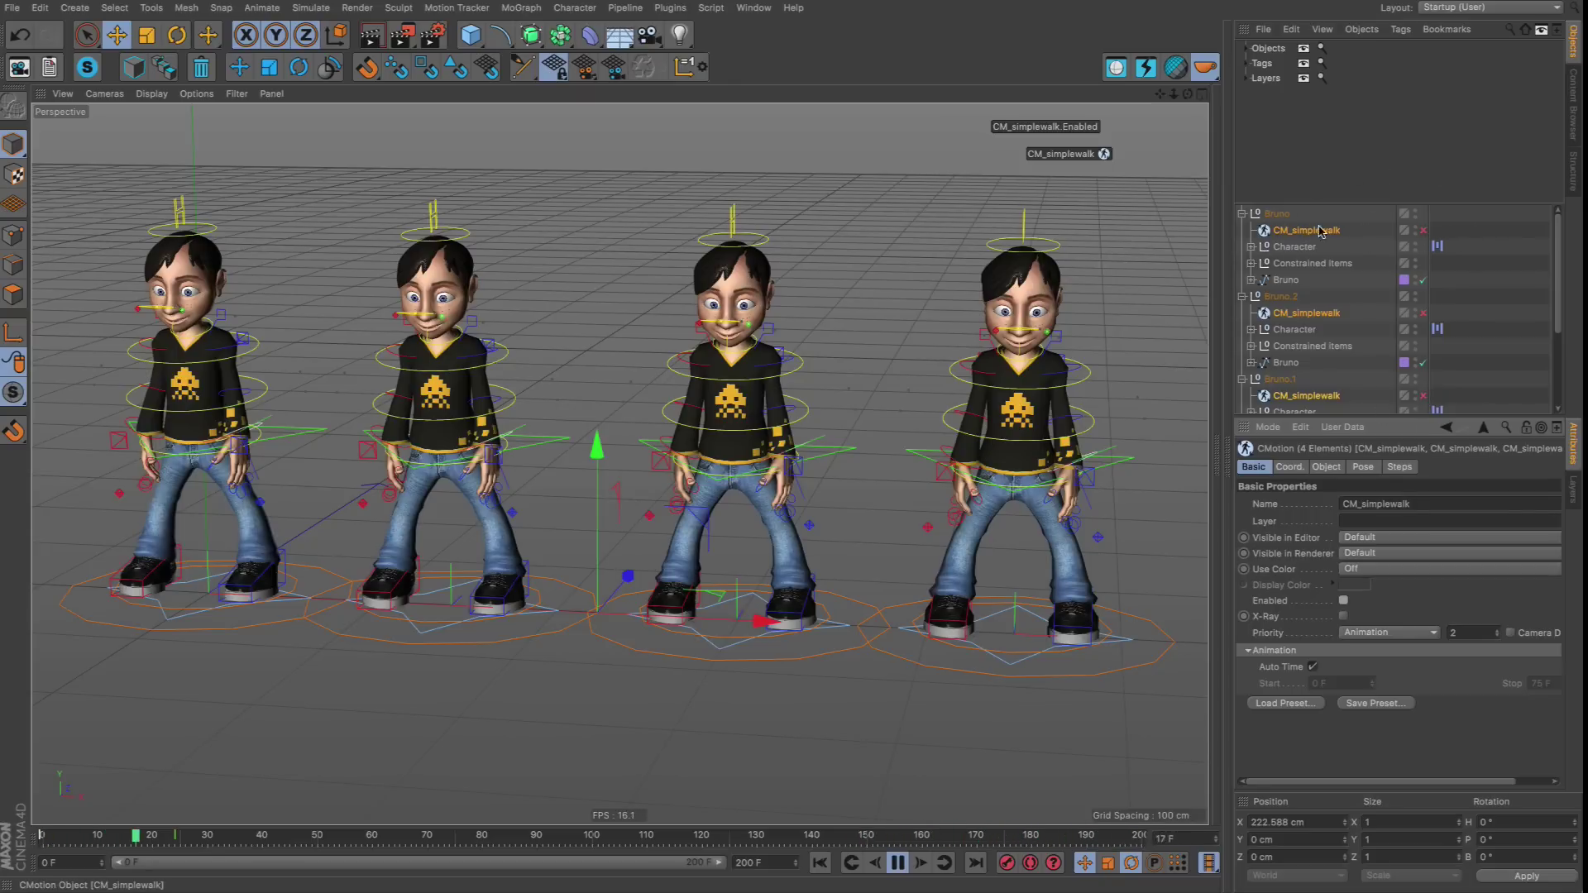
Turn Enabled back on for the four selected CM_simplewalk objects and deselect them, with the object filter list hidden.
left_click(1541, 32)
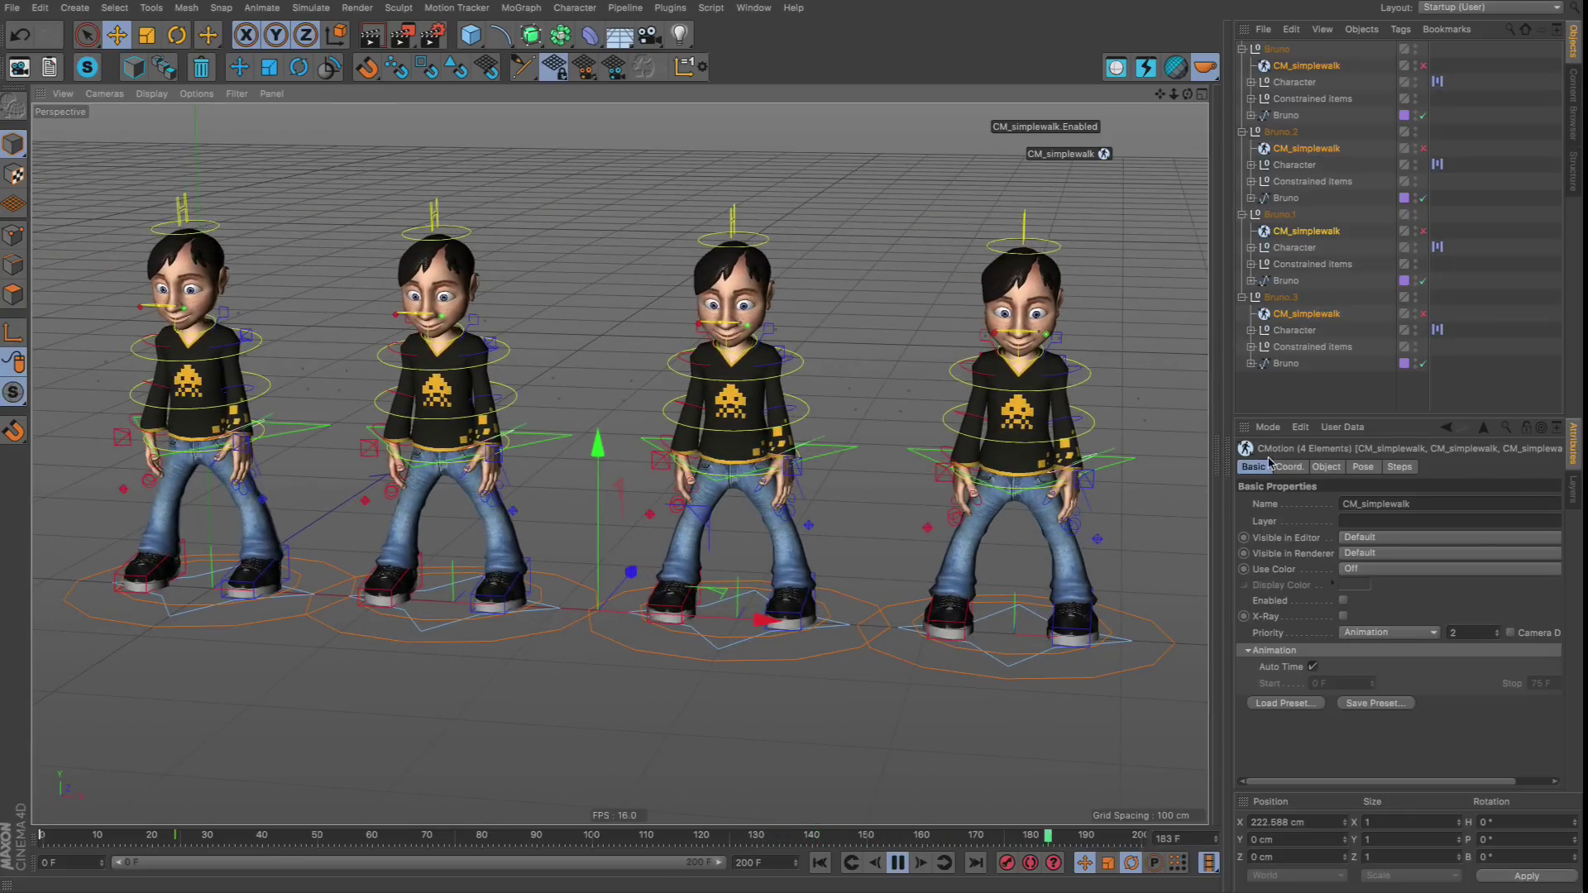
left_click(1344, 601)
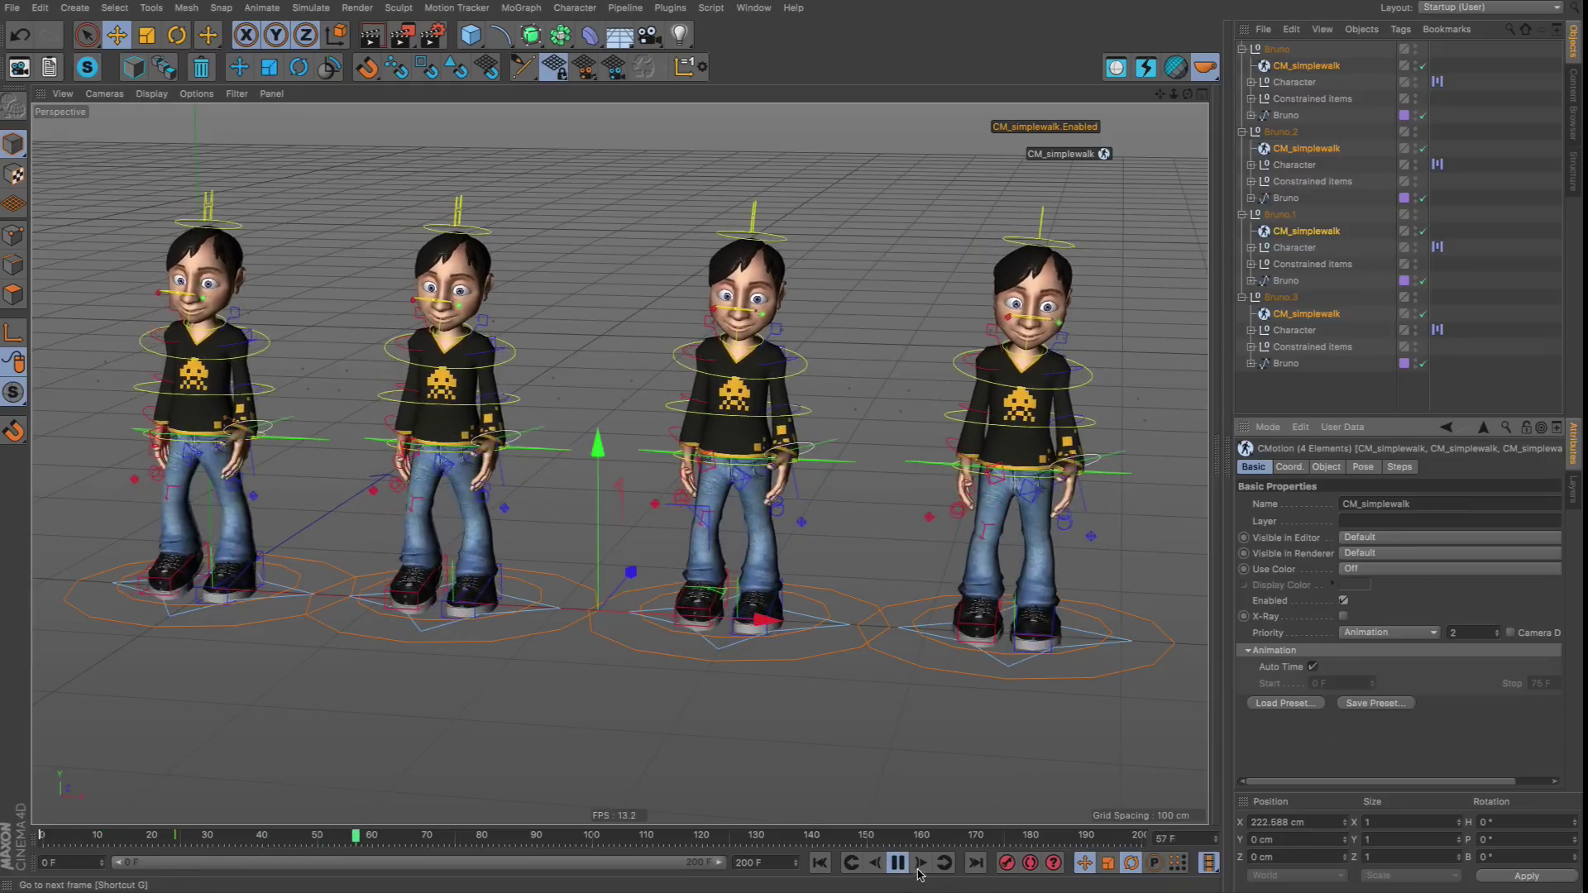
left_click(897, 863)
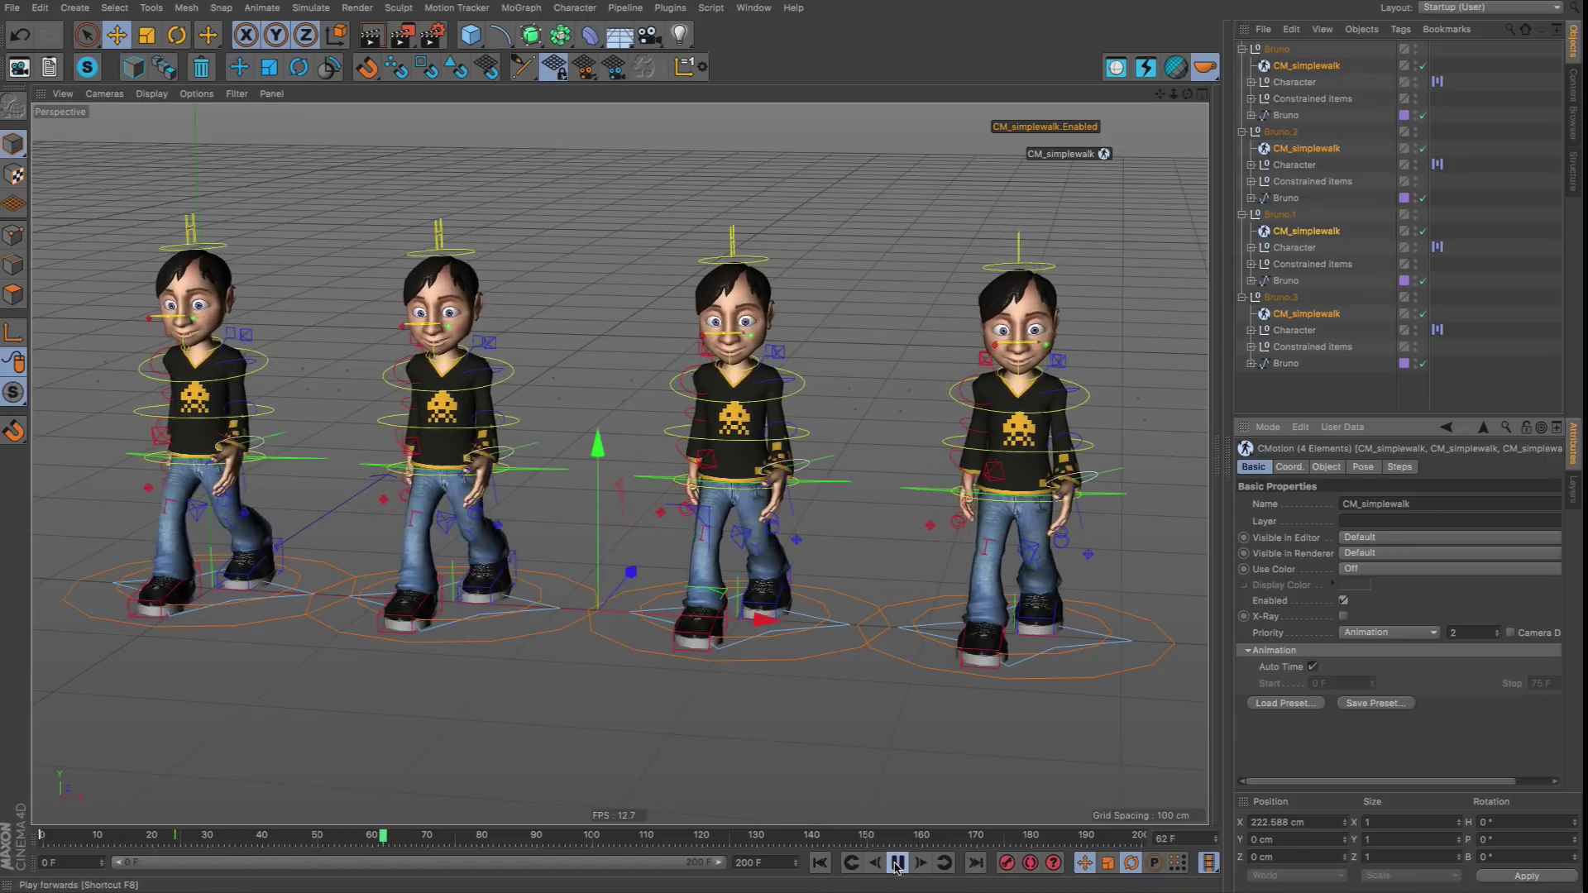
left_click(1479, 110)
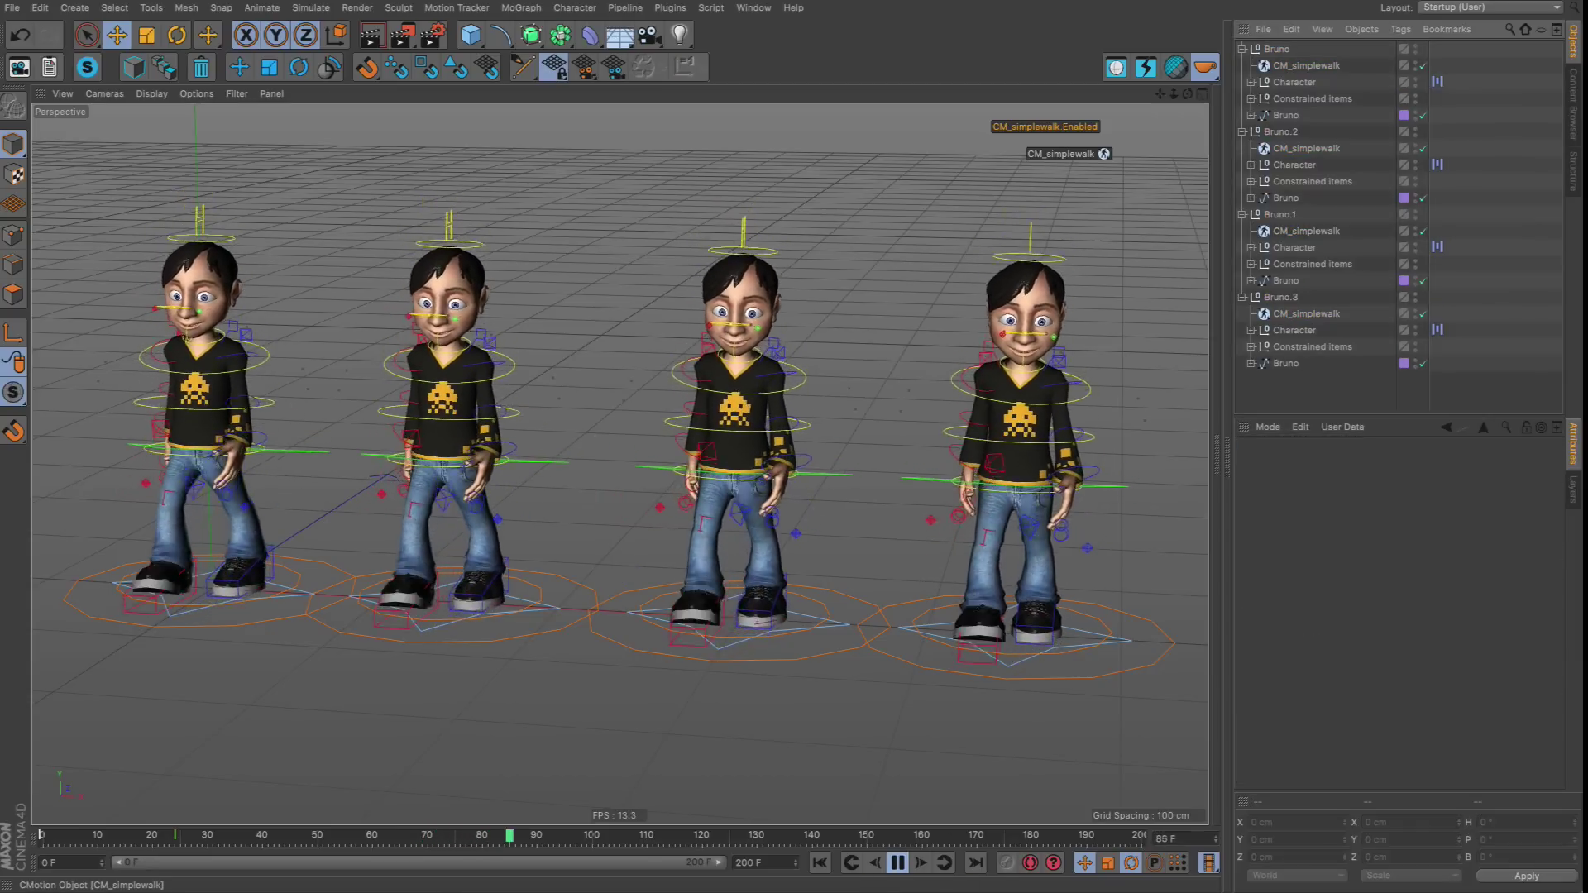
Show the object filter list, expand its Tags category and enlarge the list so every tag type is visible.
left_click(1542, 30)
left_click(1246, 62)
left_click(1247, 63)
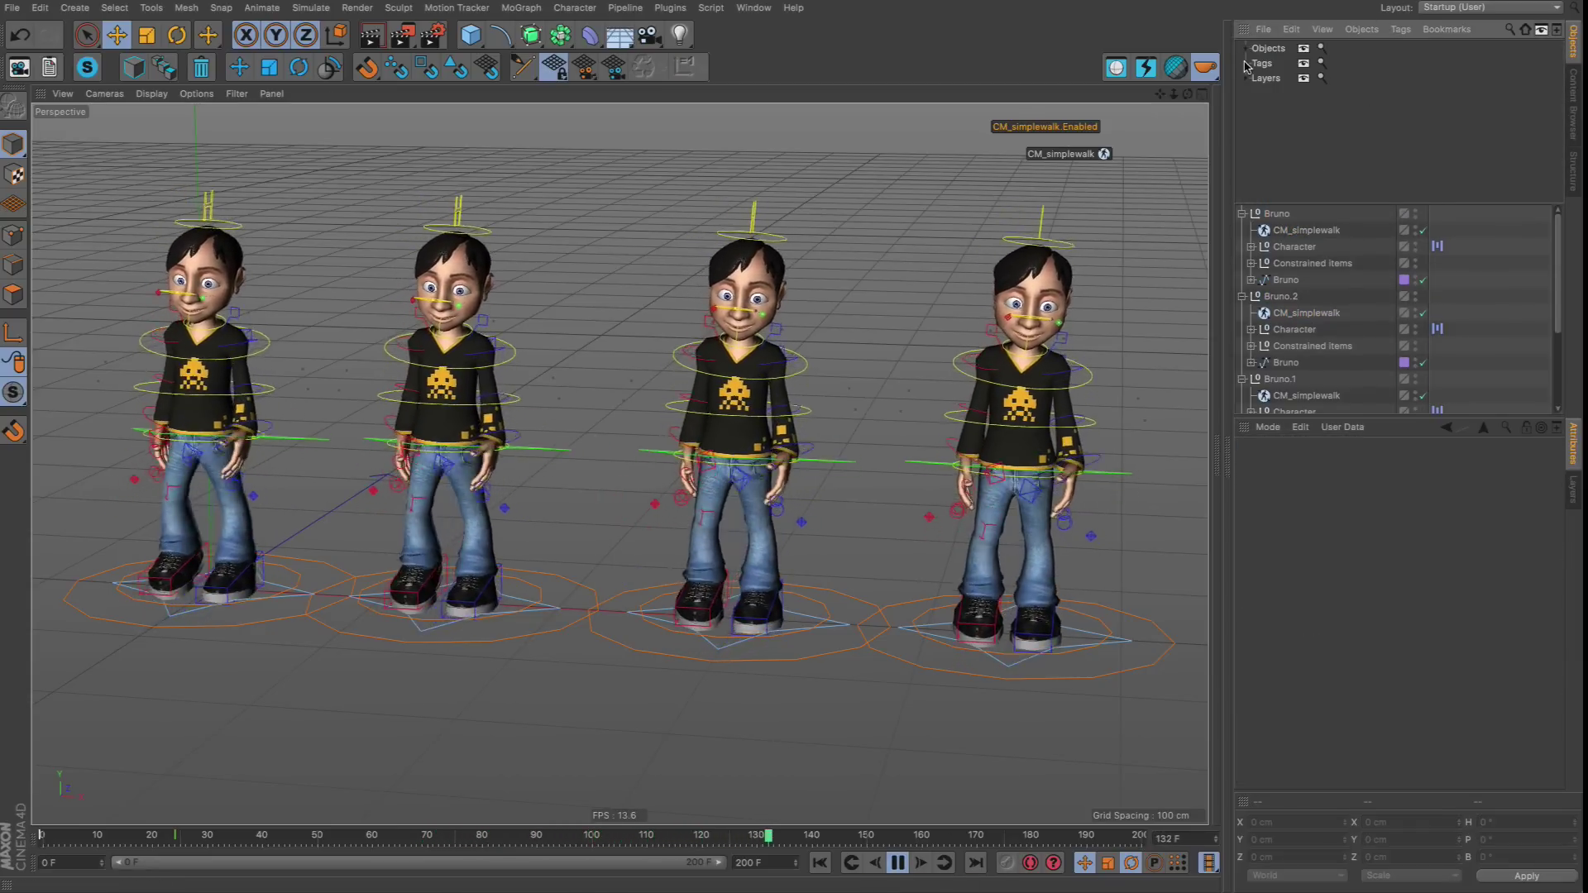
left_click(1247, 63)
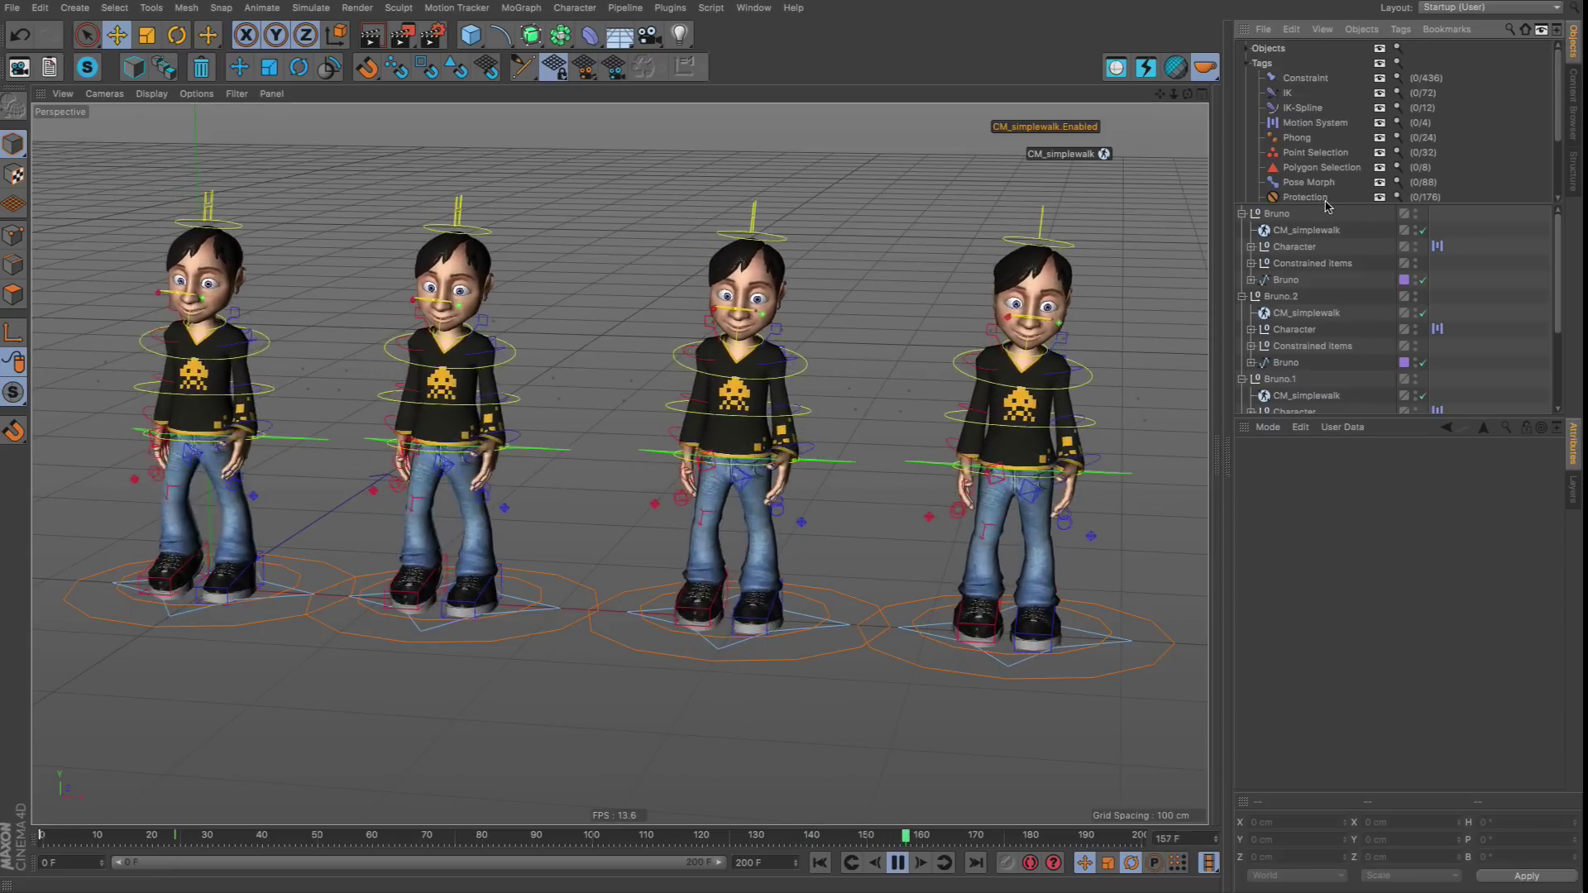
left_click_drag(1326, 205, 1326, 299)
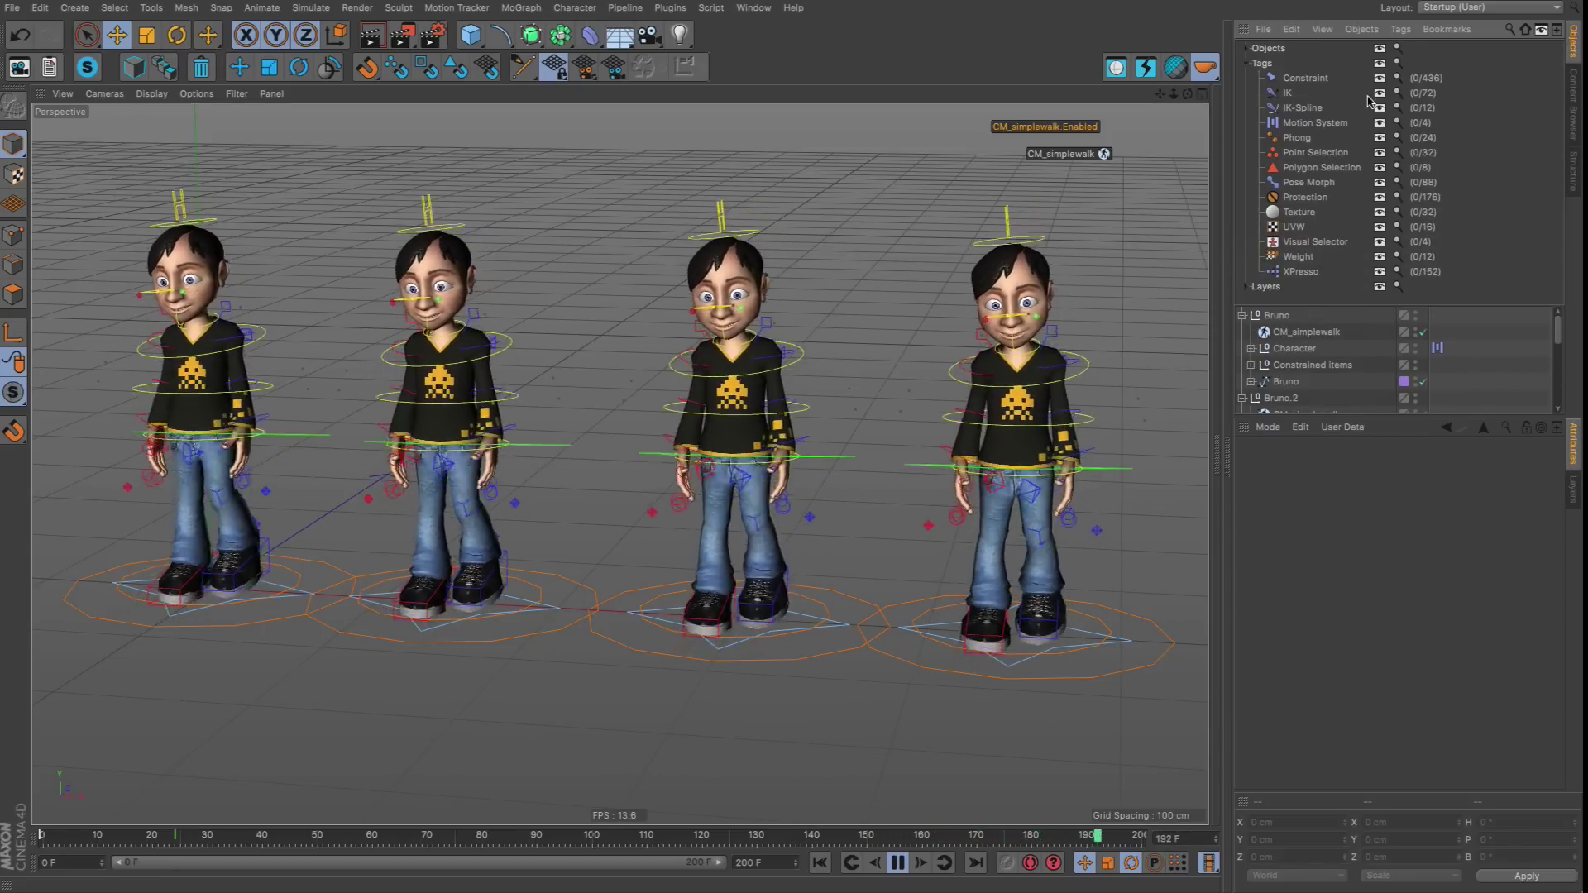
Select all Constraint tags in the scene and turn off Enable for them.
right_click(1292, 79)
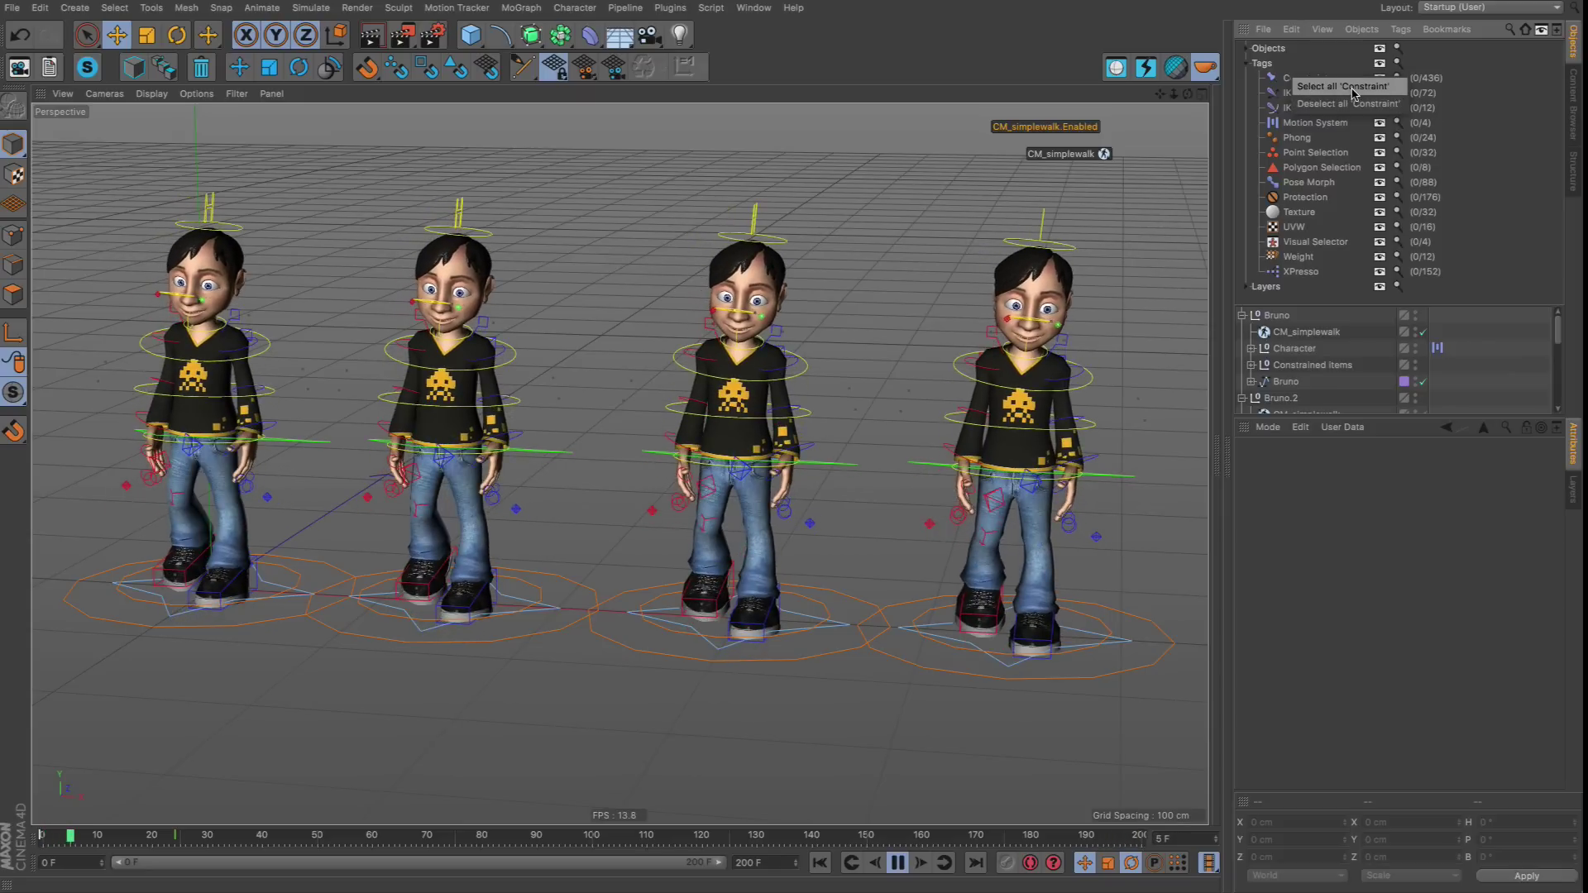
left_click(1348, 87)
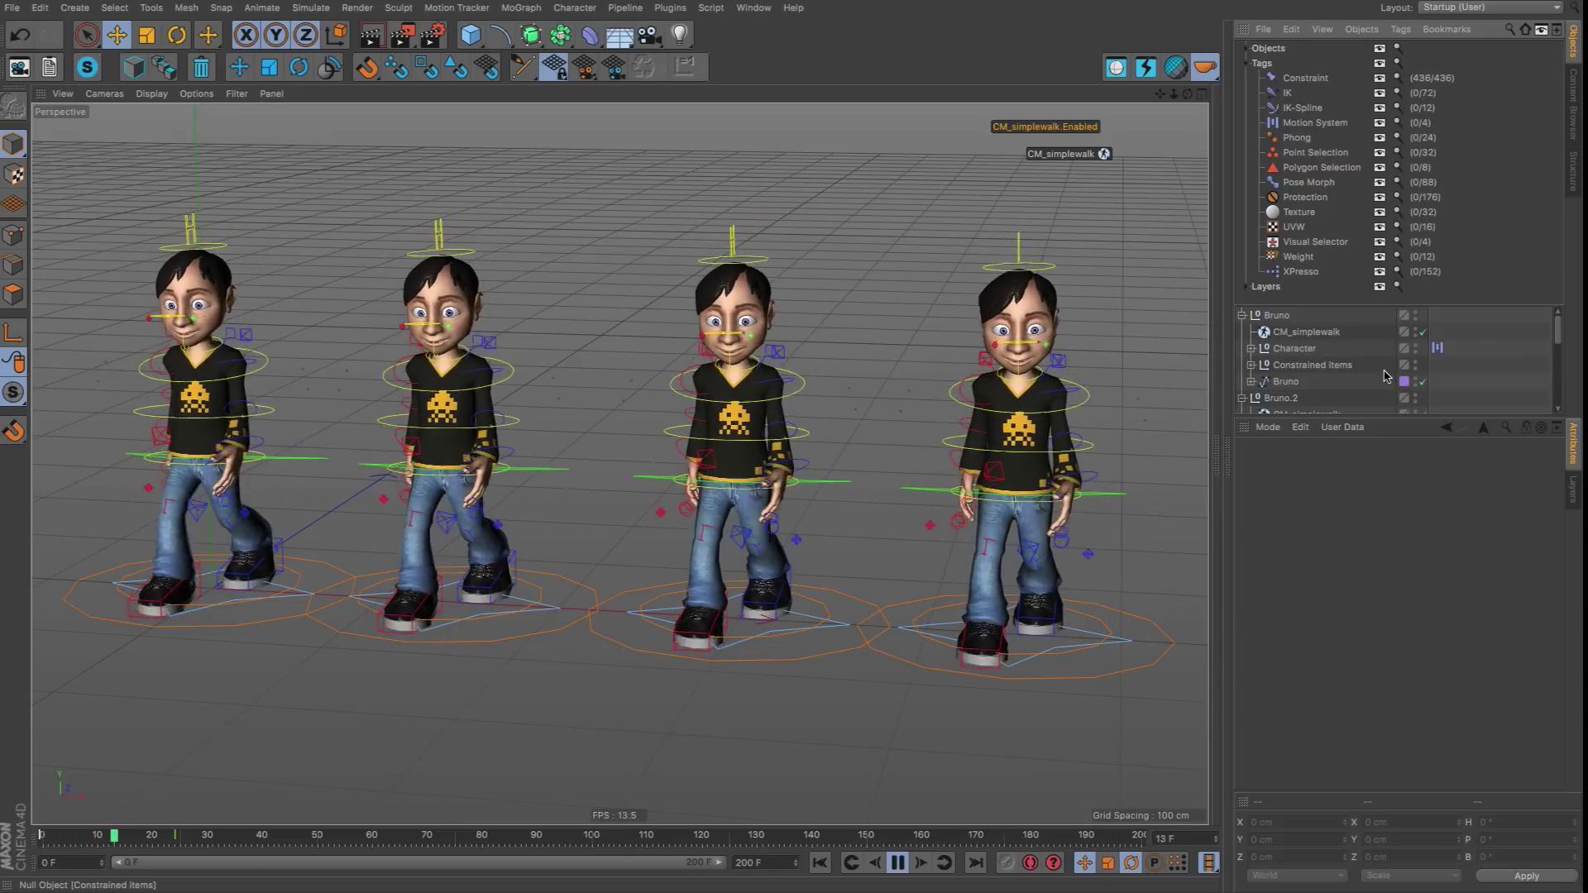
key("s")
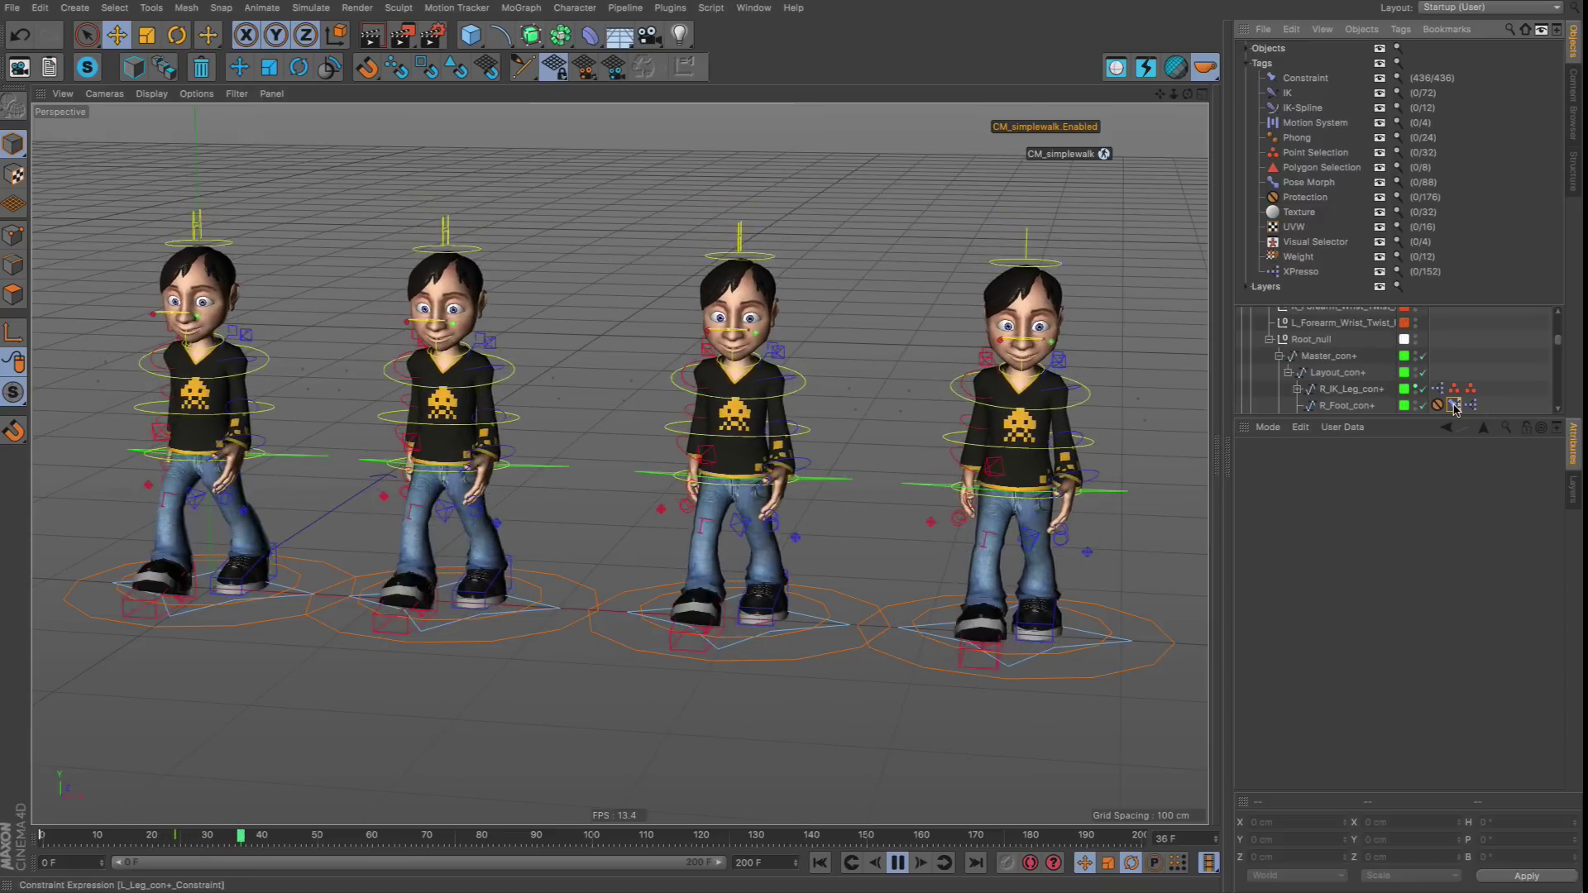
left_click(1455, 406)
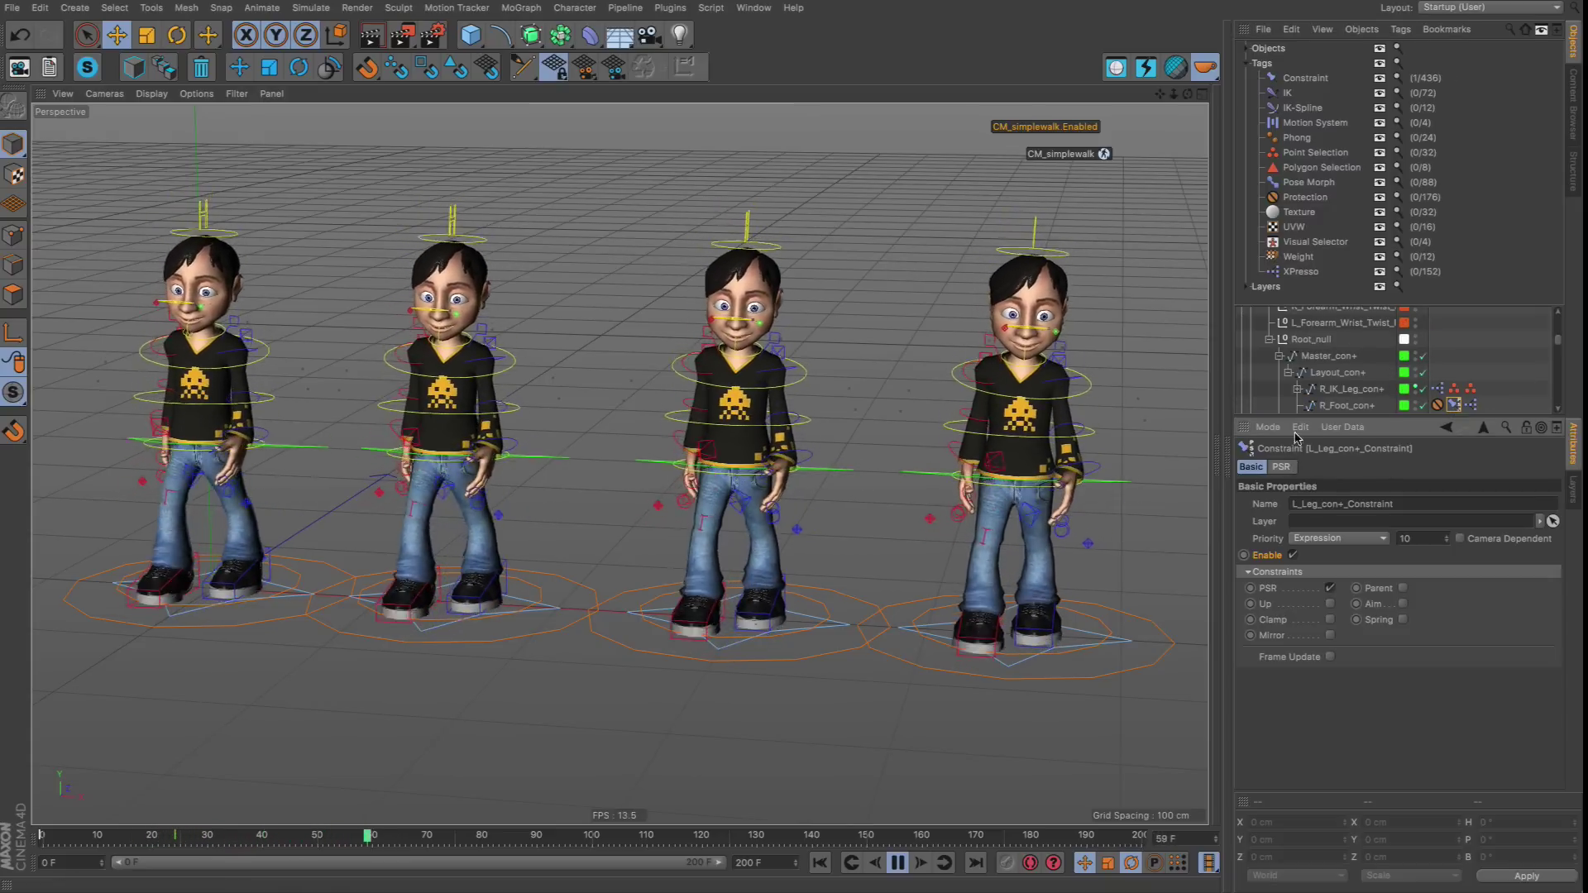
right_click(1297, 78)
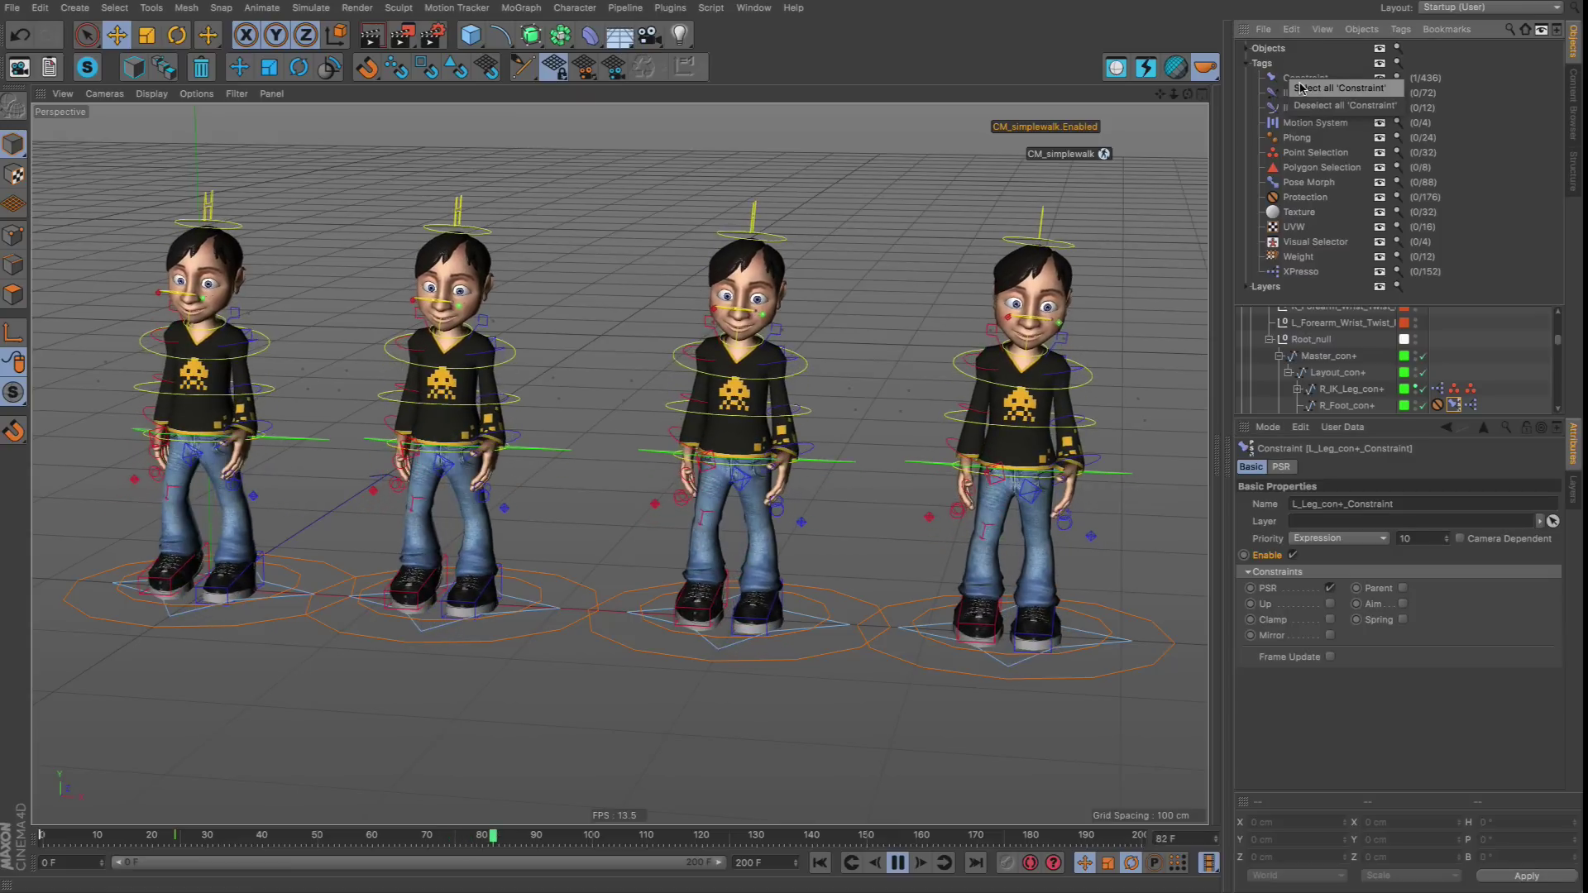
left_click(1332, 88)
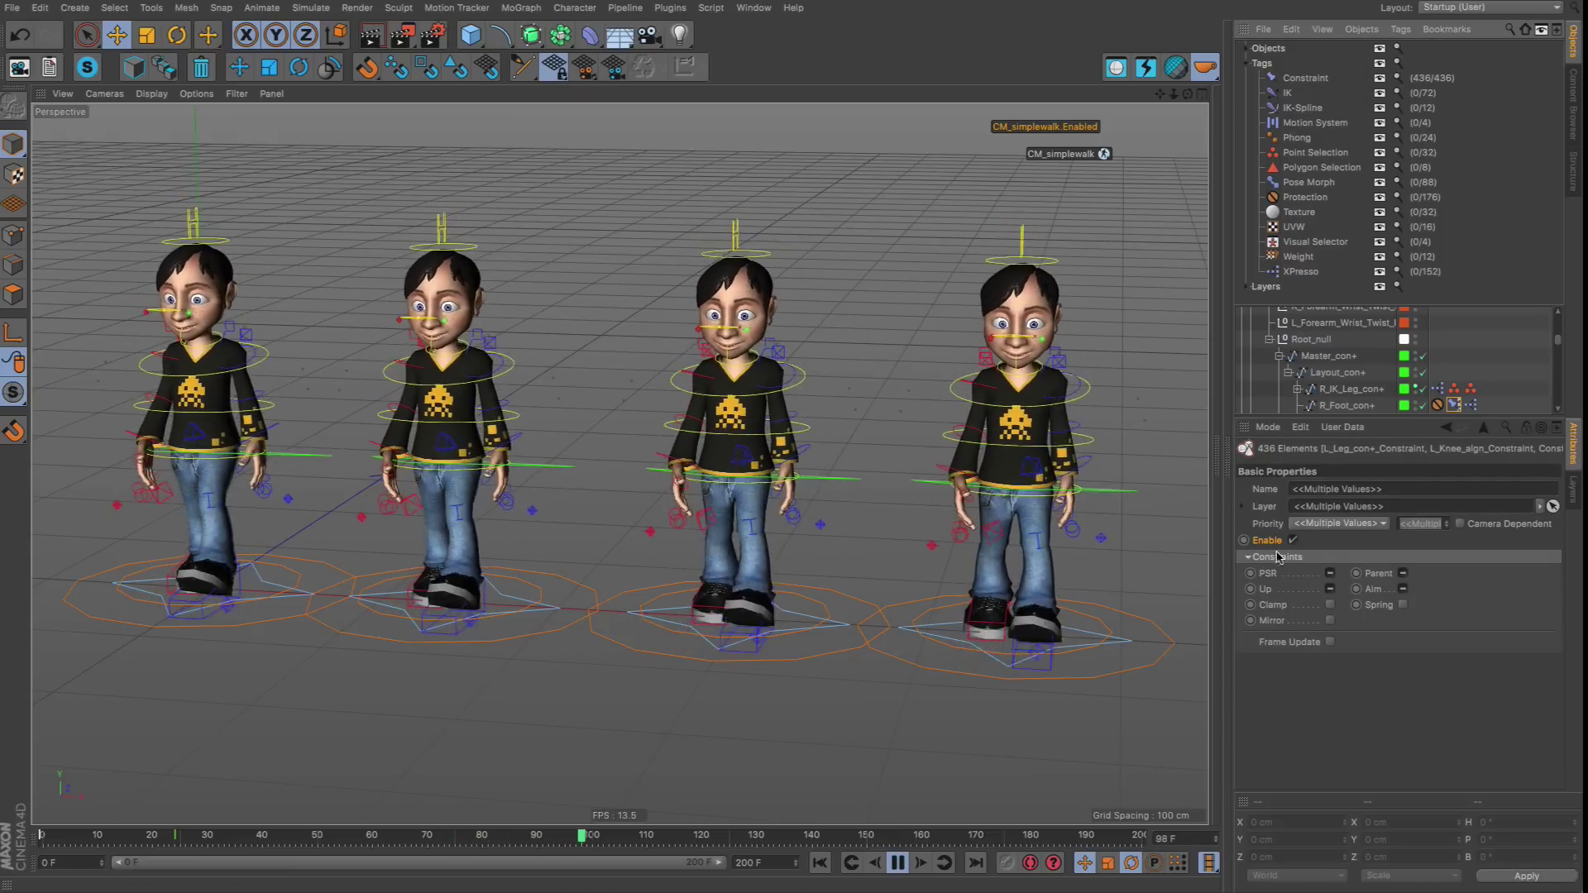
left_click(1294, 541)
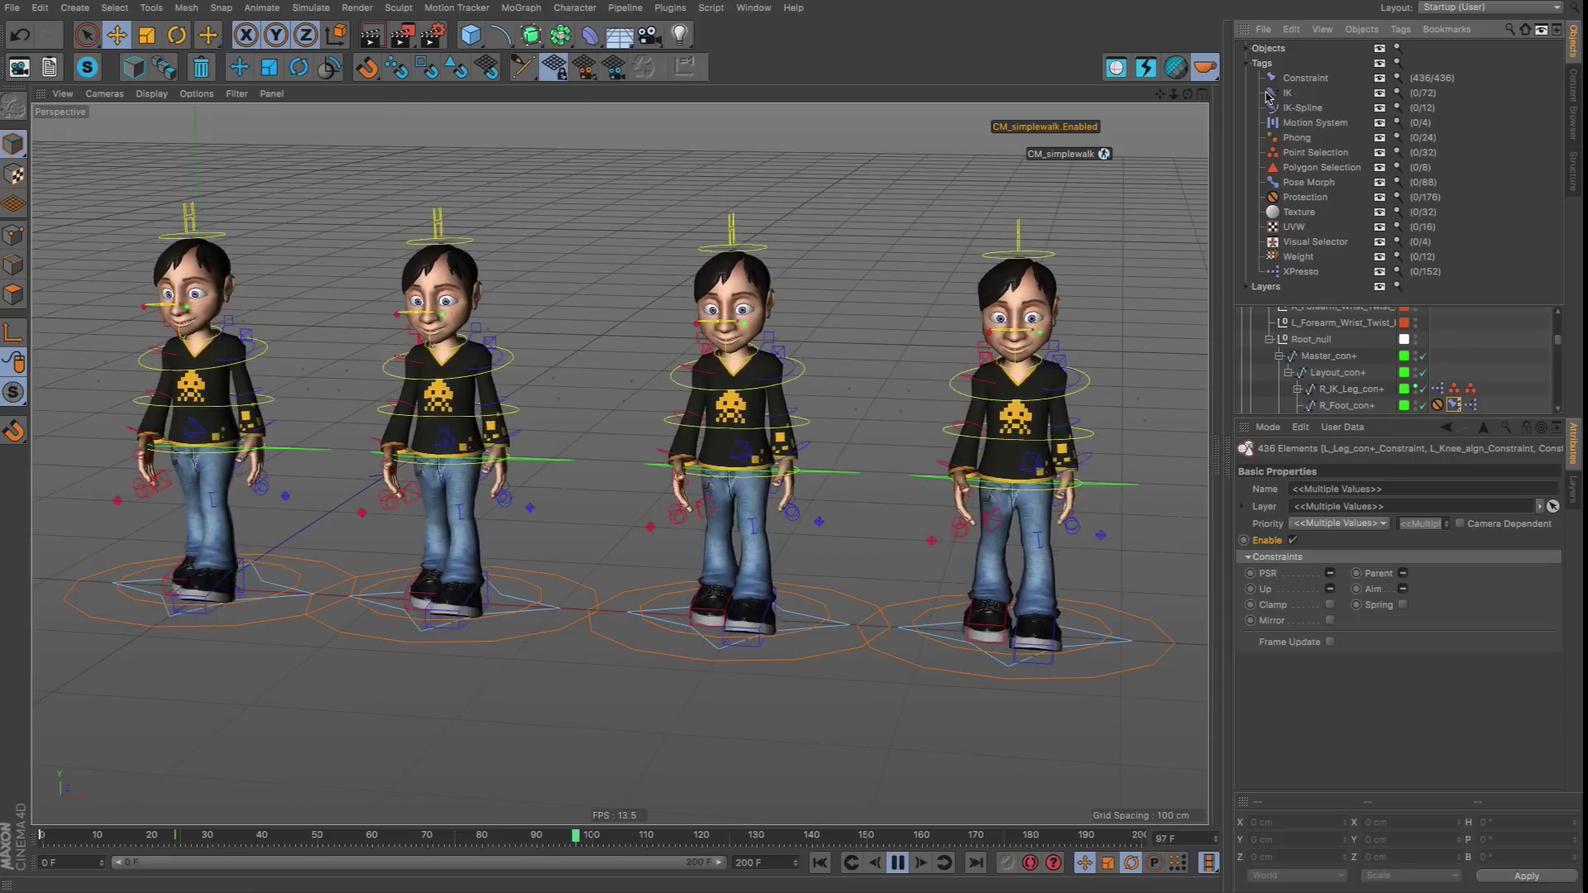
Add all Pose Morph tags to the selected Constraint tags, switch Enable off and back on for them, and deselect everything.
left_click(1288, 183)
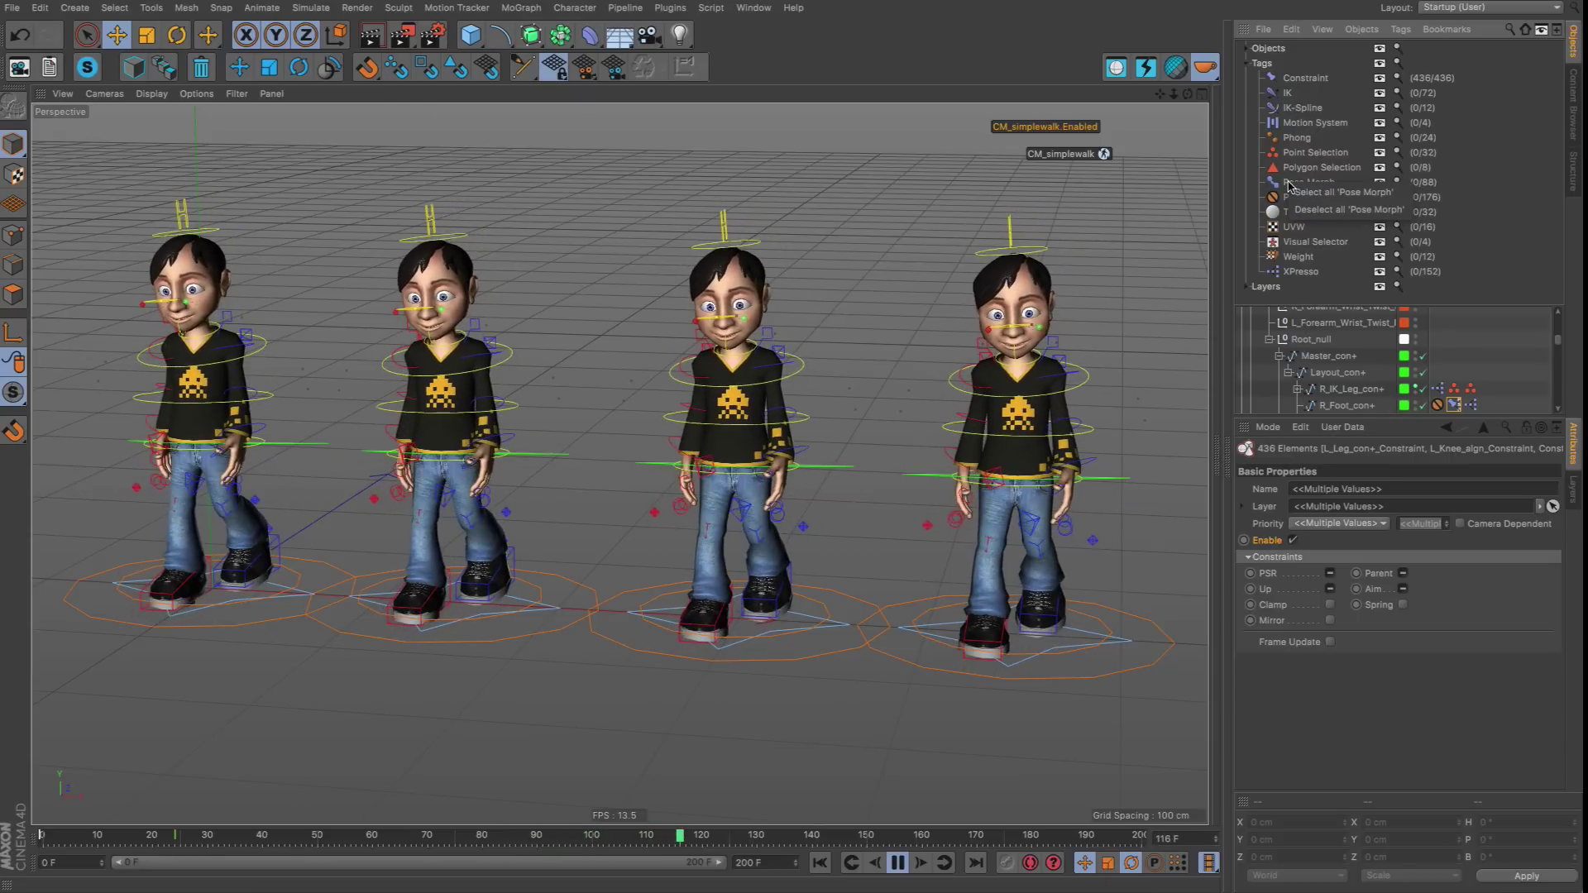
left_click(1308, 194)
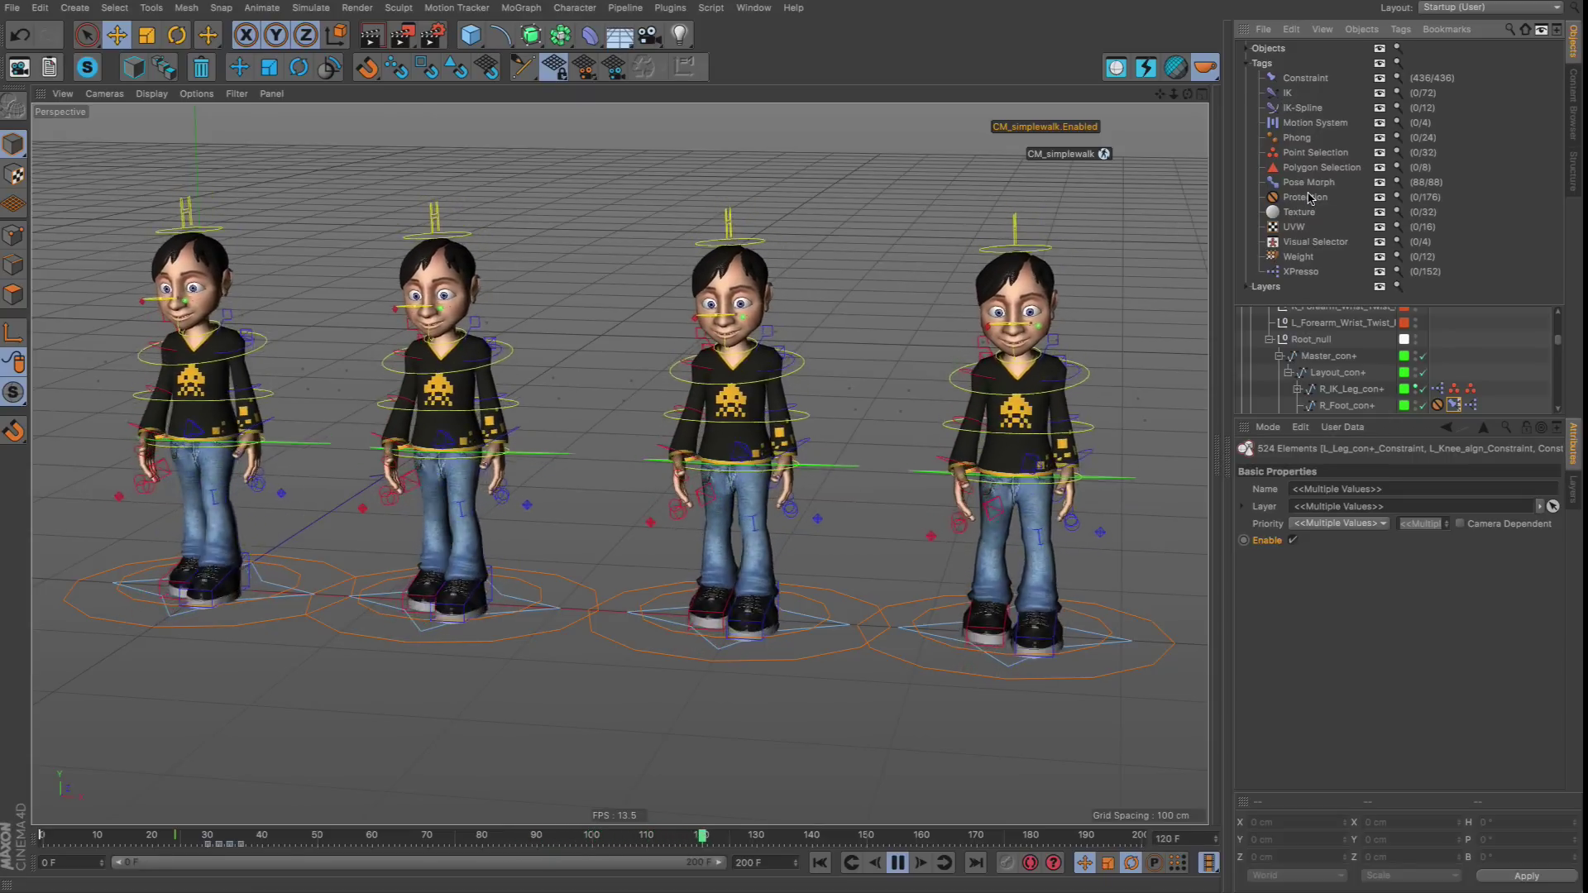
left_click(1292, 540)
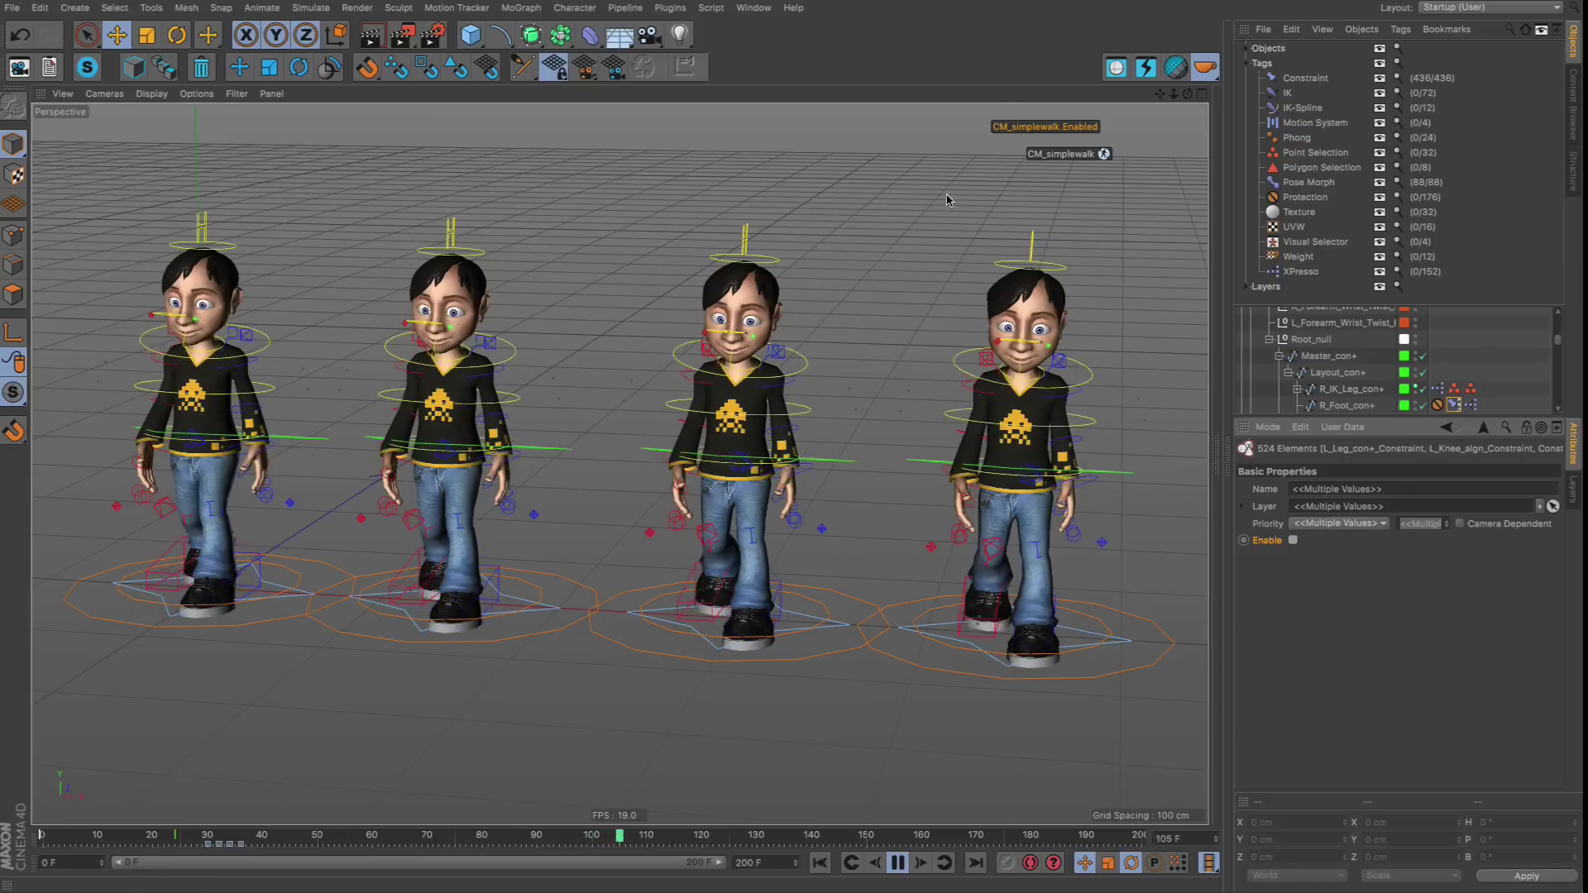
left_click(1294, 542)
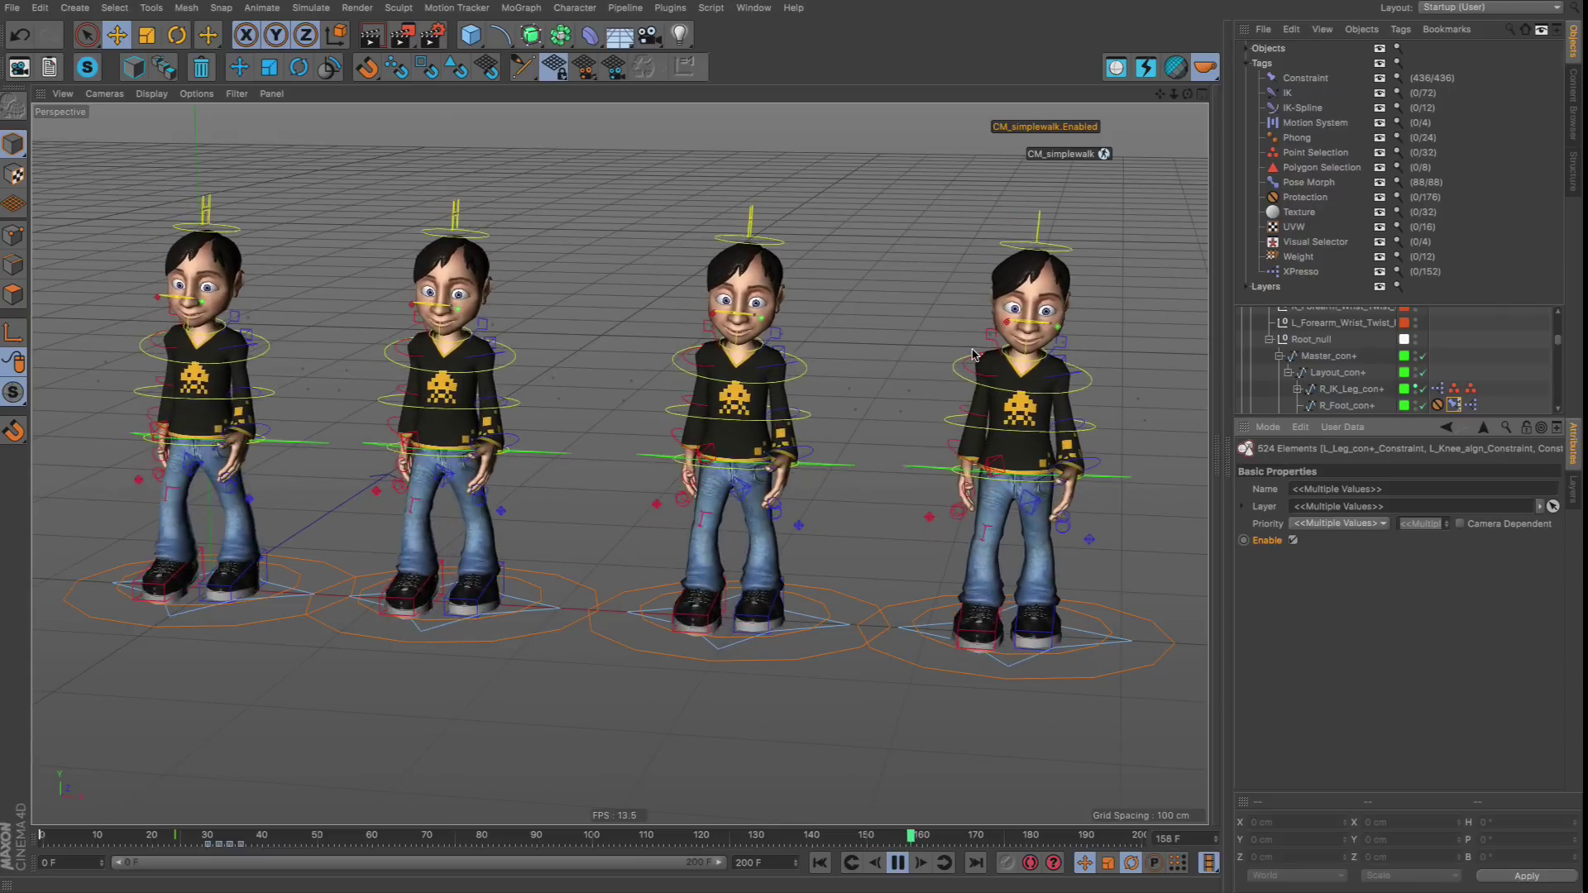
left_click(974, 356)
left_click(894, 301)
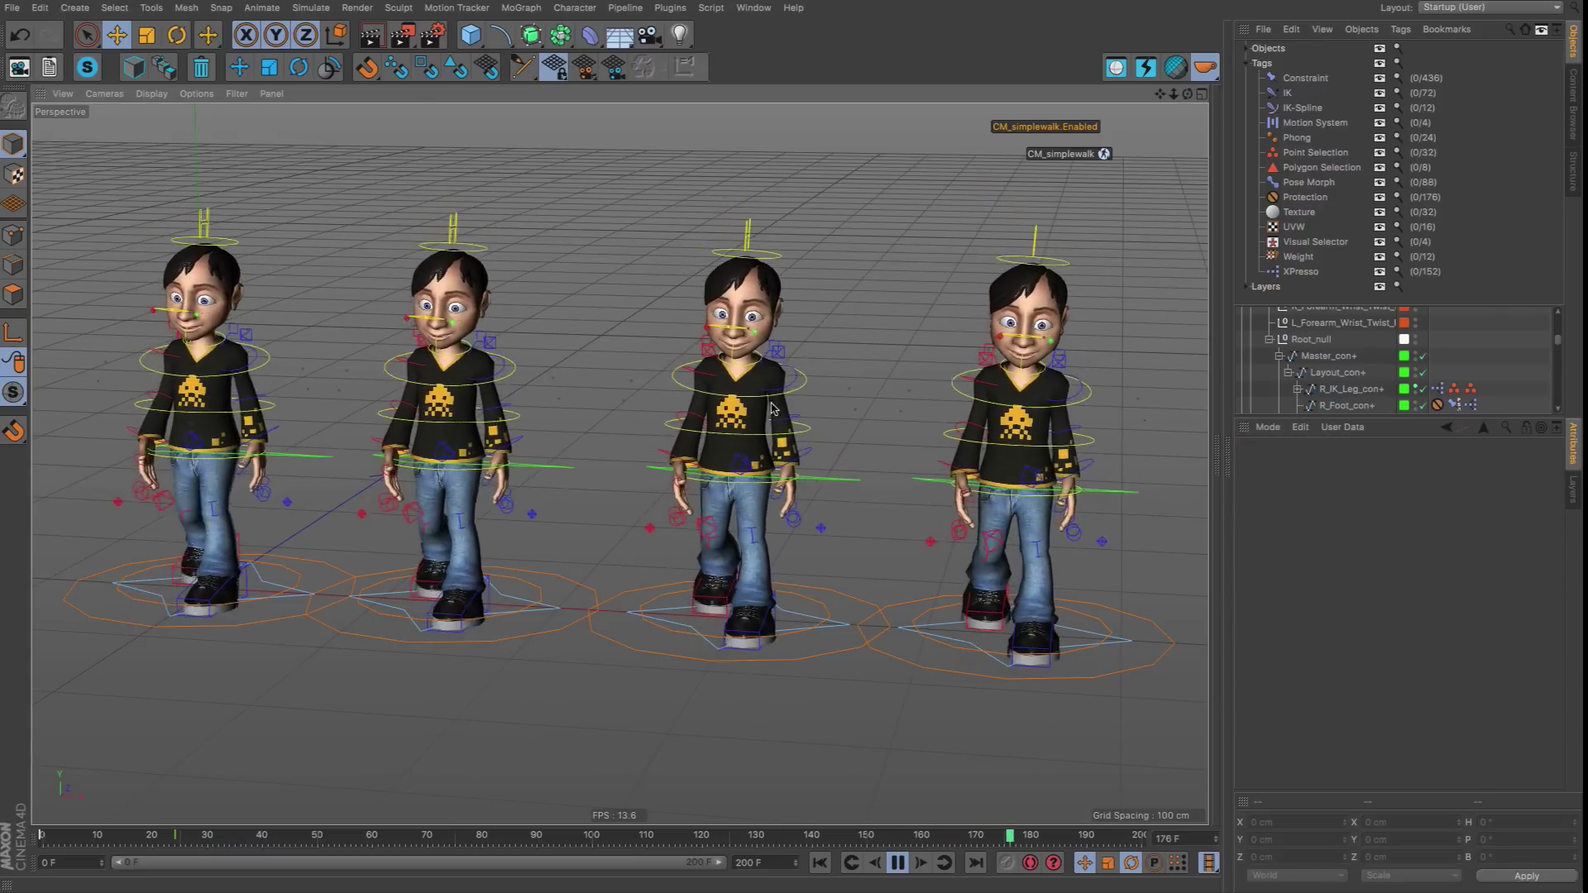
Select all XPresso tags, open the XPresso tag of R_IK_Leg_con+ in the XPresso Editor and enlarge the editor window.
left_click_drag(773, 409, 728, 392, "alt")
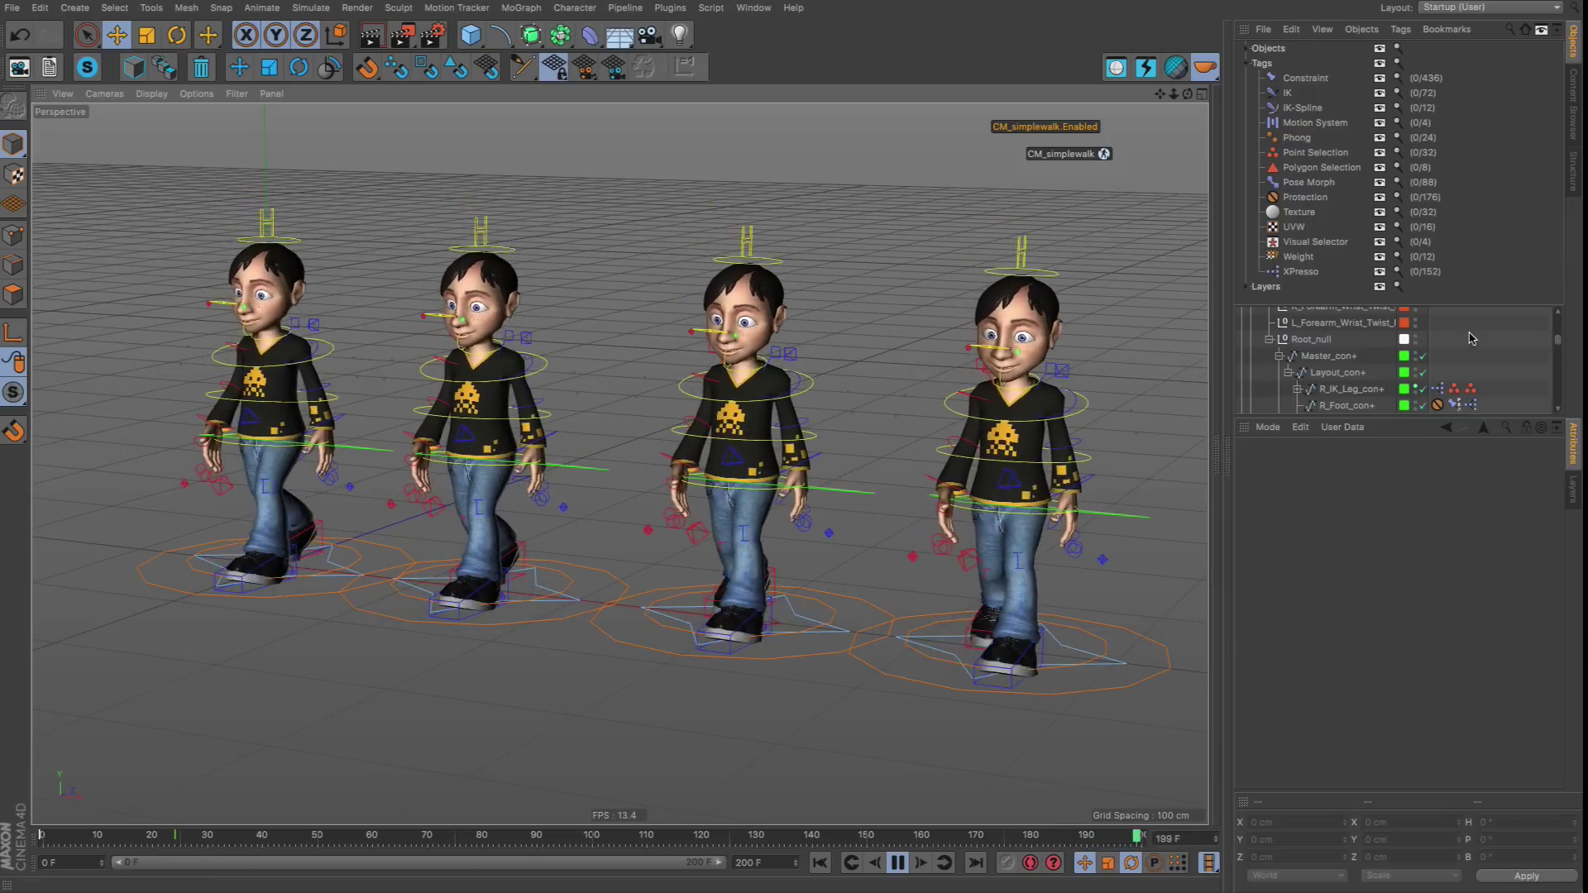
left_click(1300, 273)
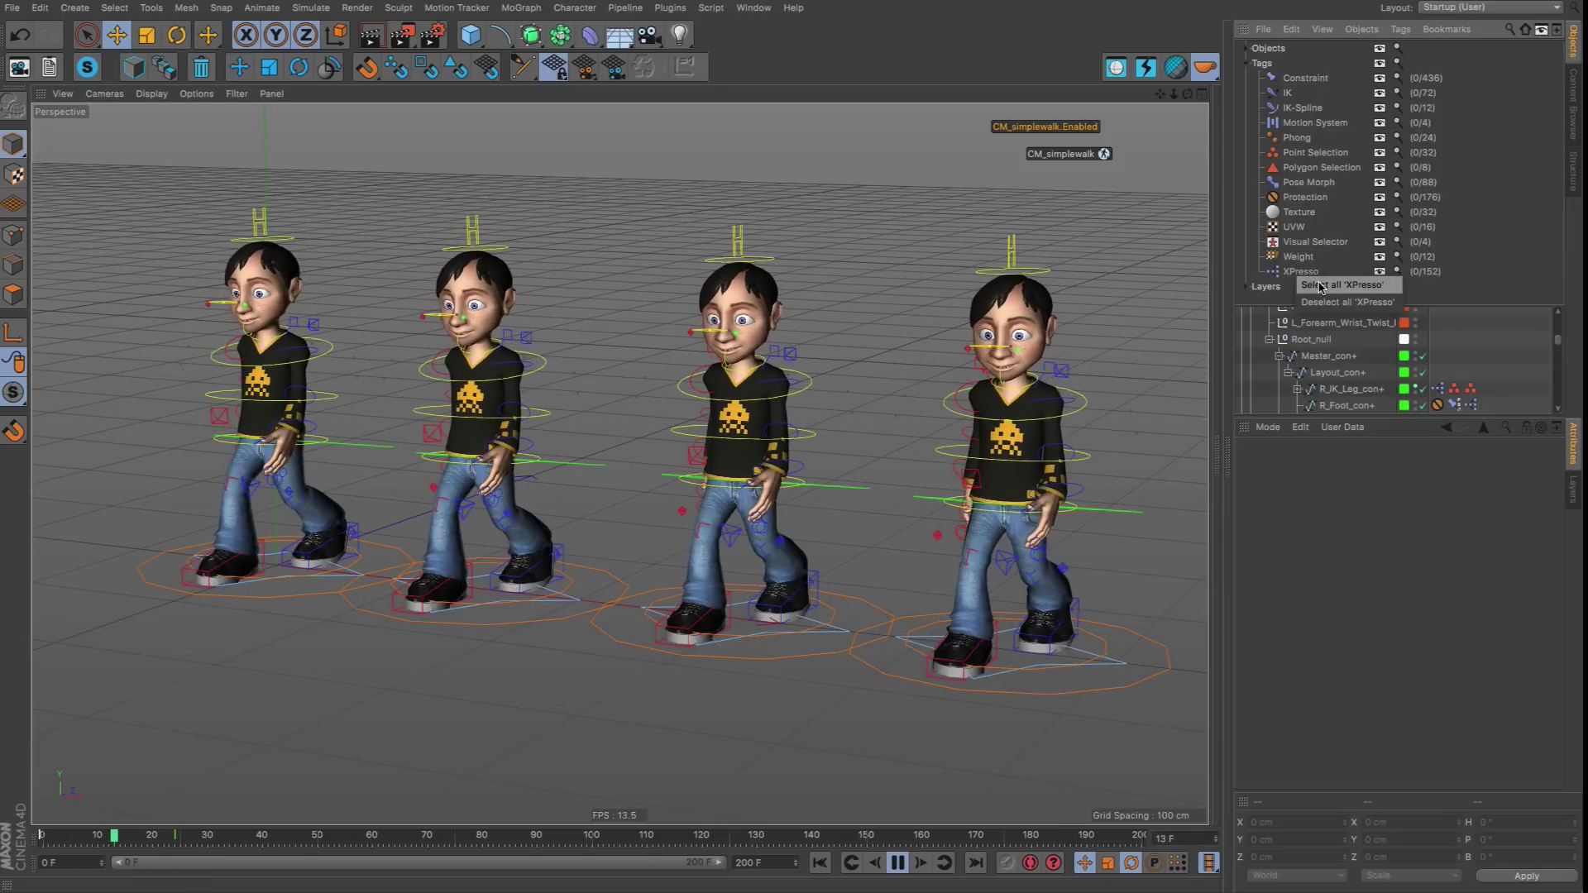
left_click(1320, 286)
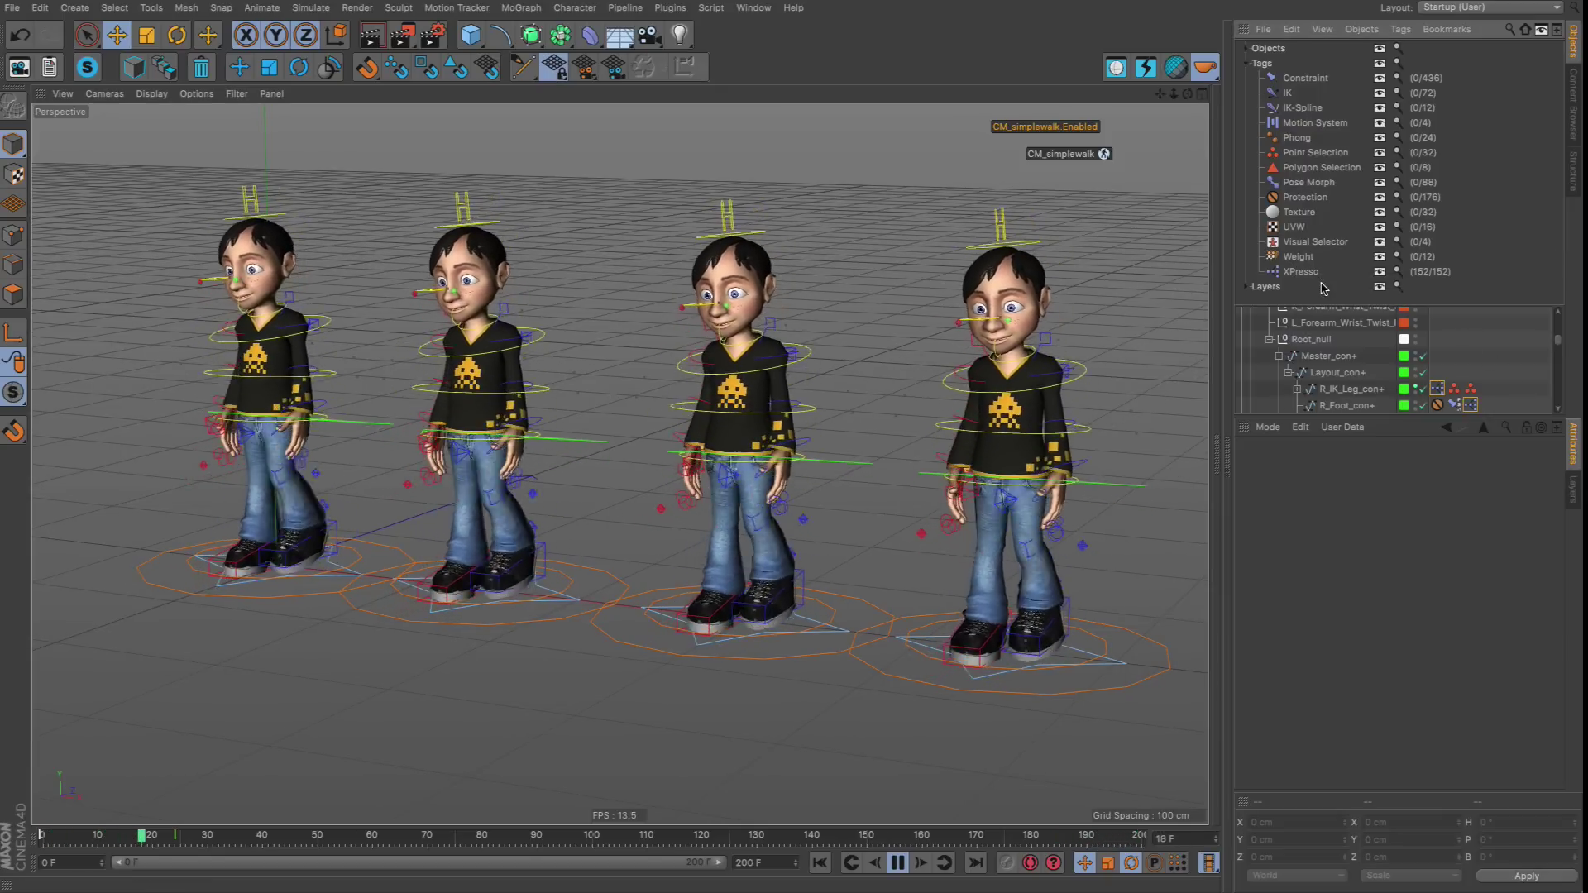
double_click(1438, 391)
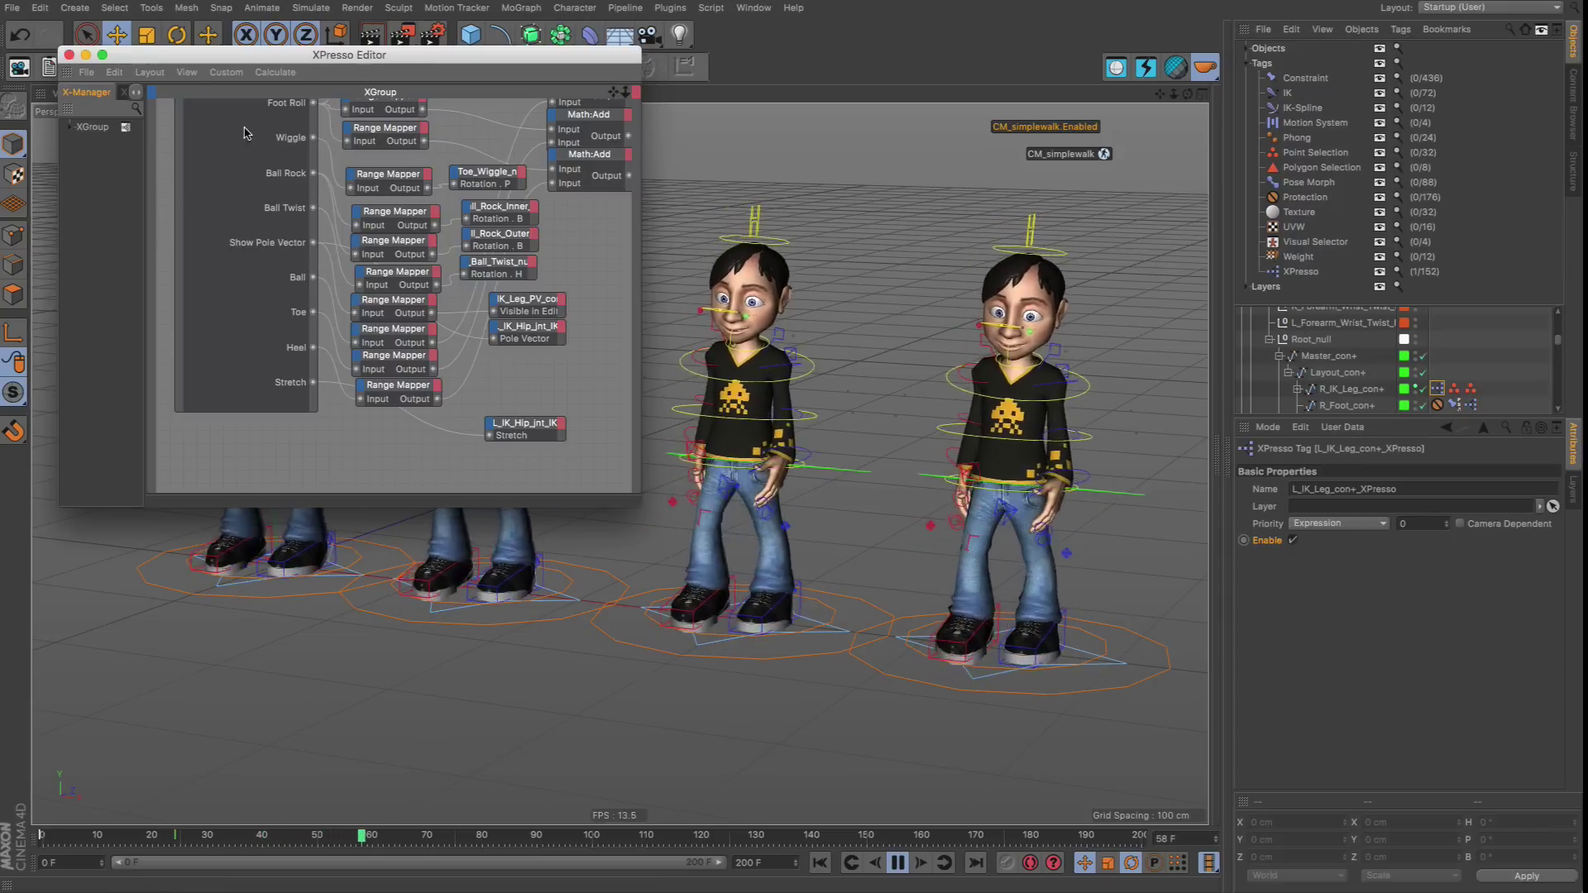
left_click_drag(248, 55, 464, 83)
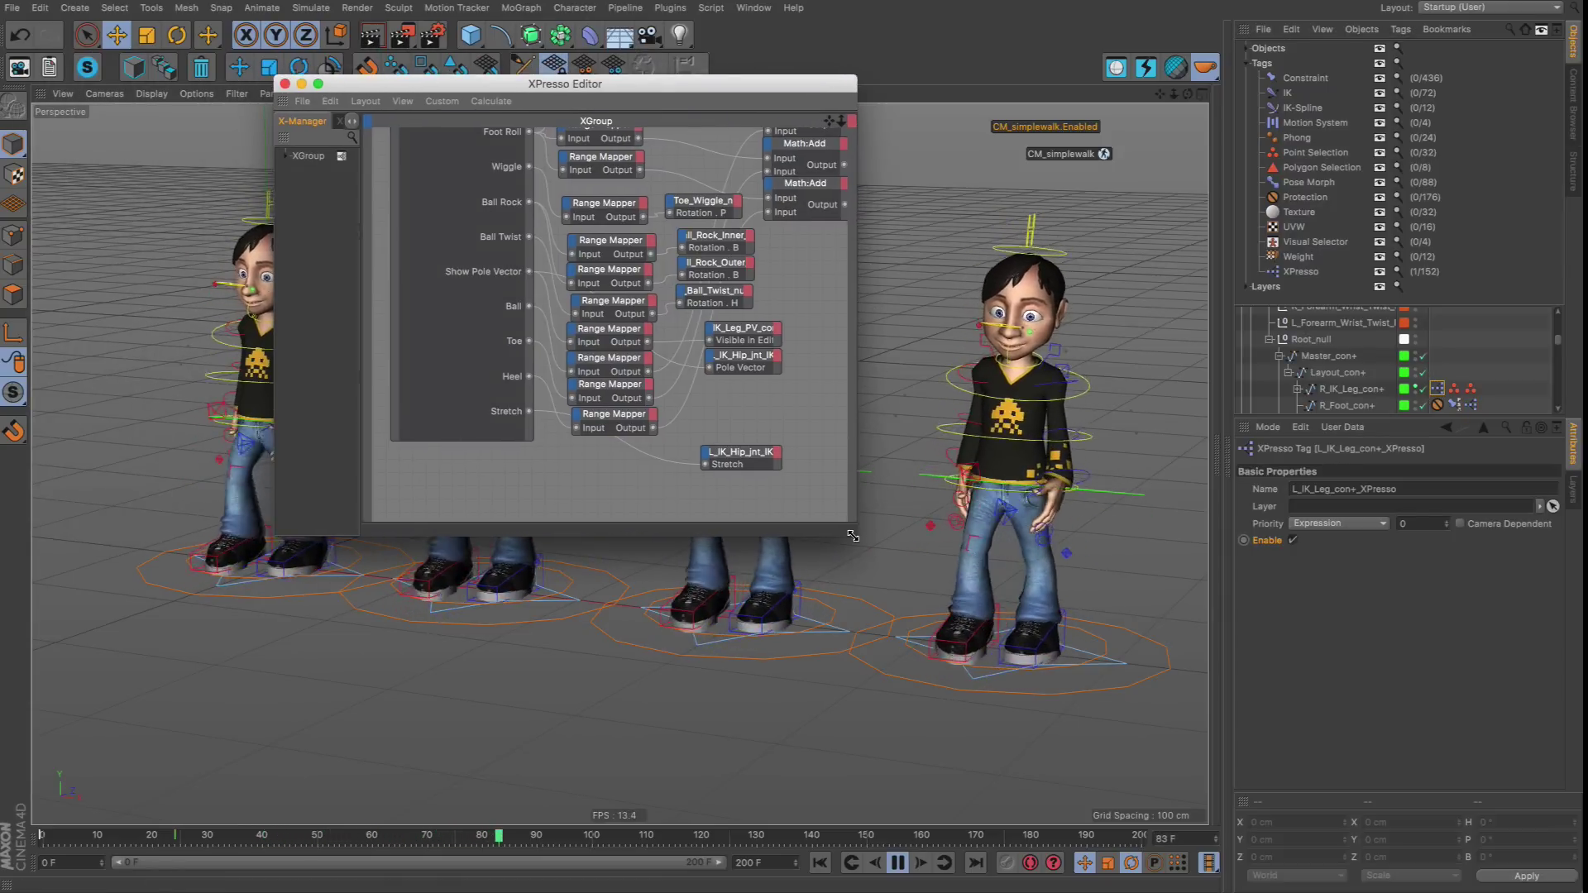
left_click_drag(853, 536, 1214, 656)
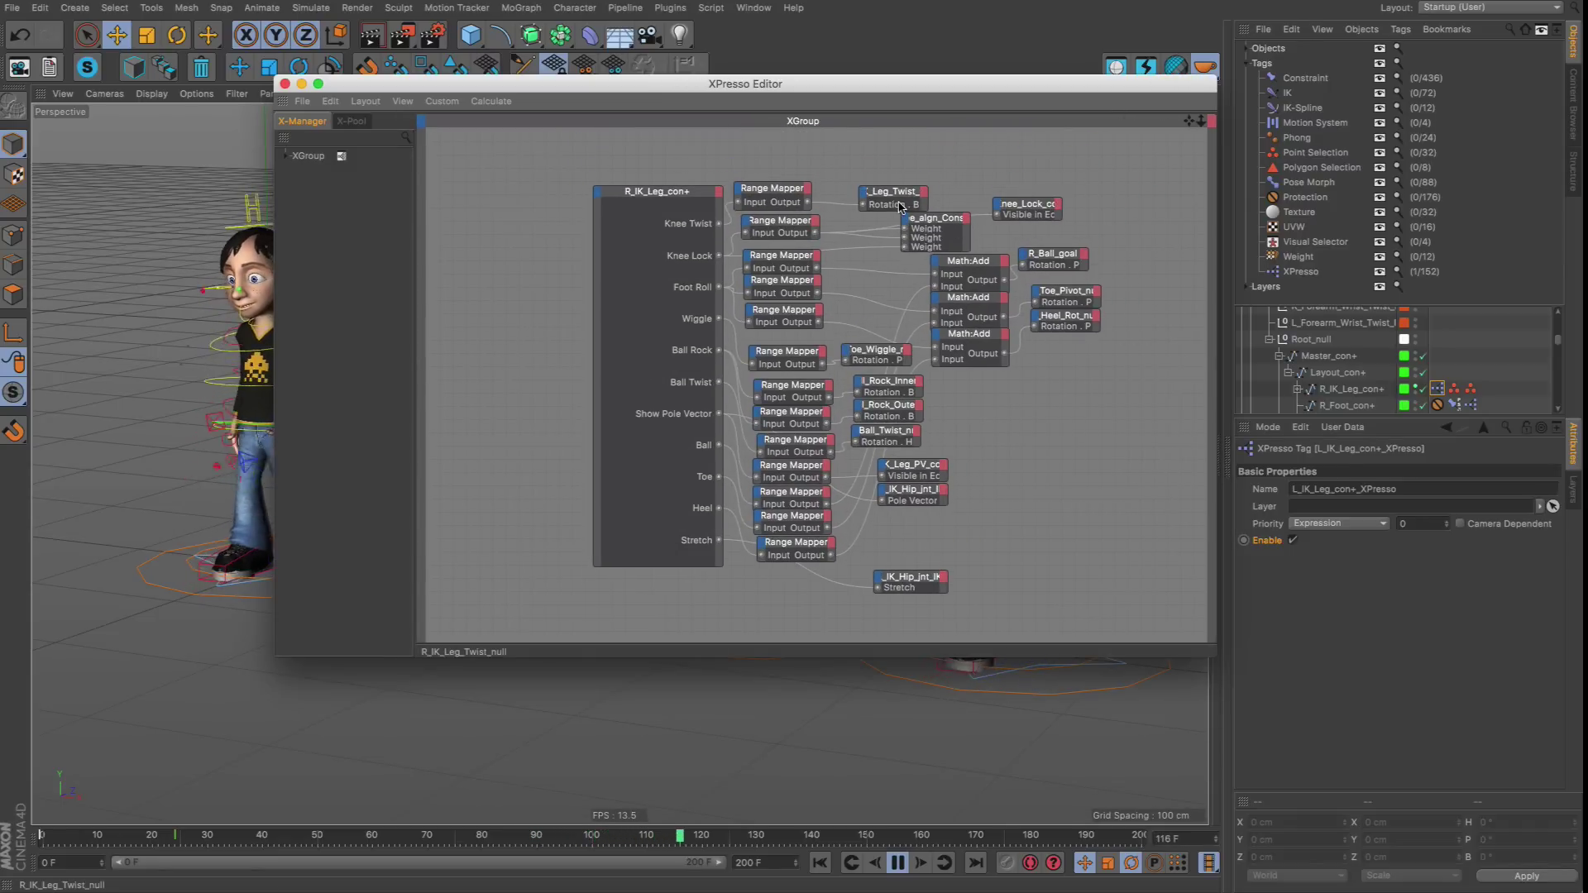
Examine the leg controller's node network and its uppermost Range Mapper node, and close the XPresso Editor.
scroll(863, 282, "up", 3)
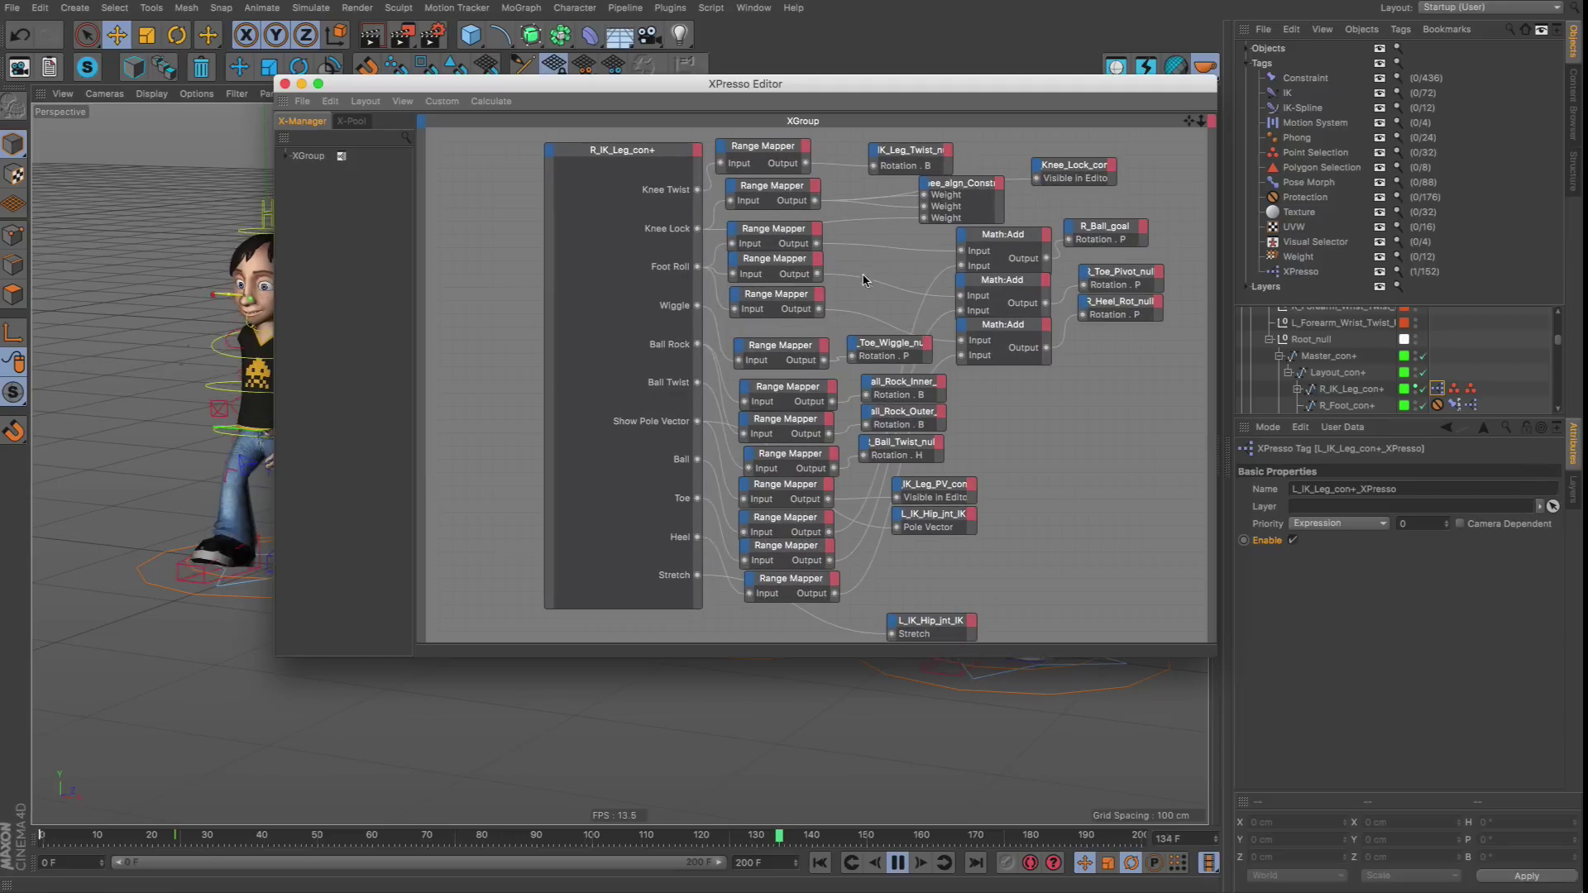
scroll(824, 254, "right", 5)
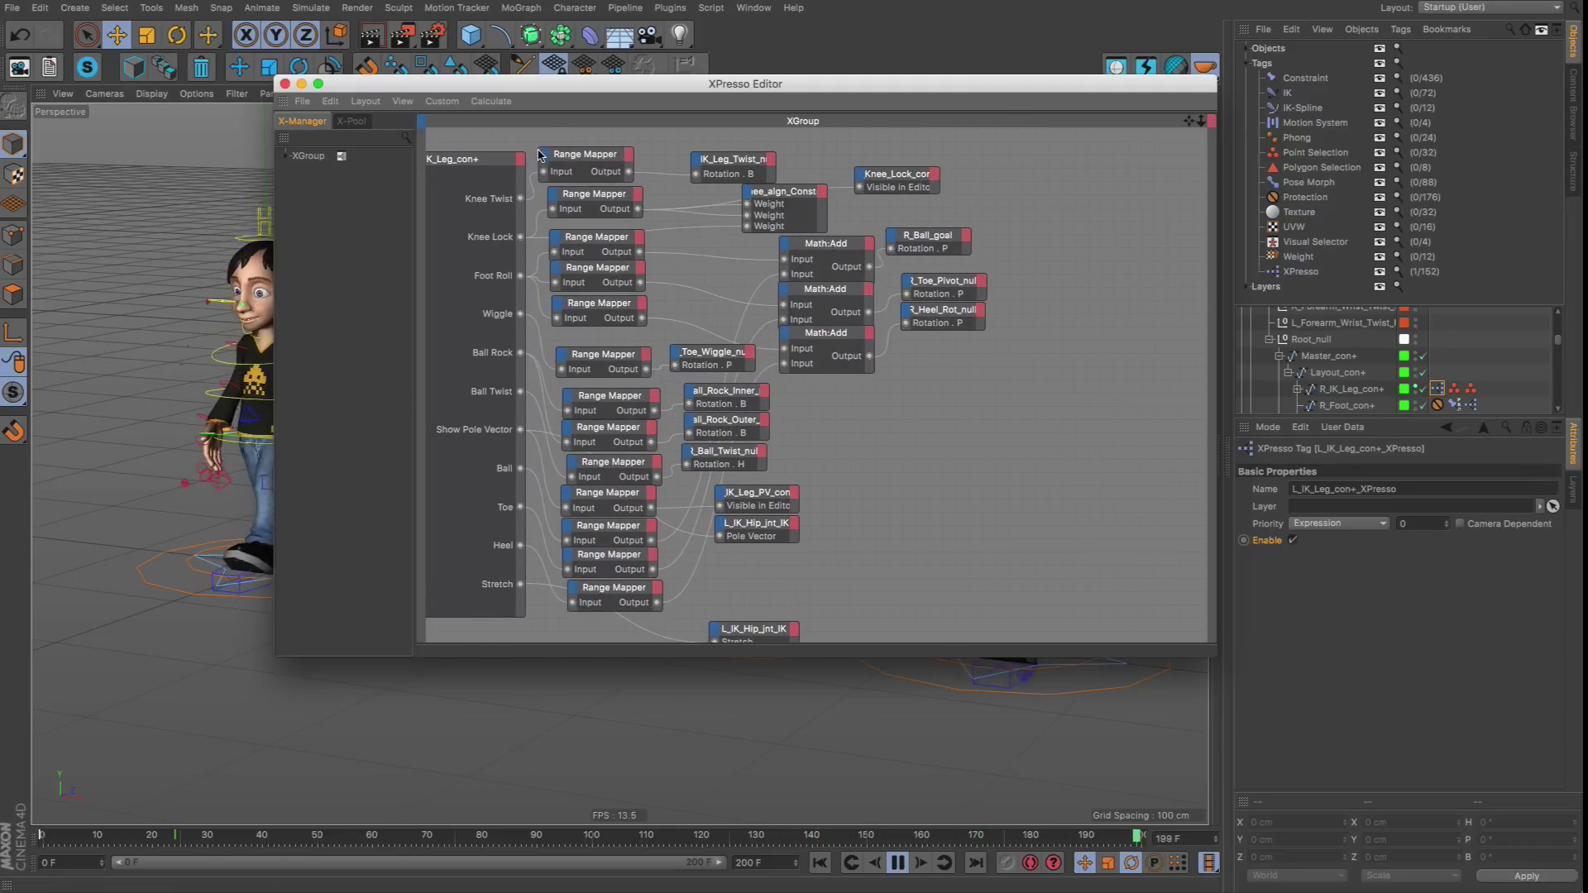
left_click_drag(585, 154, 596, 149)
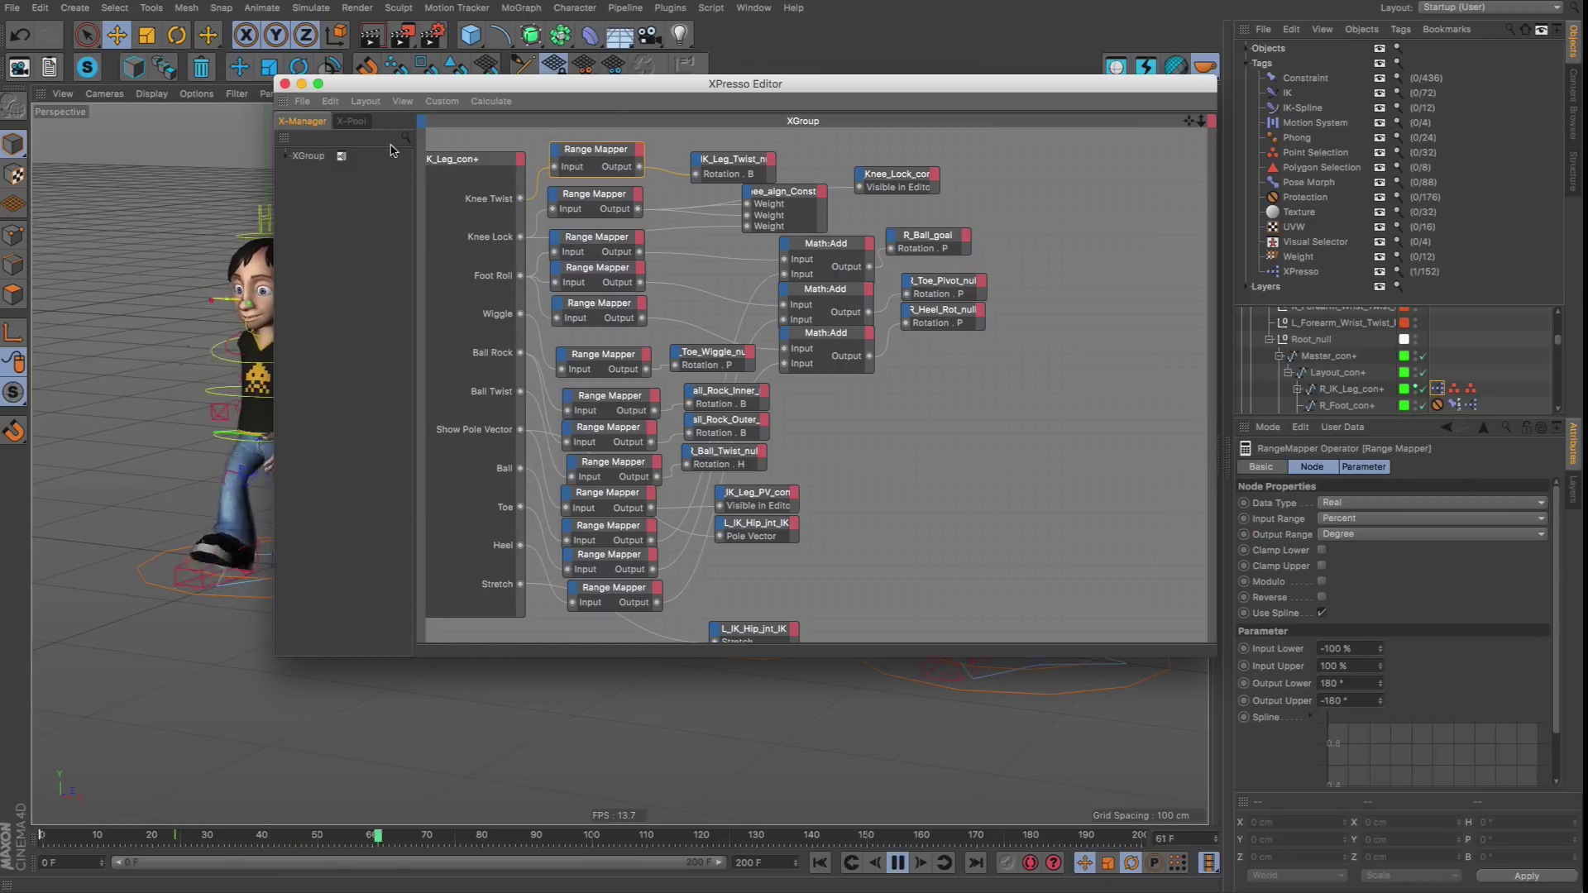
left_click(285, 83)
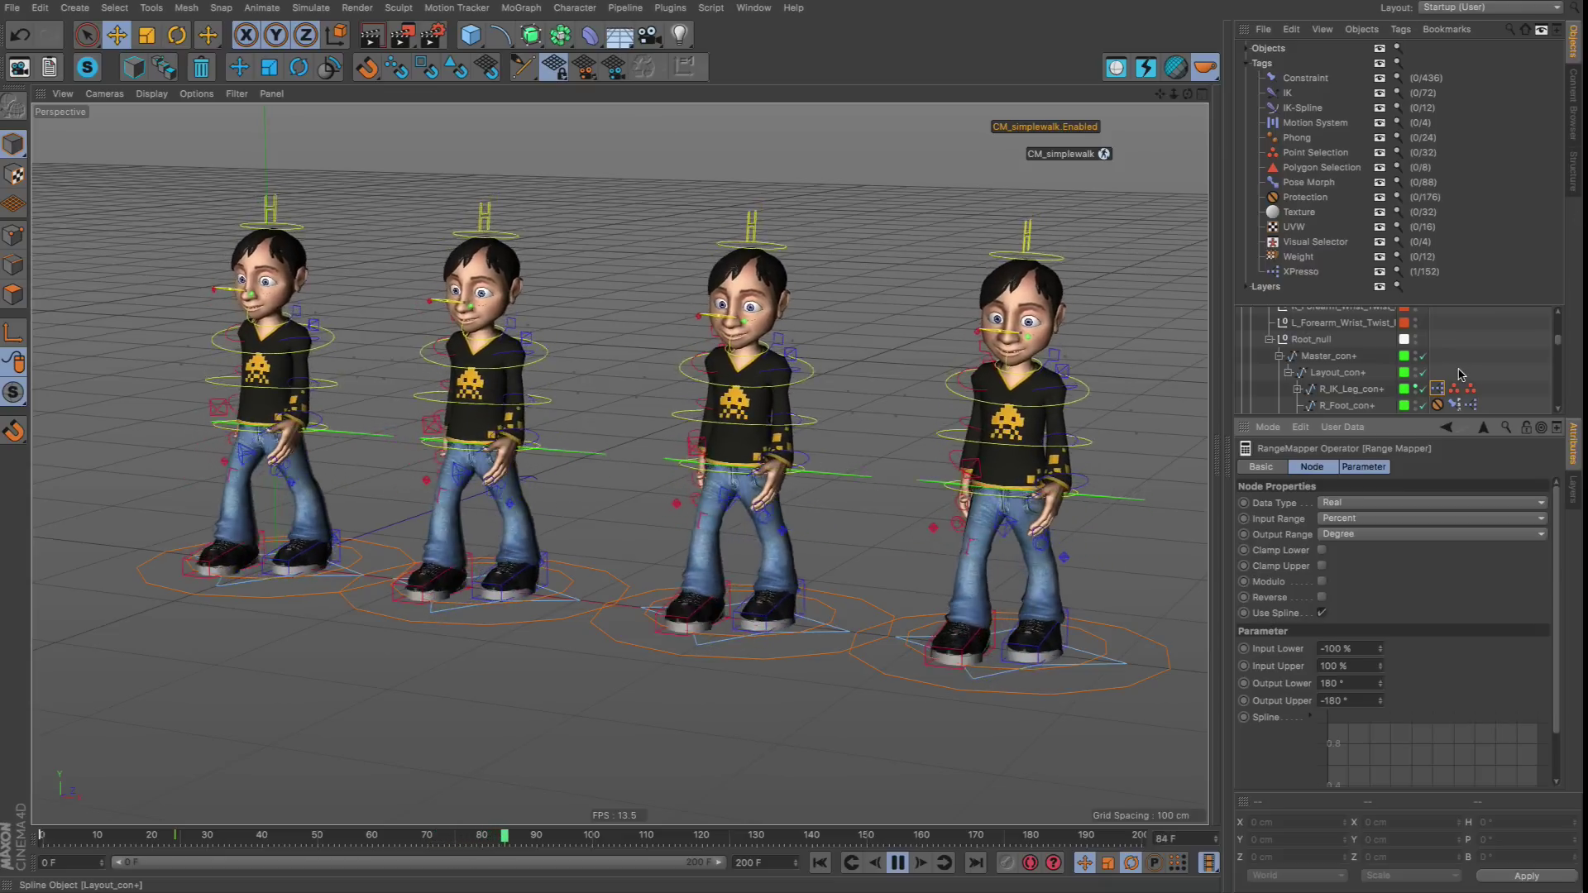
Select all XPresso tags, turn off Enable for them and examine the characters' walk and feet from the side.
right_click(1297, 273)
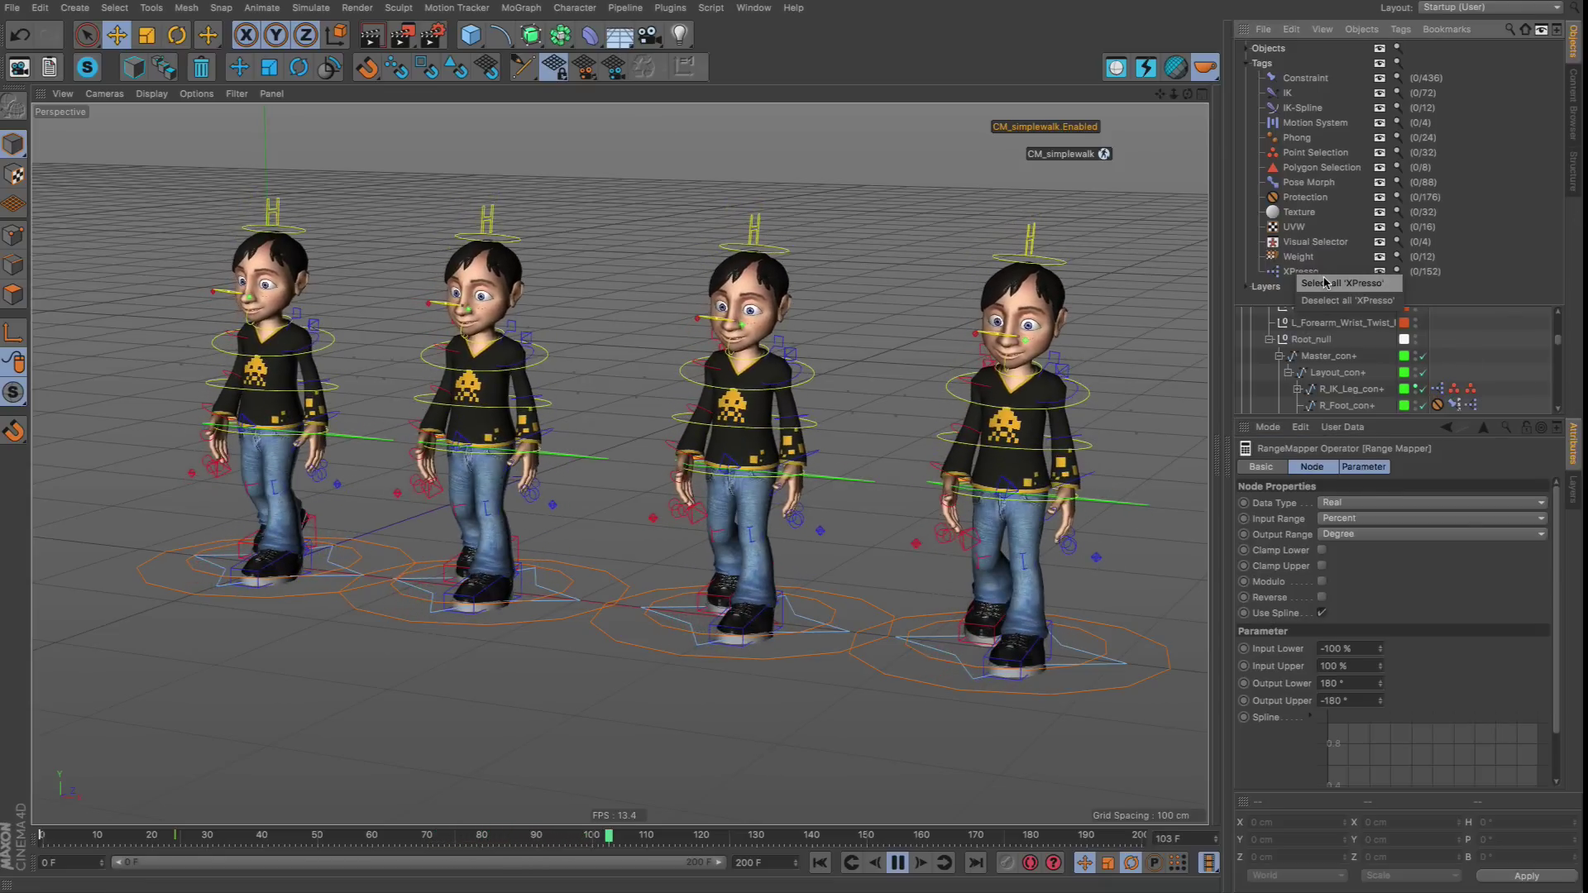
left_click(1329, 282)
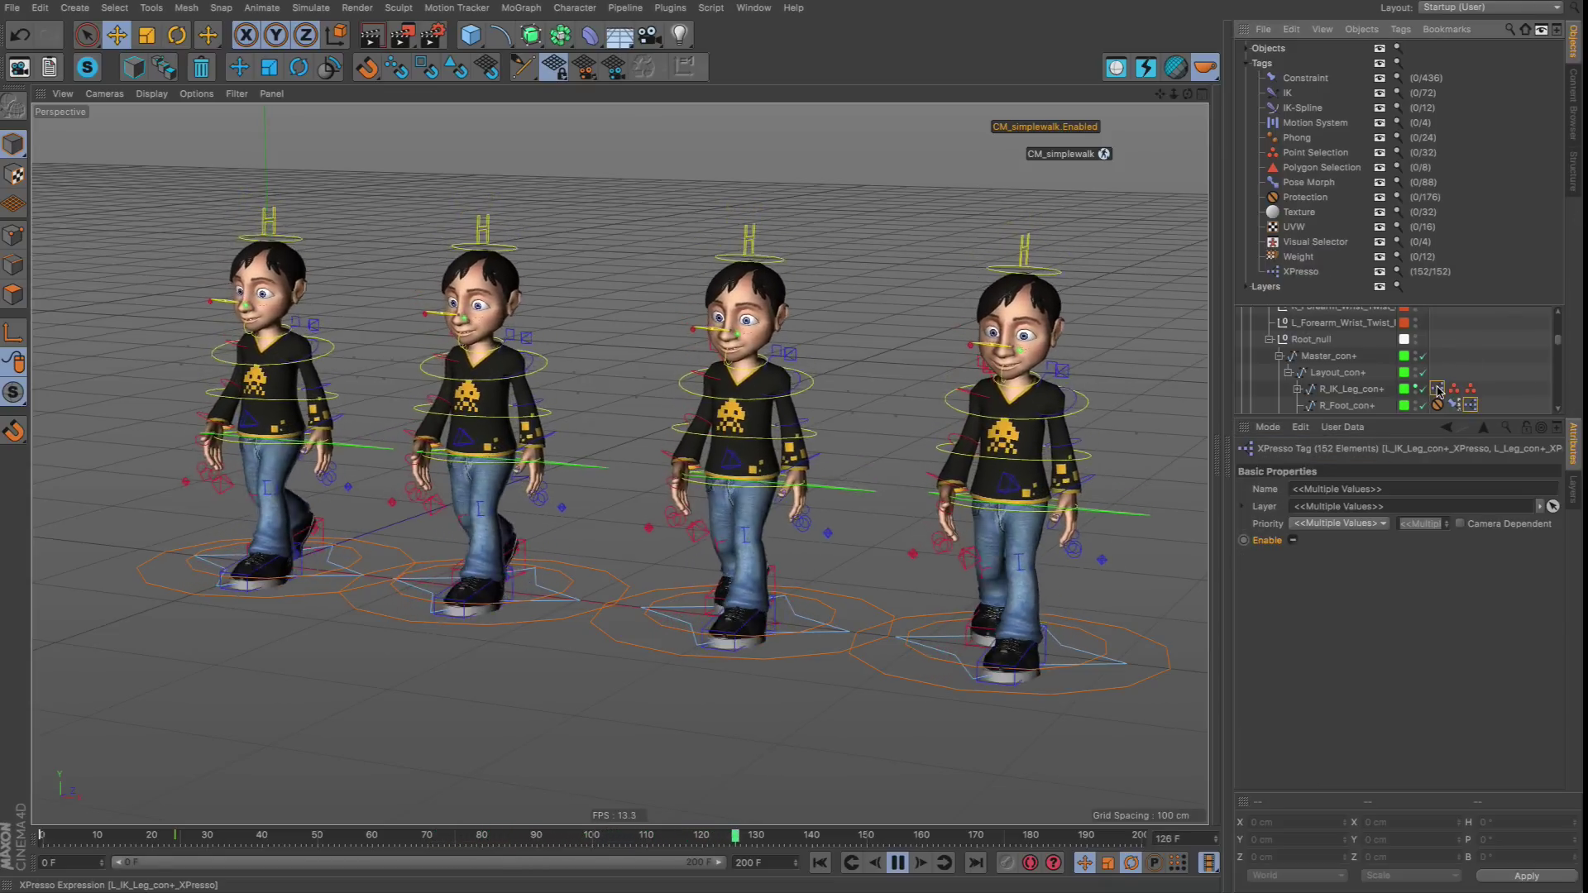
left_click(1293, 541)
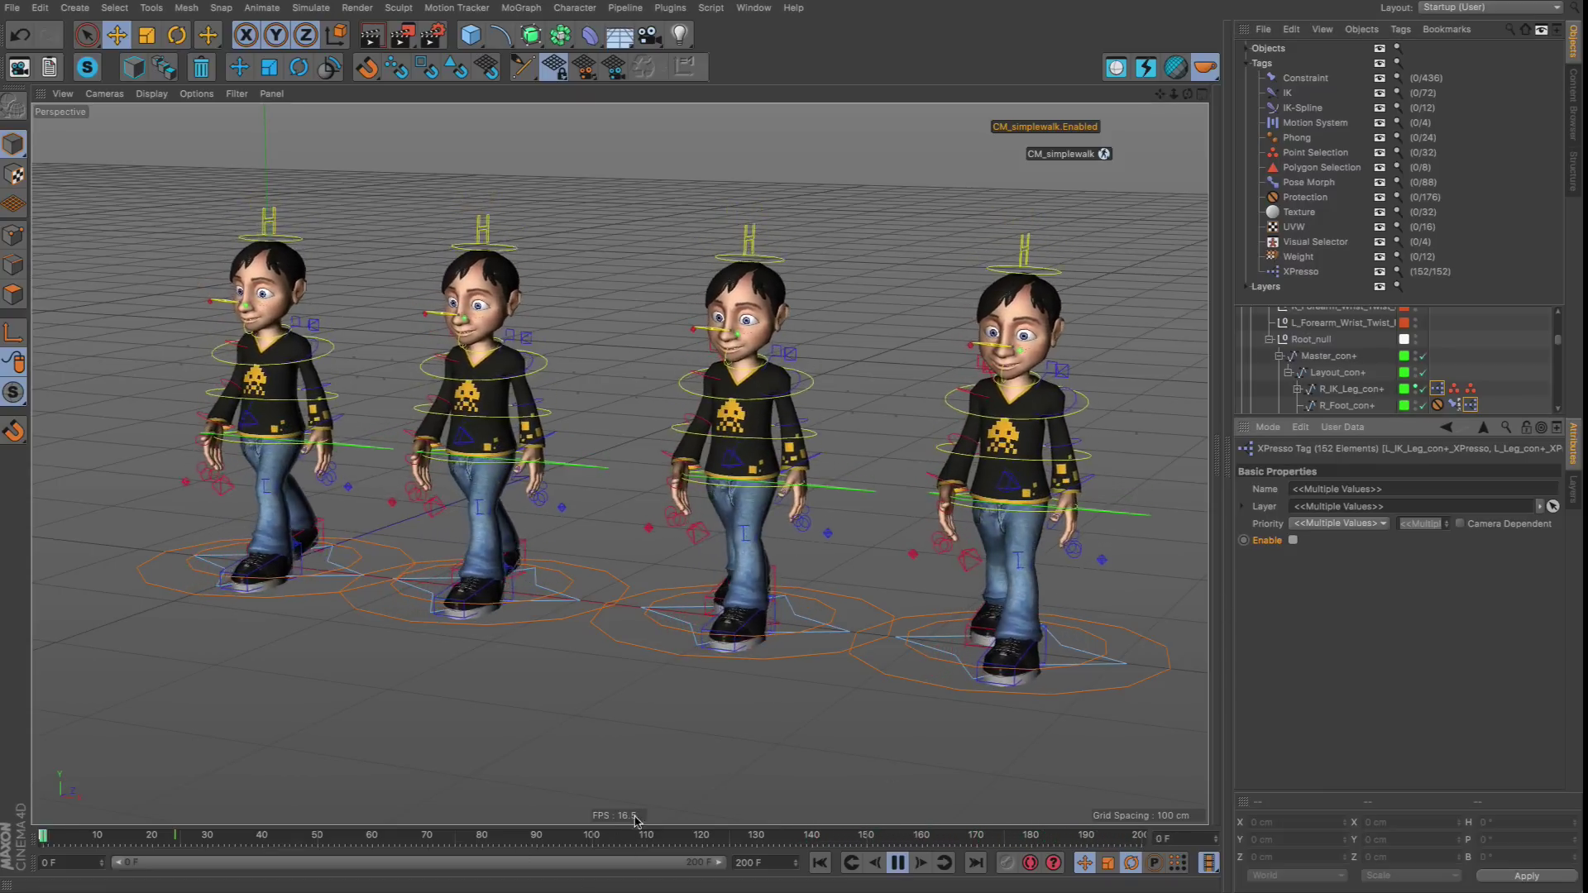
left_click_drag(768, 533, 955, 684, "alt")
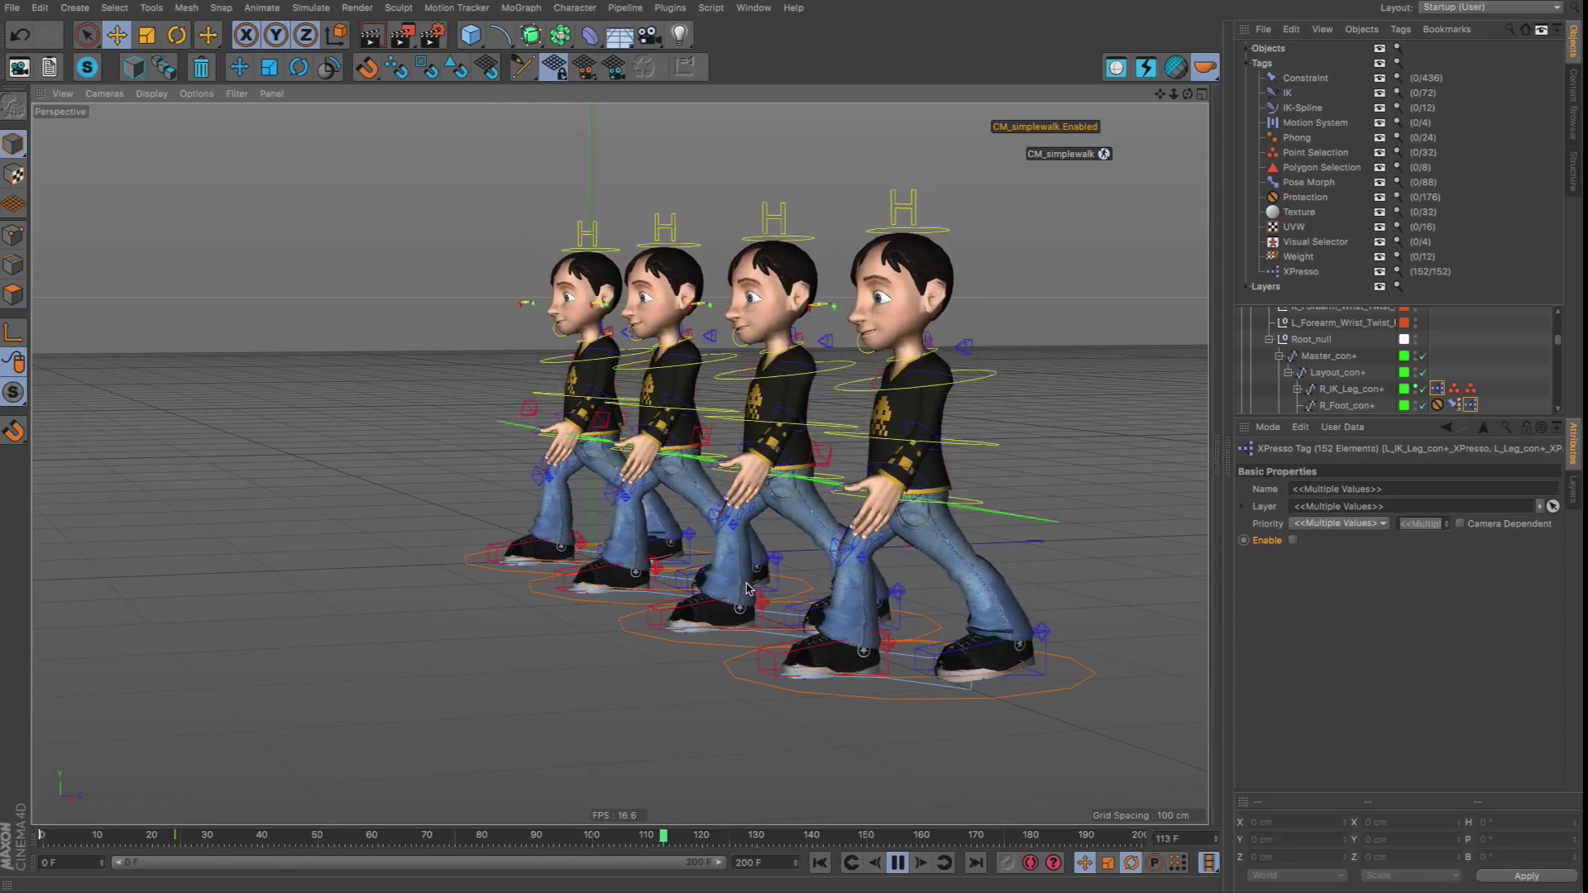
right_click_drag(757, 619, 815, 608, "alt")
left_click_drag(818, 603, 828, 614, "alt")
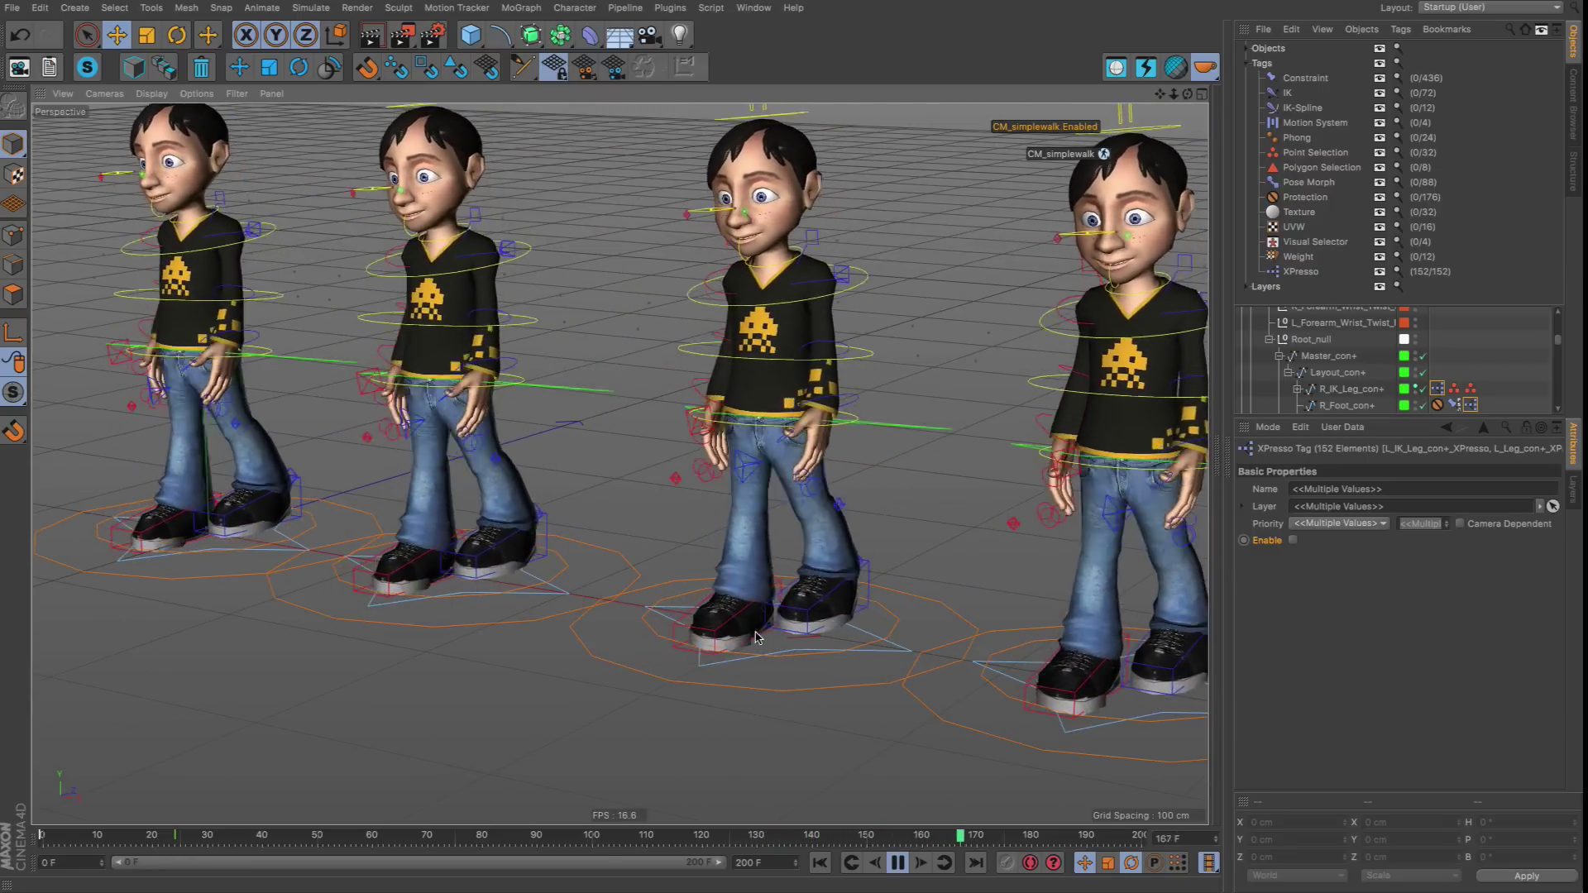
left_click_drag(672, 645, 763, 647, "alt")
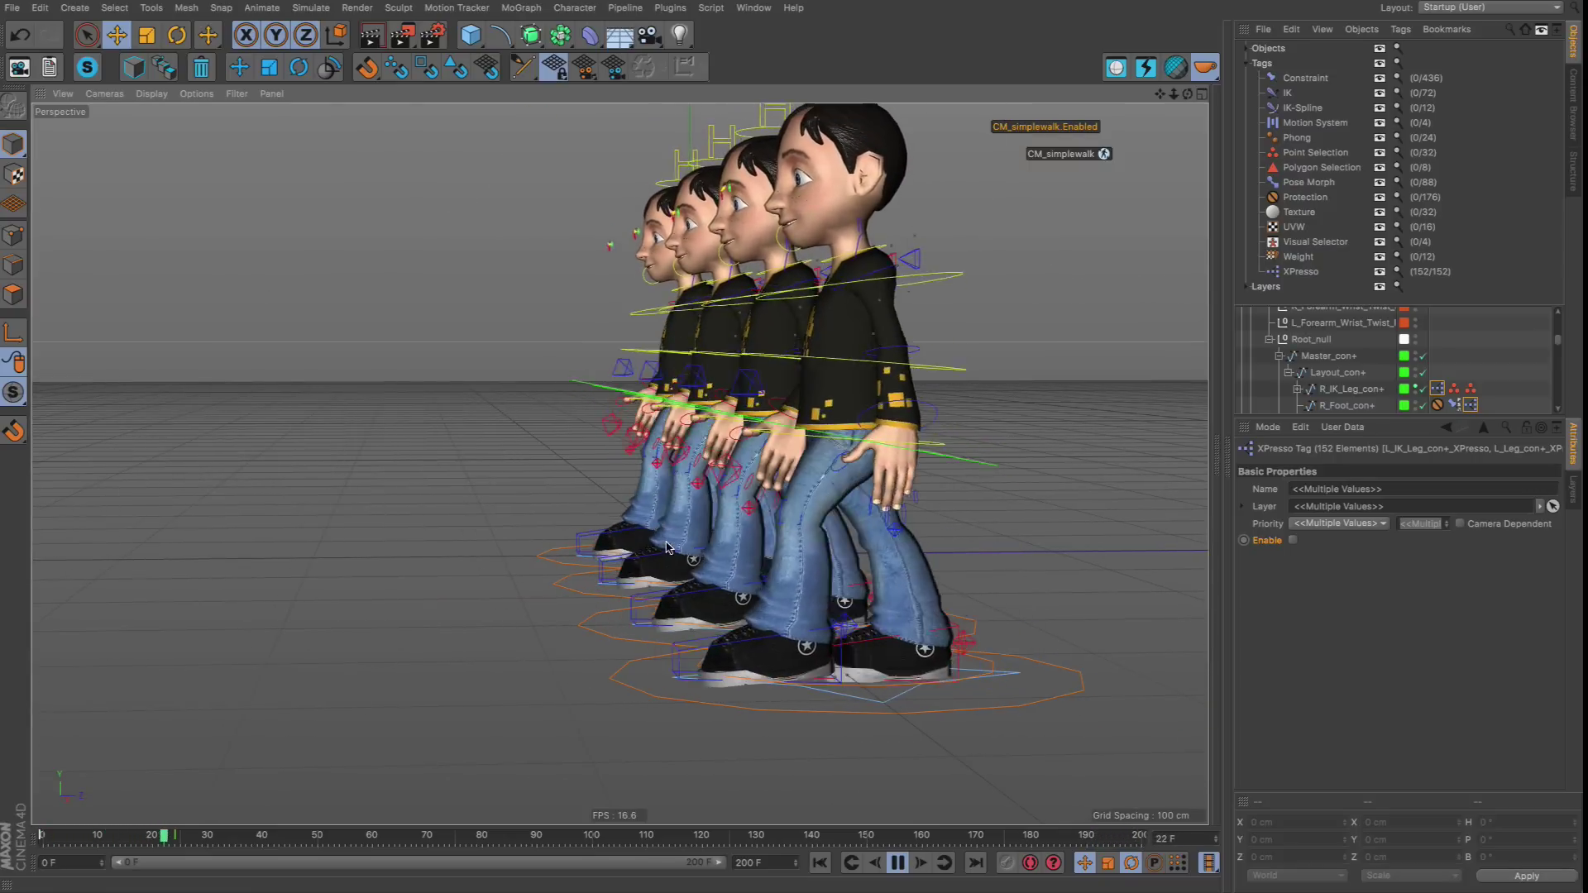
Examine the four walking characters from the front, side and above during playback with the XPresso tags disabled.
left_click_drag(656, 555, 811, 542, "alt")
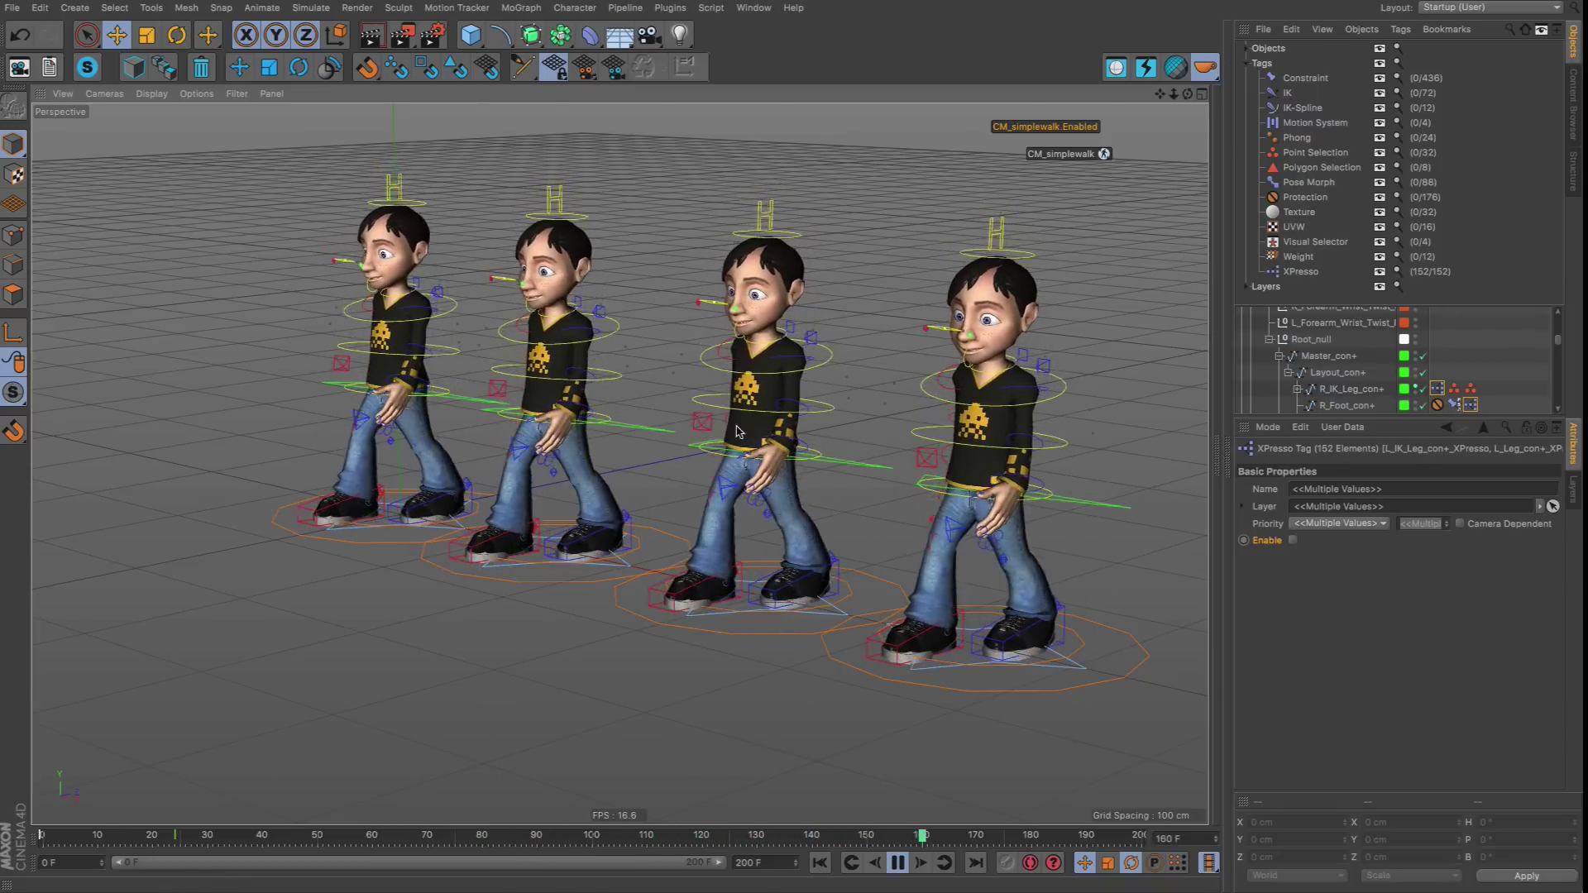
left_click_drag(747, 501, 848, 416, "alt")
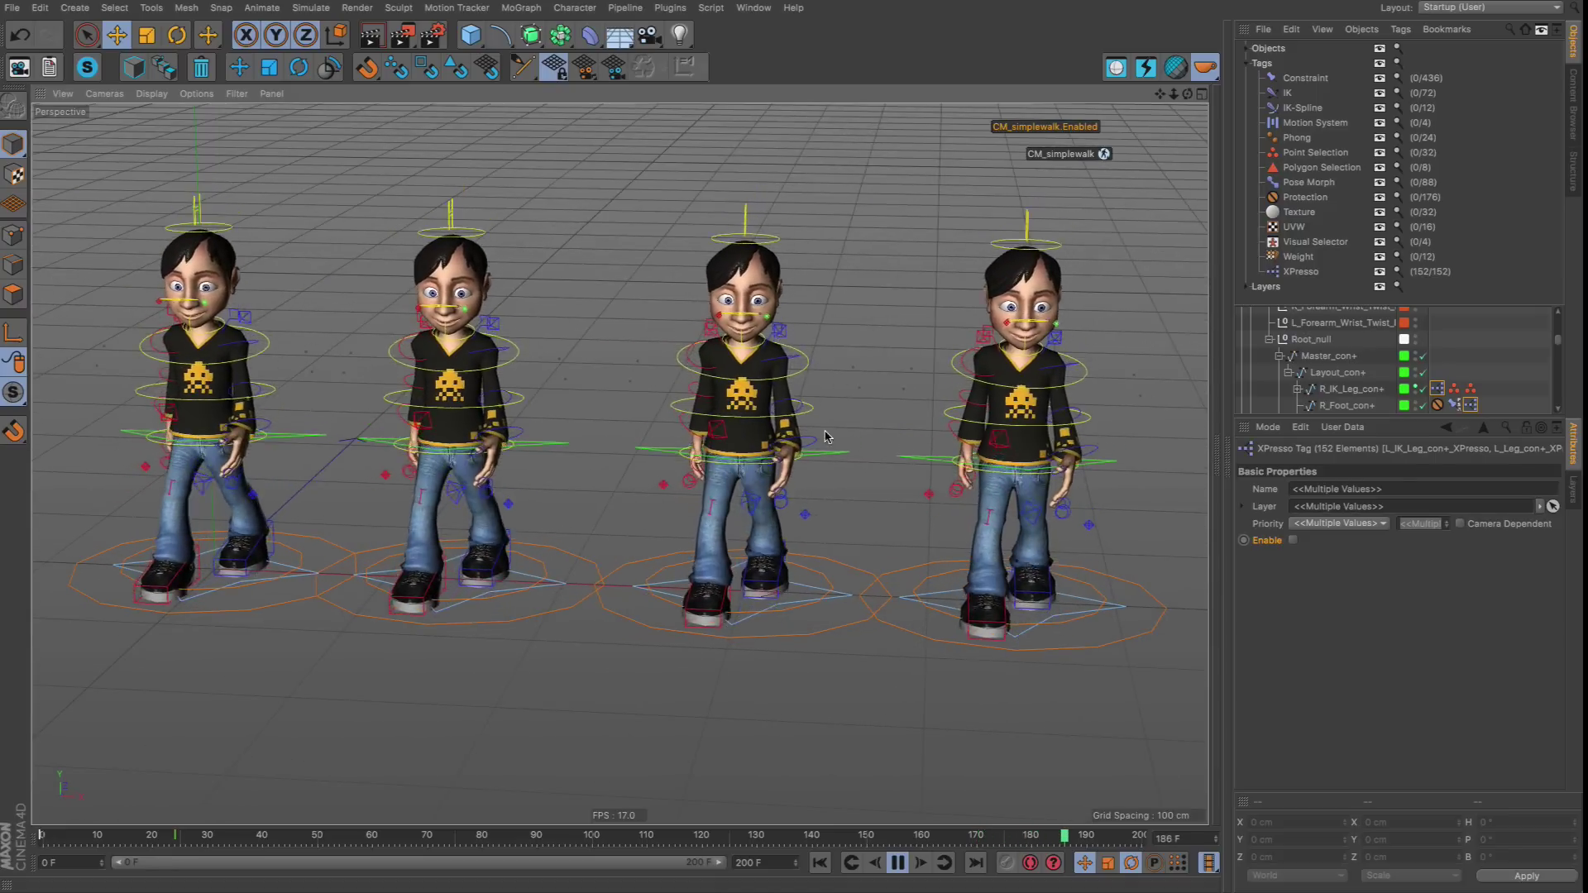
middle_click_drag(1021, 400, 917, 366, "alt")
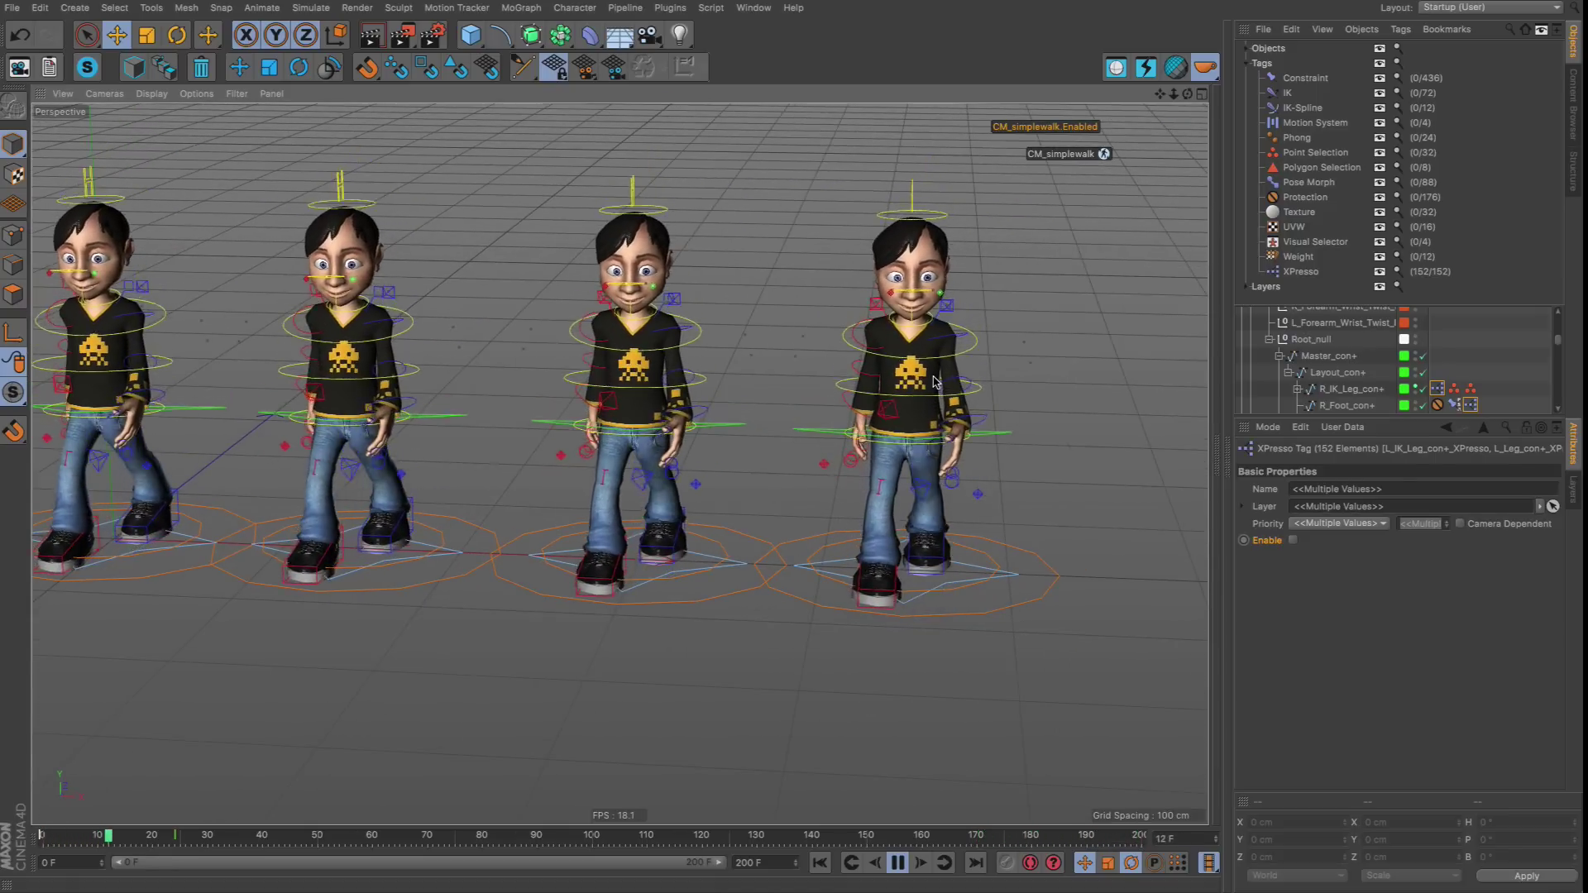
left_click_drag(915, 364, 903, 403, "alt")
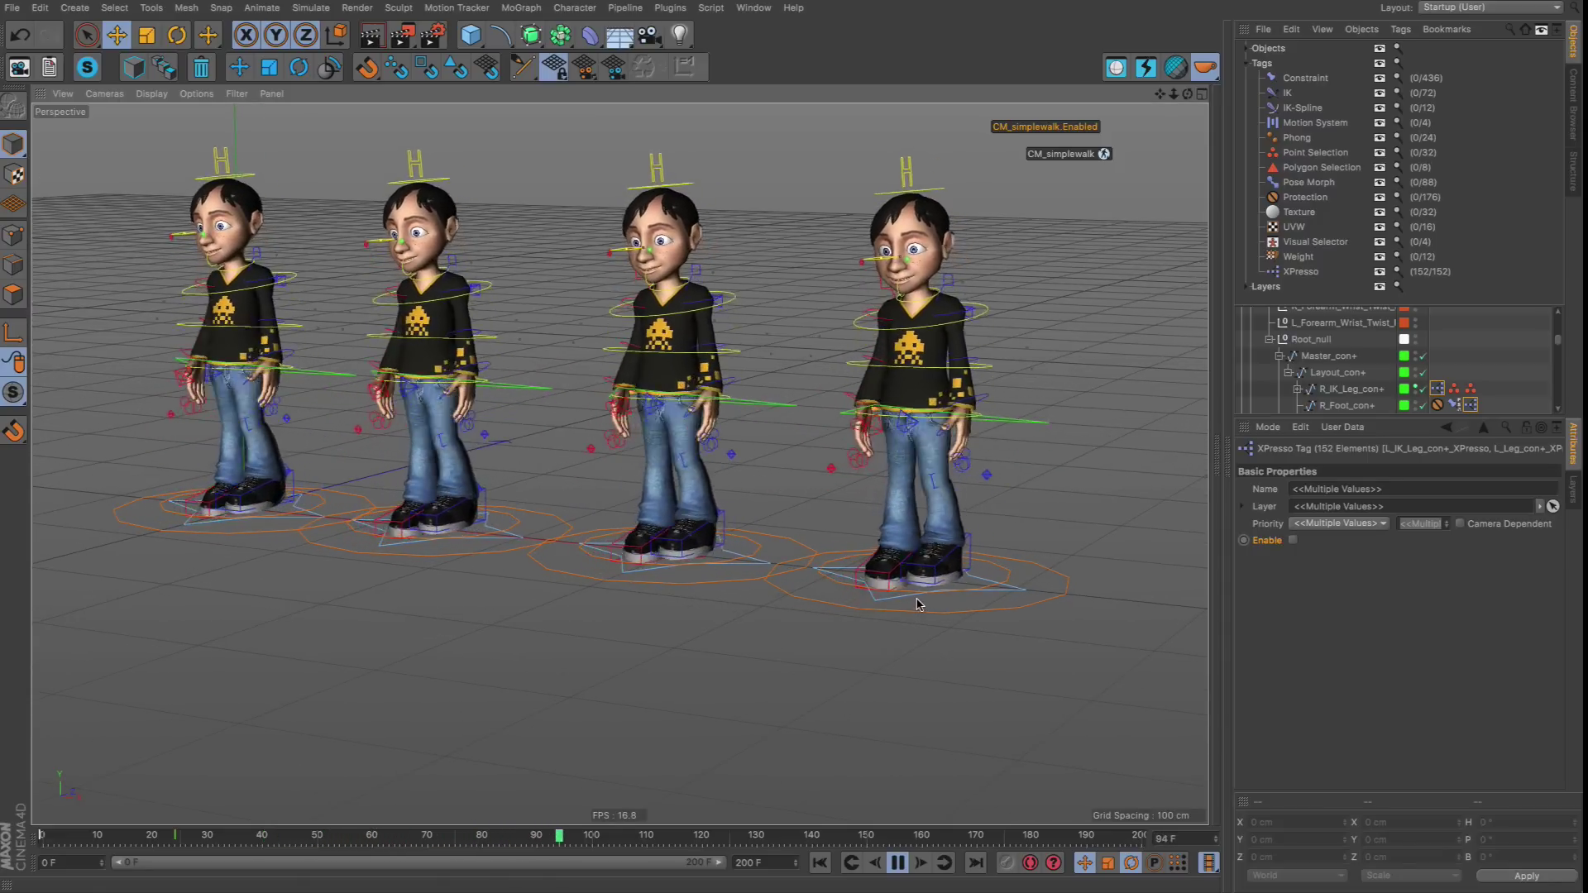
middle_click_drag(878, 398, 899, 466, "alt")
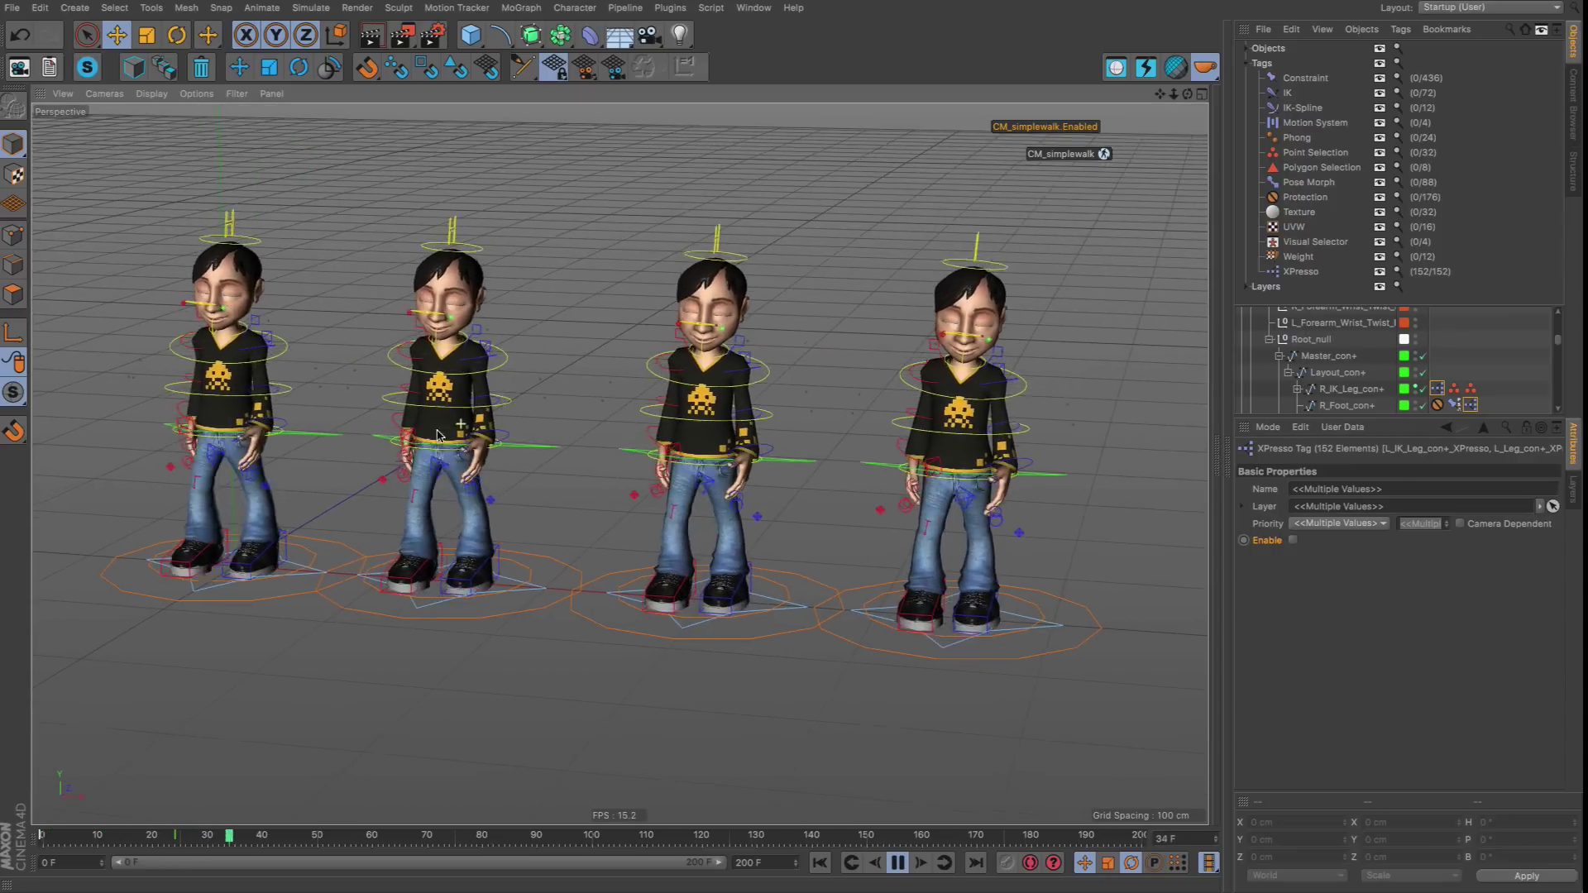
middle_click_drag(641, 382, 696, 407, "alt")
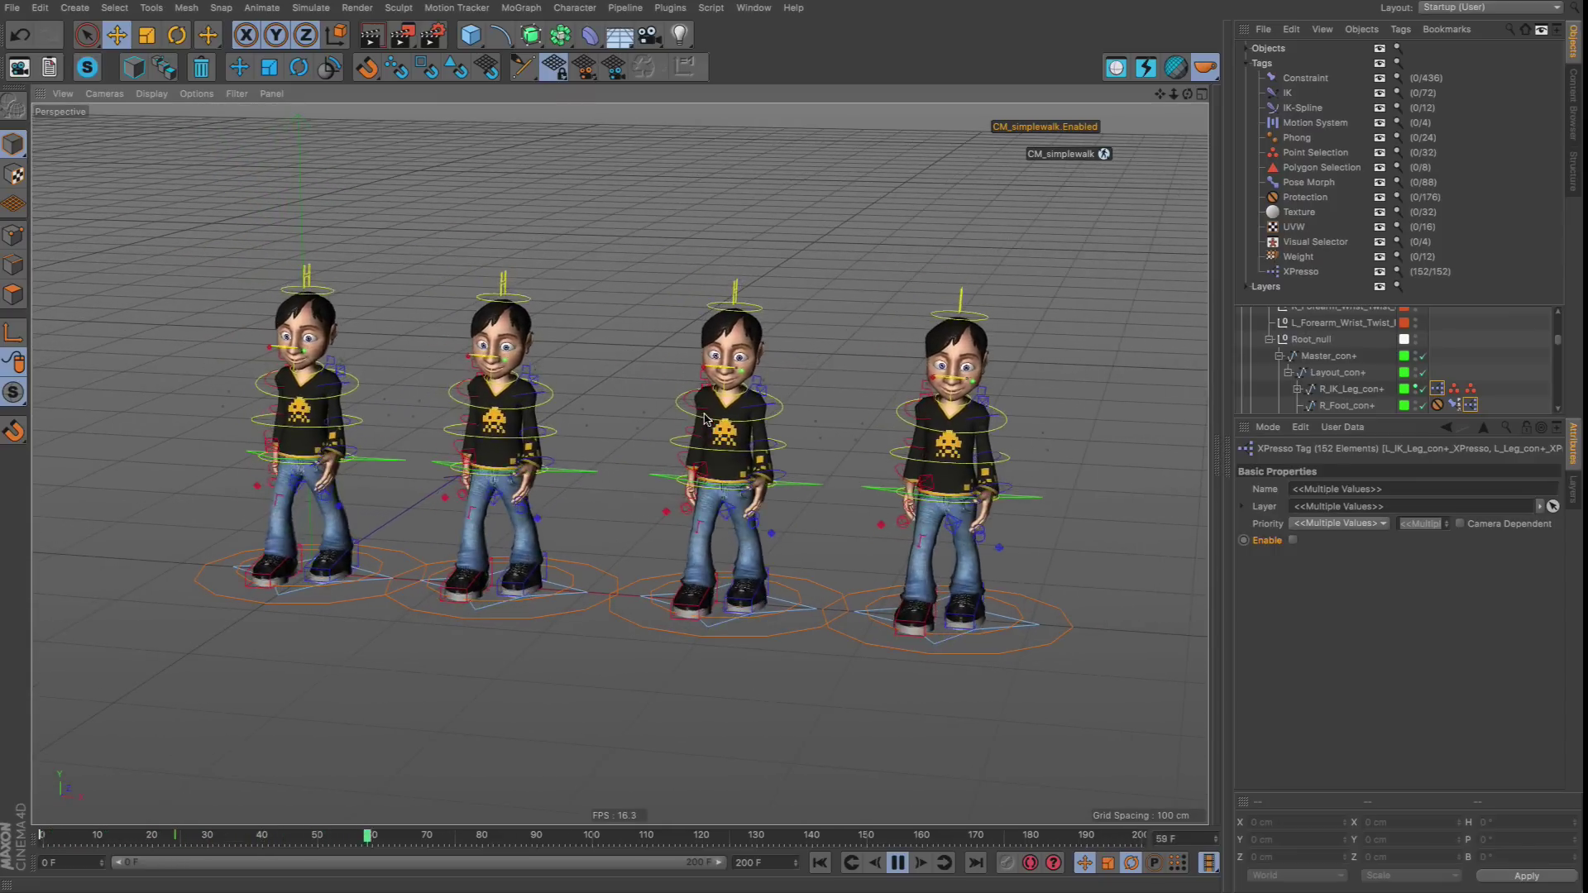
left_click_drag(704, 419, 690, 387, "alt")
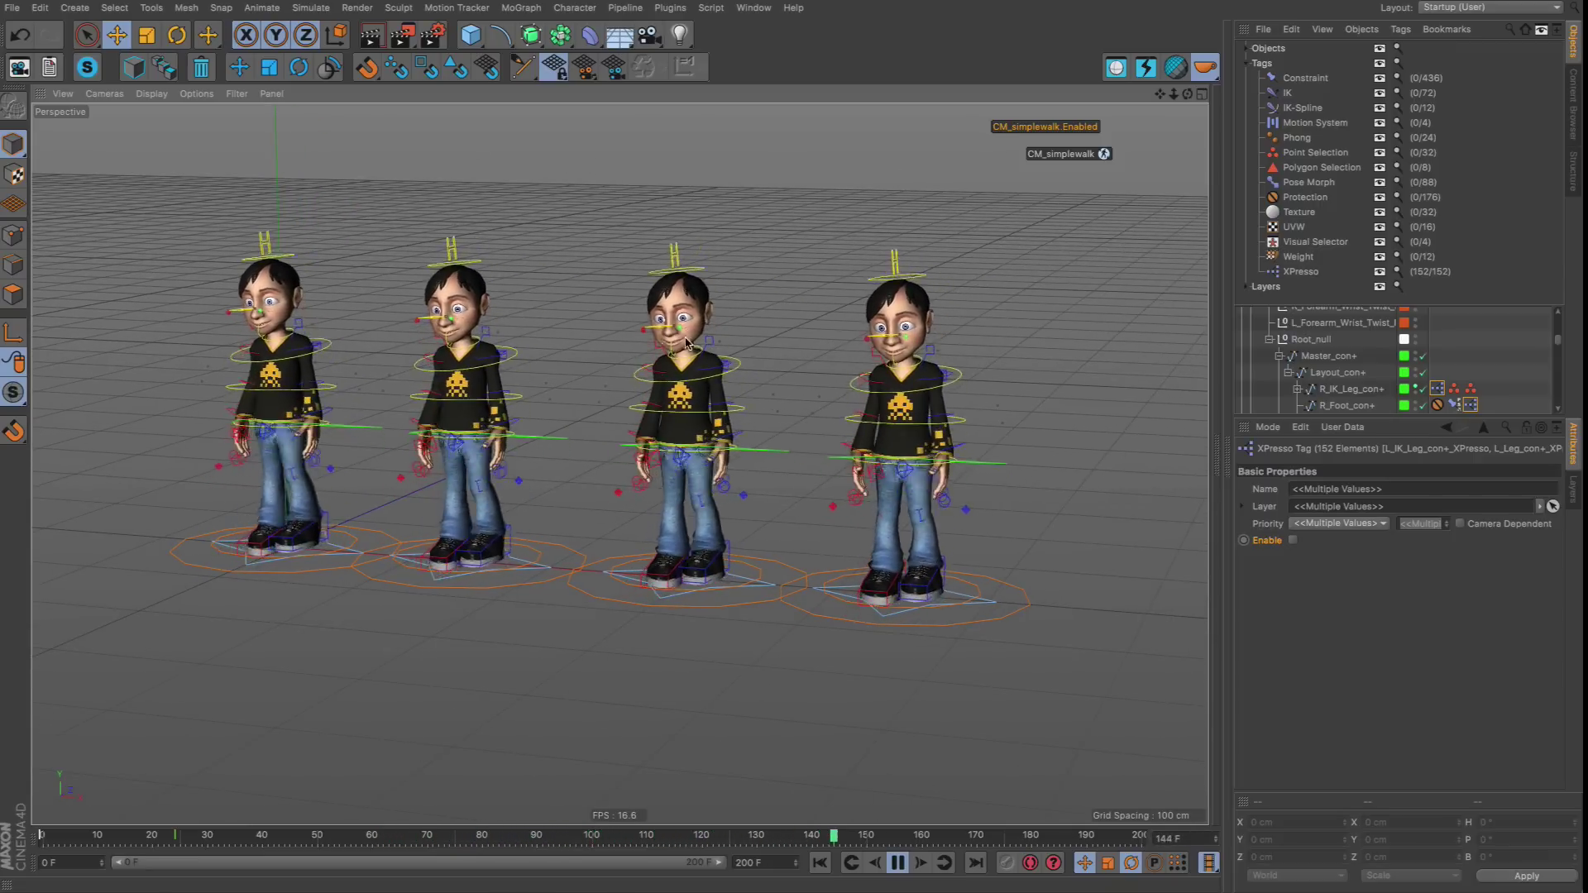
left_click_drag(685, 344, 642, 405, "alt")
right_click_drag(682, 427, 766, 425, "alt")
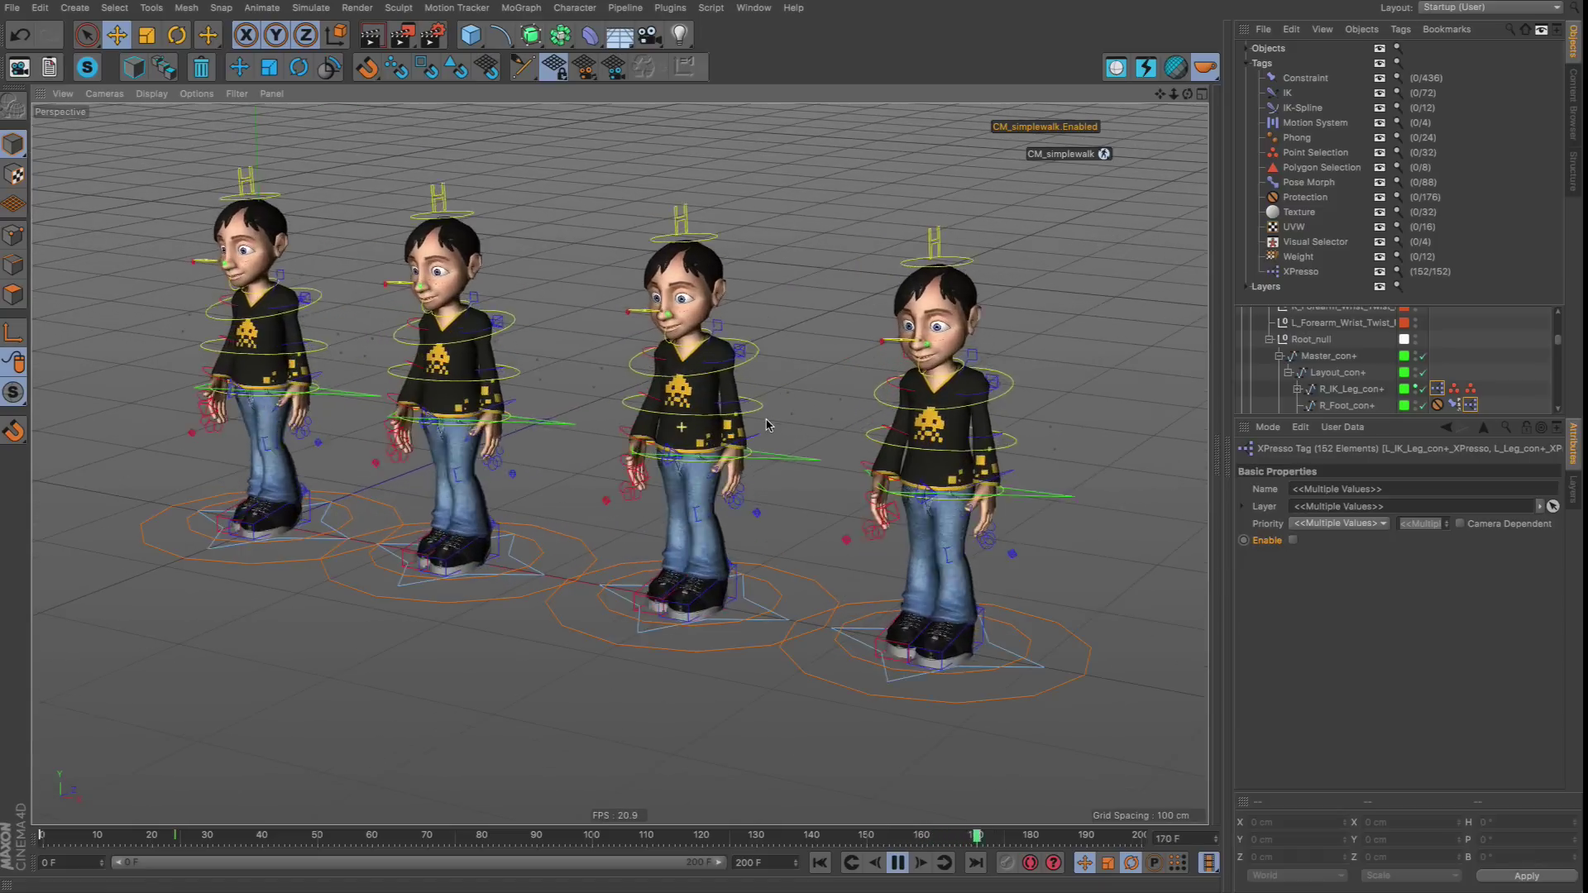
left_click_drag(766, 425, 695, 392, "alt")
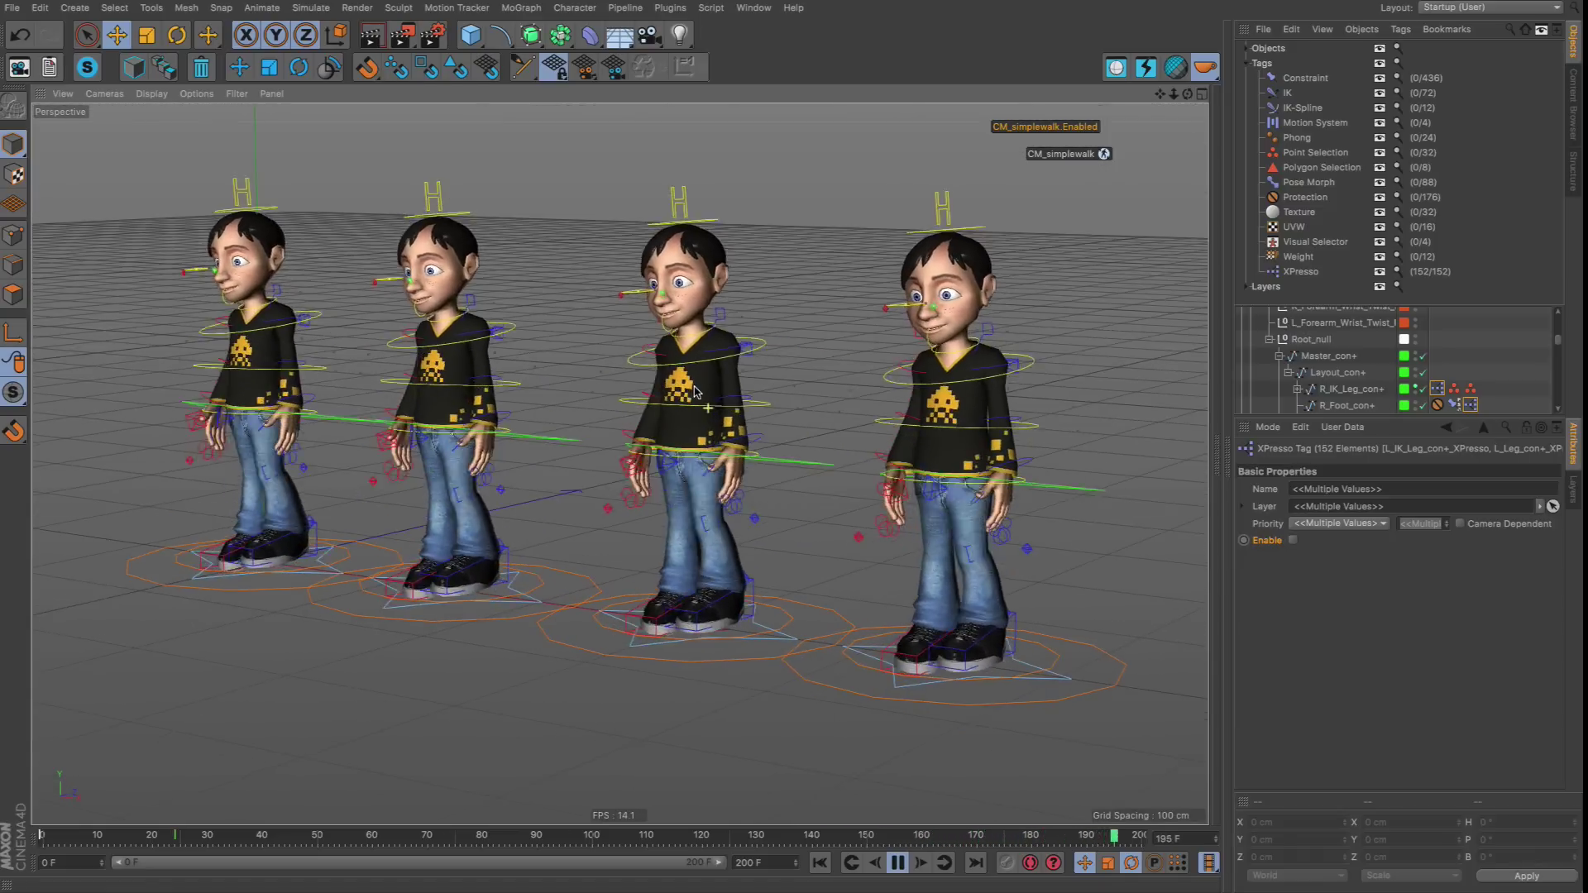
right_click_drag(697, 393, 647, 393, "alt")
left_click_drag(902, 327, 935, 366, "alt")
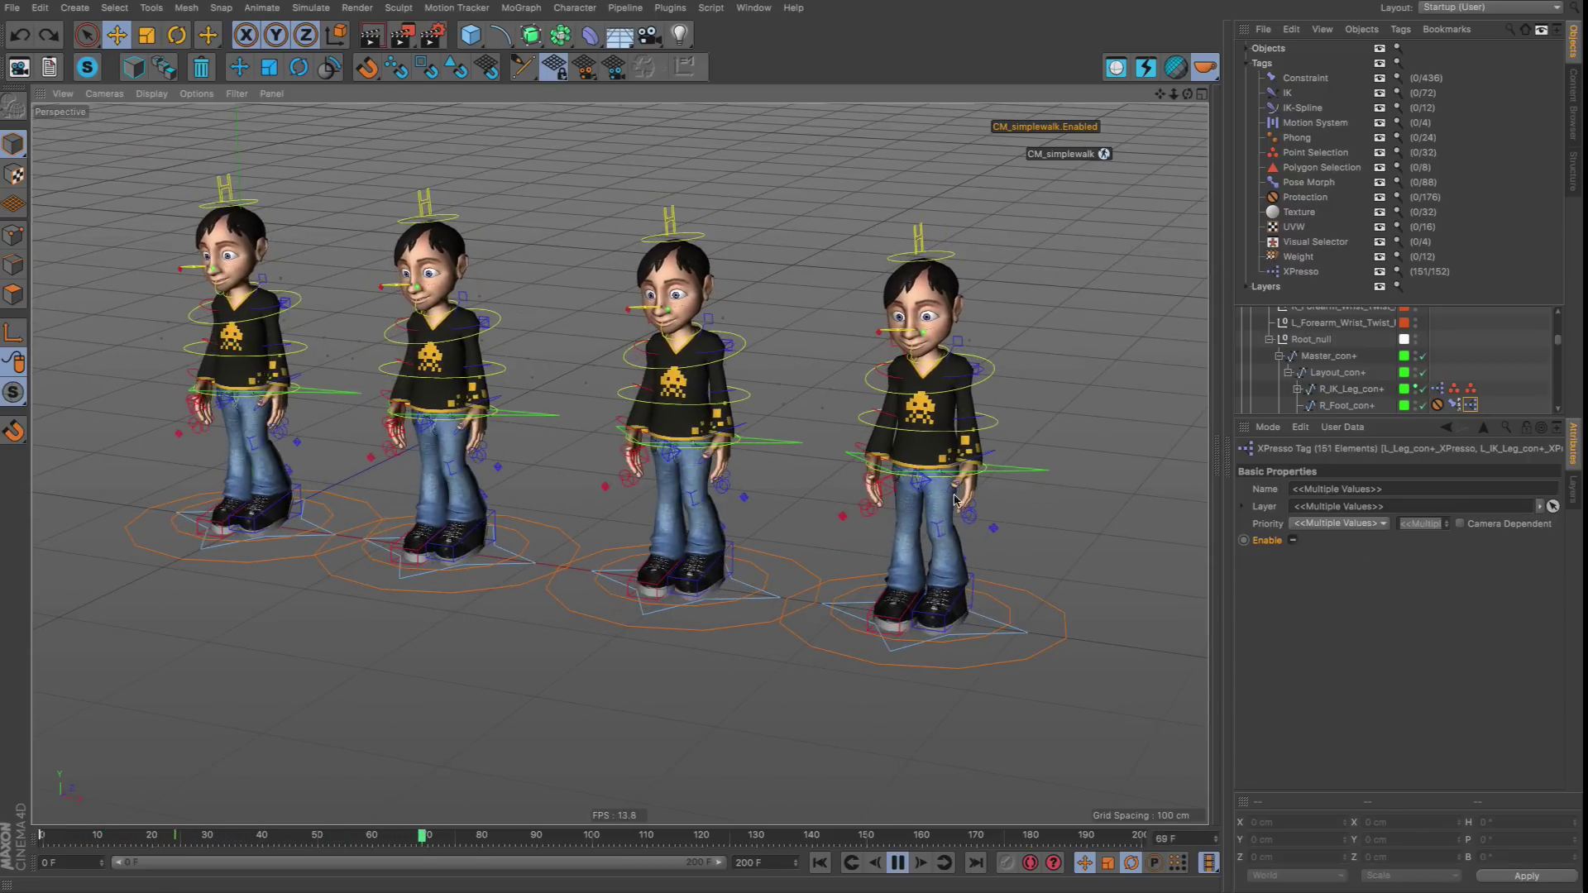
Deselect the XPresso tags, and collapse all four Bruno hierarchies in the object list with the filter list hidden.
left_click(1032, 493)
left_click_drag(913, 541, 1051, 506, "alt")
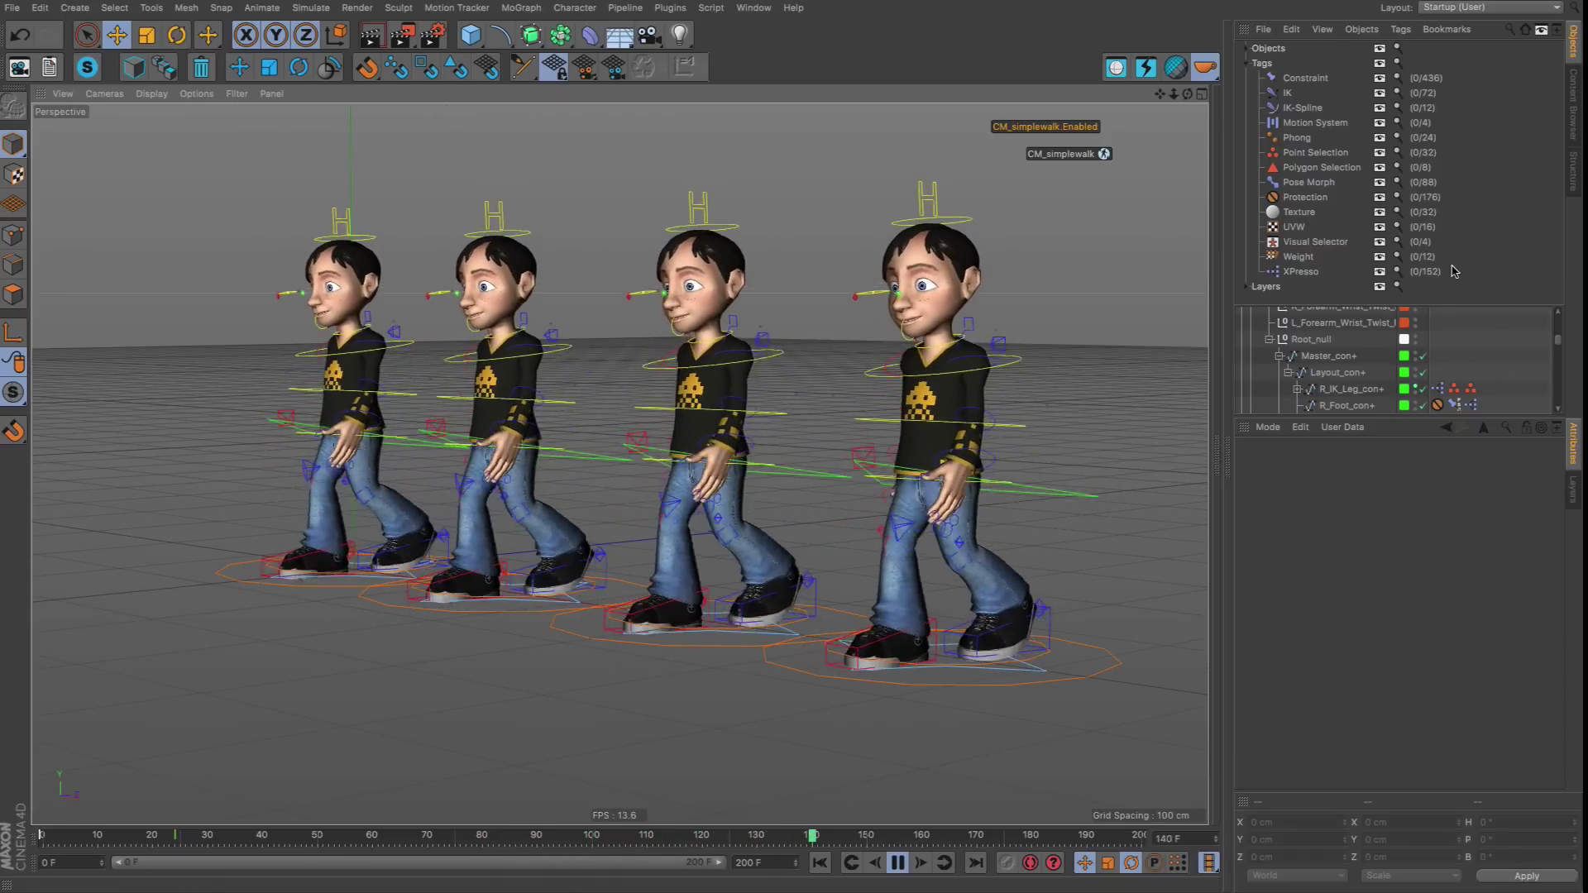
left_click(1541, 33)
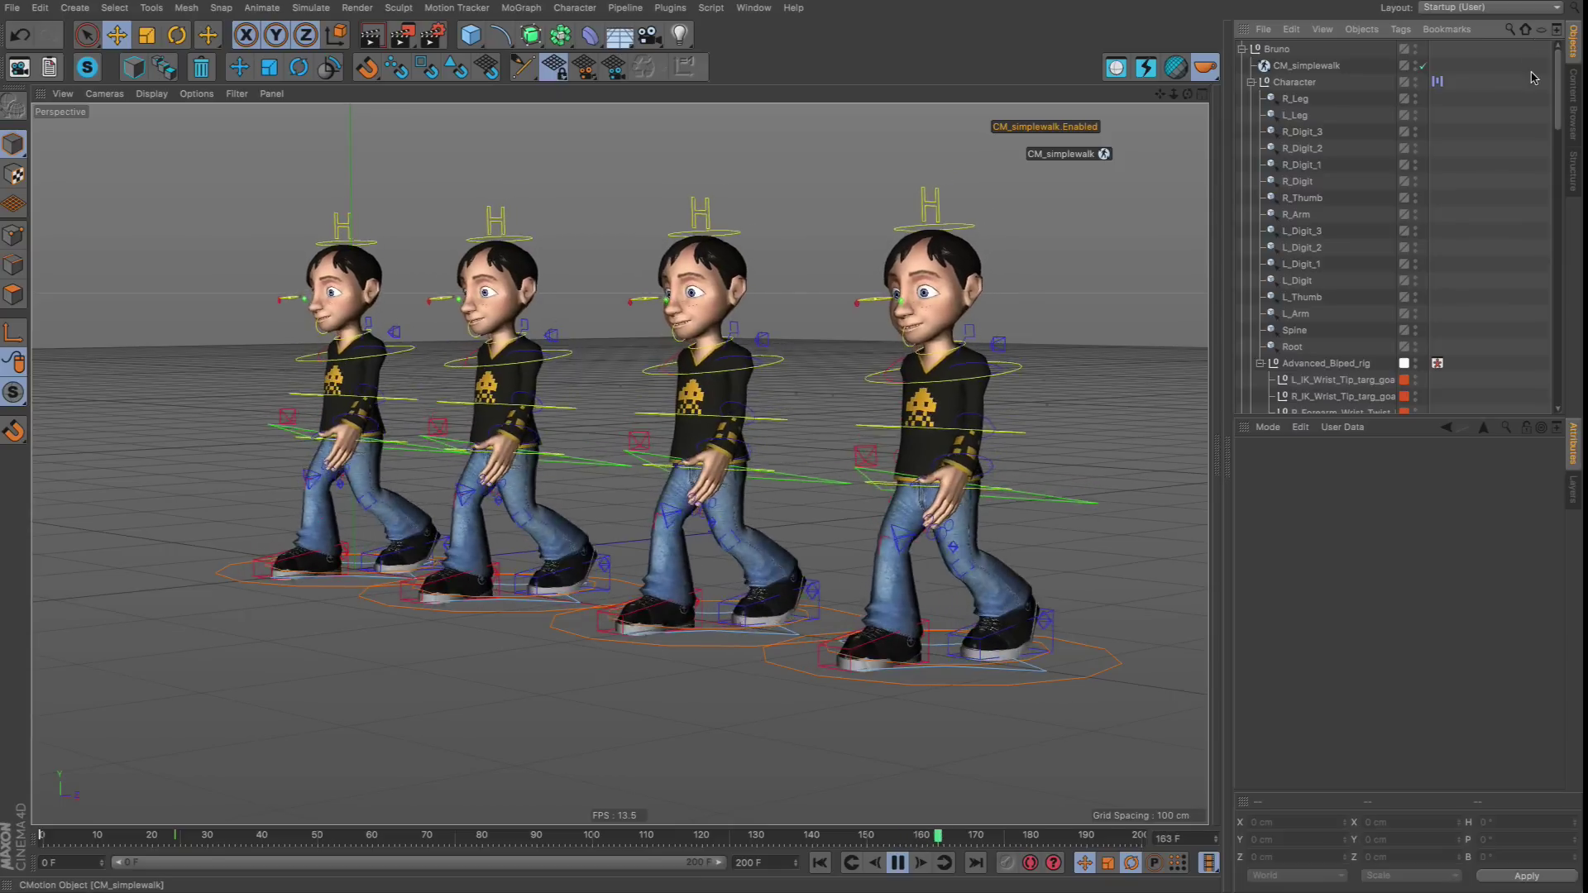
left_click(1252, 82)
left_click(1241, 48)
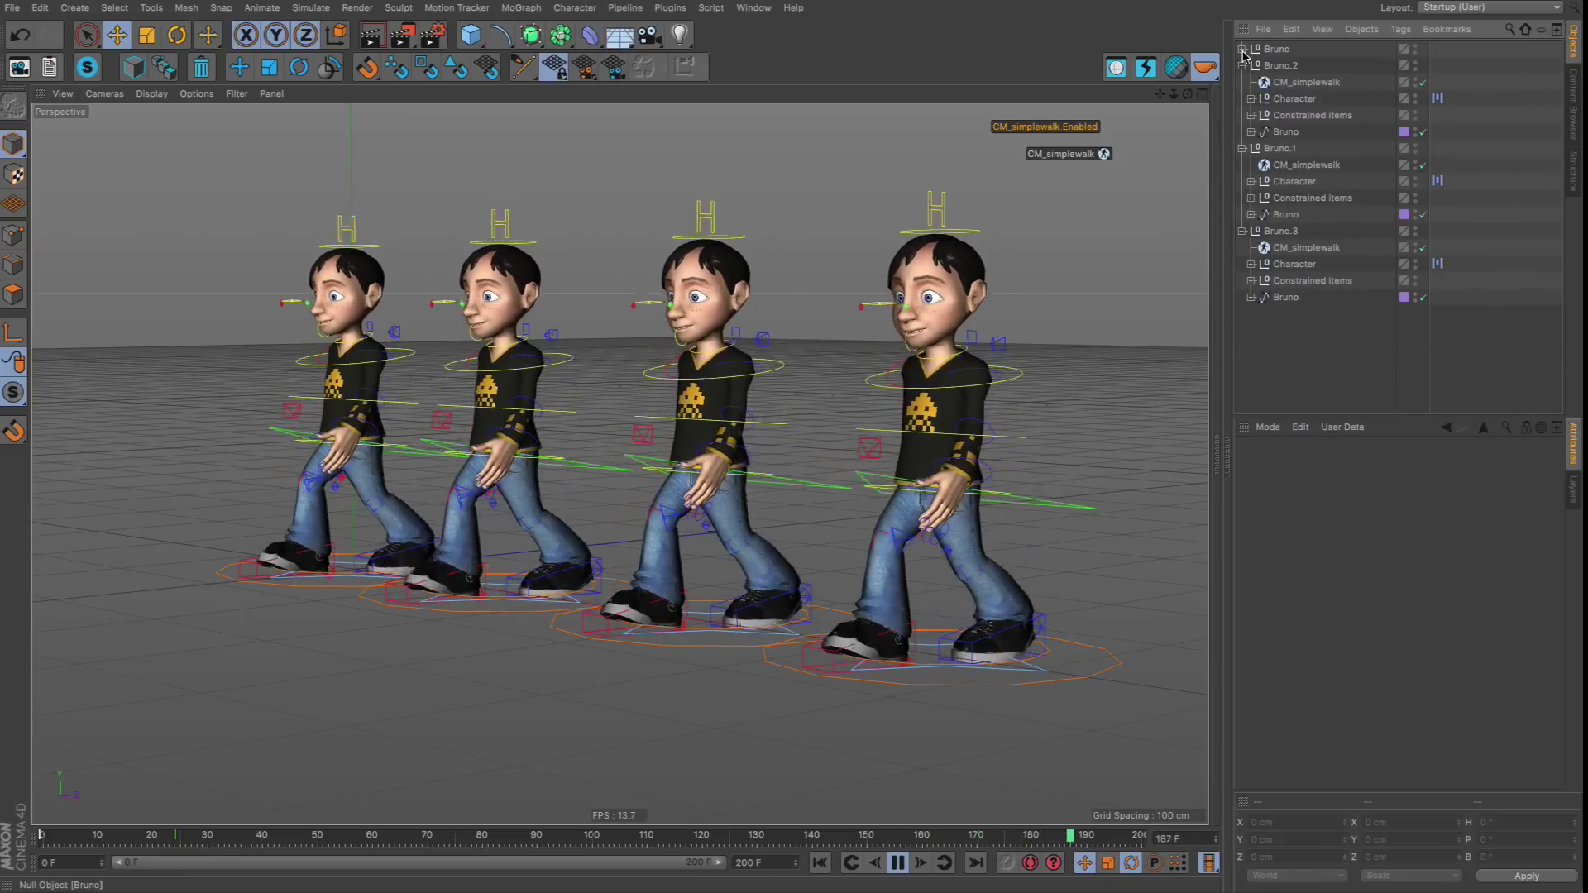
left_click(1242, 65)
left_click(1242, 82)
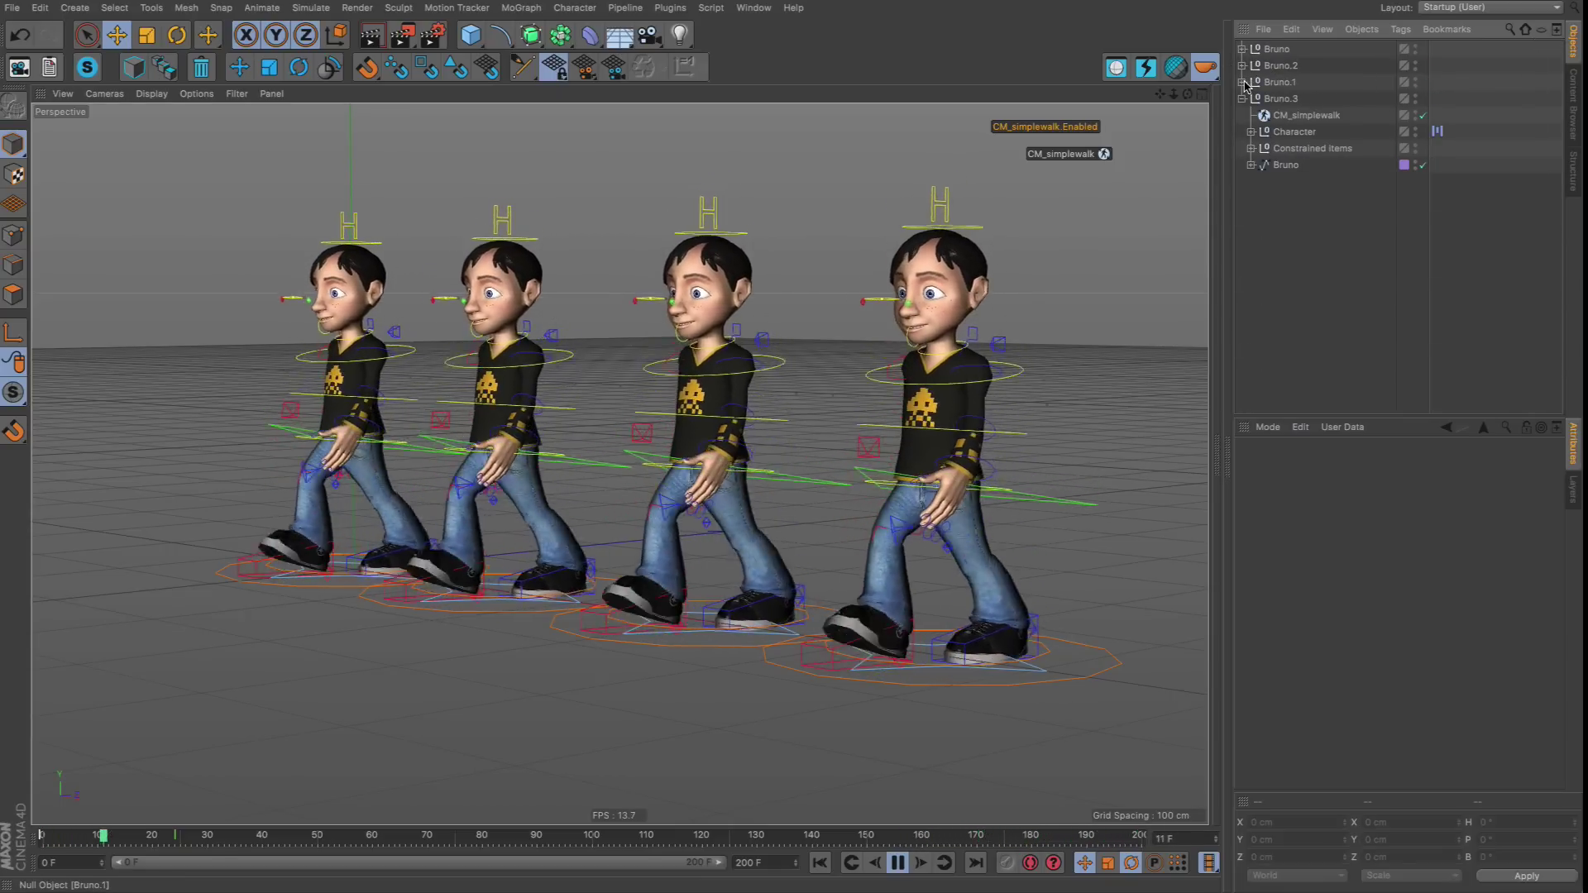
left_click(1242, 99)
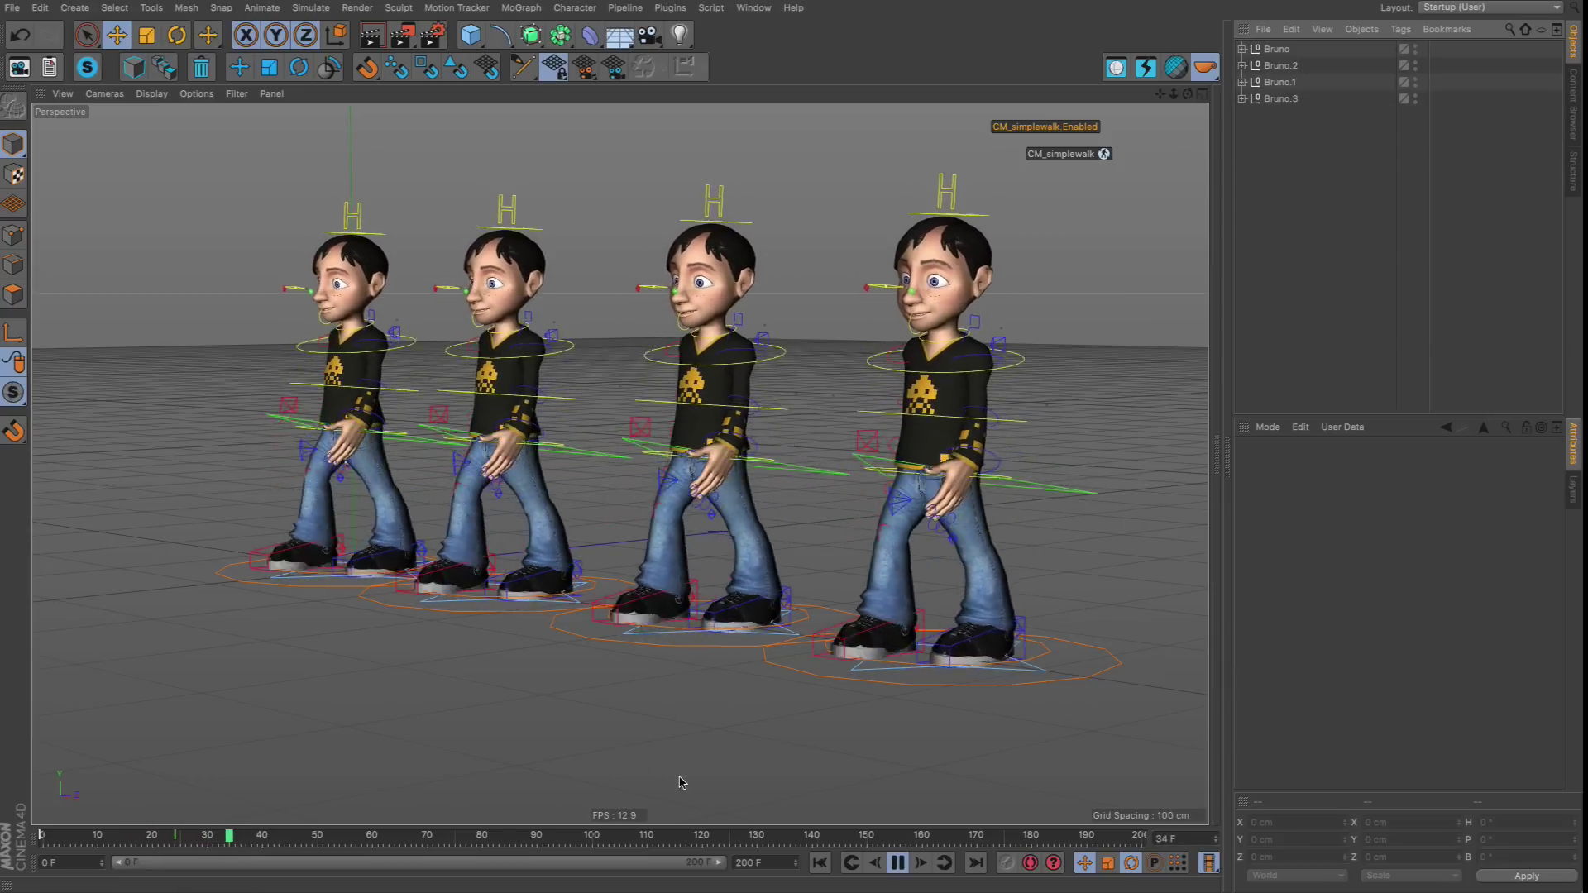
Expand the Bruno hierarchy and show the filter list with Objects expanded and Tags collapsed.
mouse_move(705, 511)
left_mouse_down("alt")
mouse_move(716, 536)
mouse_move(730, 487)
mouse_move(709, 501)
left_mouse_up("alt")
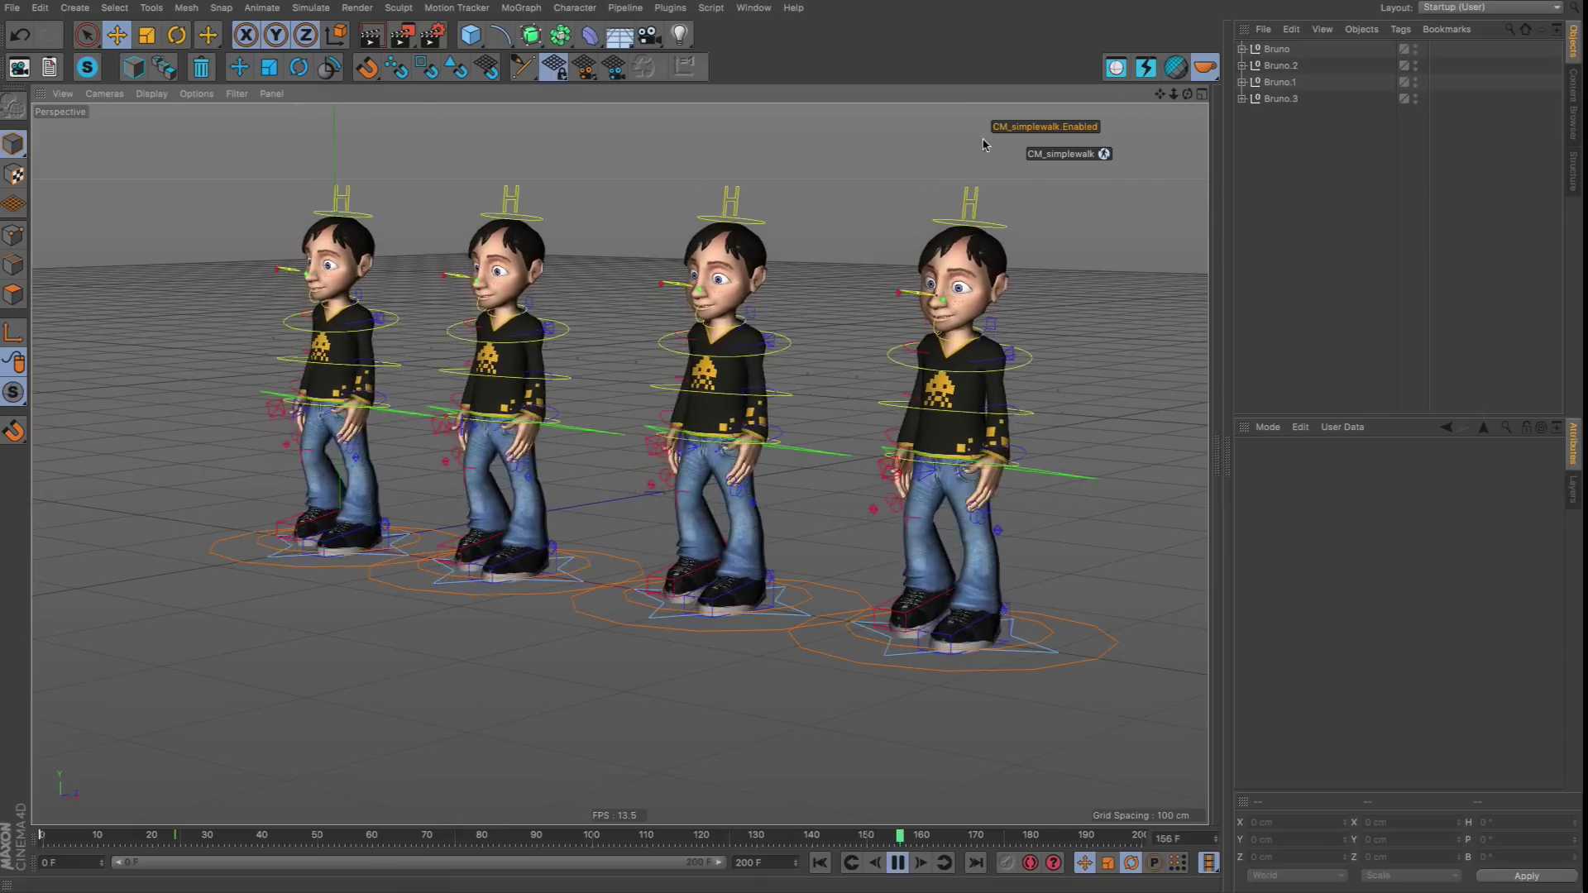
left_click(1243, 50)
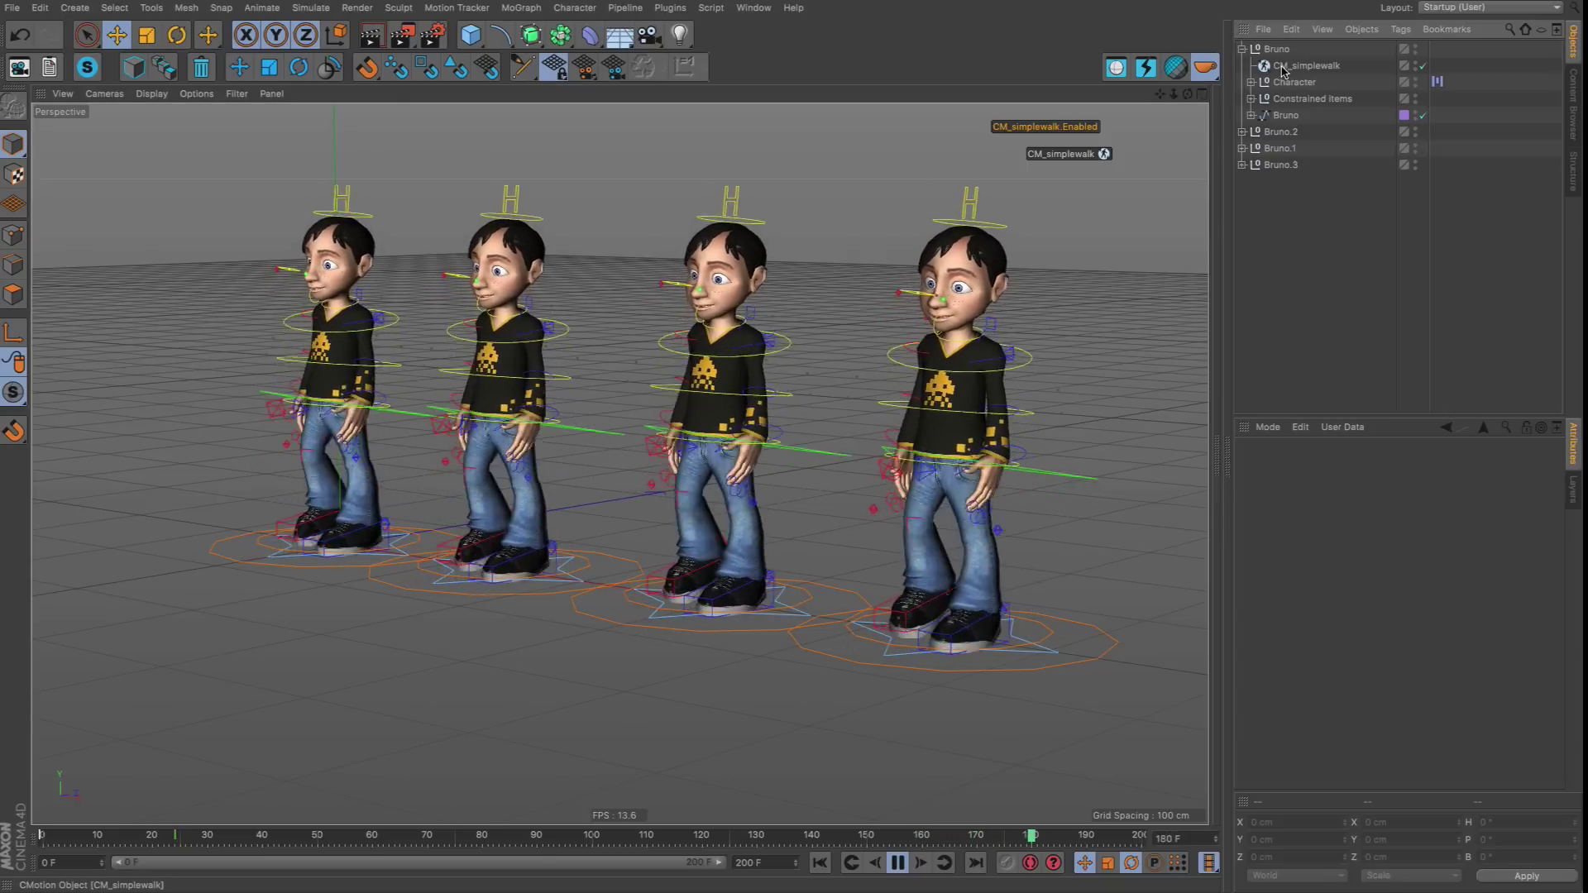
left_click(1543, 30)
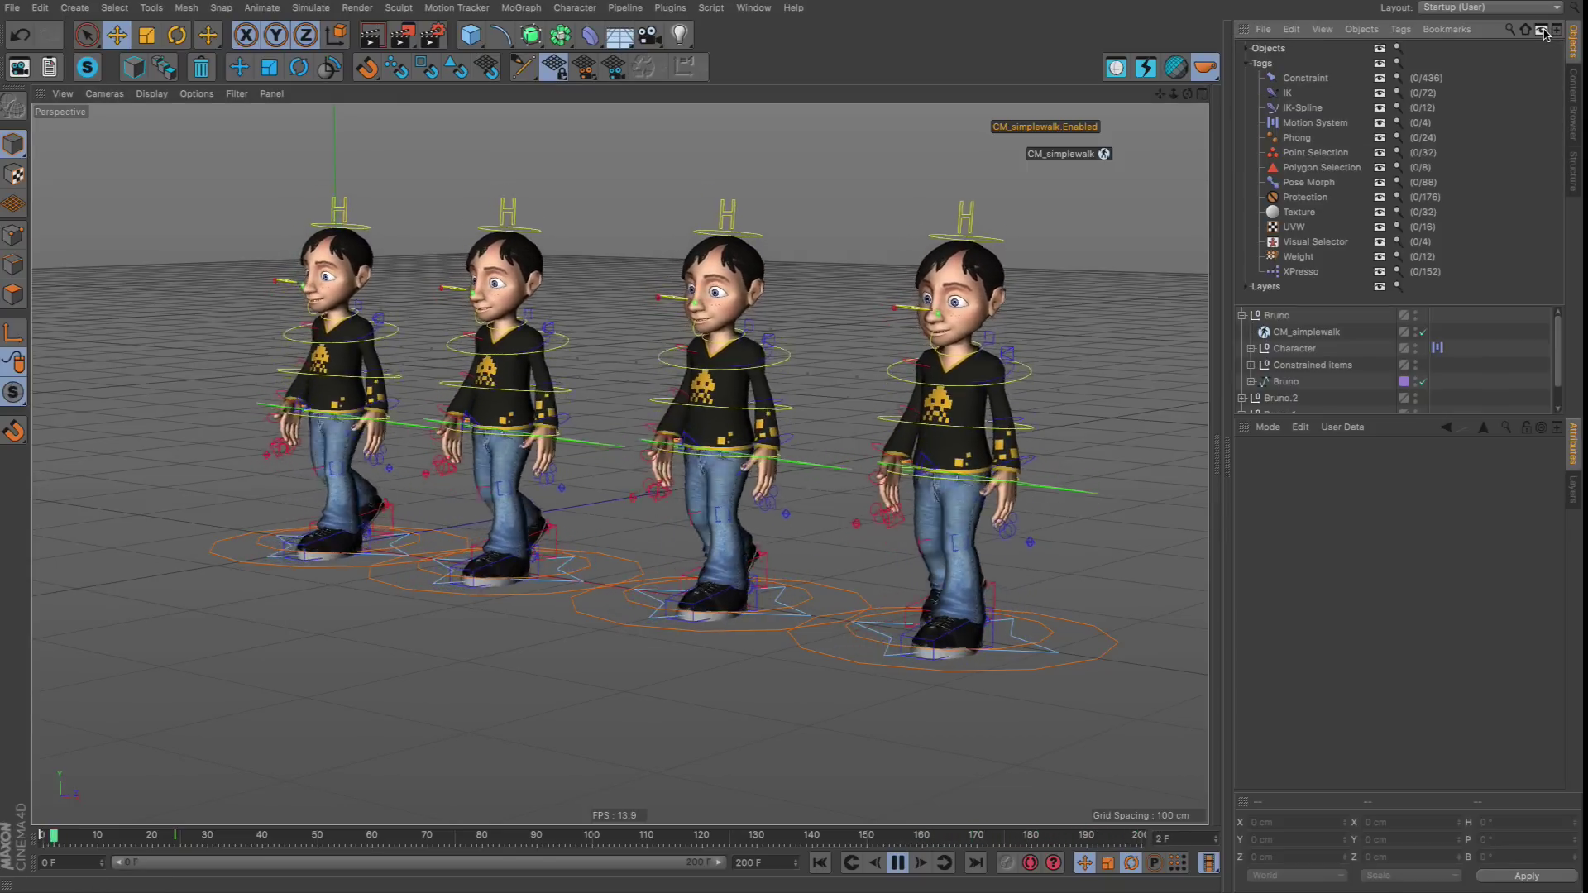
left_click(1246, 63)
left_click(1246, 48)
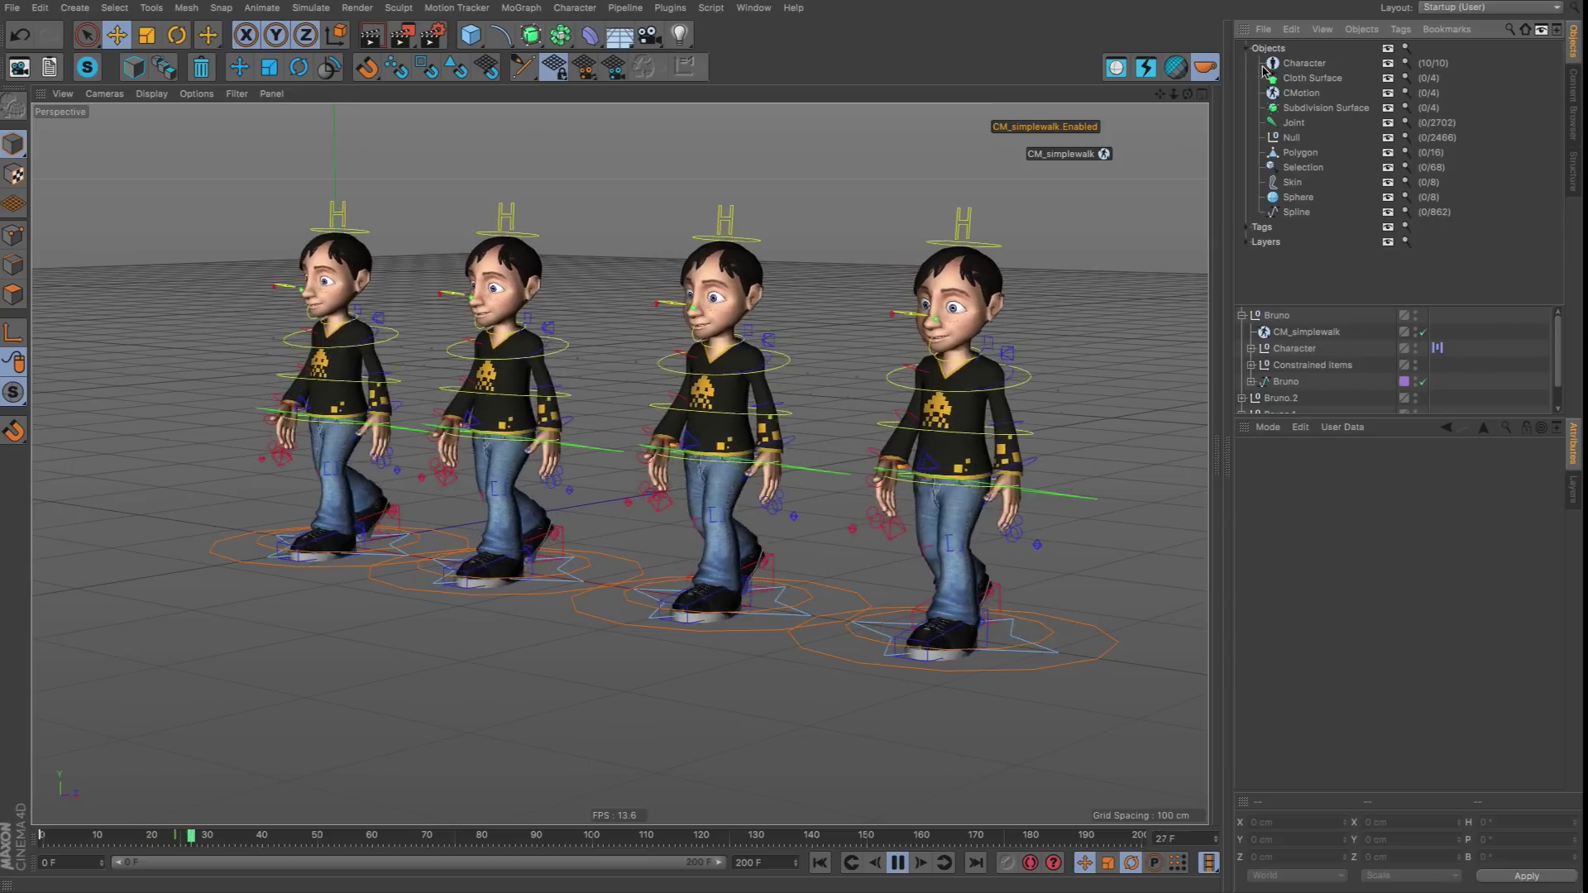
Select all CMotion objects, turn off Enabled for them and clear the selection.
left_click(1287, 65)
left_click(1272, 97)
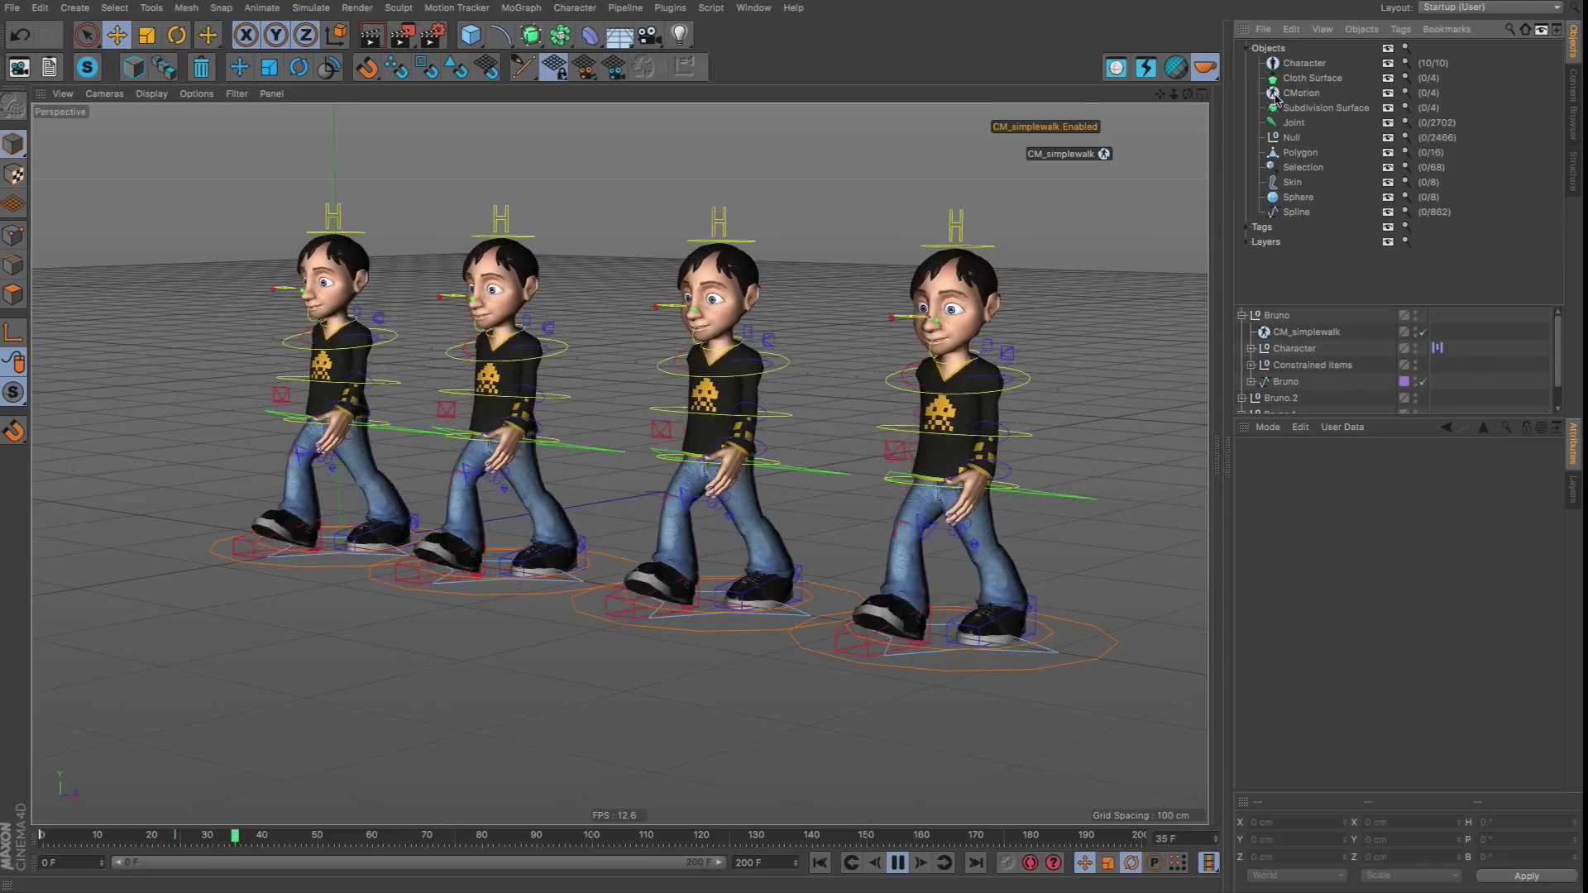
right_click(1293, 93)
left_click(1335, 100)
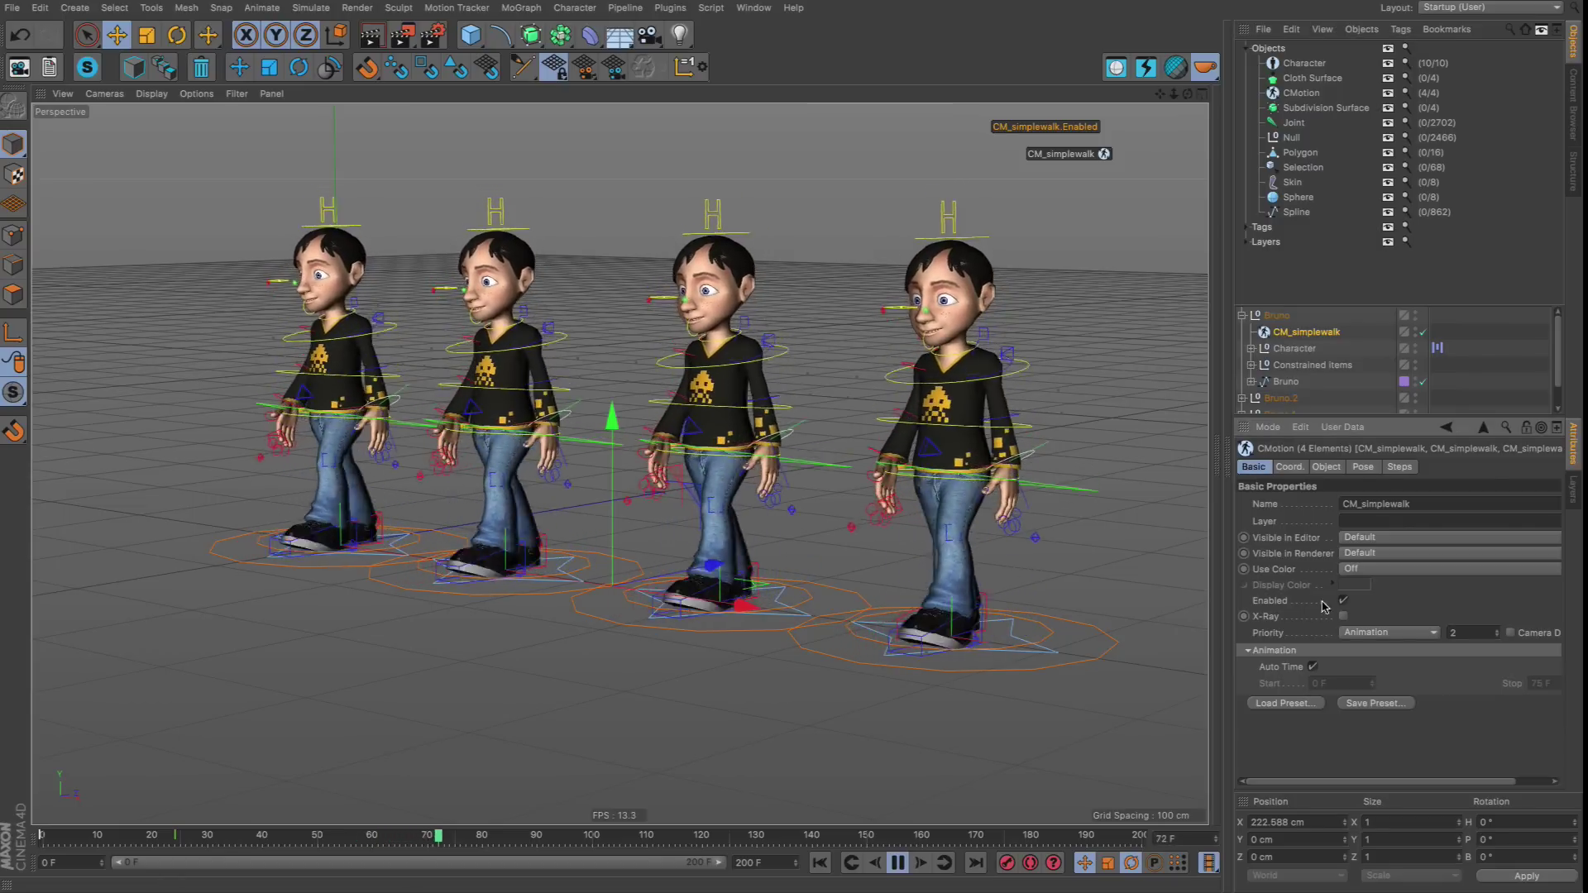
left_click(1344, 601)
left_click(693, 819)
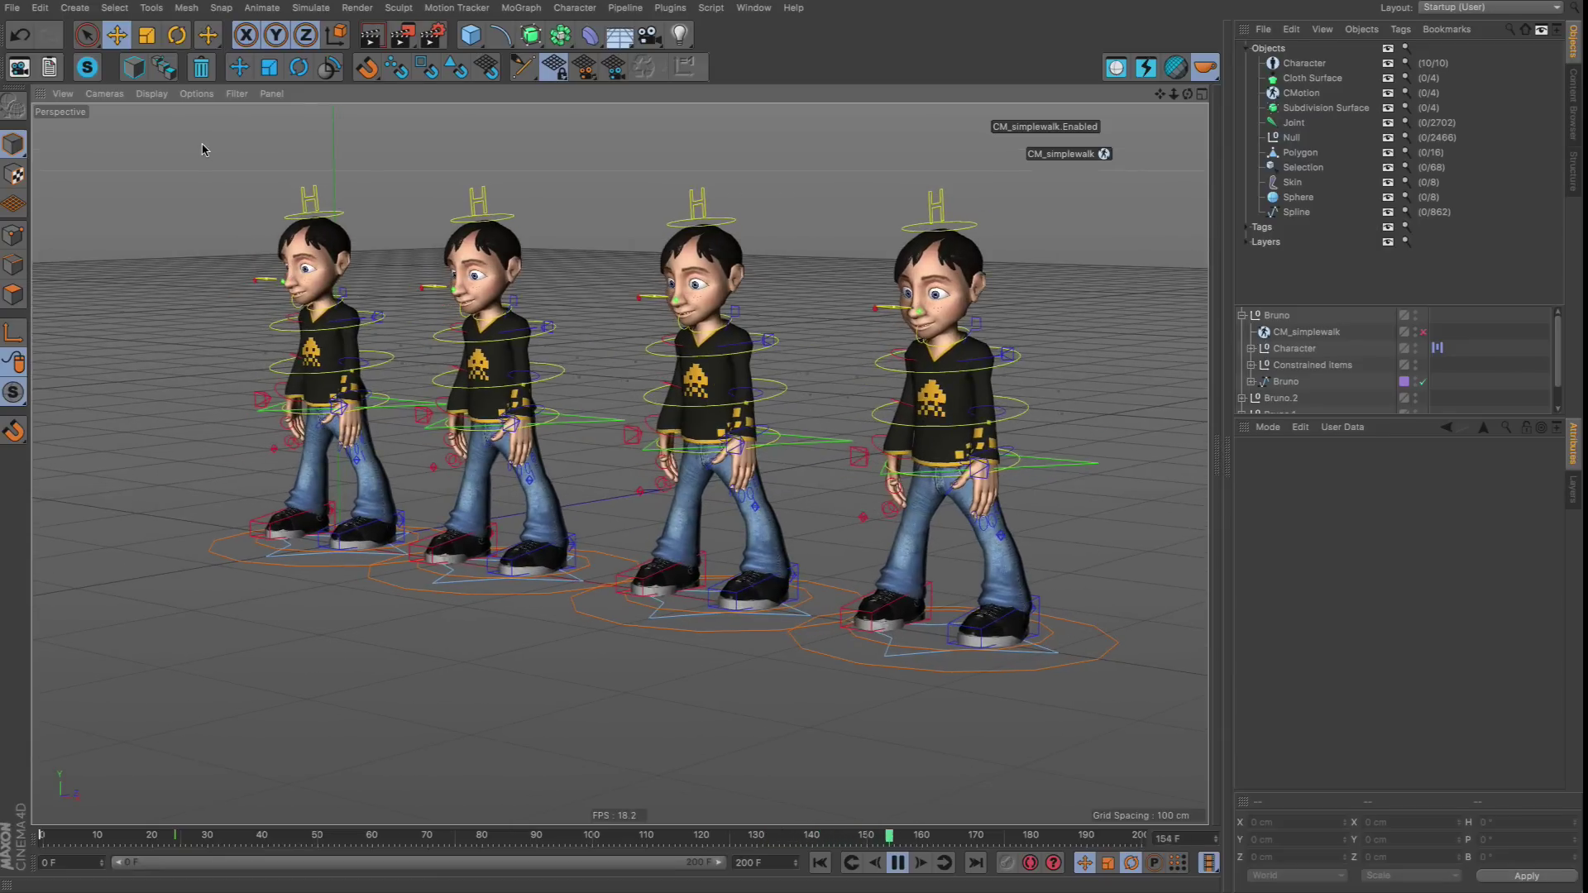
Select all Spline objects, turn off Enabled for them and deselect them in the viewport.
left_click(1297, 213)
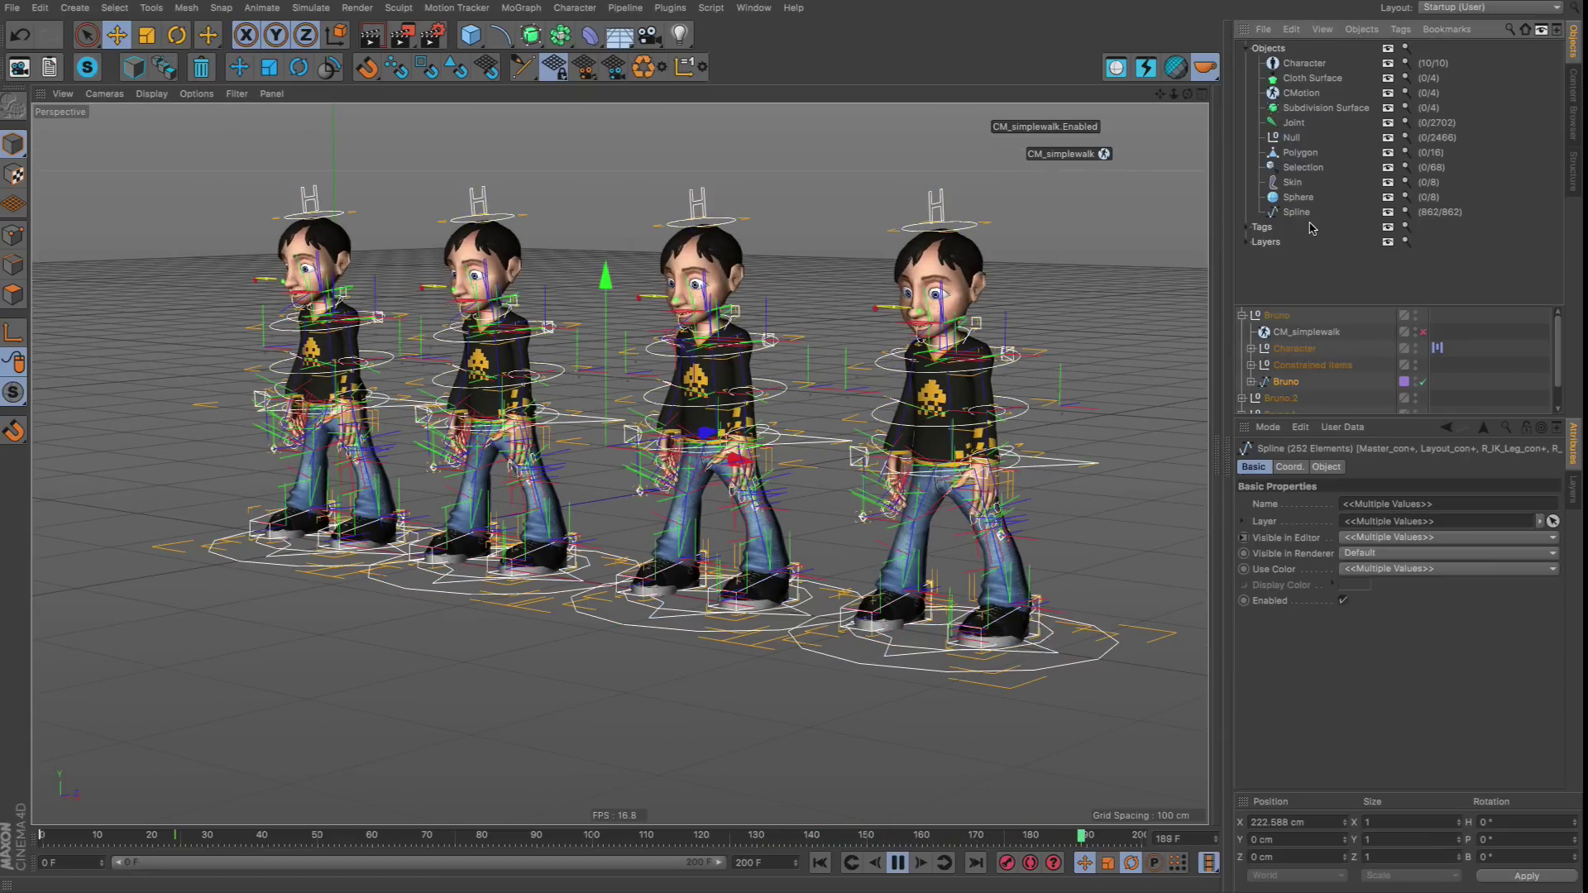
left_click(1344, 603)
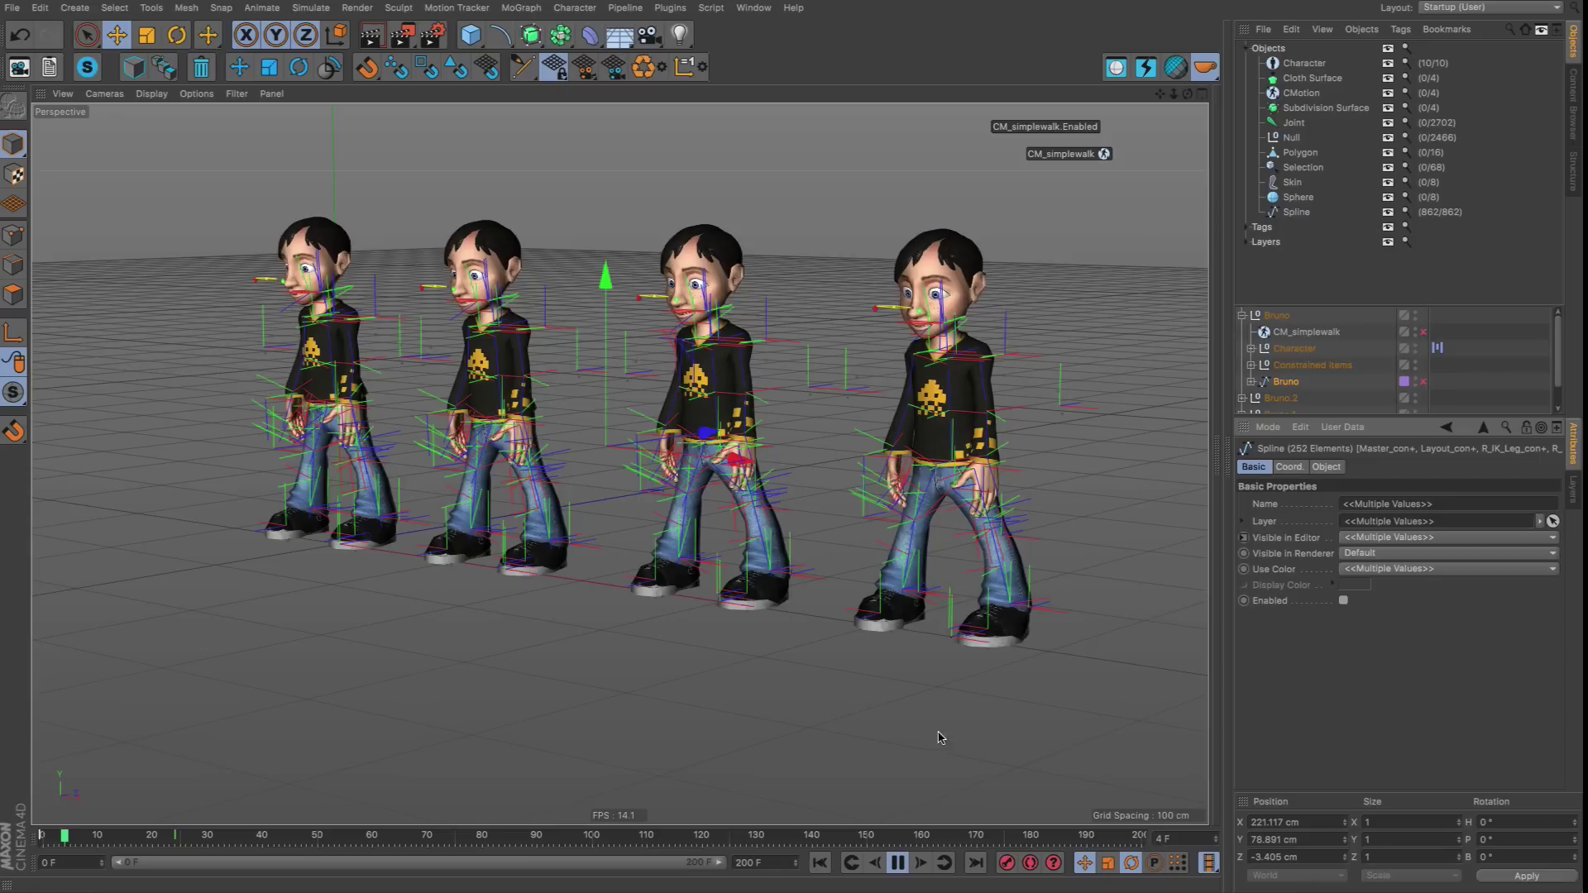
left_click(701, 773)
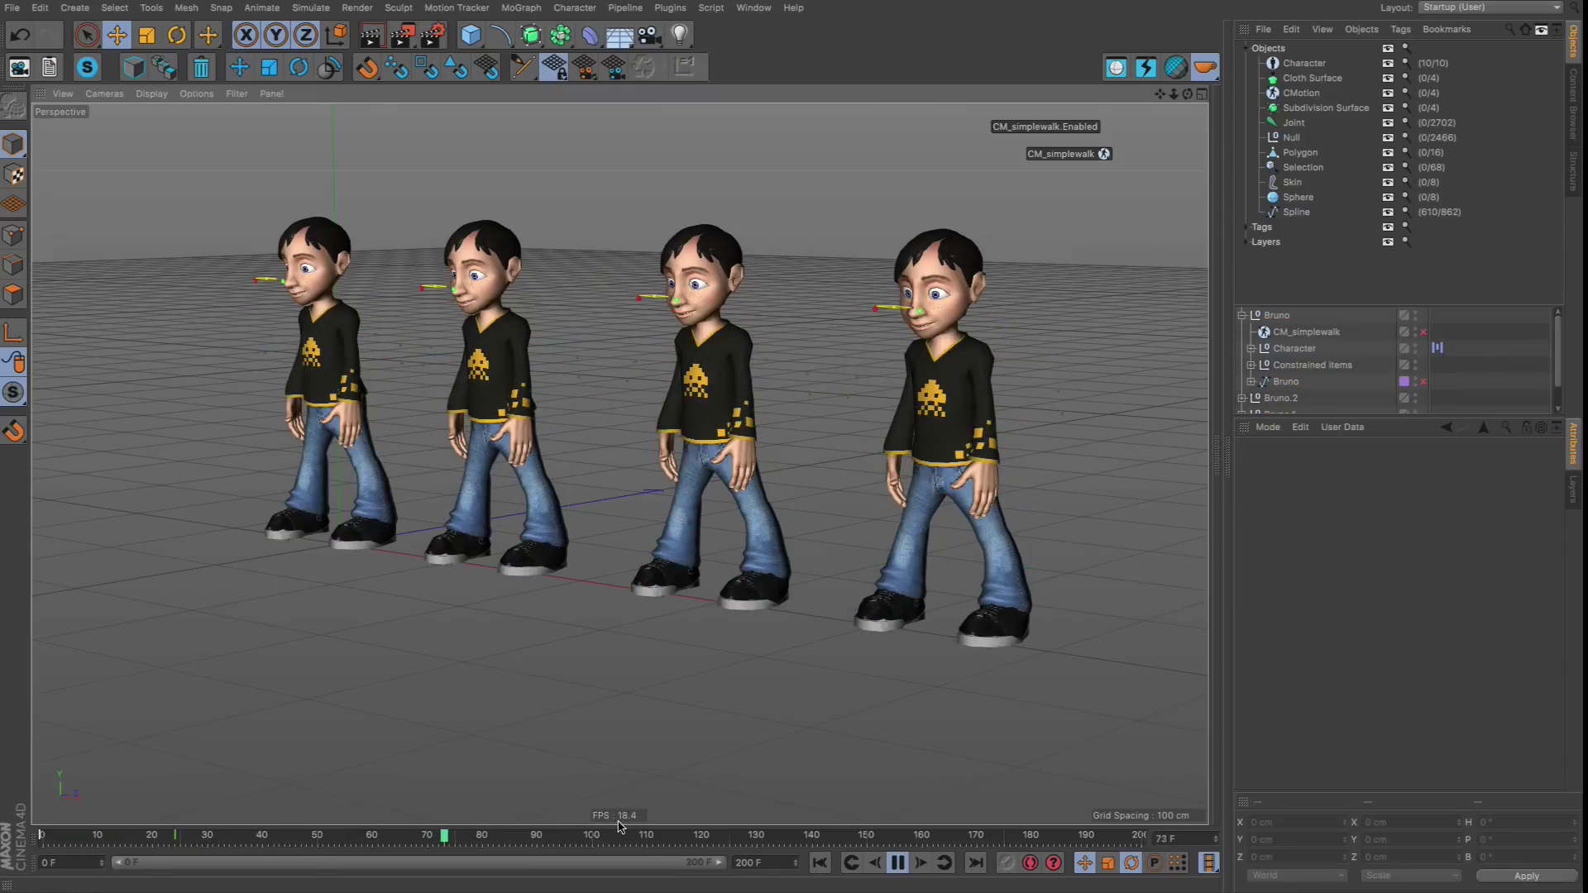
Examine the static characters from several angles during playback with the CMotion and Spline objects disabled.
left_click_drag(745, 418, 669, 389, "alt")
middle_click_drag(669, 388, 741, 369, "alt")
left_click_drag(738, 369, 642, 376, "alt")
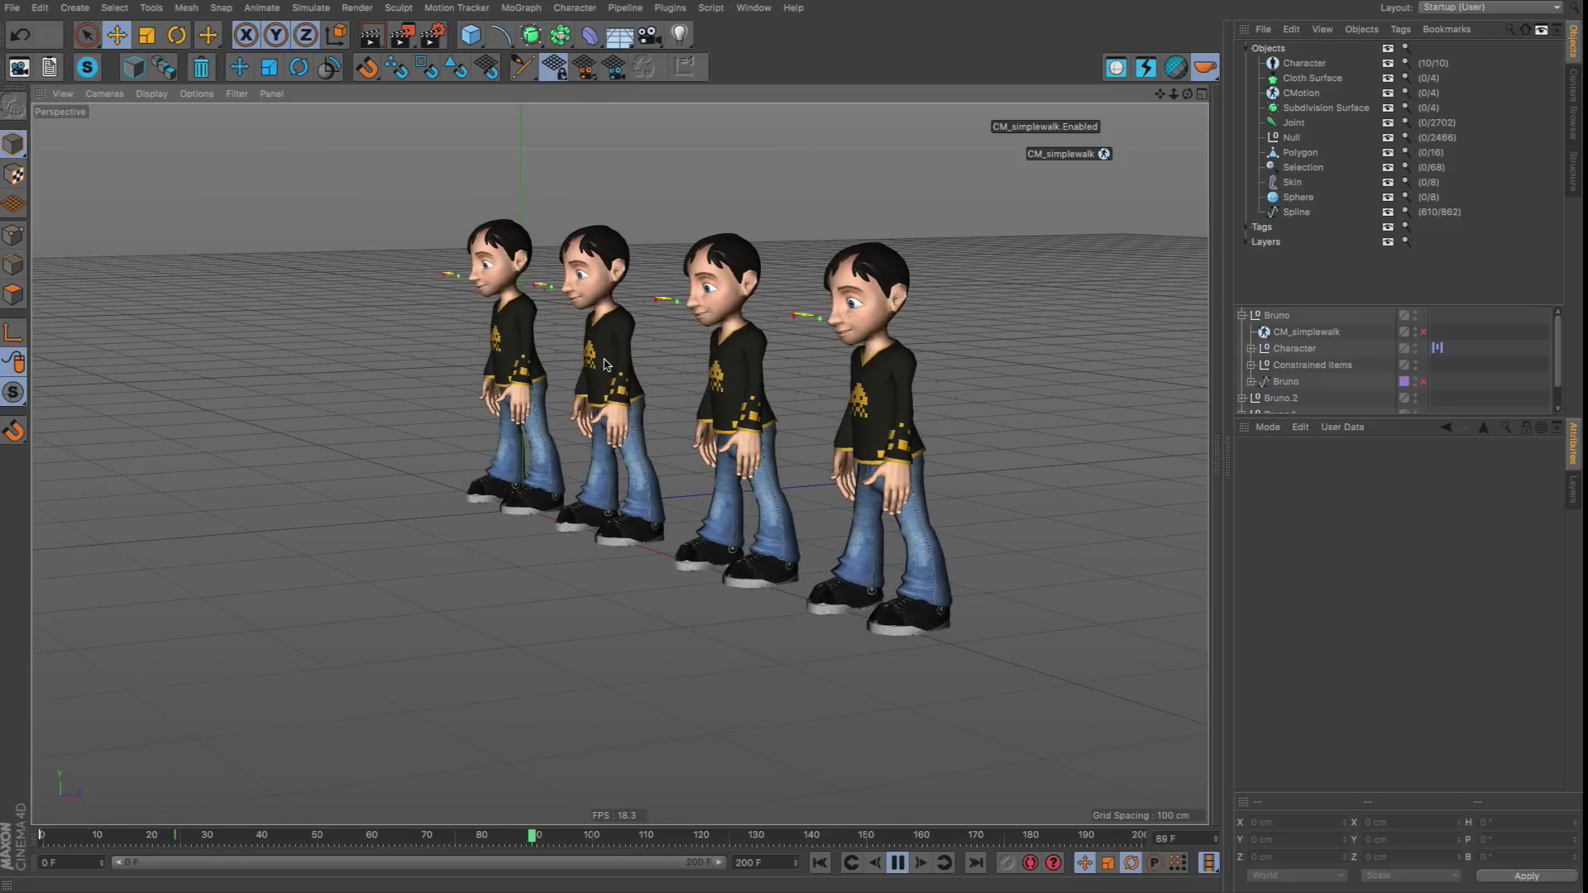
left_click_drag(604, 359, 620, 365, "alt")
left_click_drag(782, 381, 779, 390, "alt")
middle_click_drag(760, 381, 746, 454, "alt")
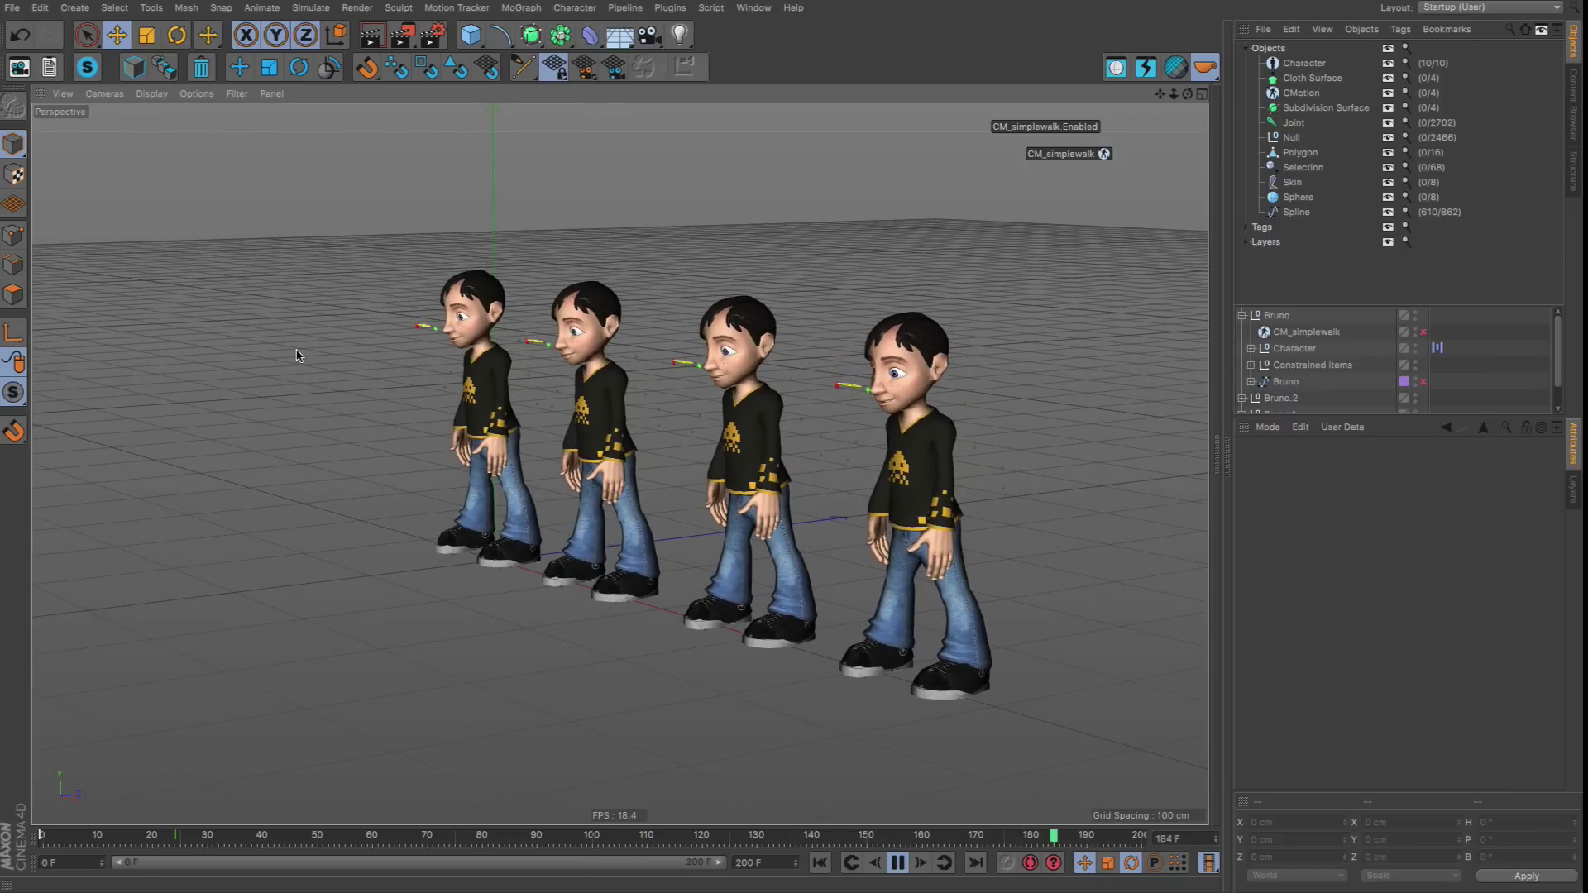
left_click_drag(589, 450, 327, 384, "alt")
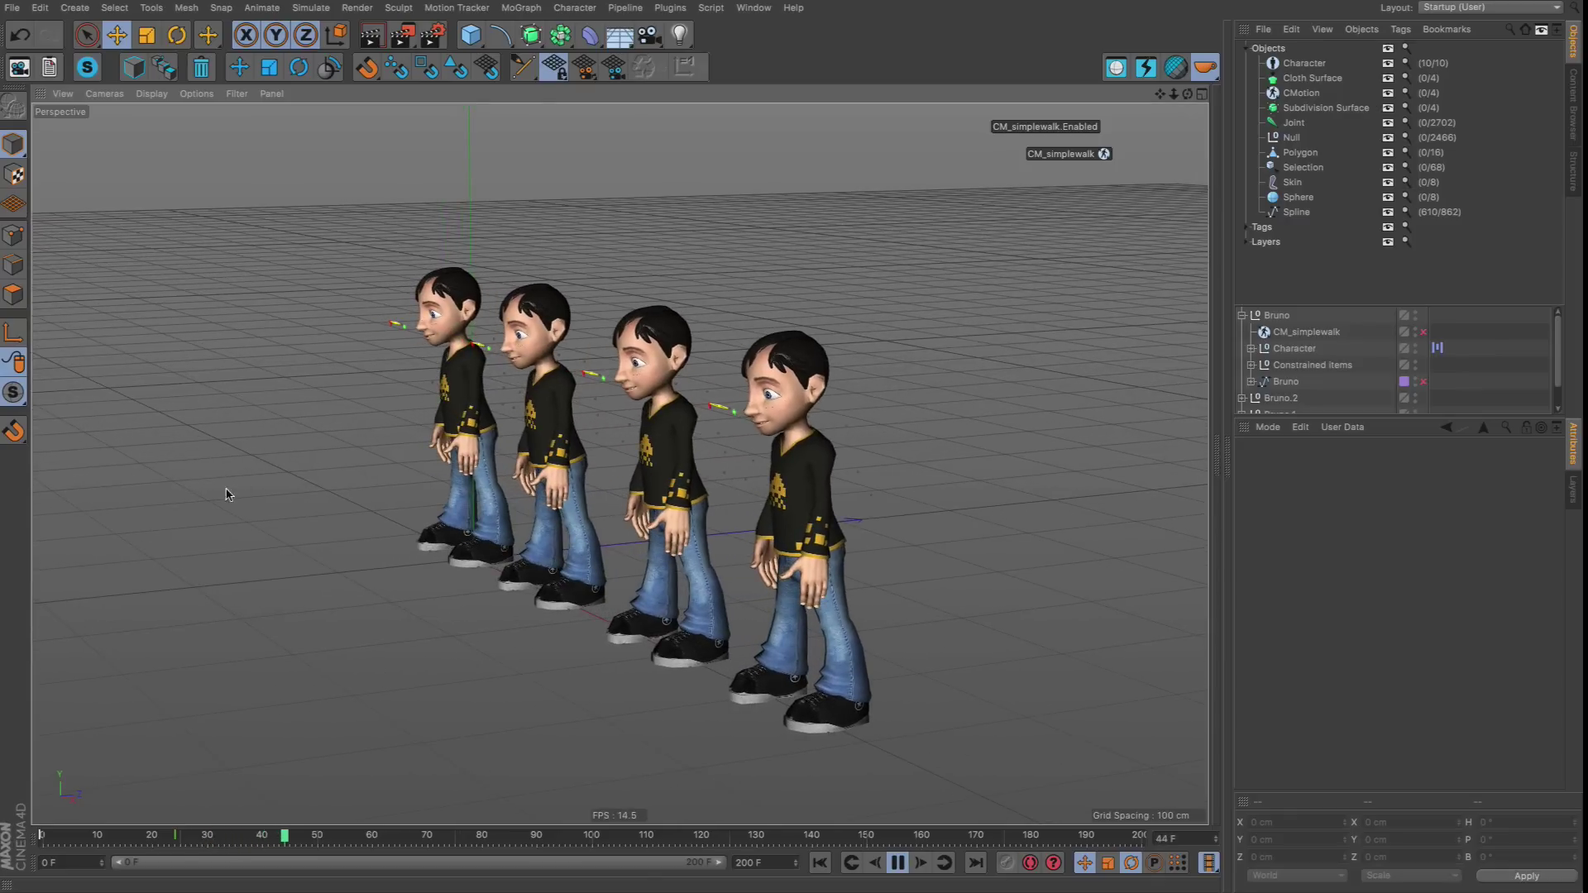
left_click_drag(439, 402, 573, 399, "alt")
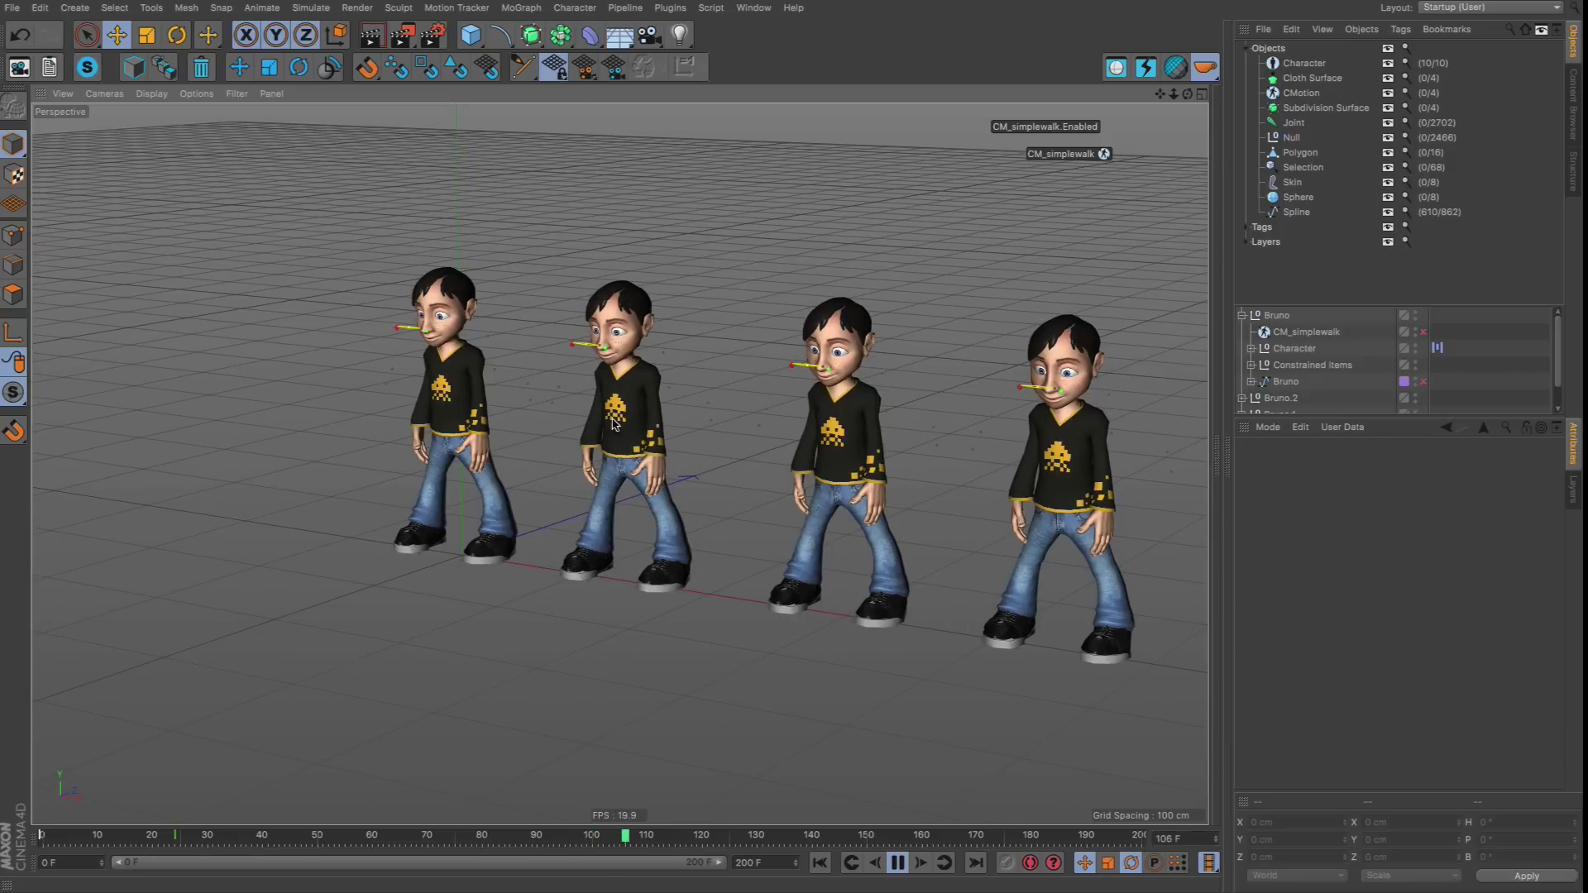
middle_click_drag(527, 397, 389, 327, "alt")
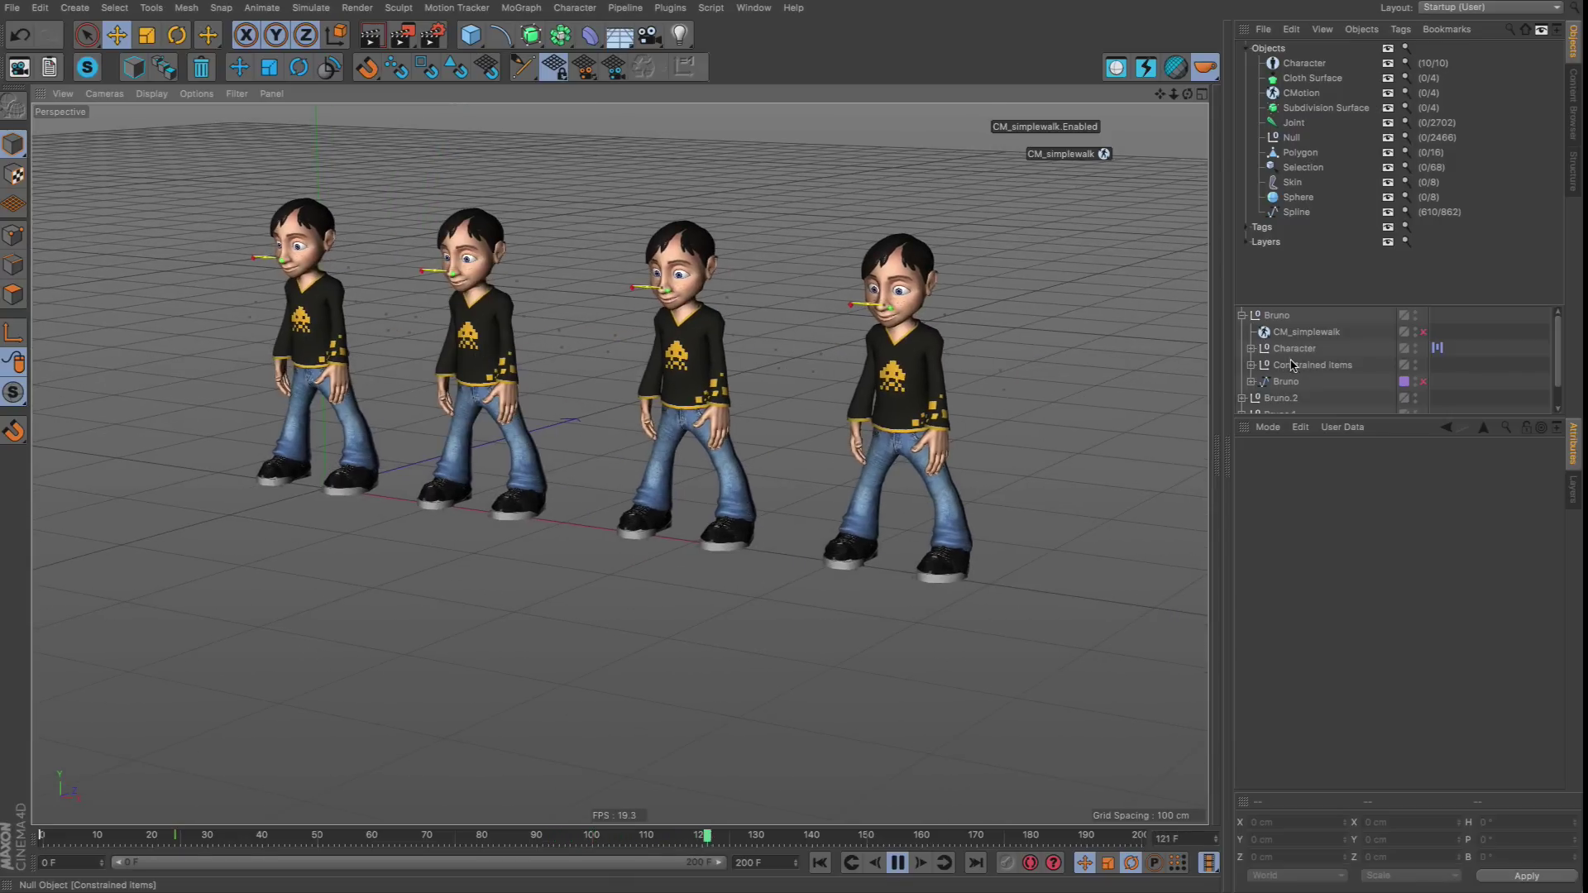
Collapse the Bruno hierarchy, look over the scene's layer list and return to the attributes.
left_click(1243, 315)
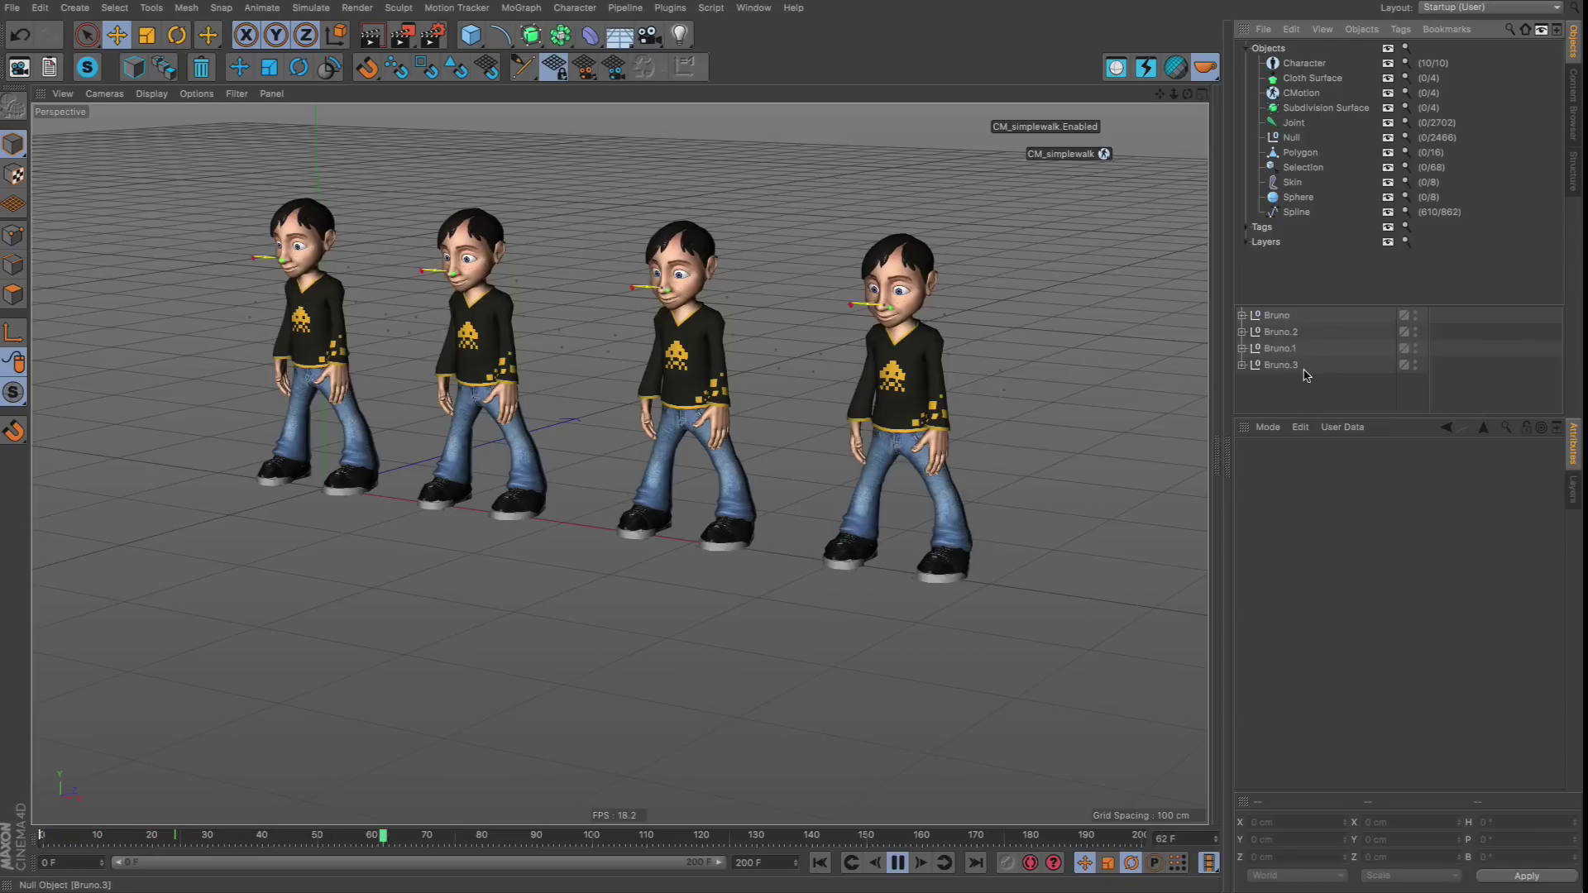
left_click(1572, 488)
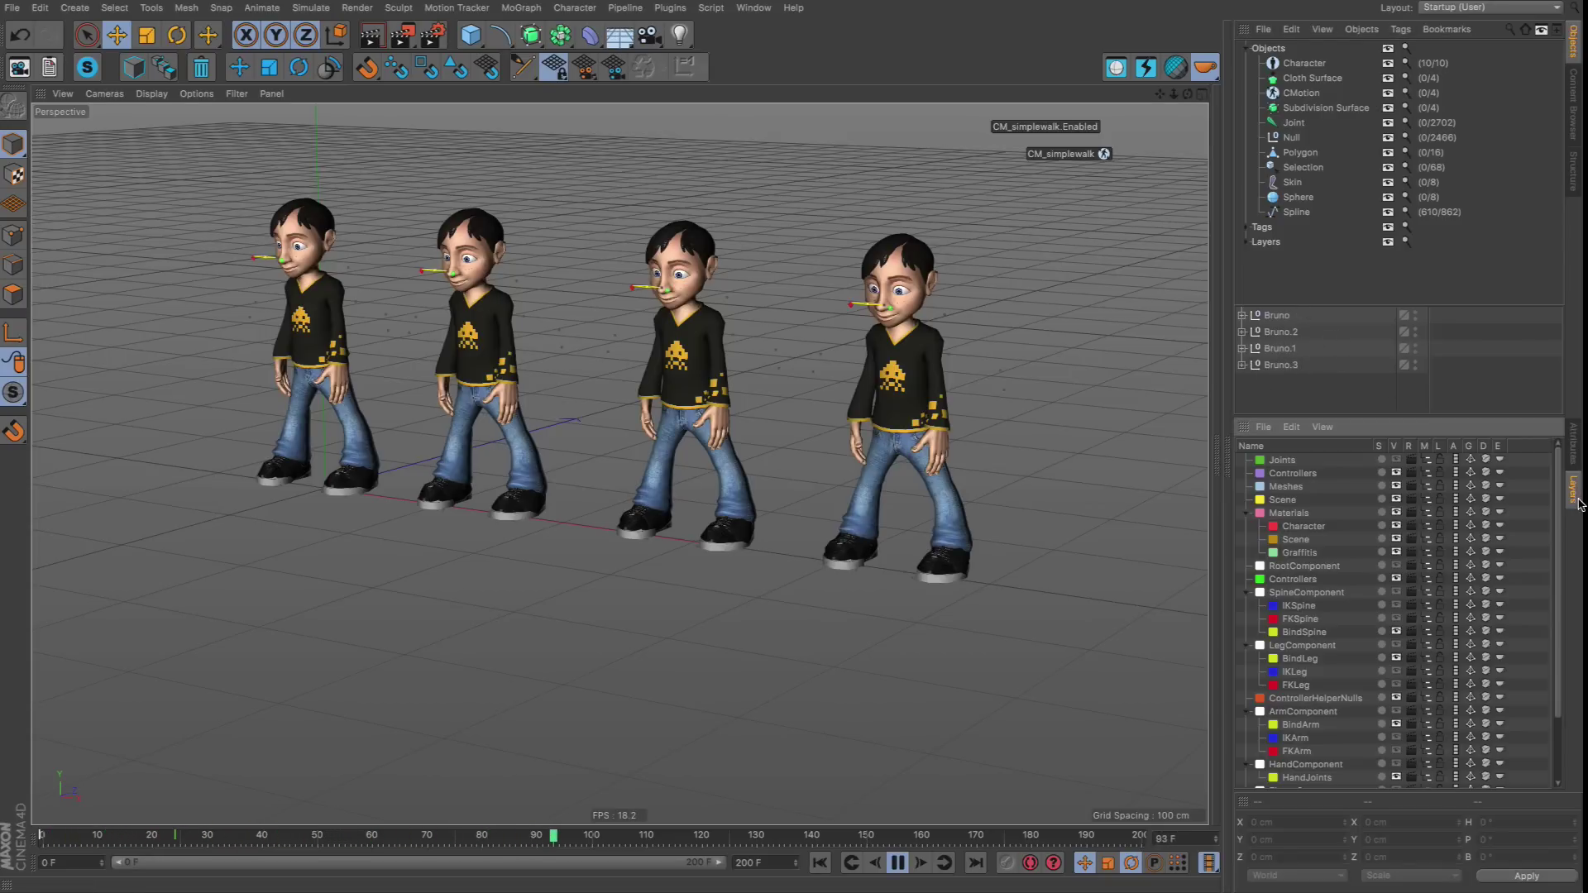
mouse_move(1526, 417)
left_mouse_down()
mouse_move(1528, 404)
mouse_move(1530, 423)
left_mouse_up()
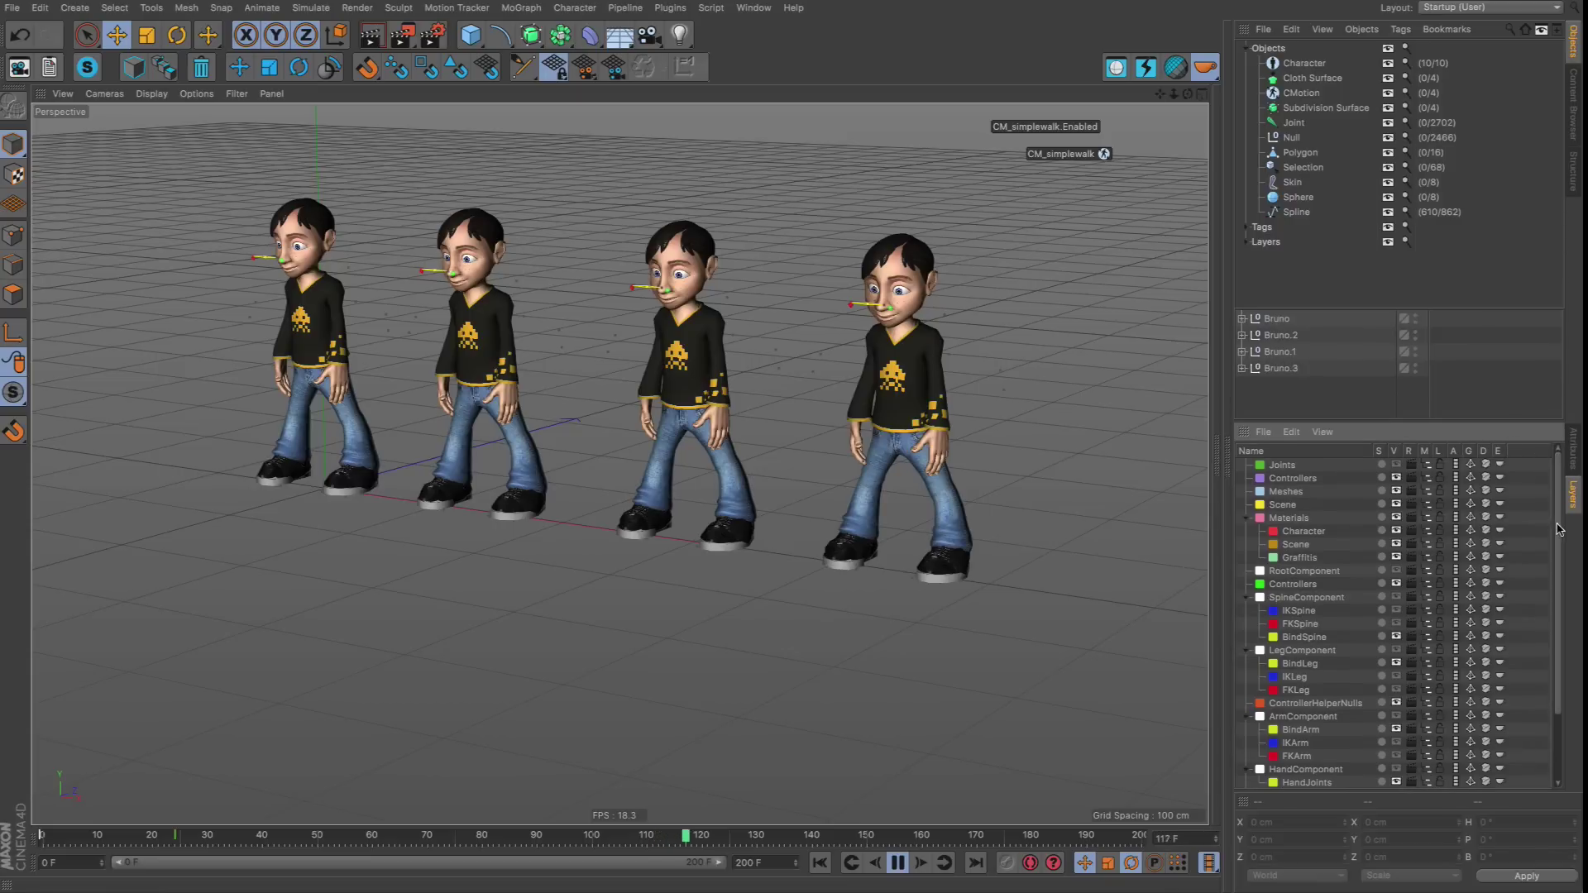
left_click(1576, 470)
left_click(1575, 492)
left_click(1573, 452)
left_click(1353, 382)
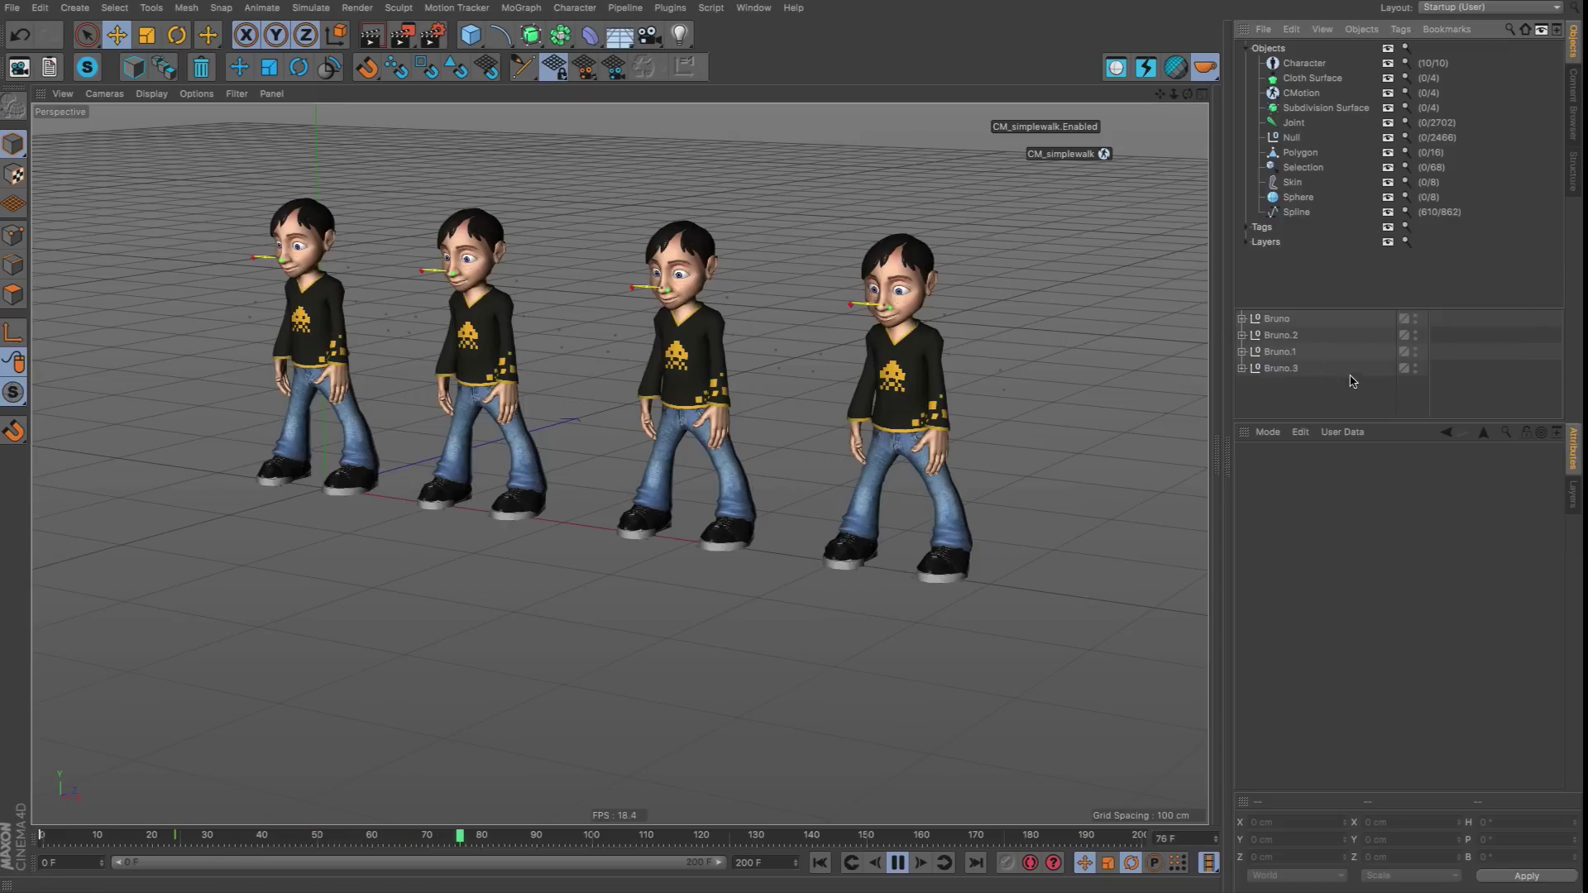
left_click_drag(977, 412, 986, 397, "alt")
middle_click_drag(1017, 439, 1037, 452, "alt")
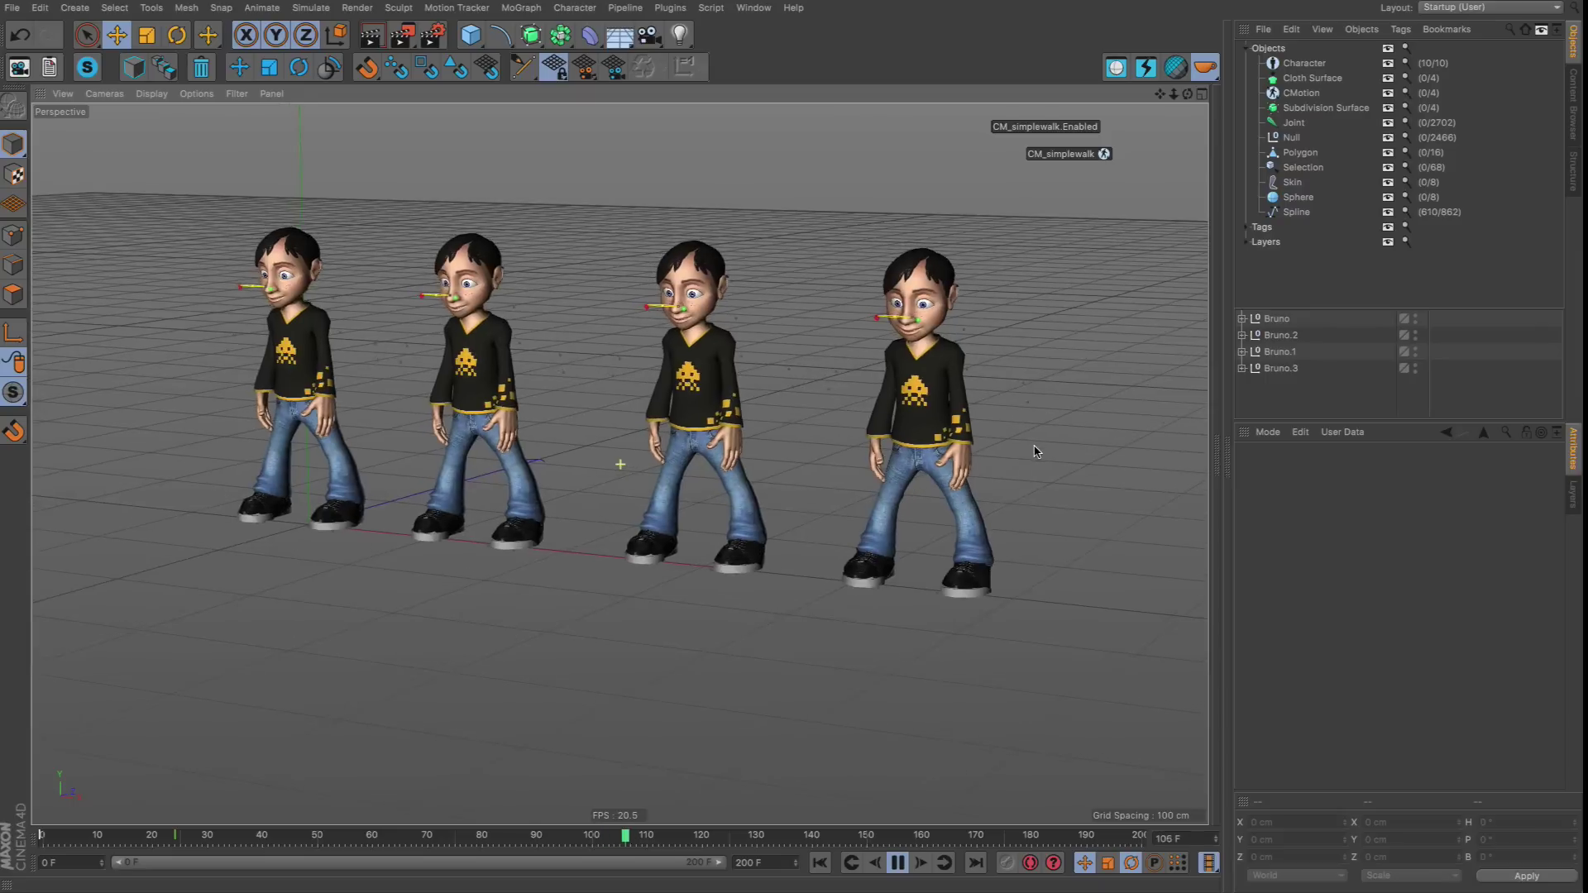
left_click_drag(1037, 451, 921, 498, "alt")
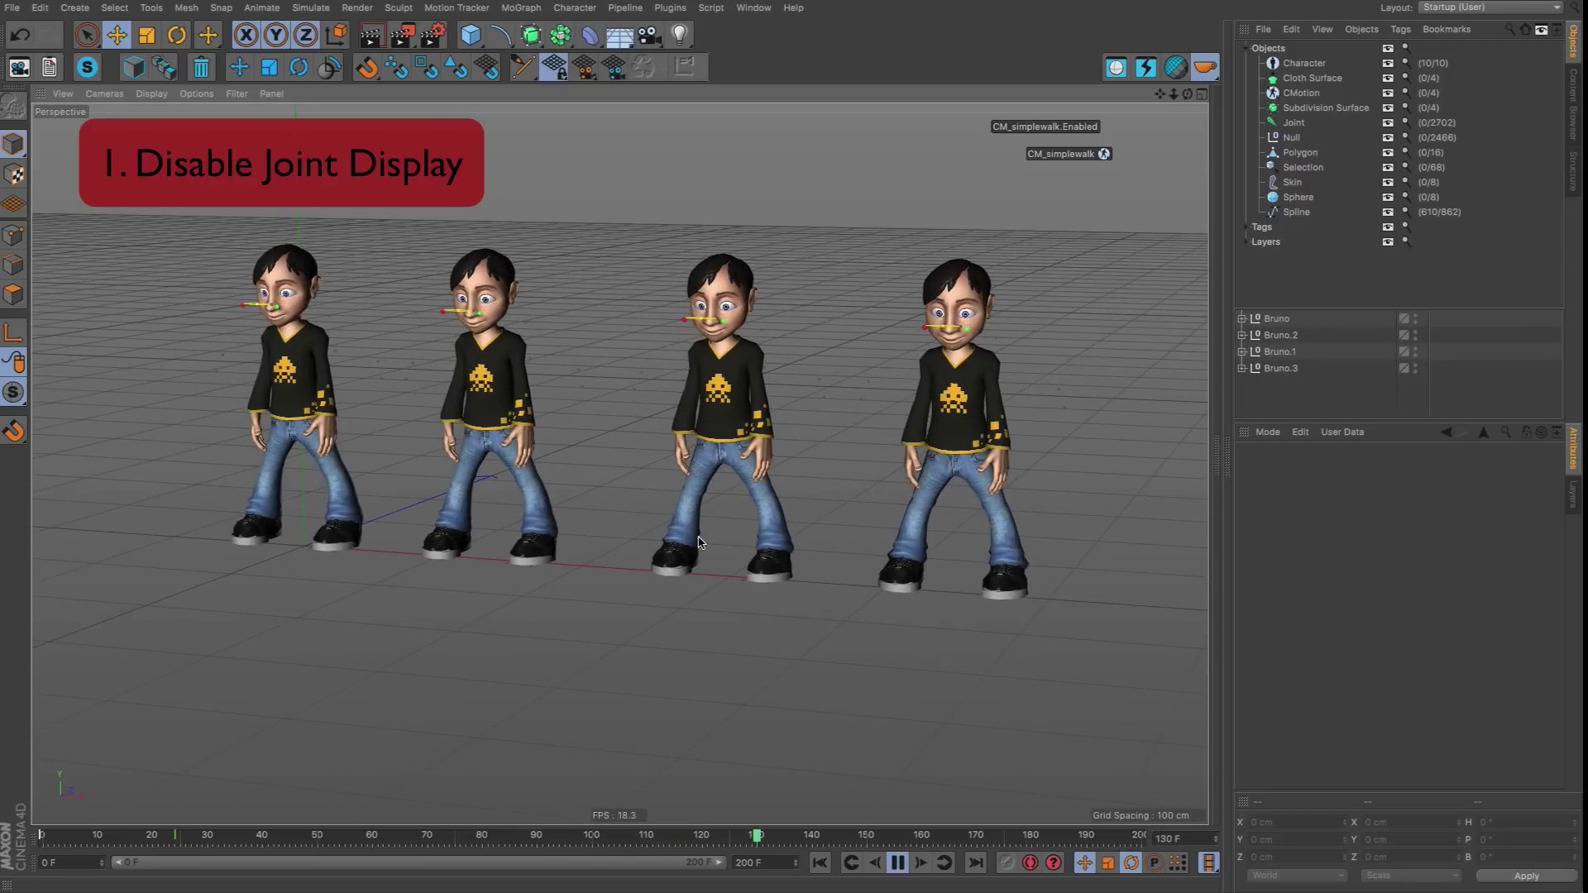
mouse_move(736, 388)
left_mouse_down("alt")
mouse_move(782, 397)
mouse_move(762, 403)
left_mouse_up("alt")
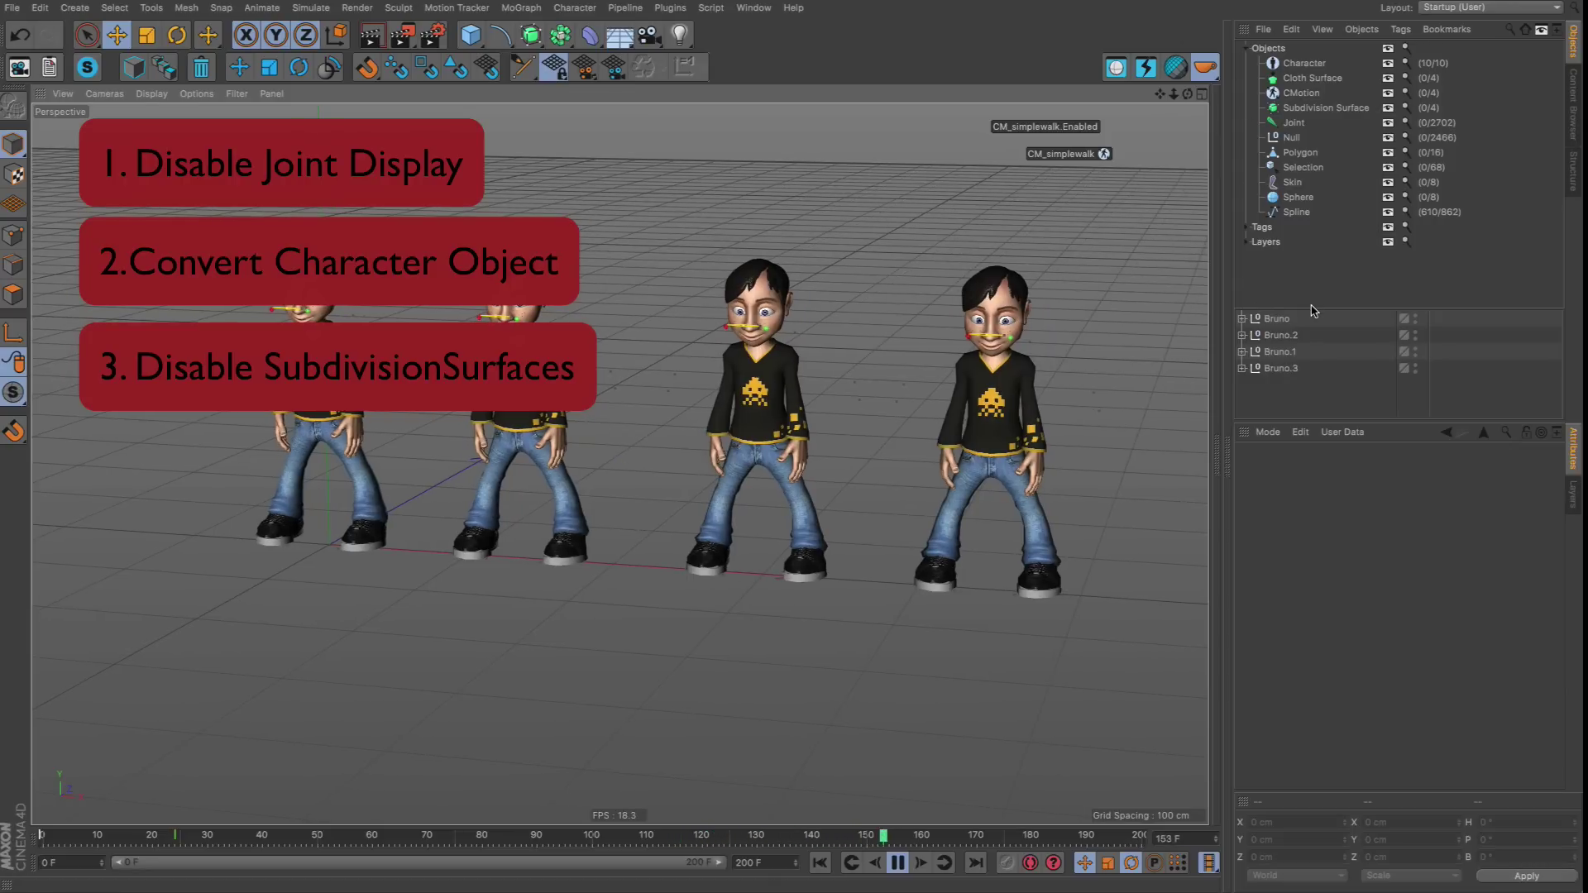
Inspect the basic properties of the CM_simplewalk object in the first Bruno hierarchy, and collapse the hierarchy with nothing selected.
left_click_drag(1315, 311, 1313, 237)
left_click(1243, 247)
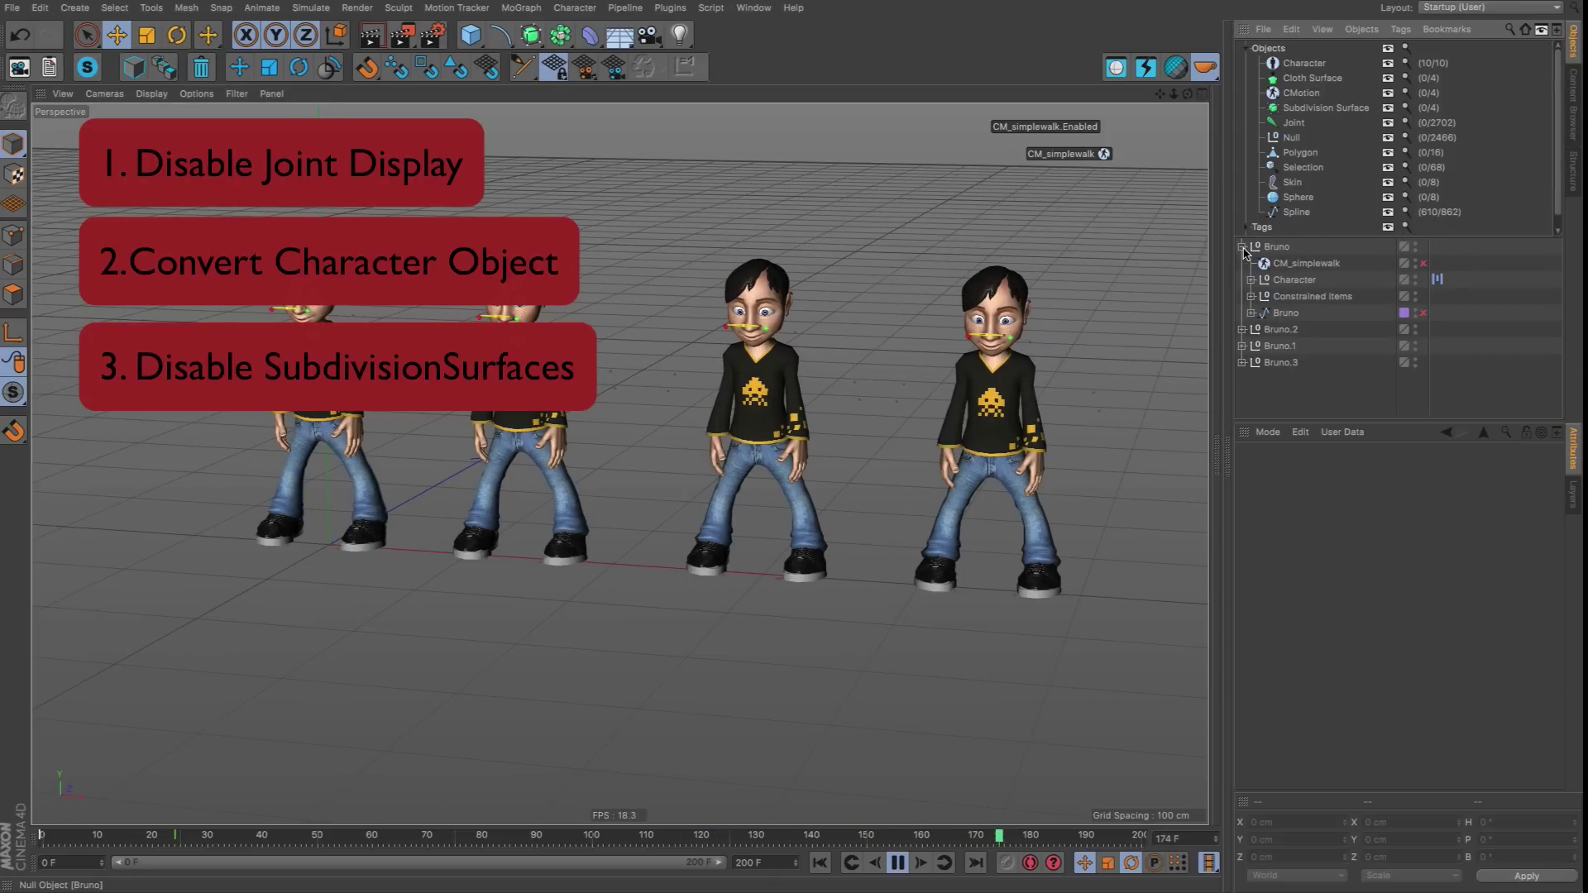
left_click(1315, 264)
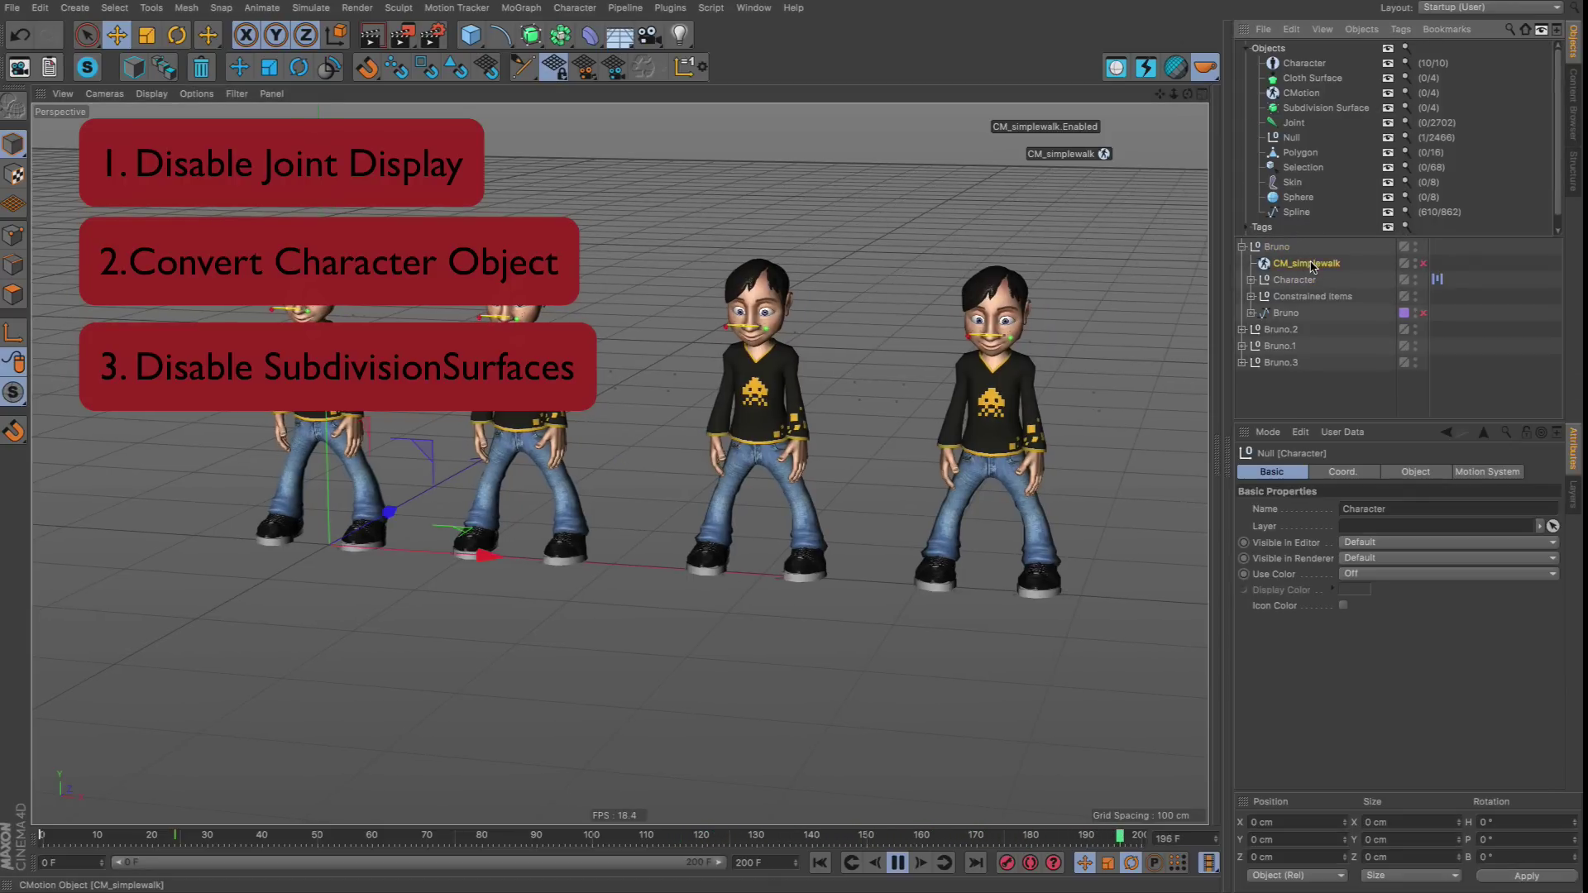
left_click(1241, 247)
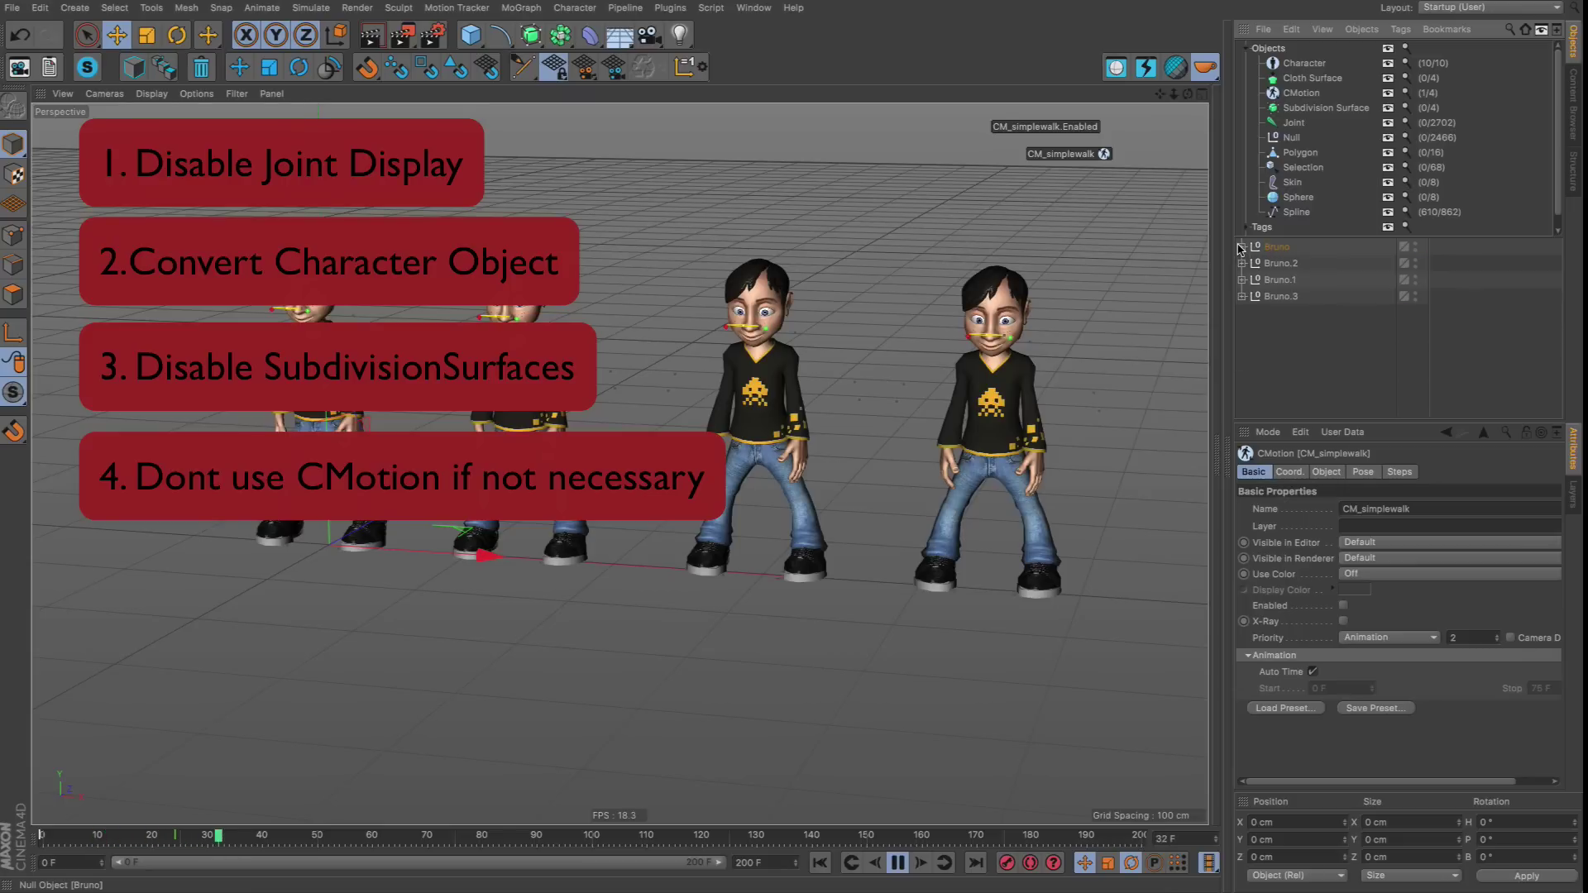
left_click(1320, 323)
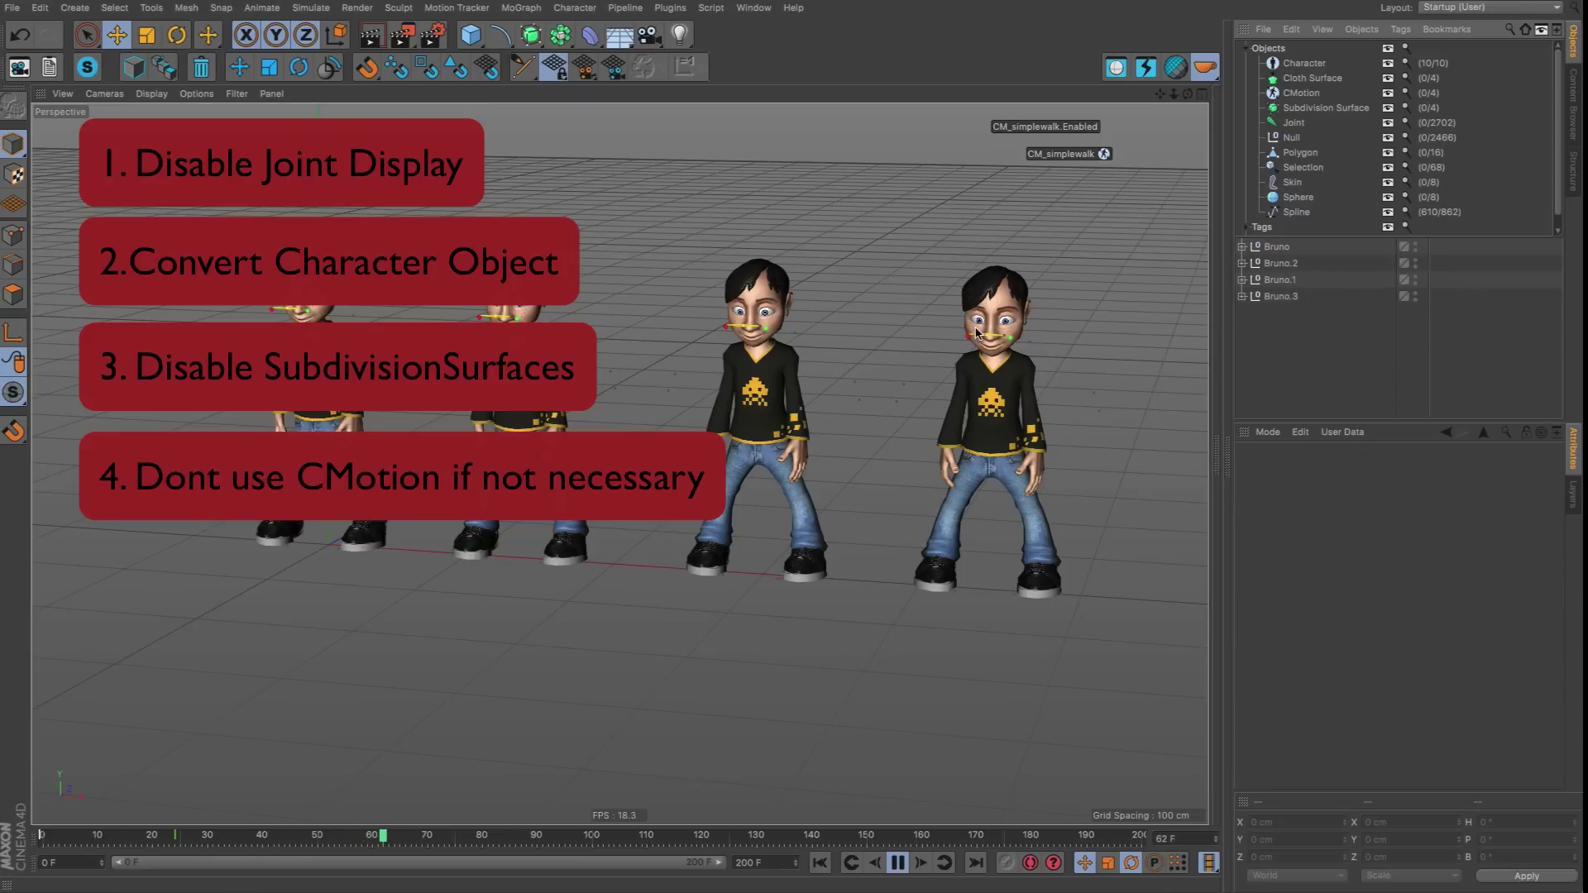